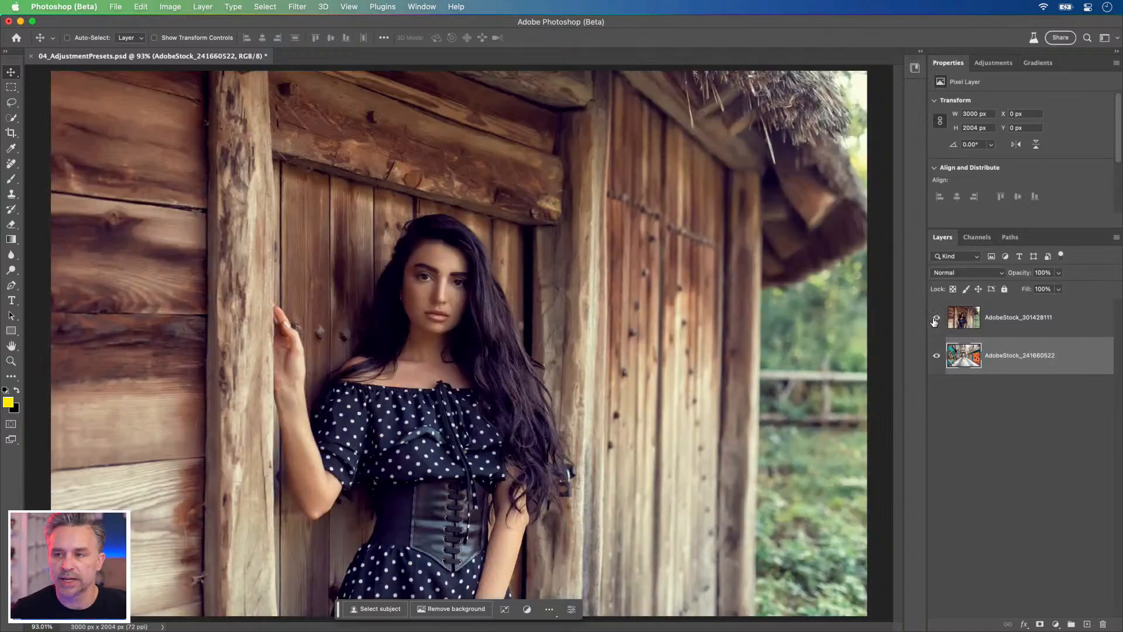
Step: Hide the AdobeStock_301428111 portrait layer and look through the available adjustment layer types without adding one
{"action": "left_click", "coordinate": [934, 322]}
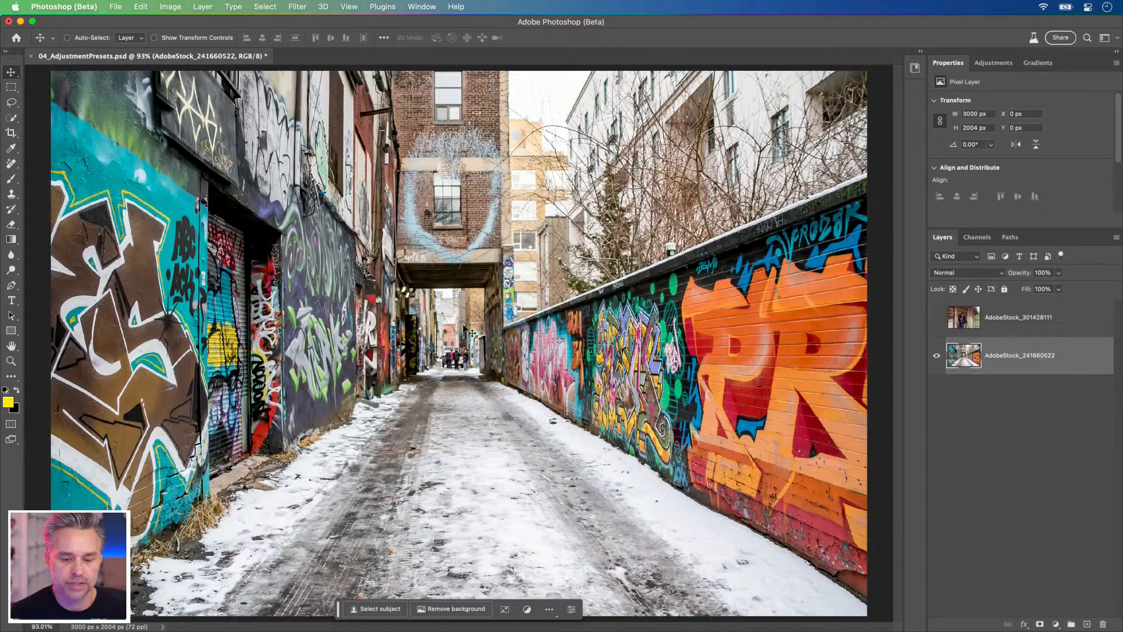
{"action": "left_click", "coordinate": [919, 56]}
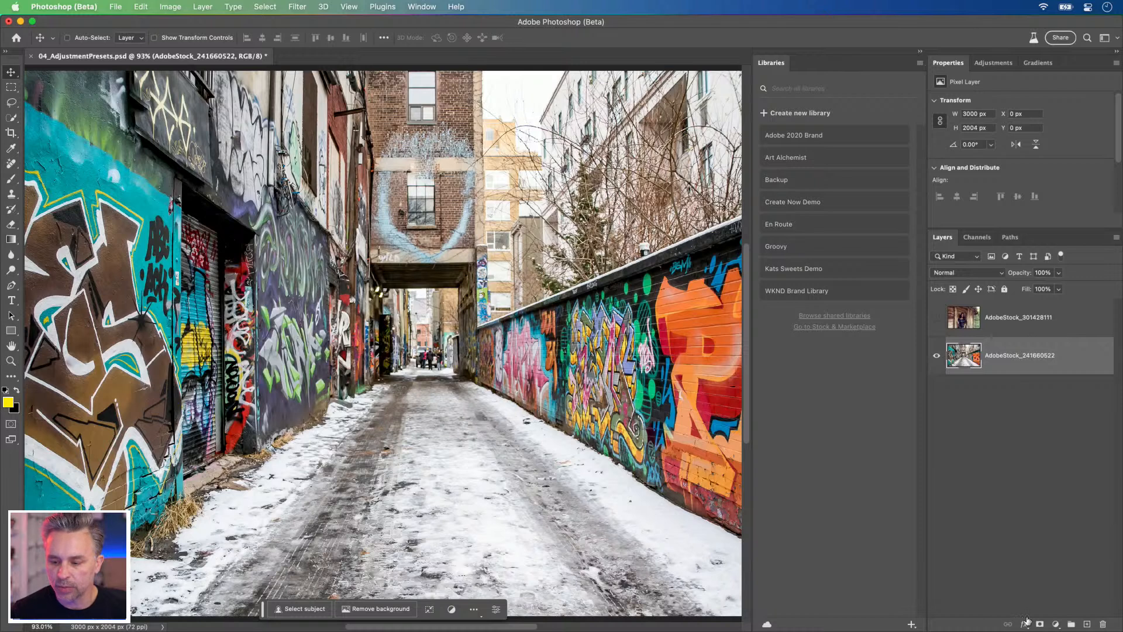
{"action": "left_click", "coordinate": [919, 55]}
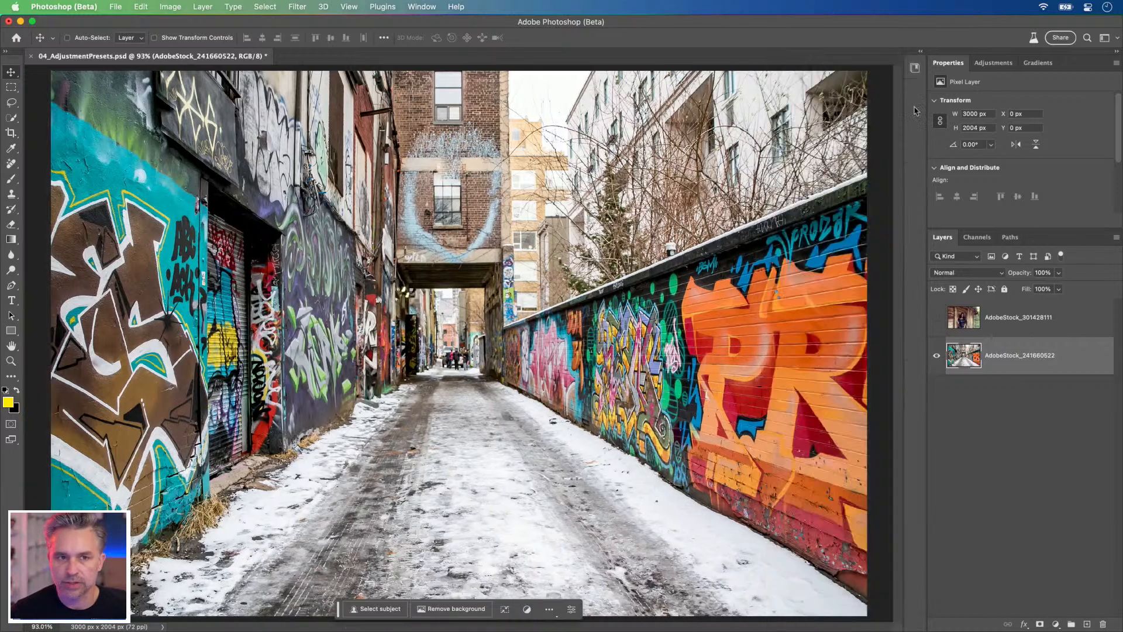
{"action": "left_click", "coordinate": [1053, 623]}
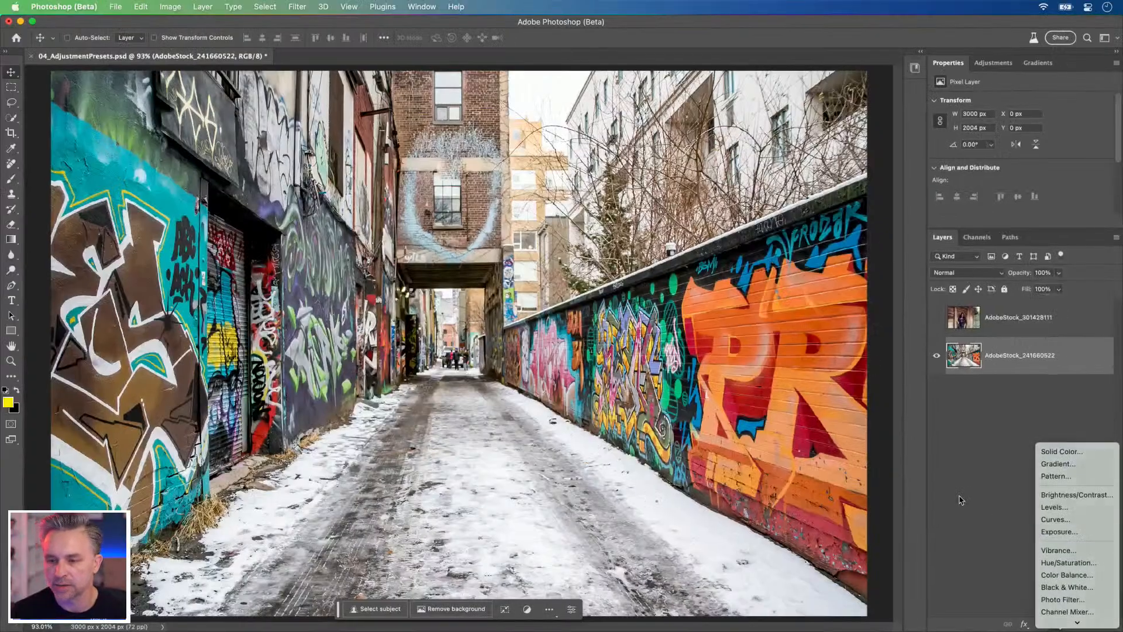
{"action": "left_click", "coordinate": [643, 237]}
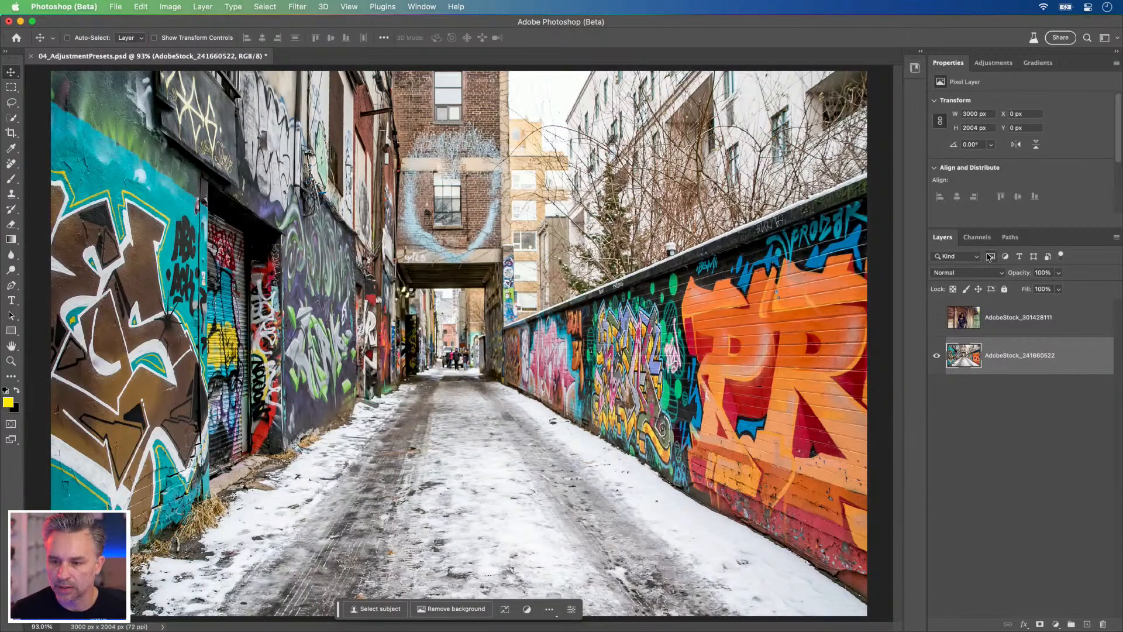
Step: Show the Adjustments panel, detach it as a floating panel, return it to its main list and enlarge it
{"action": "left_click", "coordinate": [422, 7]}
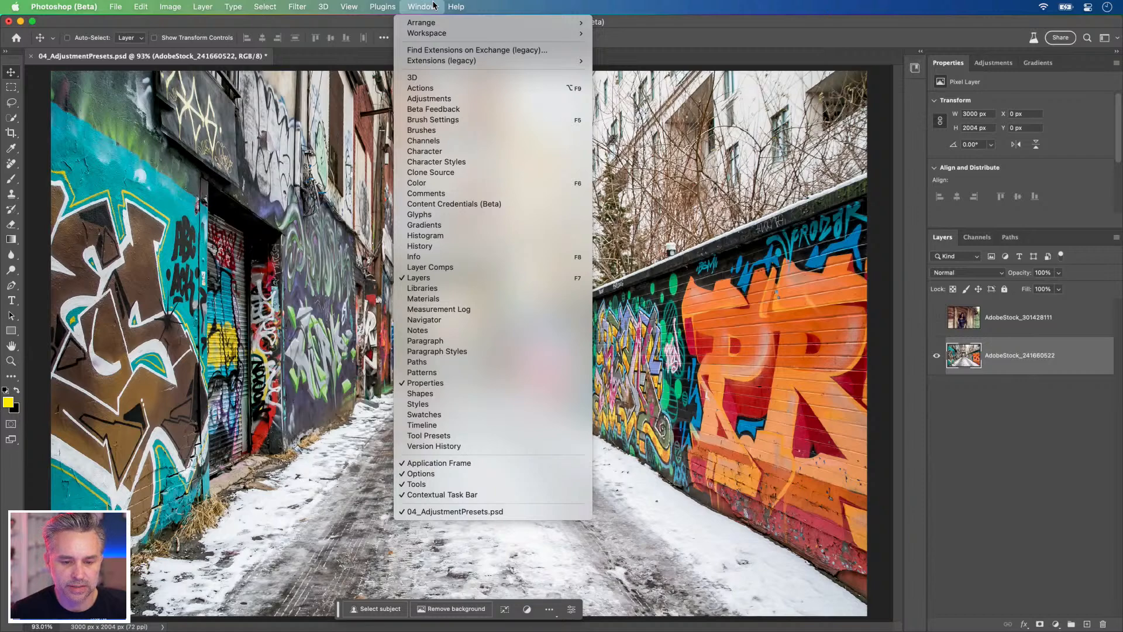
{"action": "left_click", "coordinate": [408, 98]}
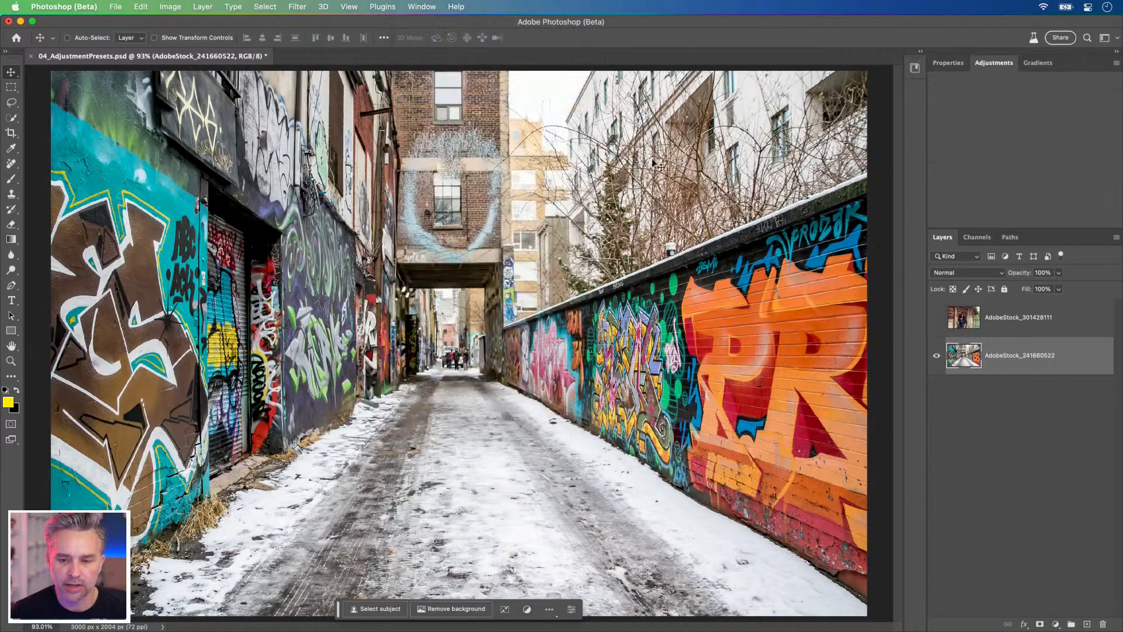
{"action": "left_click_drag", "start_coordinate": [951, 62], "coordinate": [559, 130]}
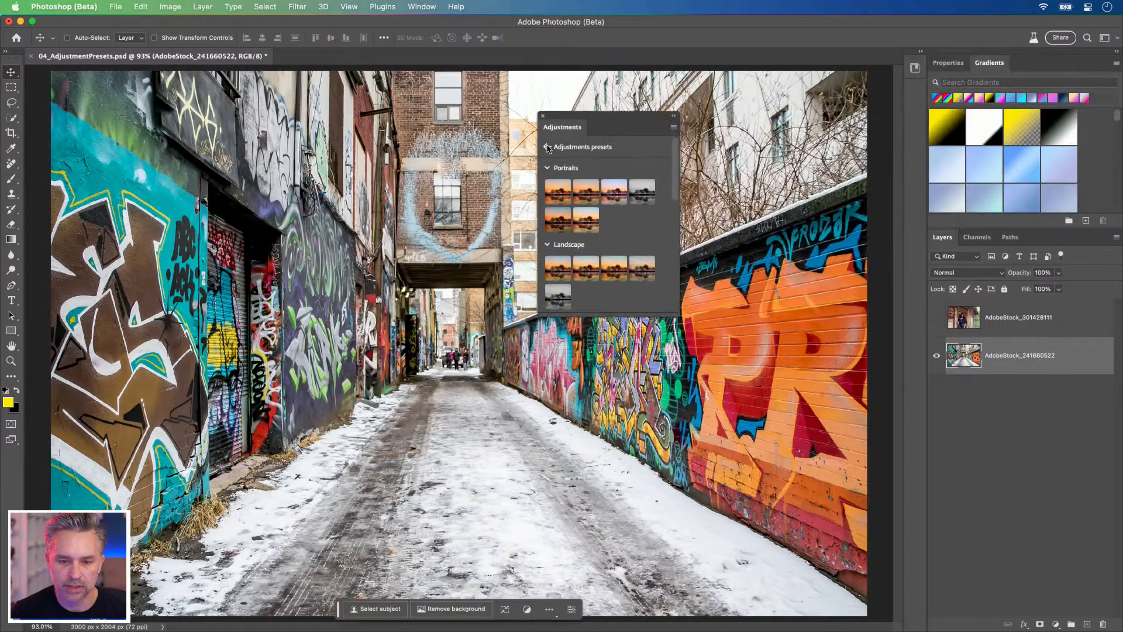
{"action": "left_click", "coordinate": [549, 147]}
{"action": "left_click_drag", "start_coordinate": [677, 314], "coordinate": [784, 537]}
Step: Dock the Adjustments panel with Libraries in the collapsed panel column, then expand that column and widen it slightly
{"action": "left_click_drag", "start_coordinate": [550, 124], "coordinate": [915, 75]}
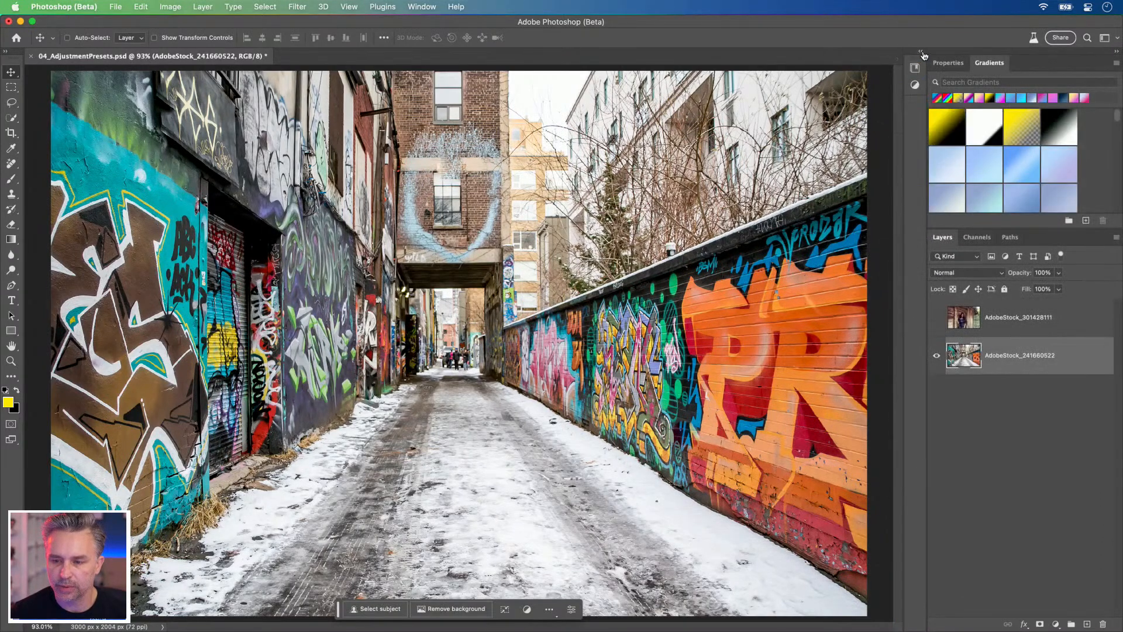
{"action": "left_click", "coordinate": [922, 52]}
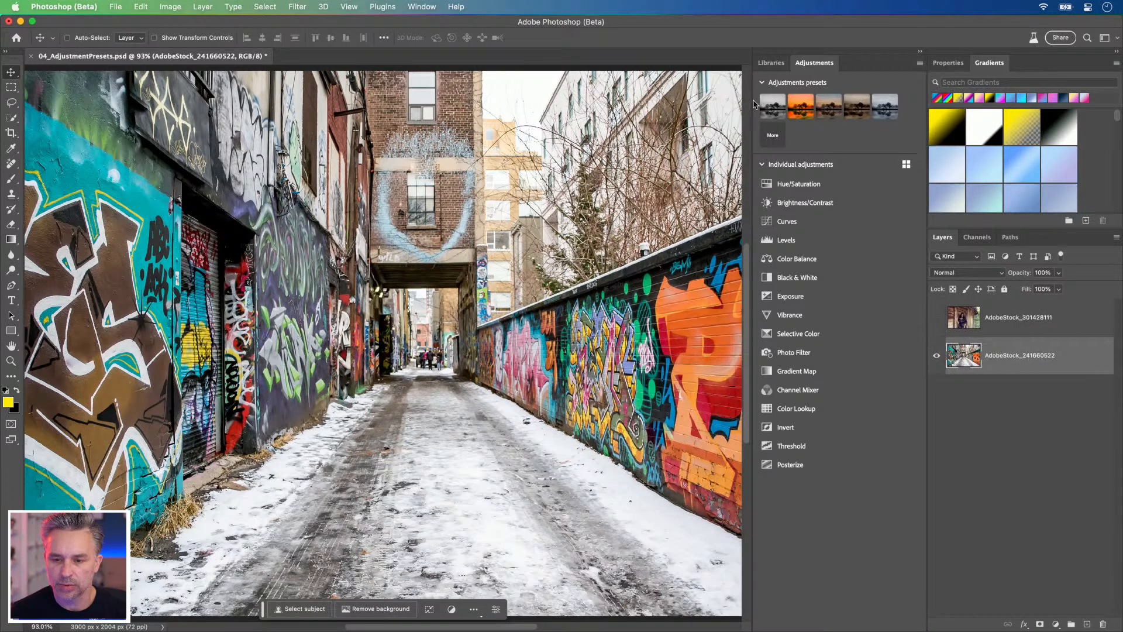
{"action": "left_click_drag", "start_coordinate": [753, 101], "coordinate": [744, 101]}
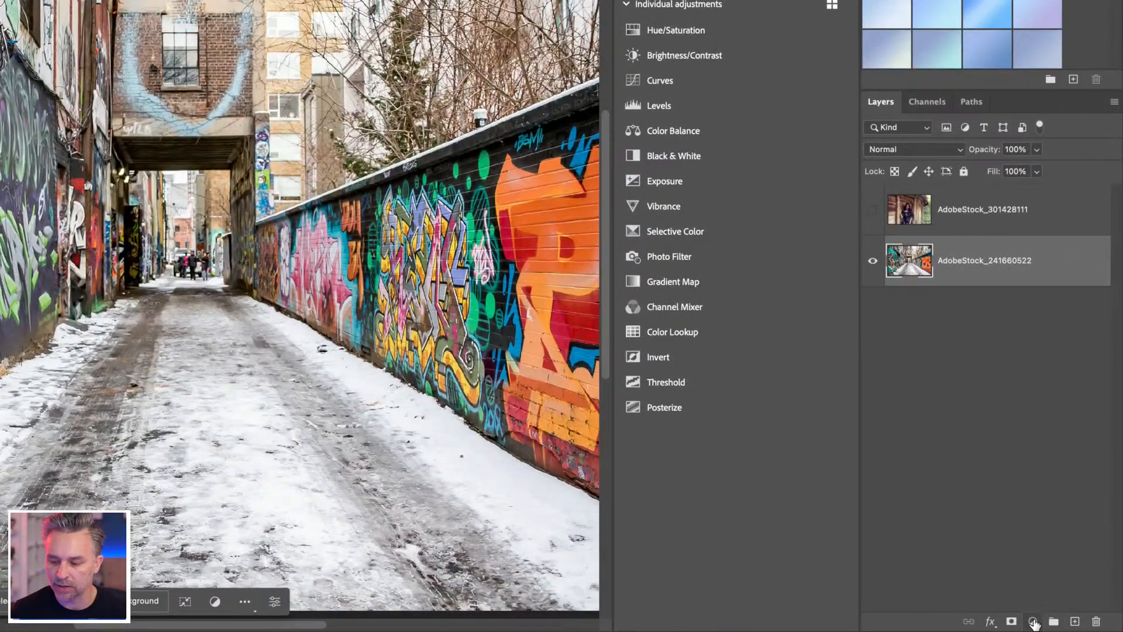
Step: Compare the adjustment layer types with the Individual adjustments, viewing these as a grid and as a list
{"action": "left_click", "coordinate": [1053, 624]}
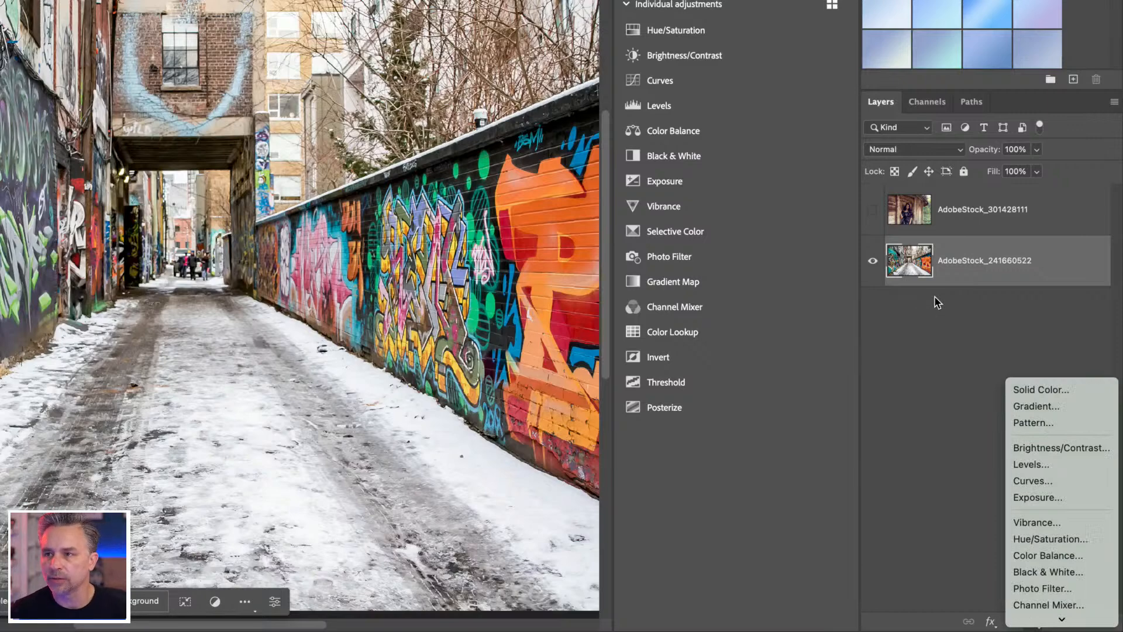
{"action": "mouse_move", "coordinate": [1061, 620]}
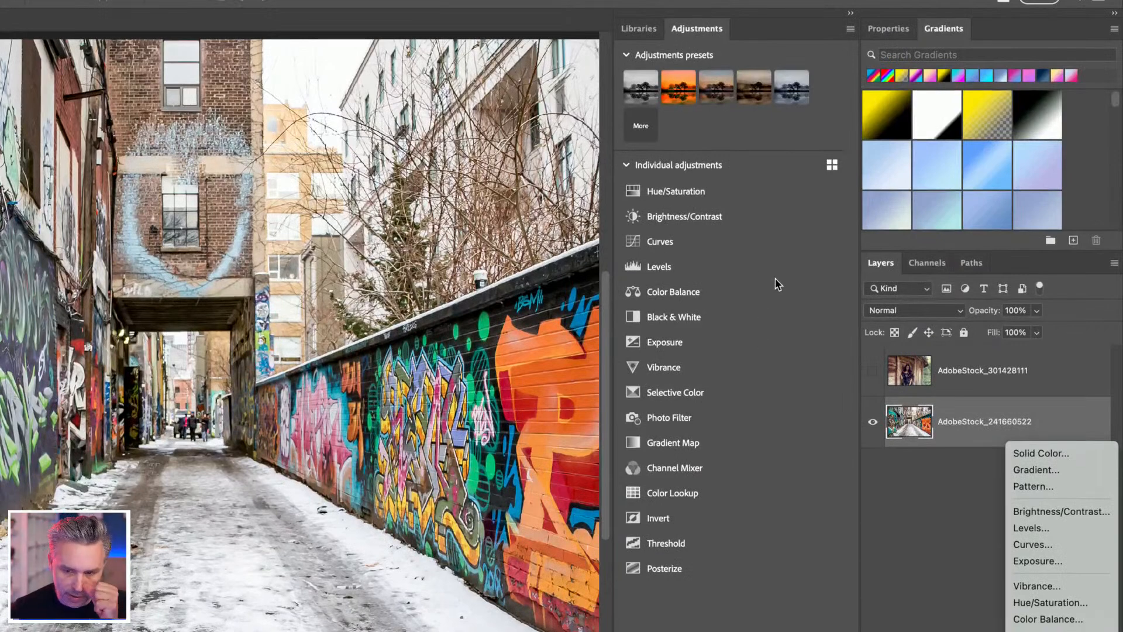
{"action": "left_click", "coordinate": [793, 169]}
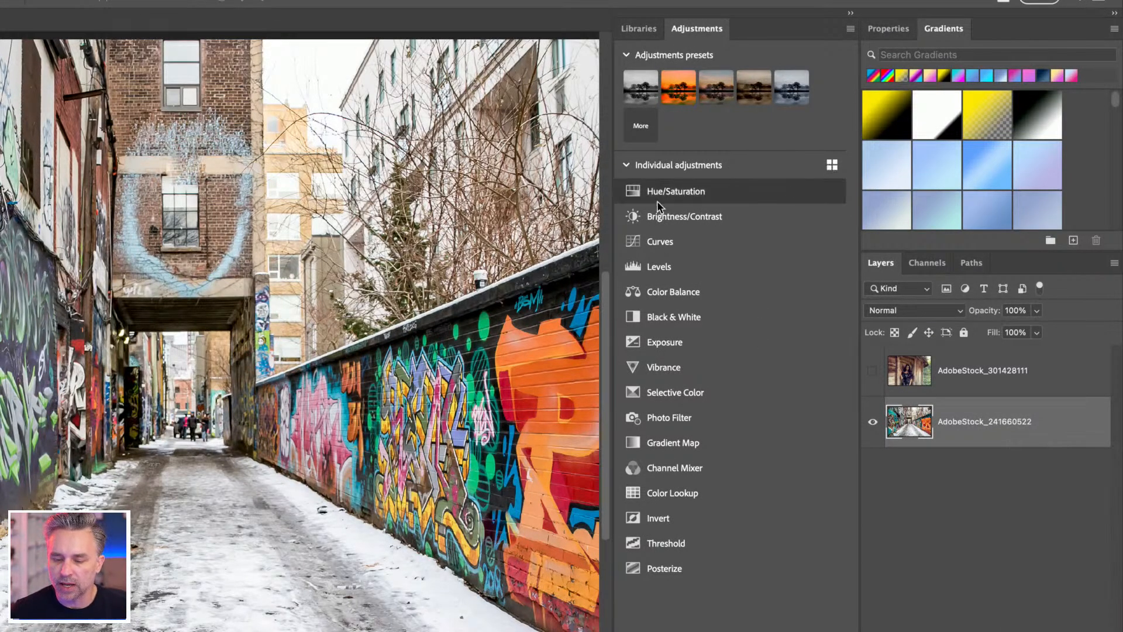
{"action": "left_click", "coordinate": [832, 166]}
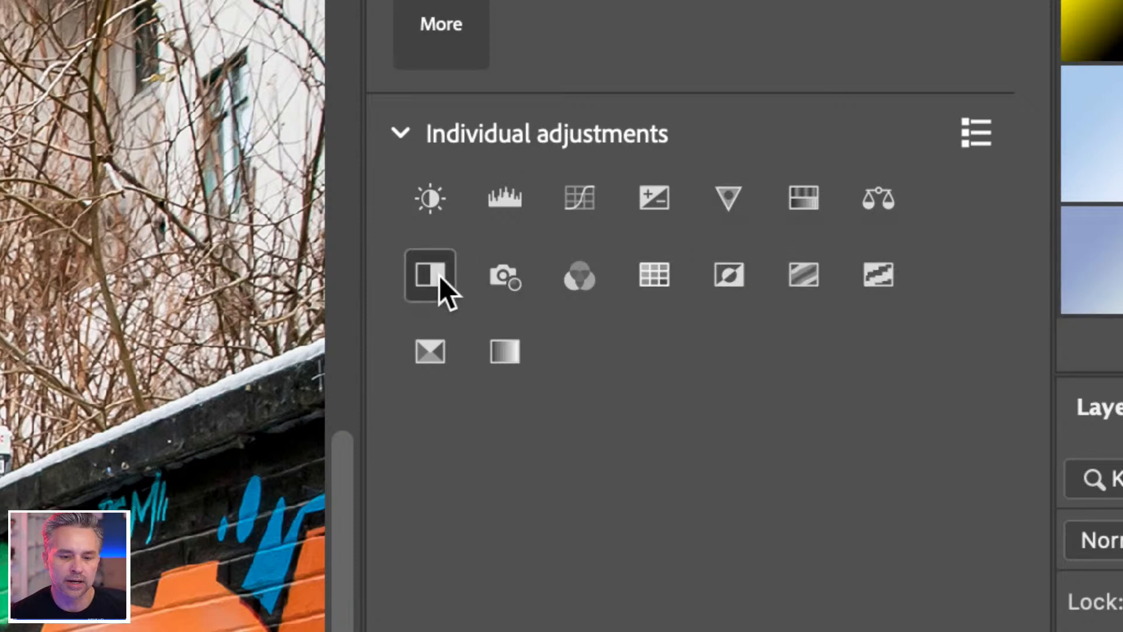
{"action": "left_click", "coordinate": [976, 134]}
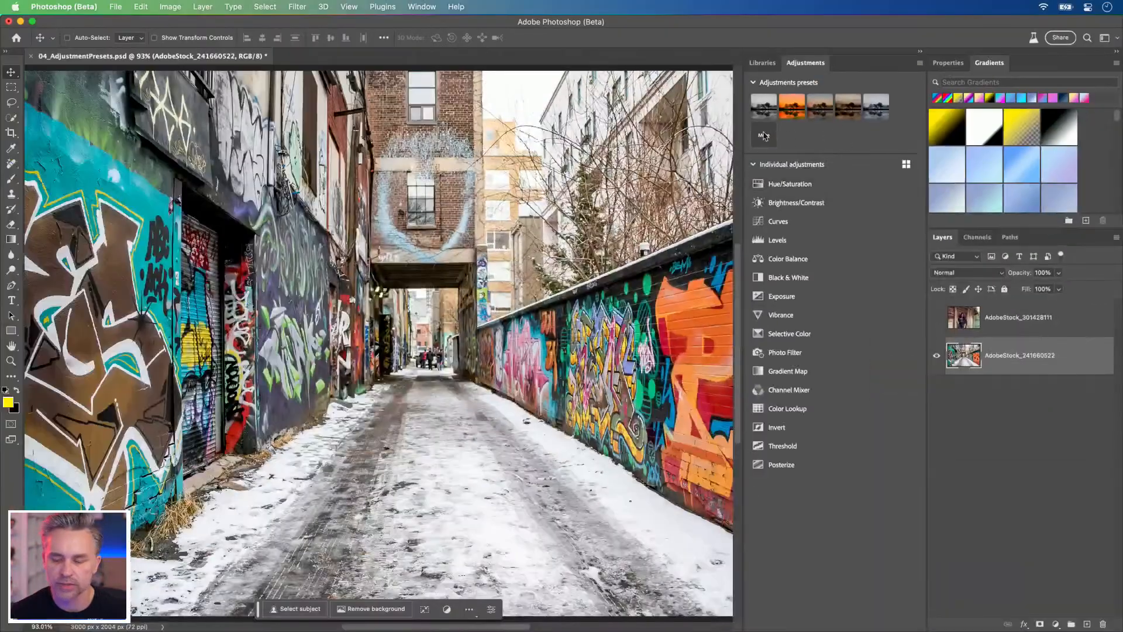
Step: Browse the full set of adjustment presets, preview a Portraits preset on the alley photo and return to the main list
{"action": "left_click", "coordinate": [763, 137]}
{"action": "mouse_move", "coordinate": [771, 124]}
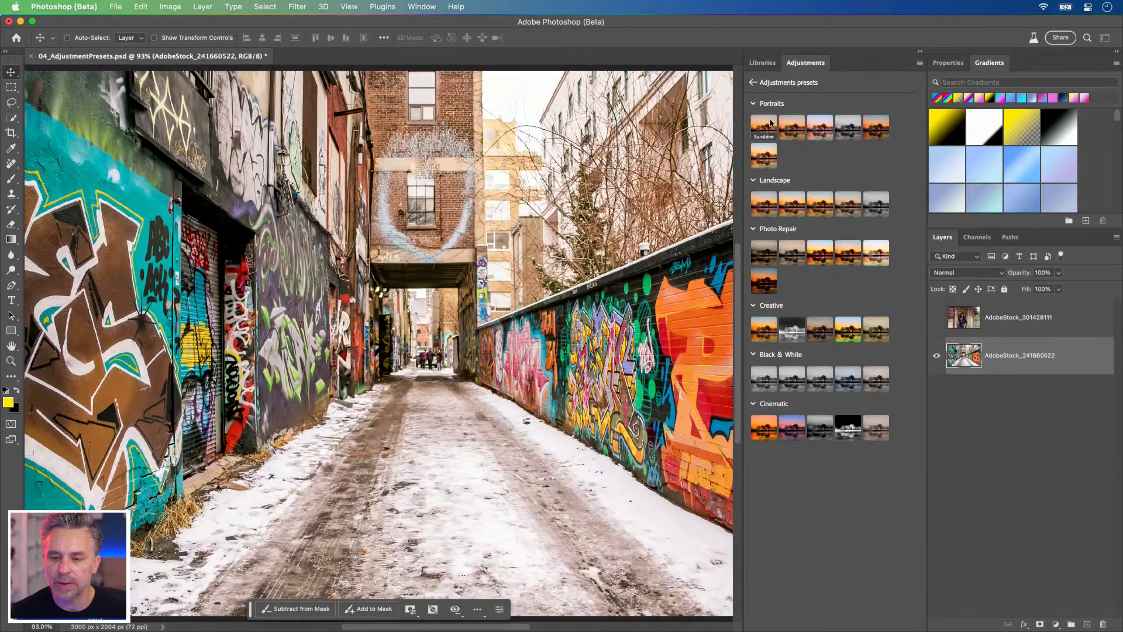
{"action": "left_click", "coordinate": [753, 83]}
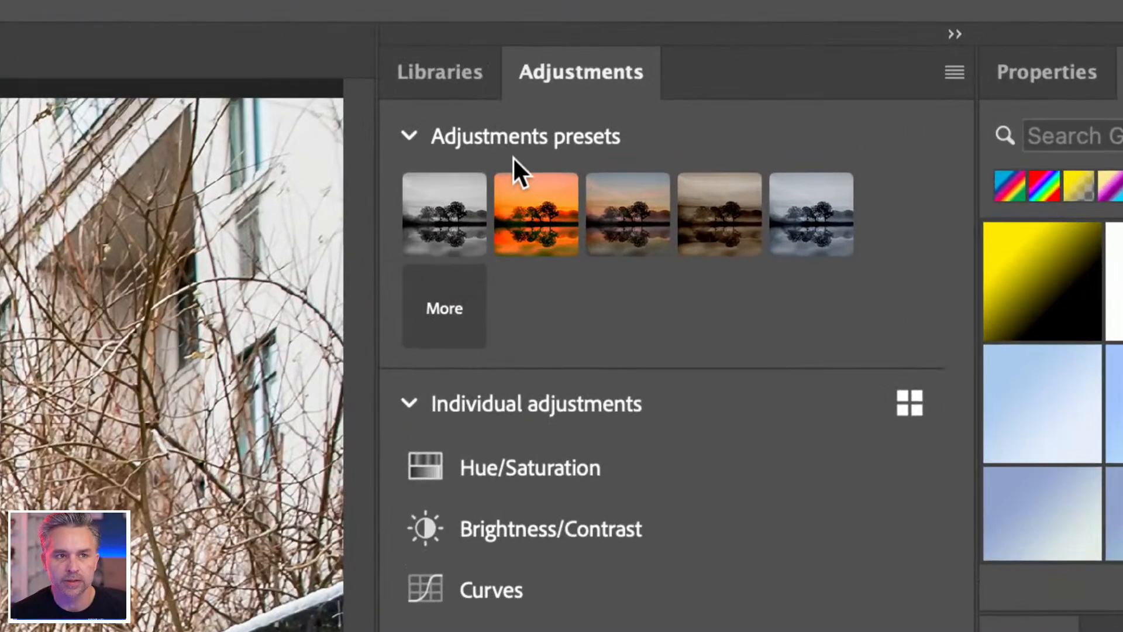
Step: Apply the Color Pop preset from the Creative category to the alley photo and show the properties of its adjustment
{"action": "left_click", "coordinate": [447, 309]}
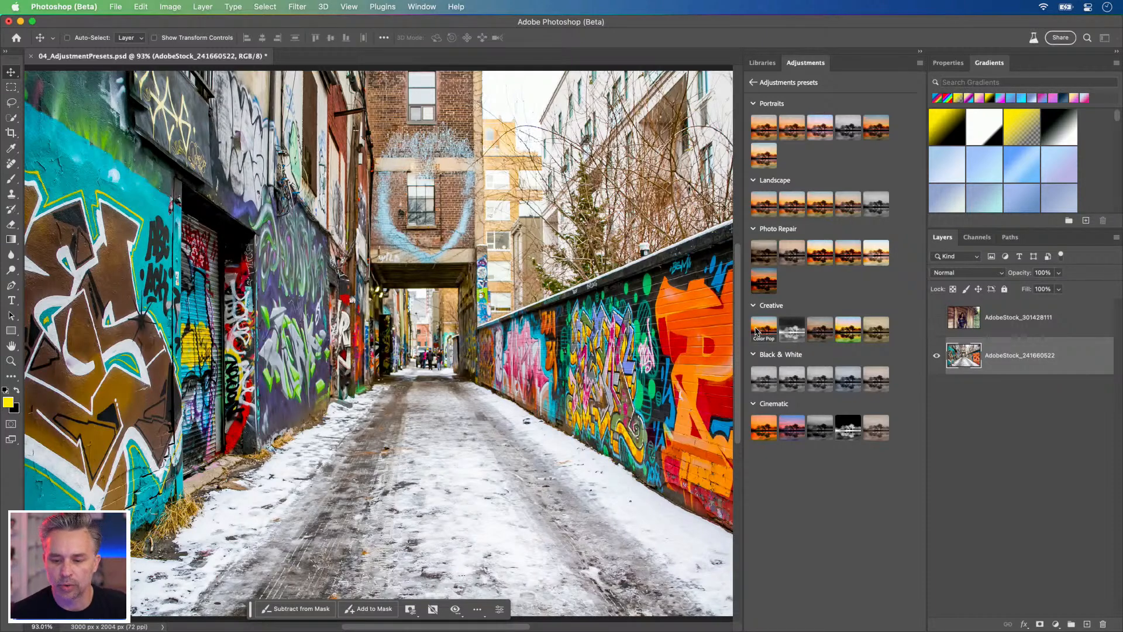
{"action": "left_click", "coordinate": [756, 332]}
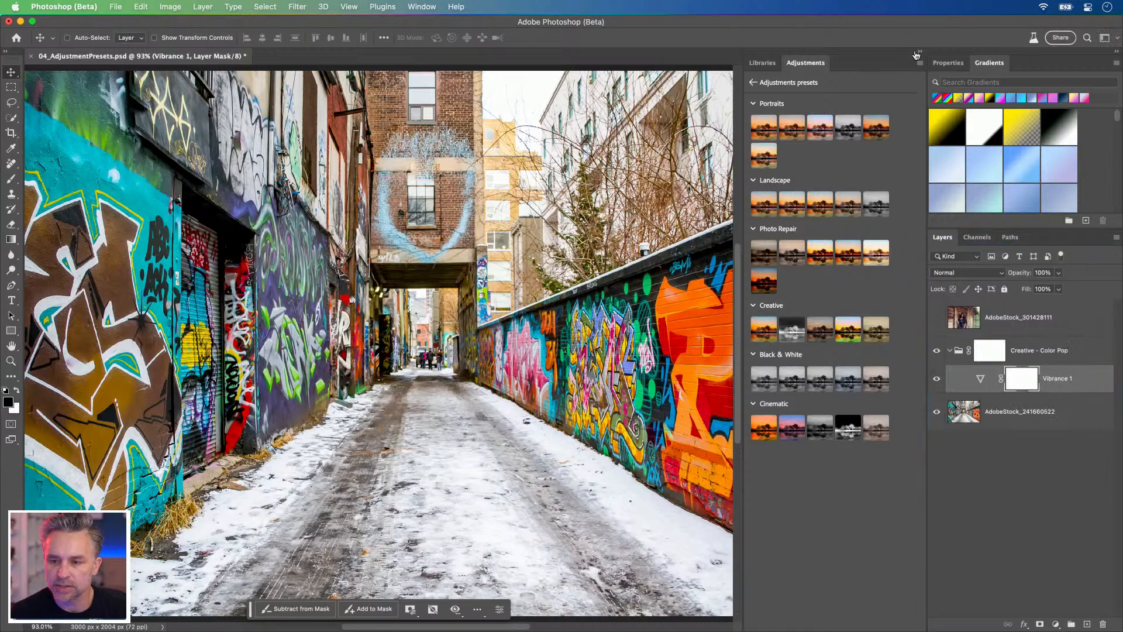
{"action": "left_click", "coordinate": [951, 64]}
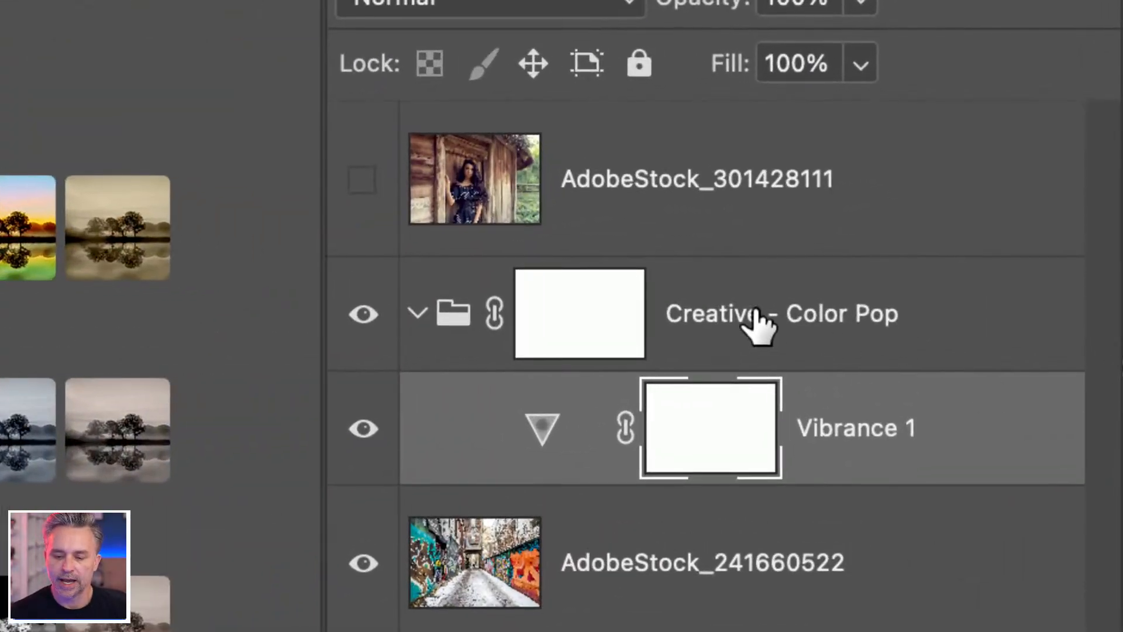
Step: Set the Vibrance 1 adjustment in the Creative - Color Pop group to Vibrance +73 and Saturation +39
{"action": "left_click", "coordinate": [807, 313]}
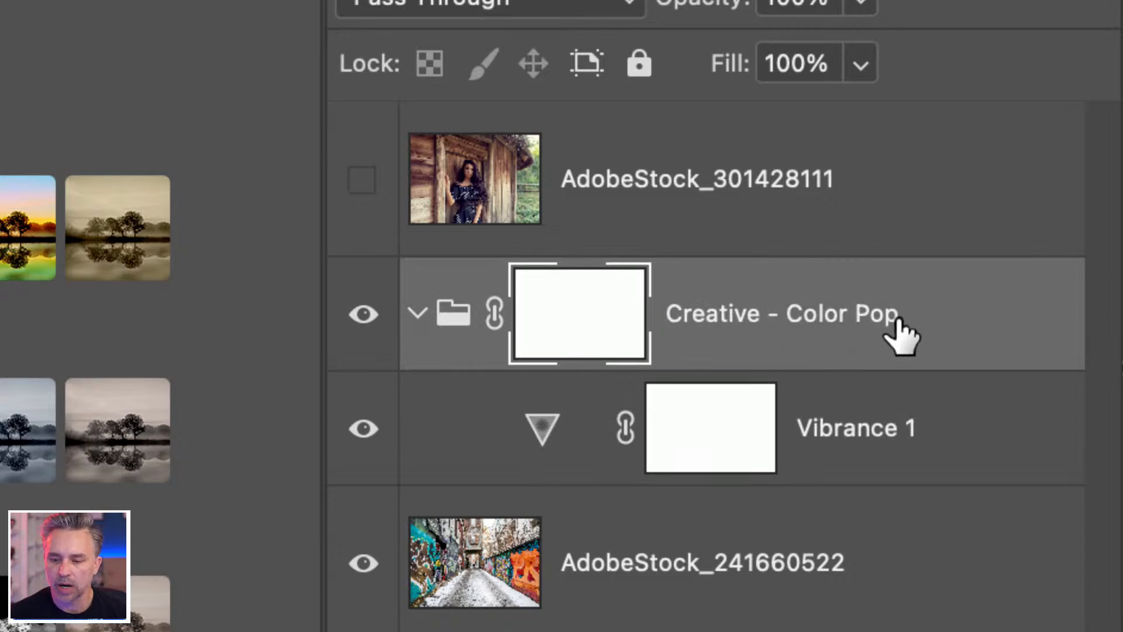
{"action": "left_click", "coordinate": [865, 431]}
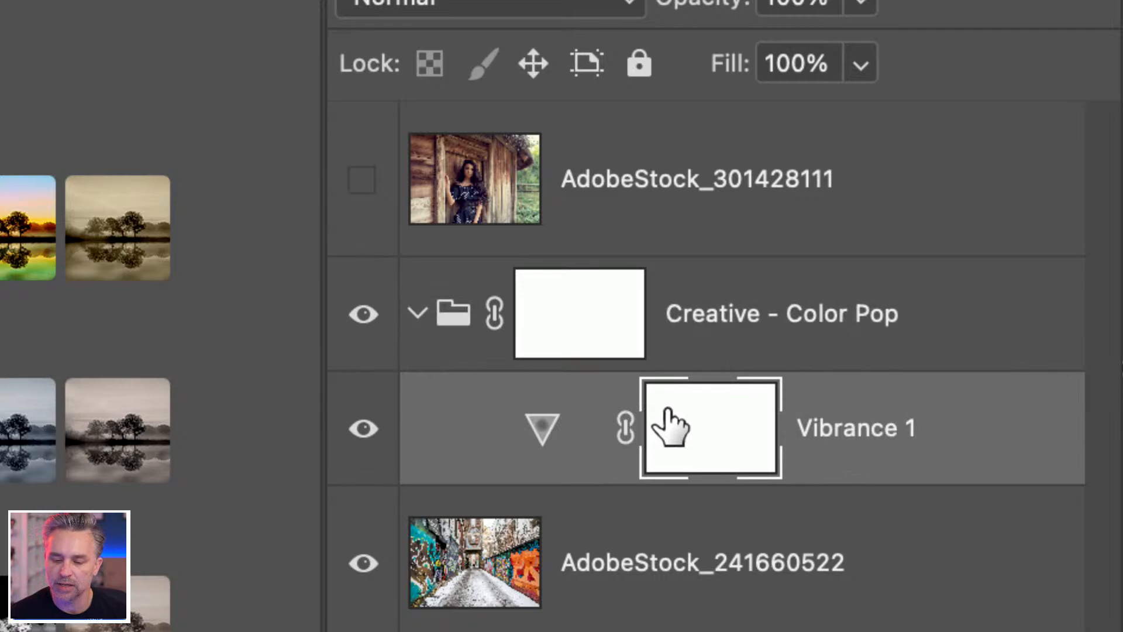
{"action": "left_click", "coordinate": [538, 430]}
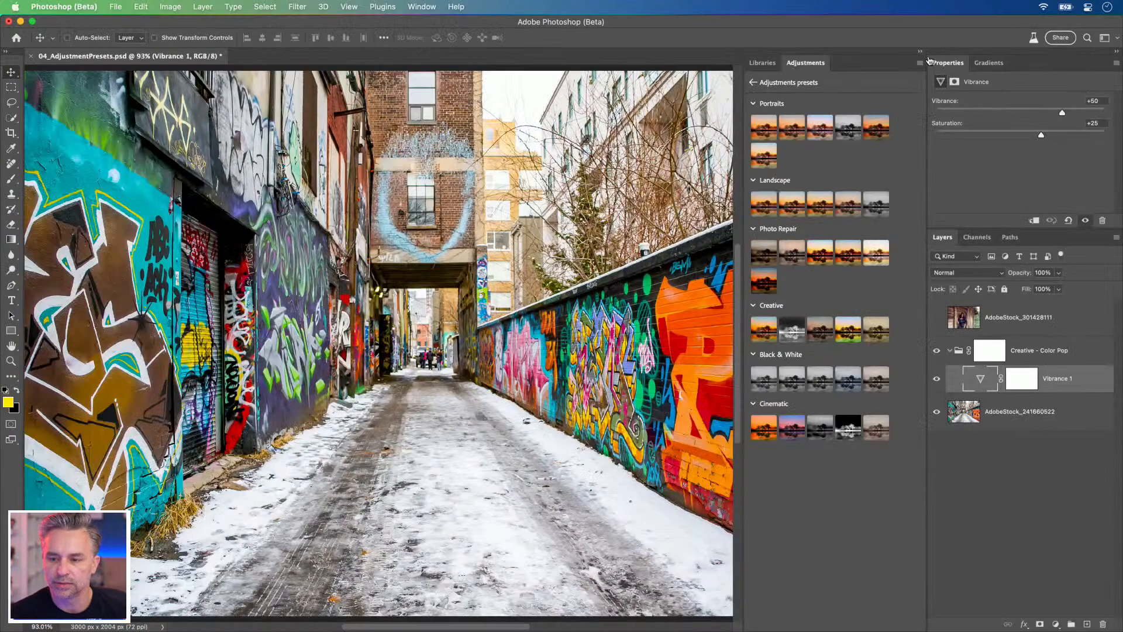
{"action": "left_click", "coordinate": [919, 52]}
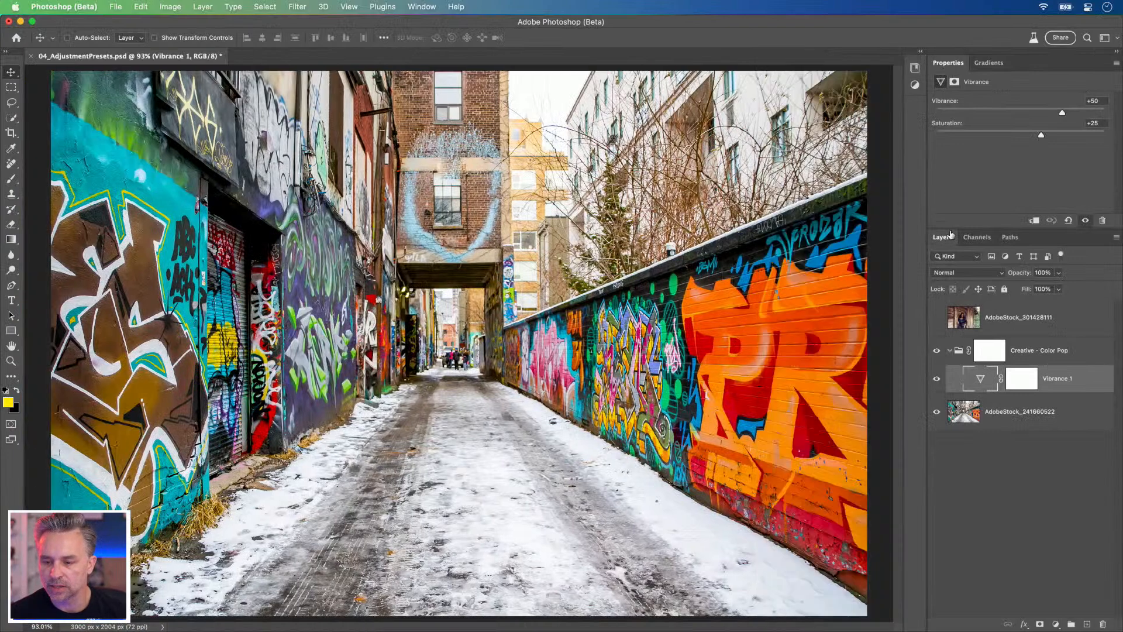
{"action": "mouse_move", "coordinate": [1063, 113]}
{"action": "left_mouse_down"}
{"action": "mouse_move", "coordinate": [1093, 113]}
{"action": "mouse_move", "coordinate": [1082, 118]}
{"action": "left_mouse_up"}
{"action": "left_click", "coordinate": [1075, 134]}
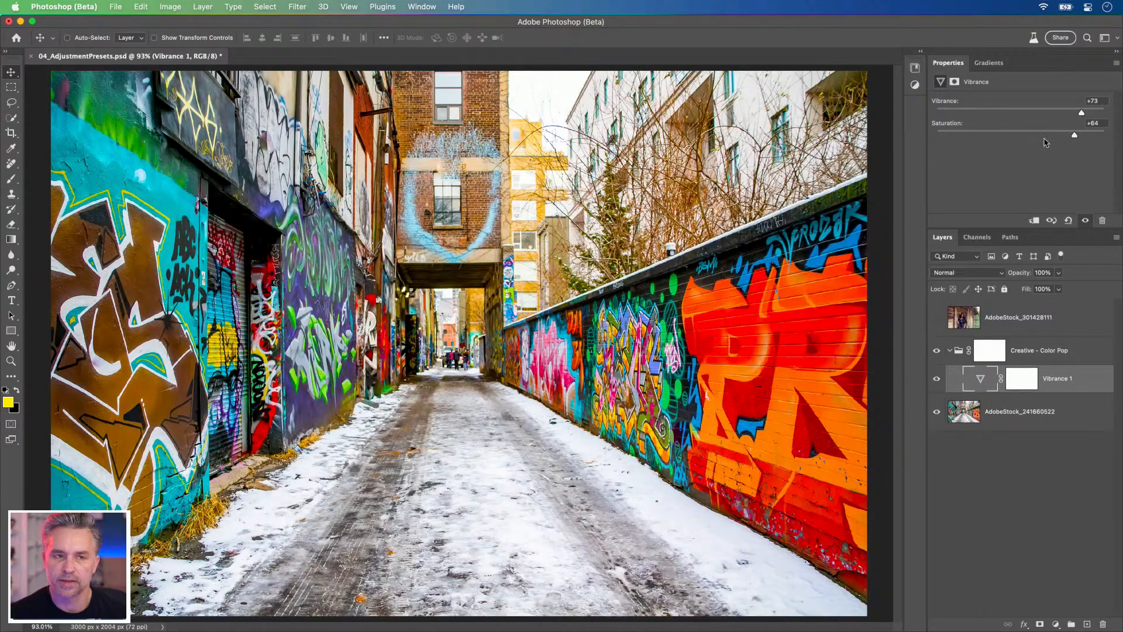
{"action": "left_click", "coordinate": [1049, 134]}
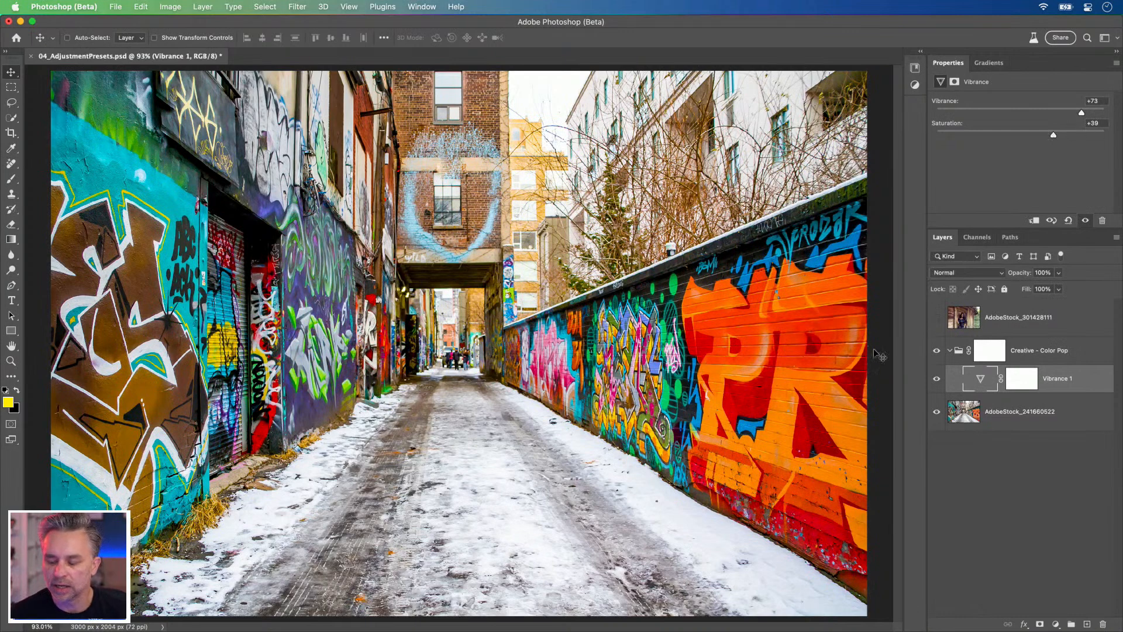
Step: Collapse the Creative - Color Pop group, bring back the expanded adjustment presets and hide the group
{"action": "left_click", "coordinate": [950, 351]}
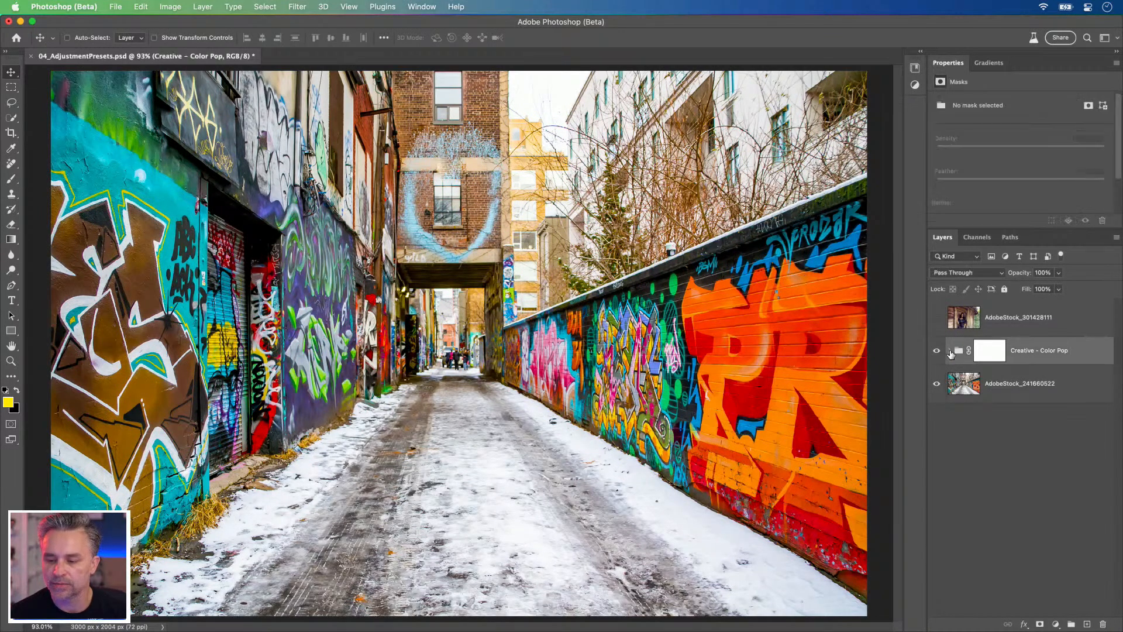
{"action": "left_click", "coordinate": [919, 54]}
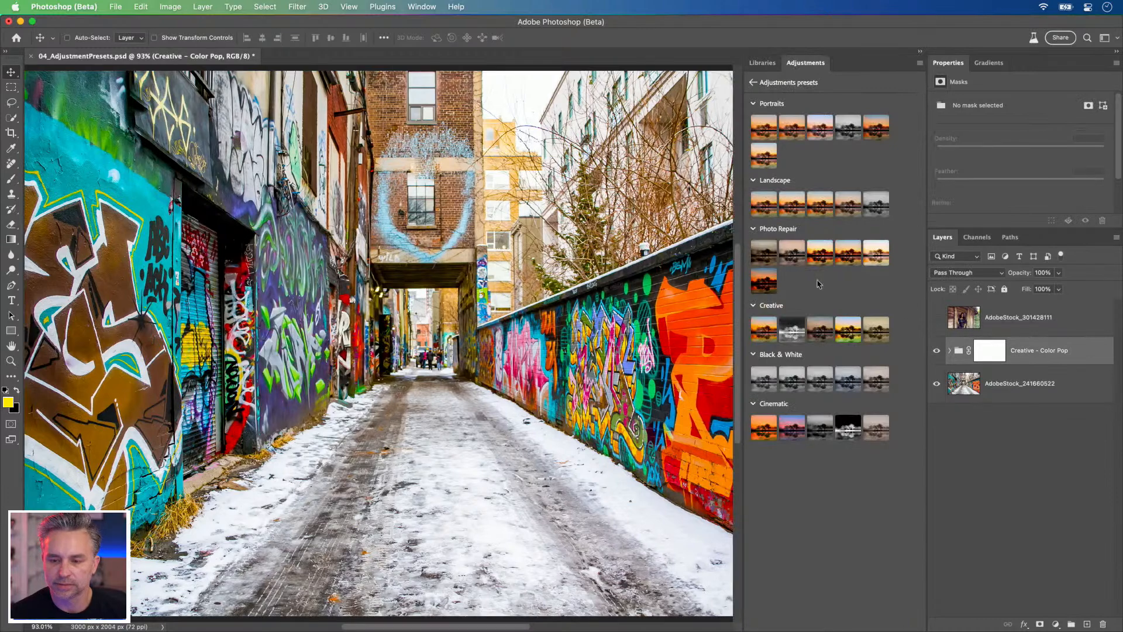
{"action": "left_click", "coordinate": [936, 353]}
Step: Apply the Split Tone preset from the Cinematic category to the AdobeStock_241660522 alley layer
{"action": "left_click", "coordinate": [965, 380]}
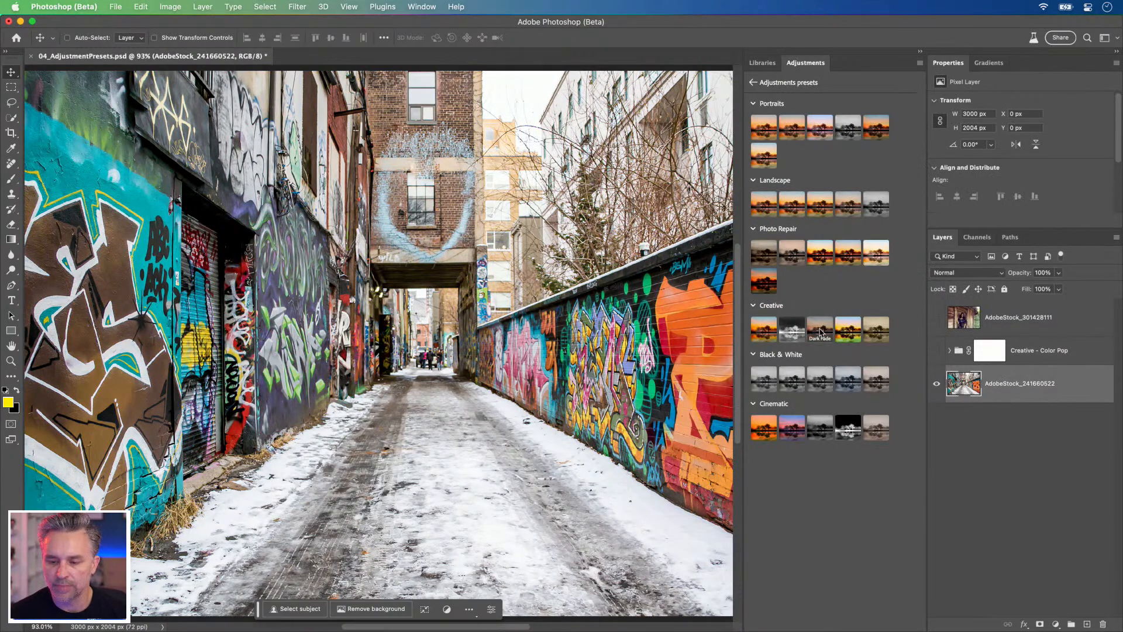
{"action": "mouse_move", "coordinate": [819, 331]}
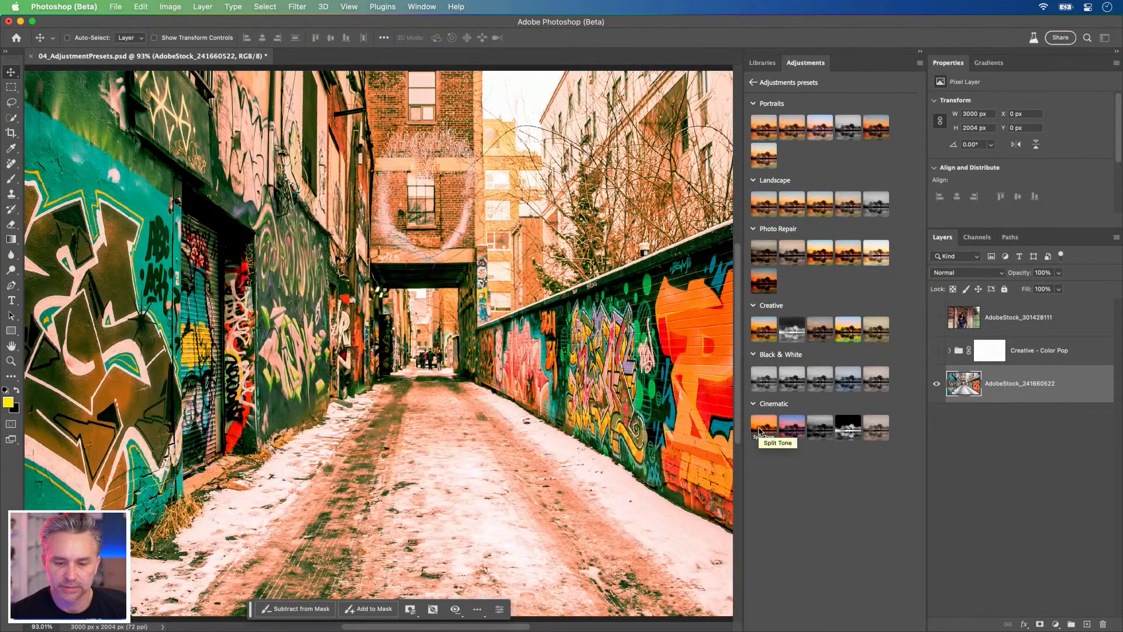
{"action": "mouse_move", "coordinate": [790, 432]}
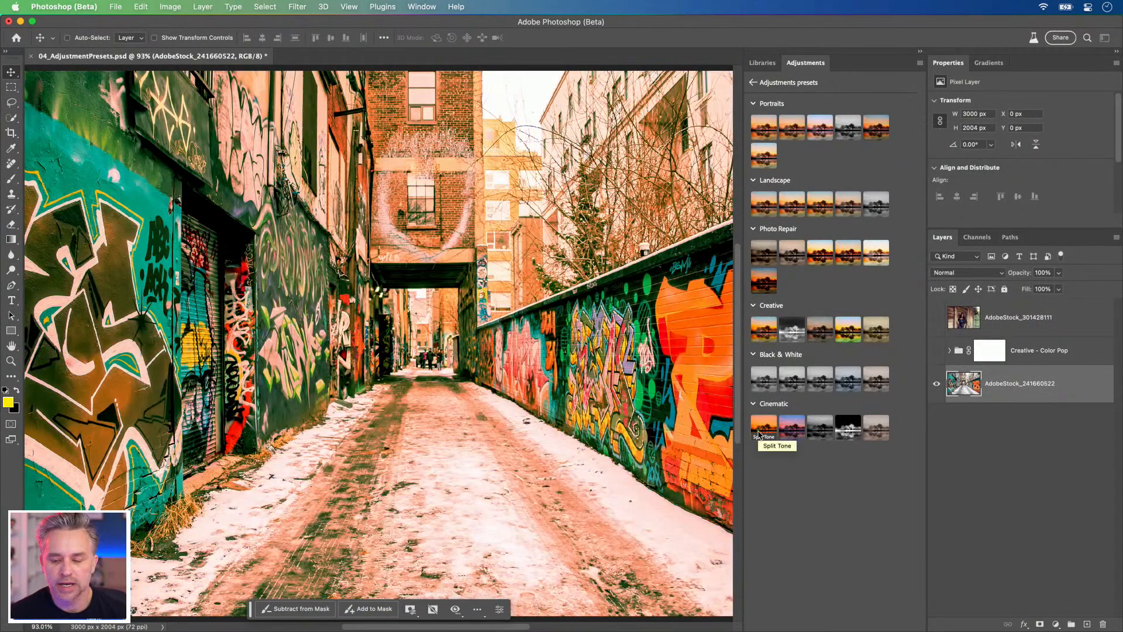
{"action": "left_click", "coordinate": [759, 434]}
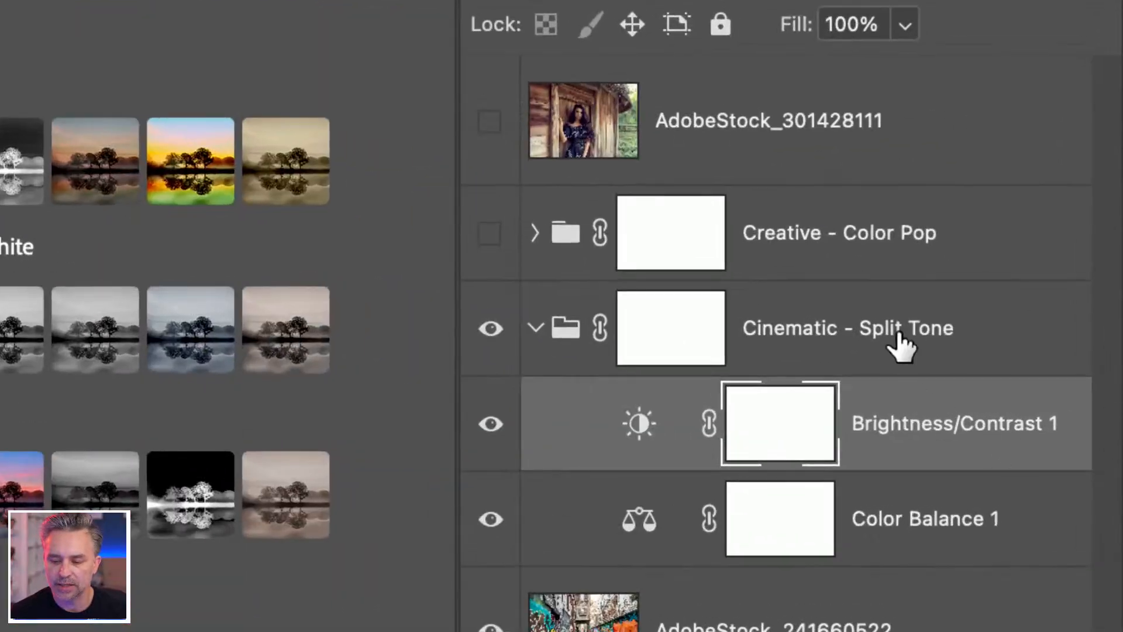
Step: Examine the Cinematic - Split Tone group and its adjustment layers, leaving the group selected and expanded
{"action": "left_click", "coordinate": [899, 339]}
{"action": "left_click", "coordinate": [922, 433]}
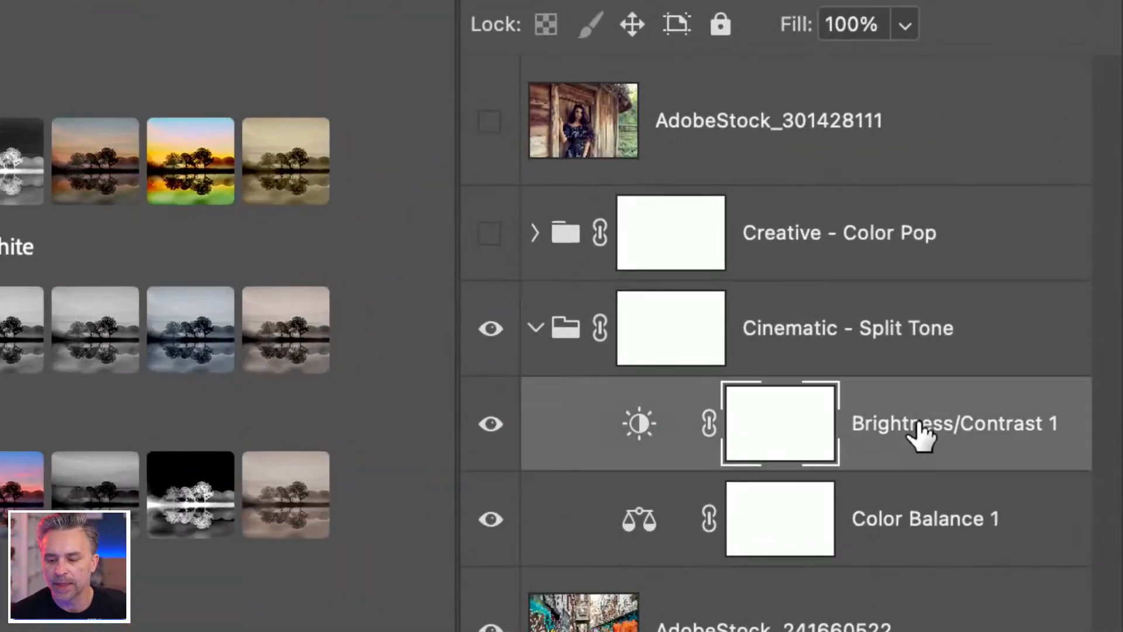
{"action": "left_click", "coordinate": [805, 320]}
{"action": "left_click", "coordinate": [535, 330]}
{"action": "left_click", "coordinate": [534, 329]}
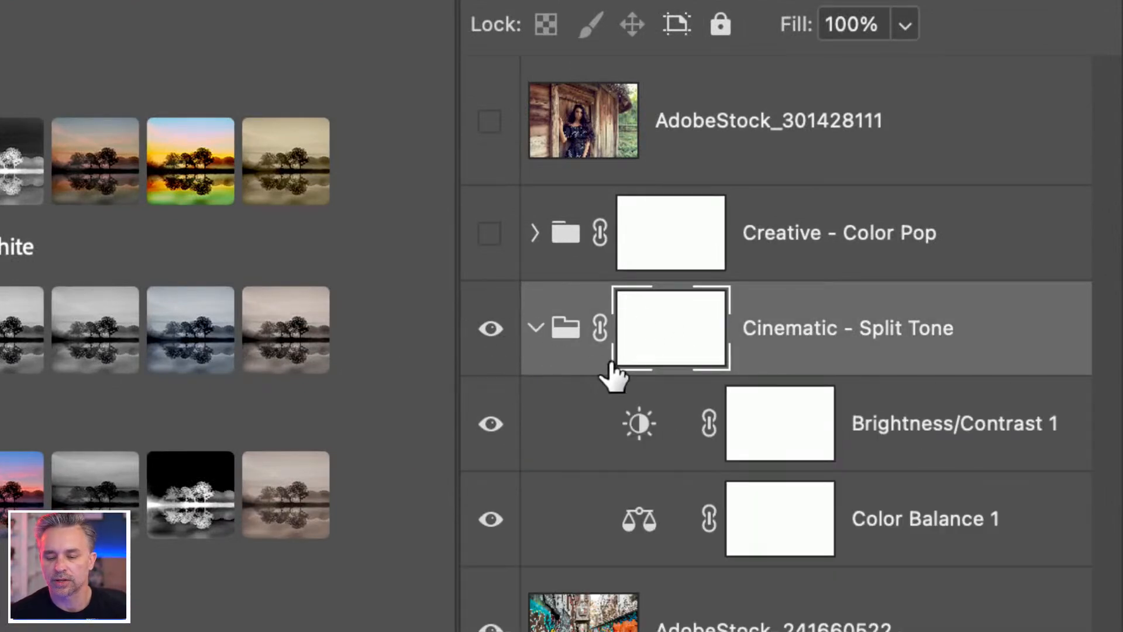
Step: Set Brightness to -35 in the Brightness/Contrast 1 adjustment of the Cinematic - Split Tone group
{"action": "left_click", "coordinate": [876, 423]}
{"action": "left_click", "coordinate": [924, 490]}
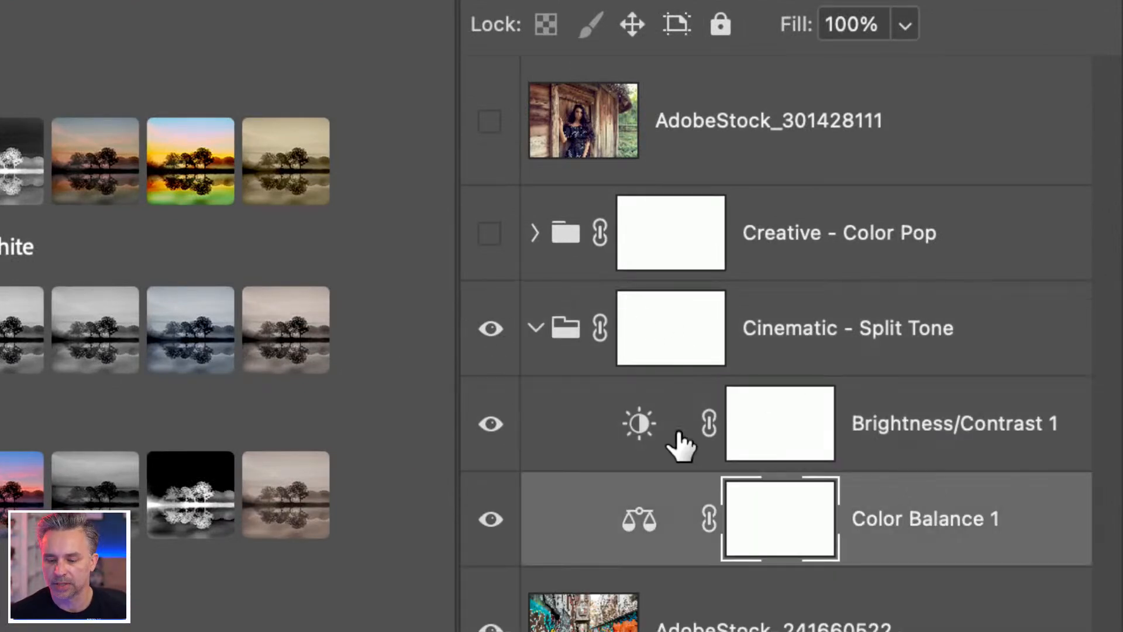
{"action": "left_click", "coordinate": [633, 443]}
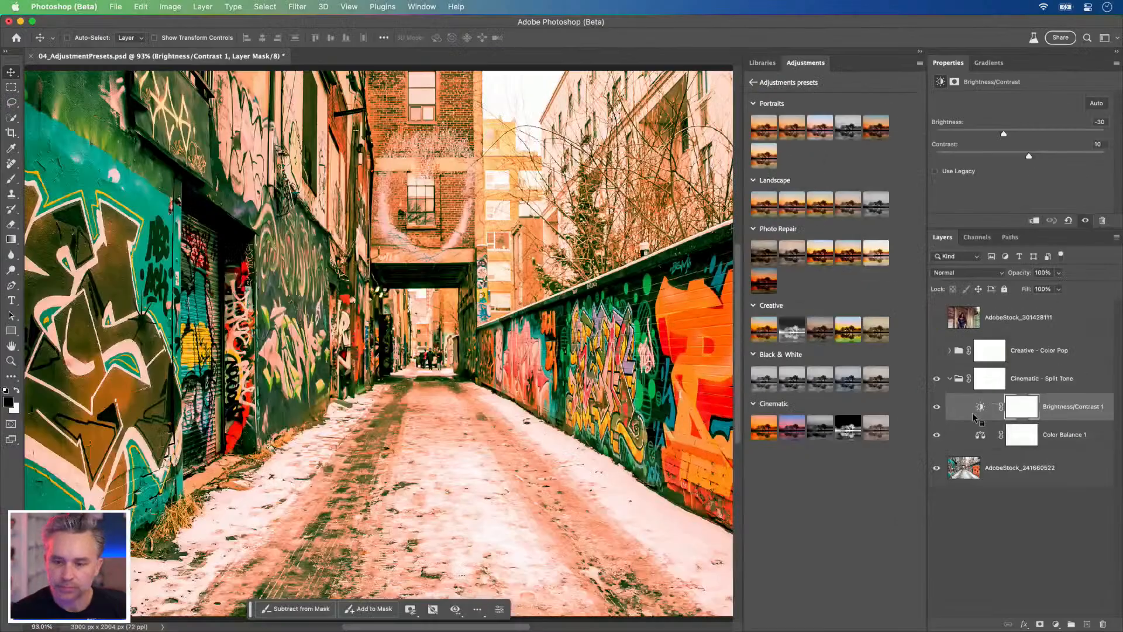
{"action": "mouse_move", "coordinate": [1004, 135]}
{"action": "left_mouse_down"}
{"action": "mouse_move", "coordinate": [1028, 135]}
{"action": "mouse_move", "coordinate": [1001, 134]}
{"action": "left_mouse_up"}
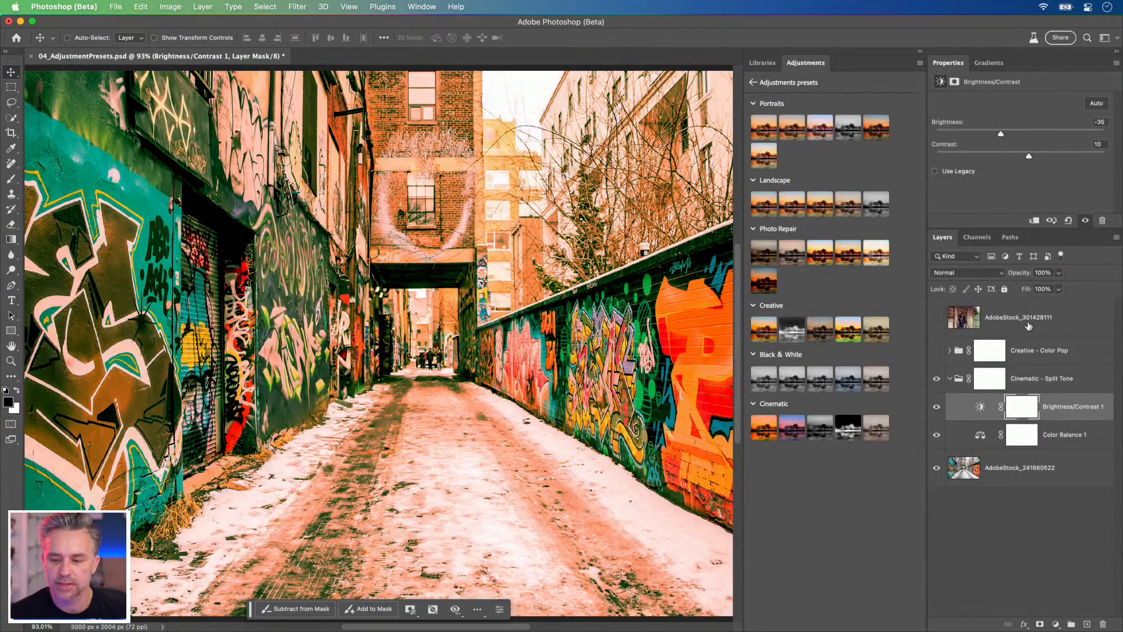
Step: Go through Color Balance 1's Midtones and Shadows settings and set its Highlights Cyan-Red value to +21
{"action": "left_click", "coordinate": [978, 441]}
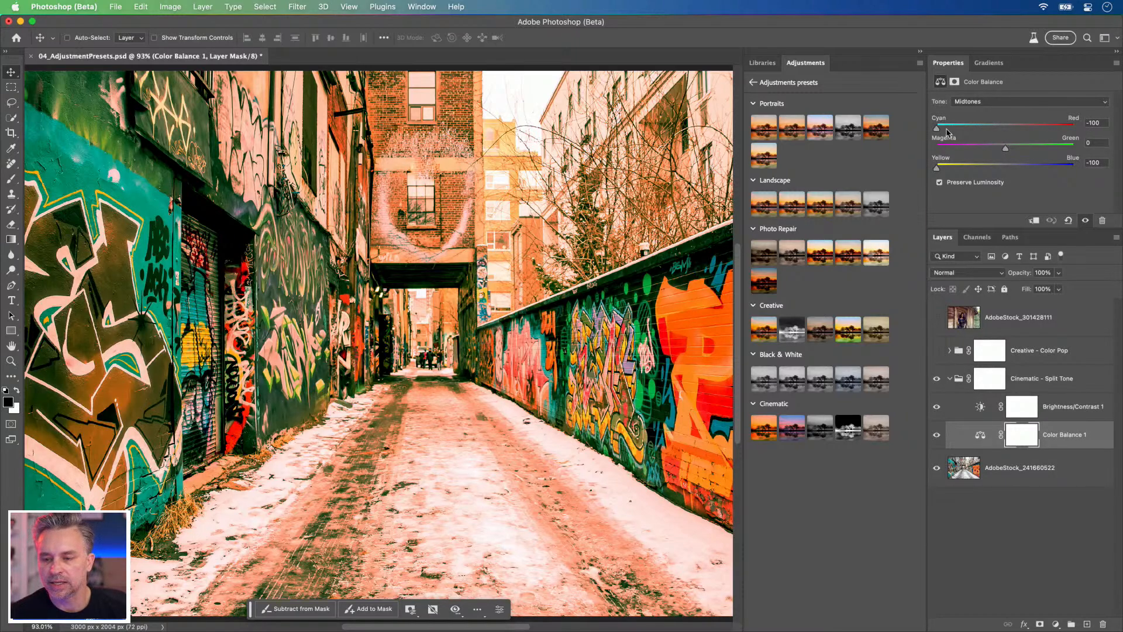
{"action": "left_click_drag", "start_coordinate": [1004, 130], "coordinate": [901, 132]}
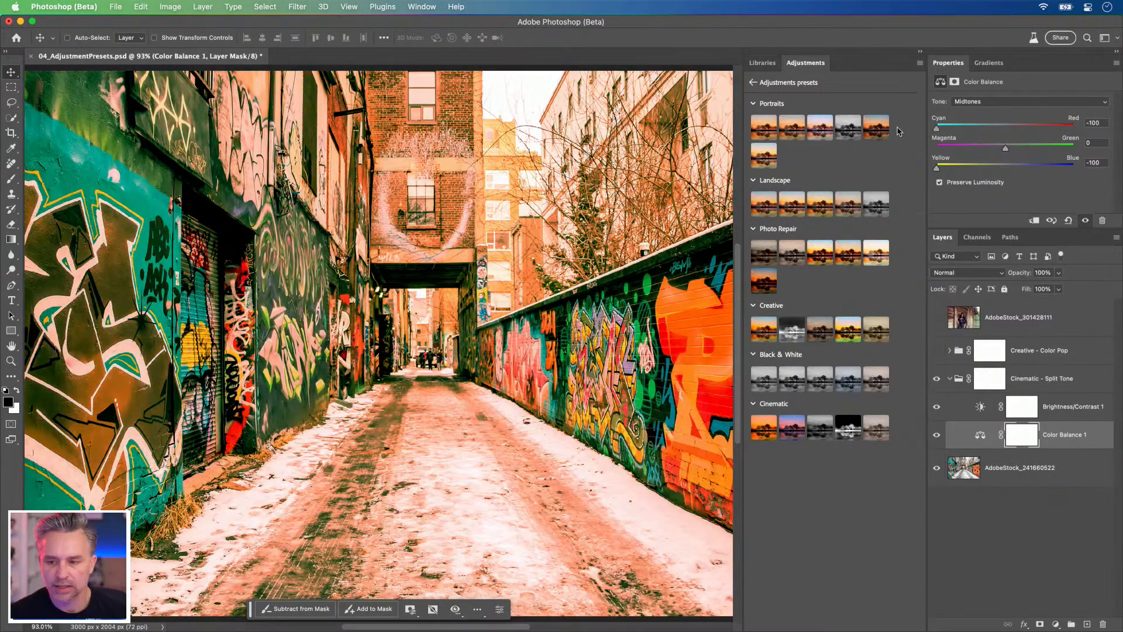
{"action": "left_click", "coordinate": [1018, 102]}
{"action": "left_click", "coordinate": [1012, 91]}
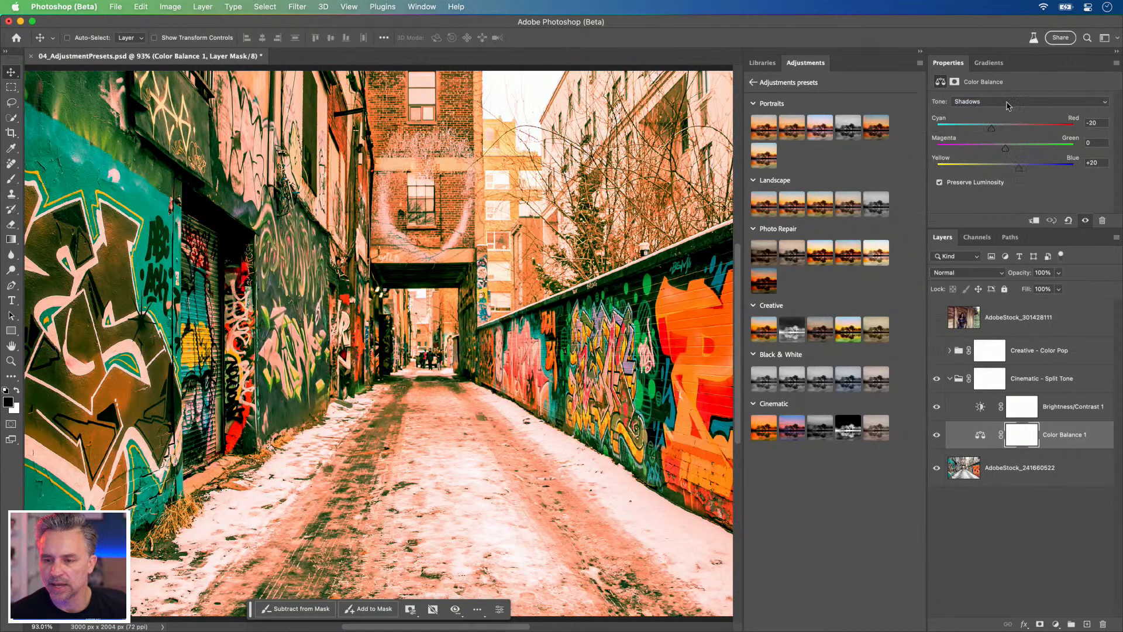
{"action": "left_click", "coordinate": [1007, 103]}
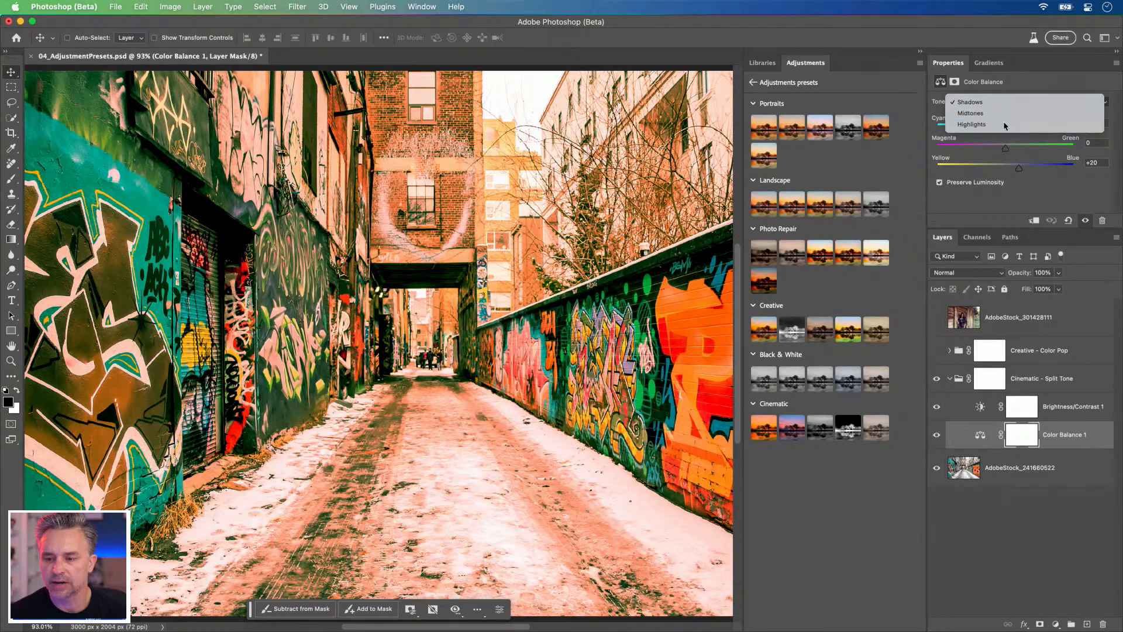
{"action": "left_click", "coordinate": [1004, 124]}
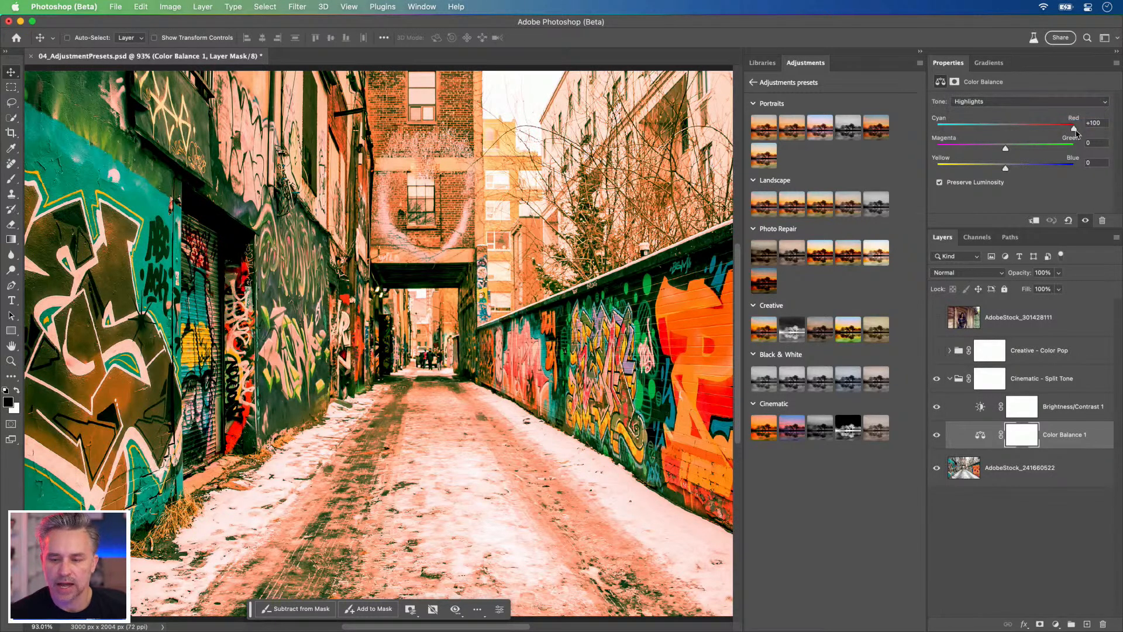
{"action": "left_click_drag", "start_coordinate": [1075, 130], "coordinate": [1038, 139]}
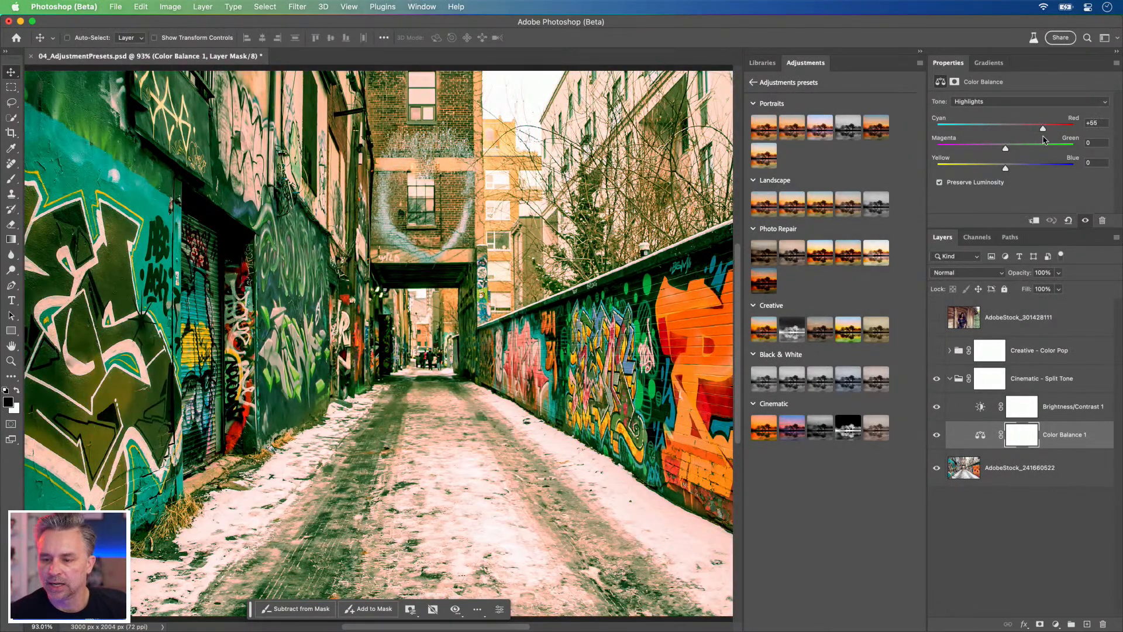
{"action": "left_click_drag", "start_coordinate": [1049, 140], "coordinate": [1021, 141]}
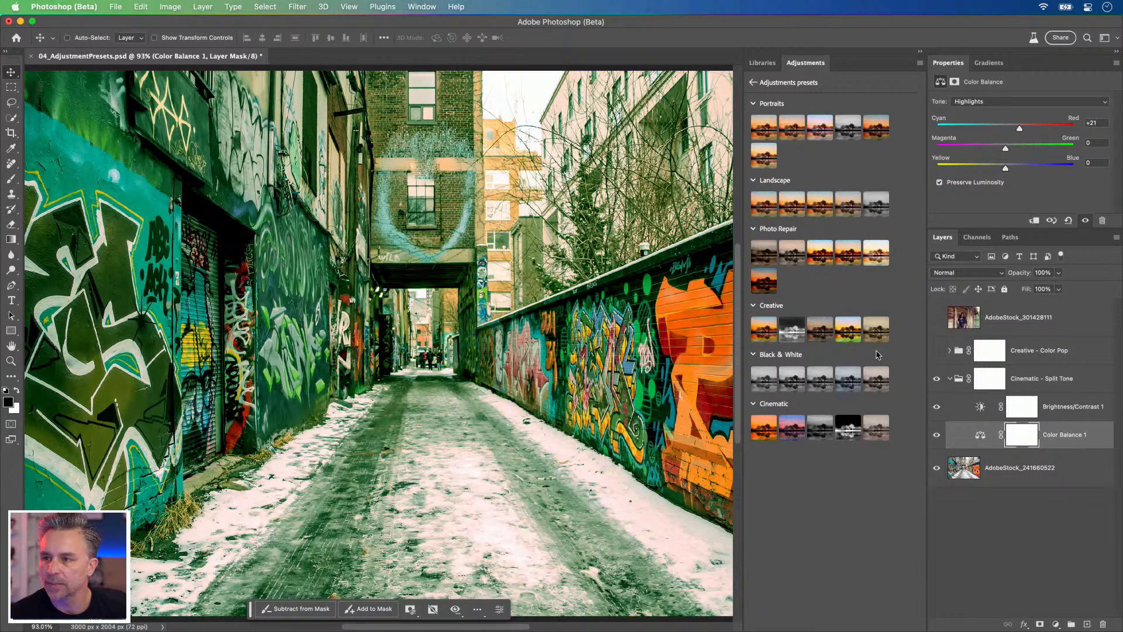
Step: Select the Cinematic - Split Tone group and look over the adjustment layer types that can be added
{"action": "left_click", "coordinate": [1051, 379]}
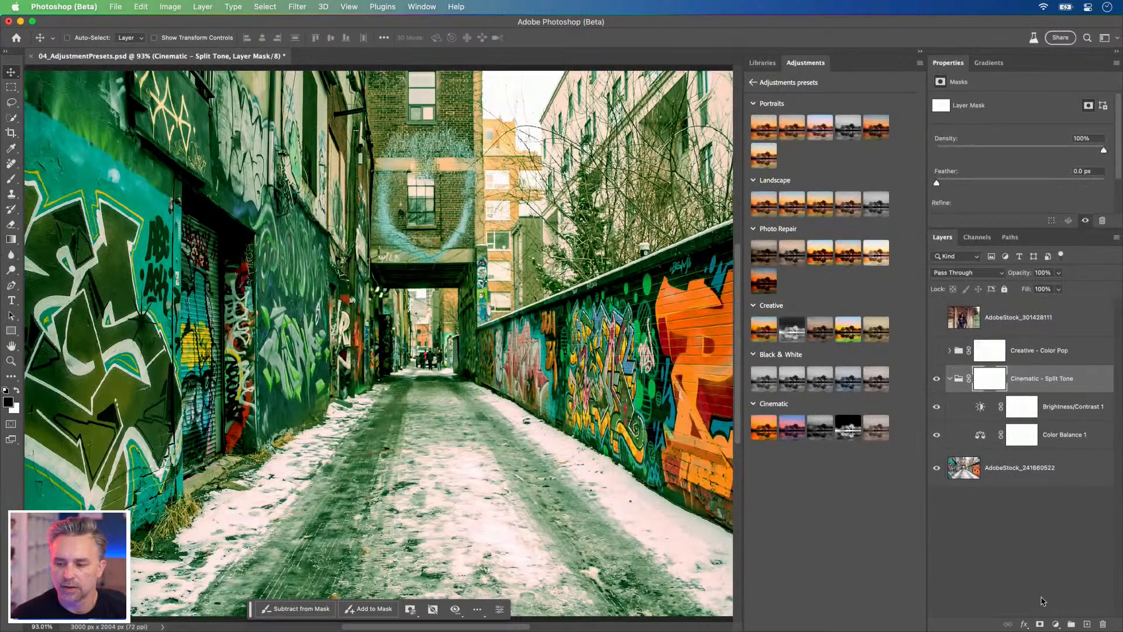
{"action": "left_click", "coordinate": [1056, 624]}
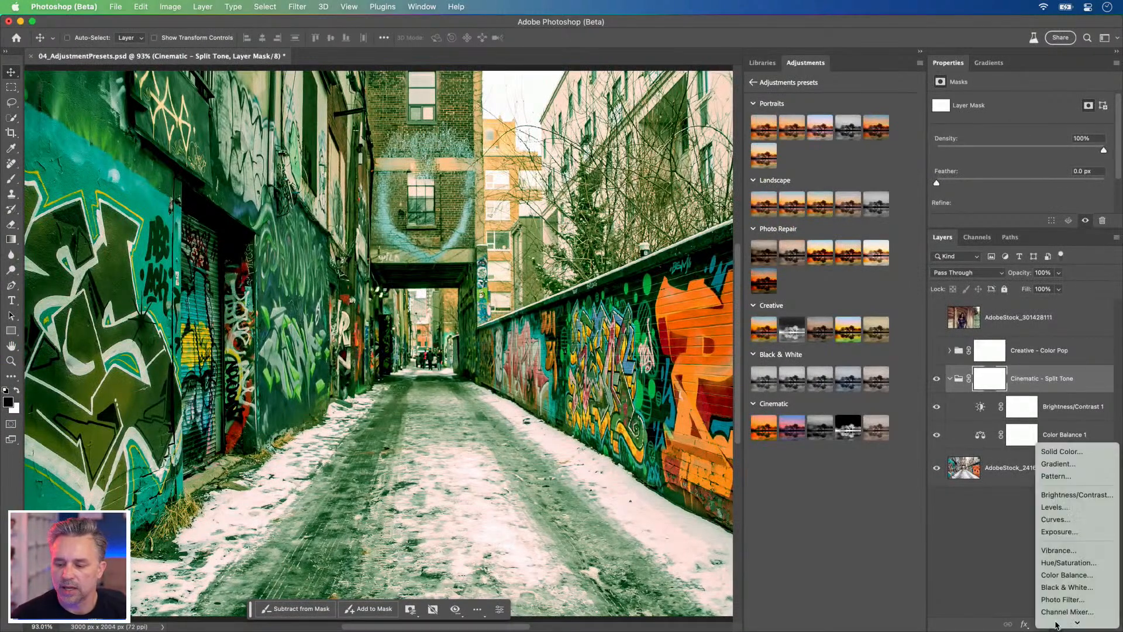
{"action": "left_click", "coordinate": [1002, 531]}
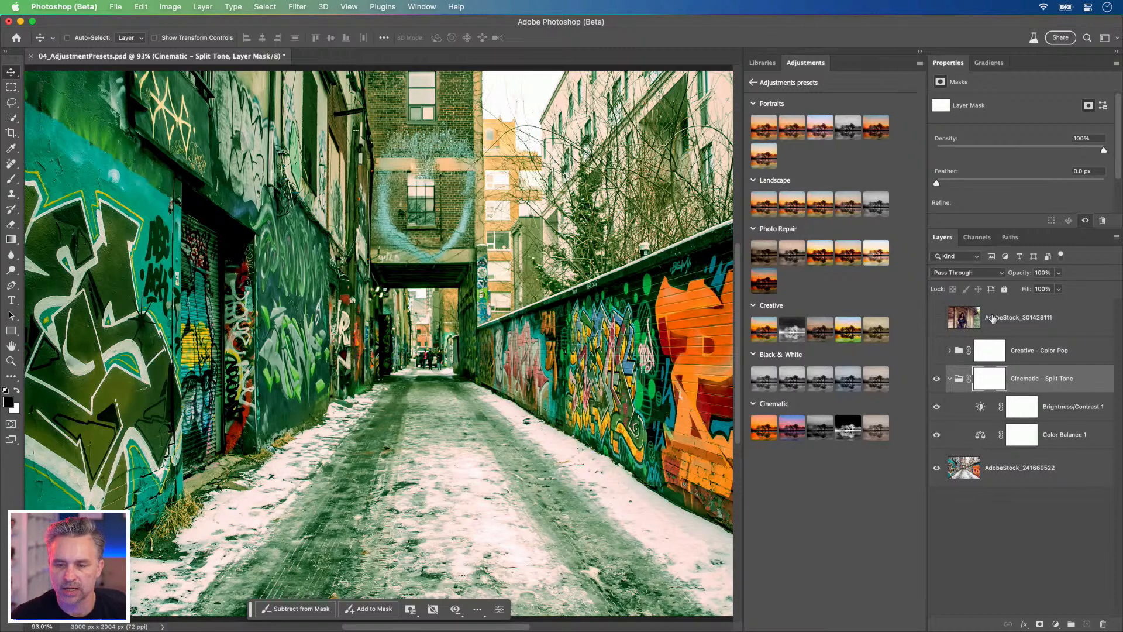
Step: Compare the alley photo without and with the Cinematic - Split Tone group in a wider canvas, and review its Color Balance 1 settings
{"action": "left_click", "coordinate": [937, 379]}
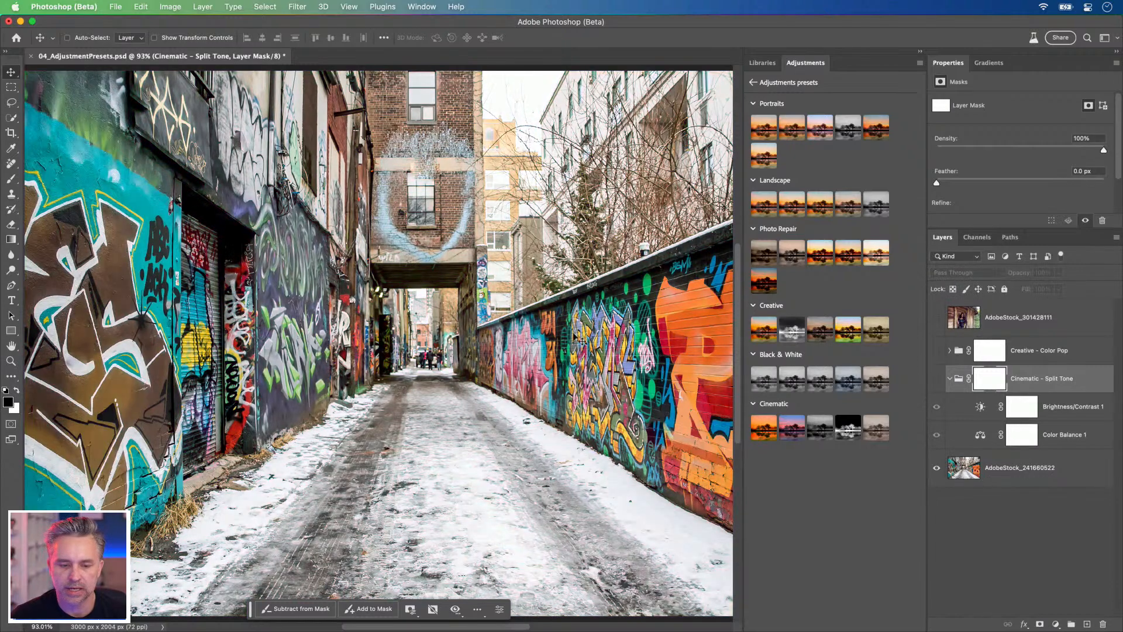
{"action": "left_click_drag", "start_coordinate": [325, 289], "coordinate": [305, 294]}
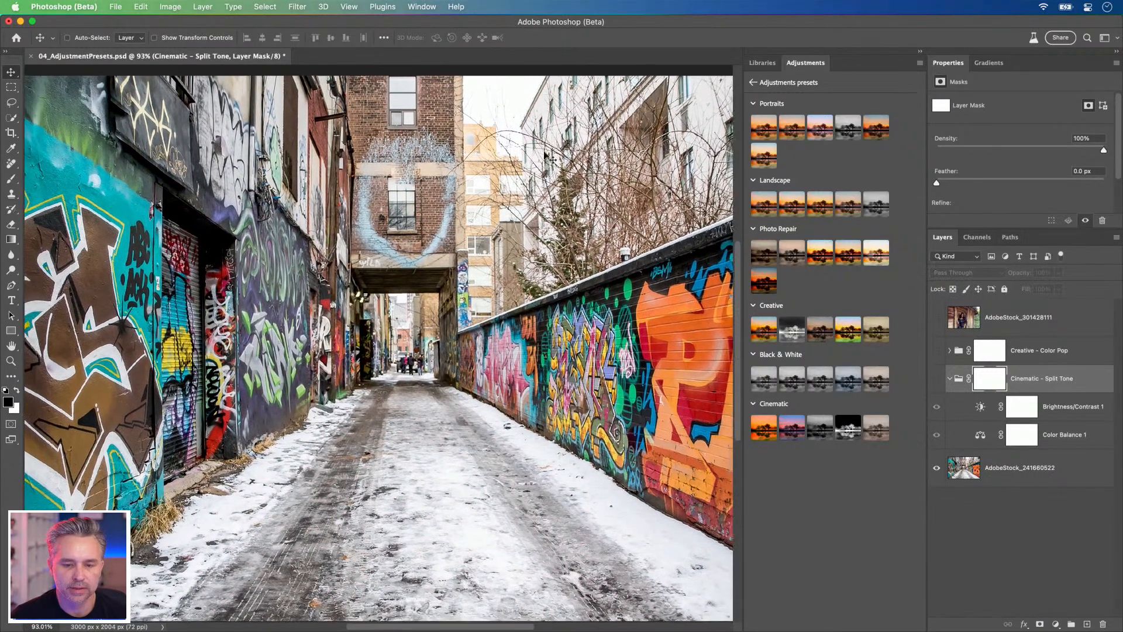
{"action": "left_click", "coordinate": [921, 53]}
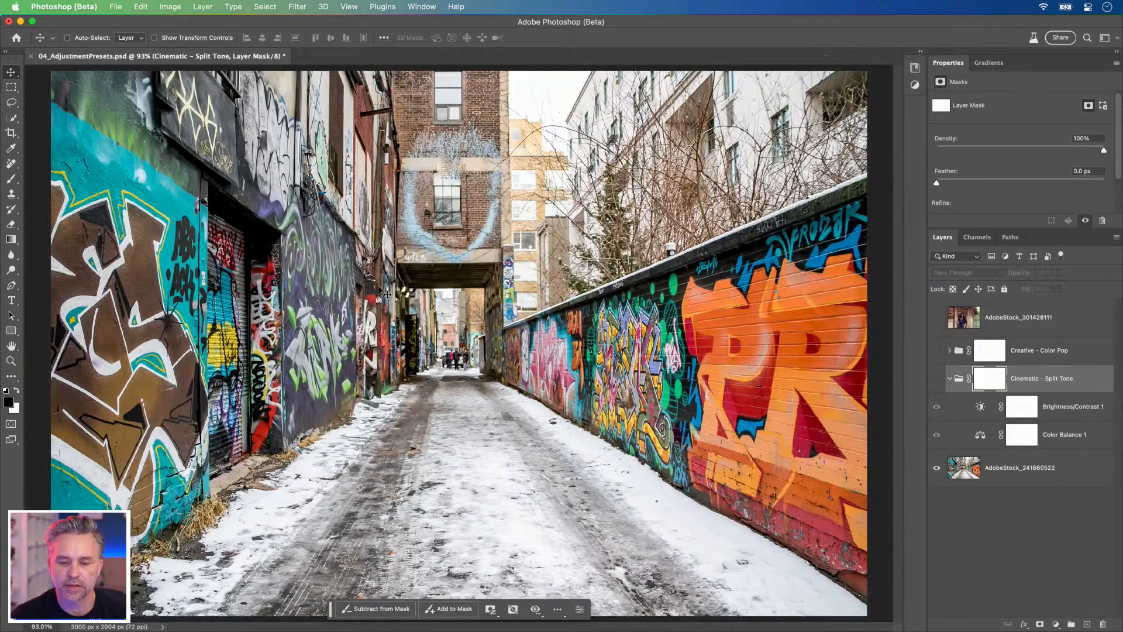
{"action": "left_click", "coordinate": [936, 380]}
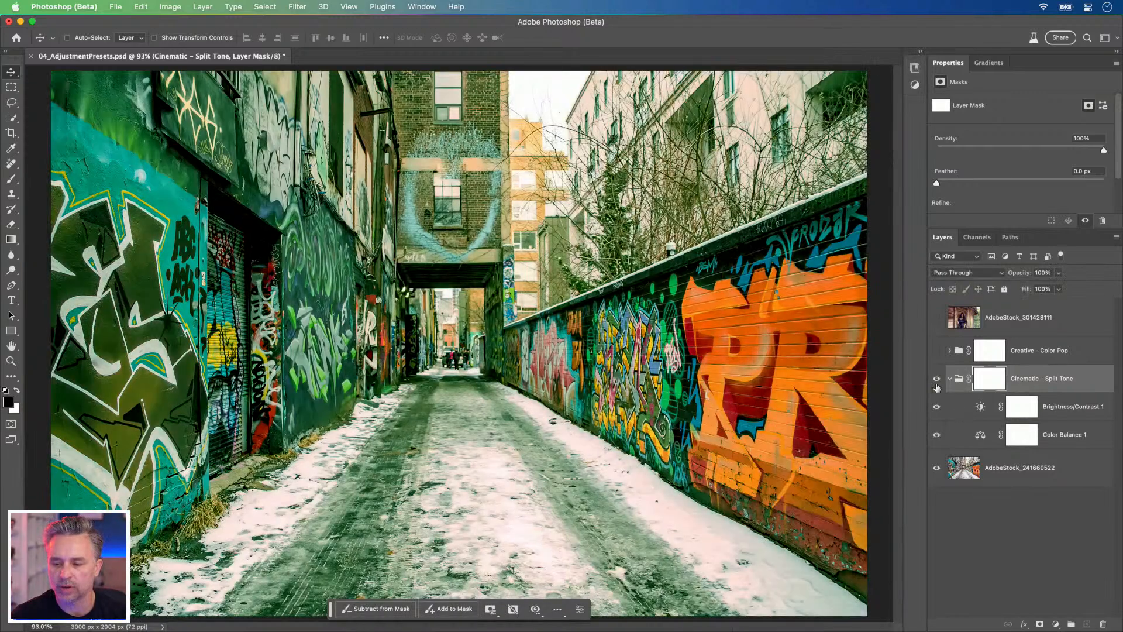
{"action": "left_click", "coordinate": [987, 437]}
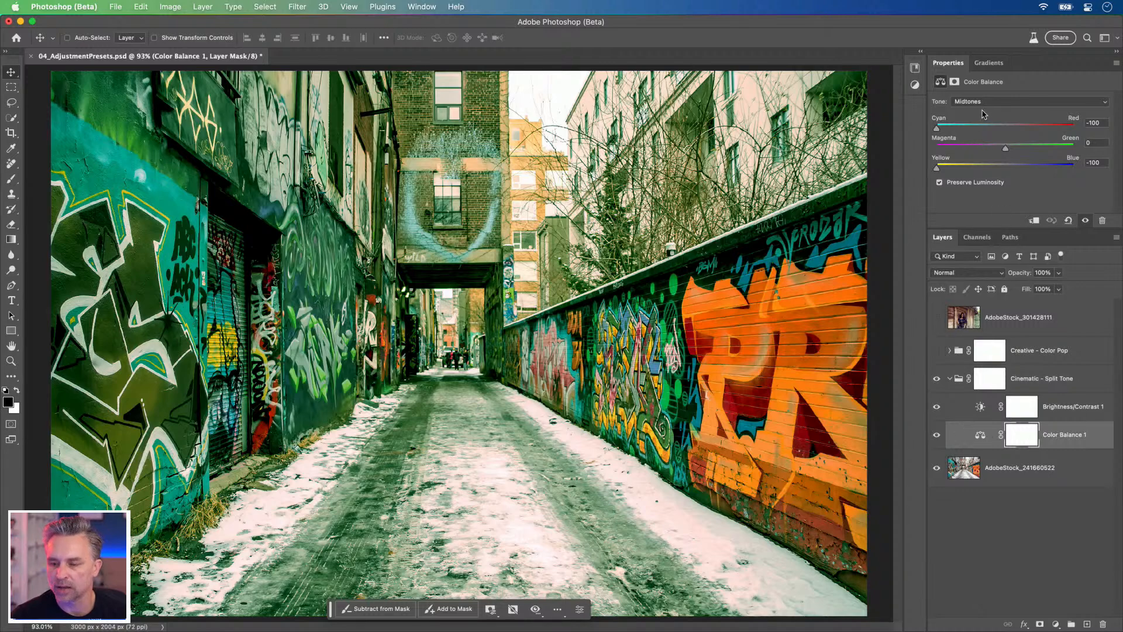
{"action": "left_click", "coordinate": [964, 389]}
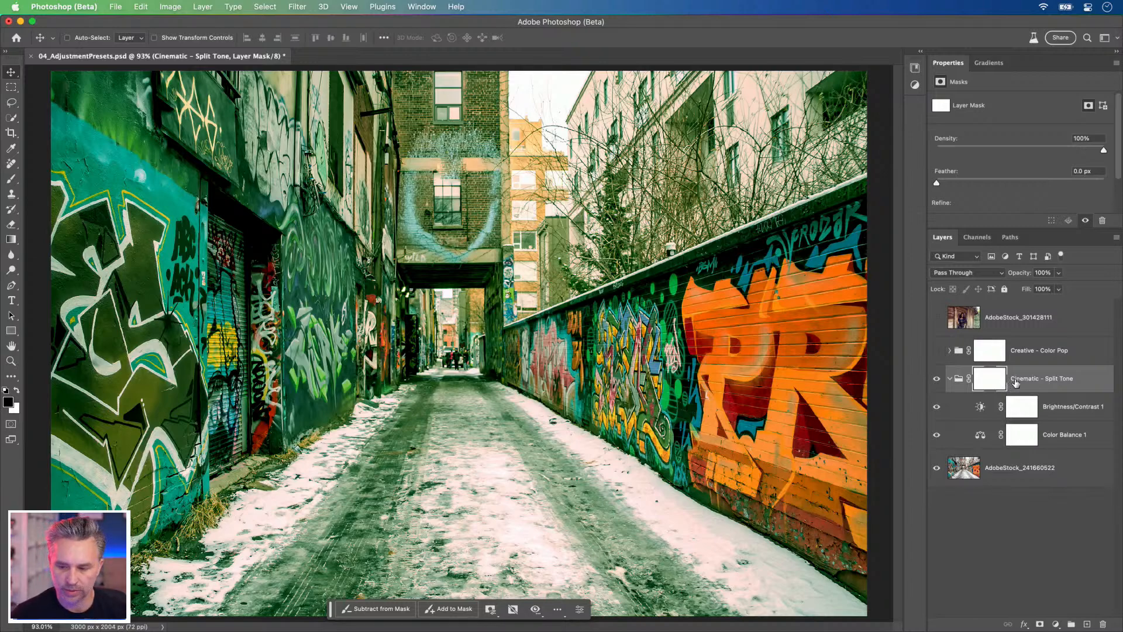
Step: Hide the Cinematic - Split Tone group and bring back the expanded adjustment presets
{"action": "left_click", "coordinate": [948, 381]}
{"action": "left_click", "coordinate": [936, 379]}
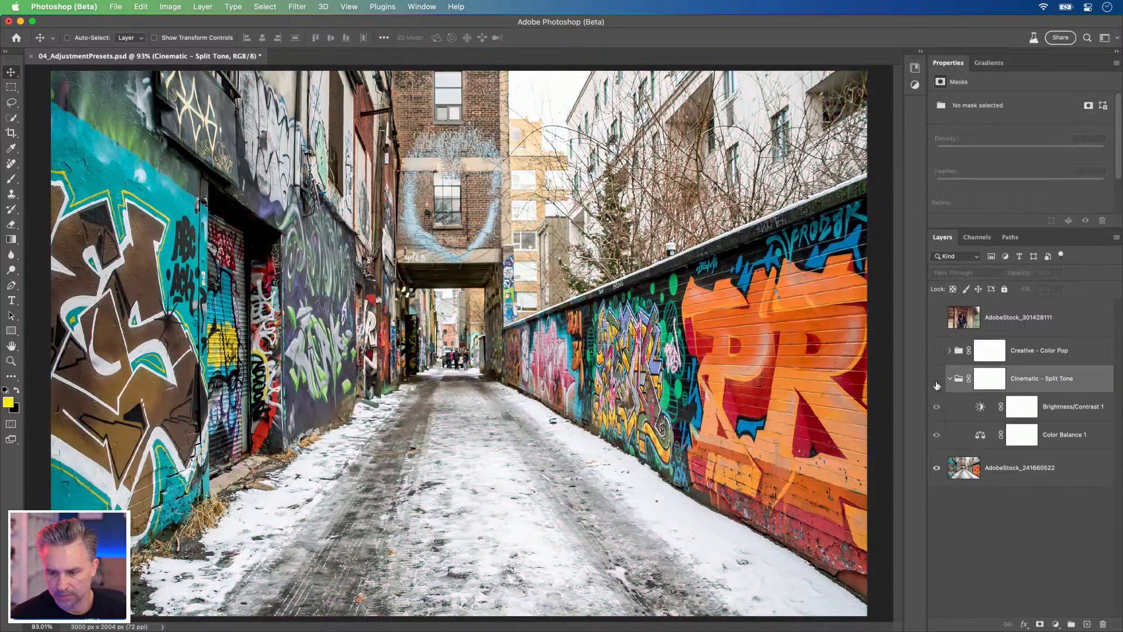
{"action": "left_click", "coordinate": [920, 54]}
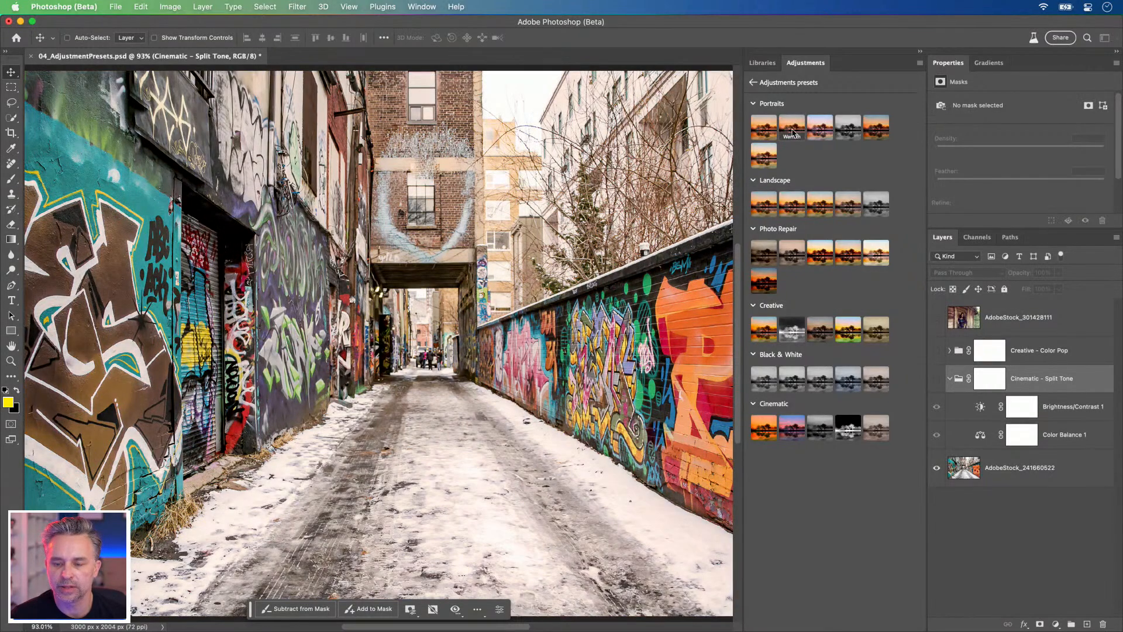
Step: Apply the Warmth preset from the Portraits category and collapse the Cinematic - Split Tone group
{"action": "left_click", "coordinate": [793, 132]}
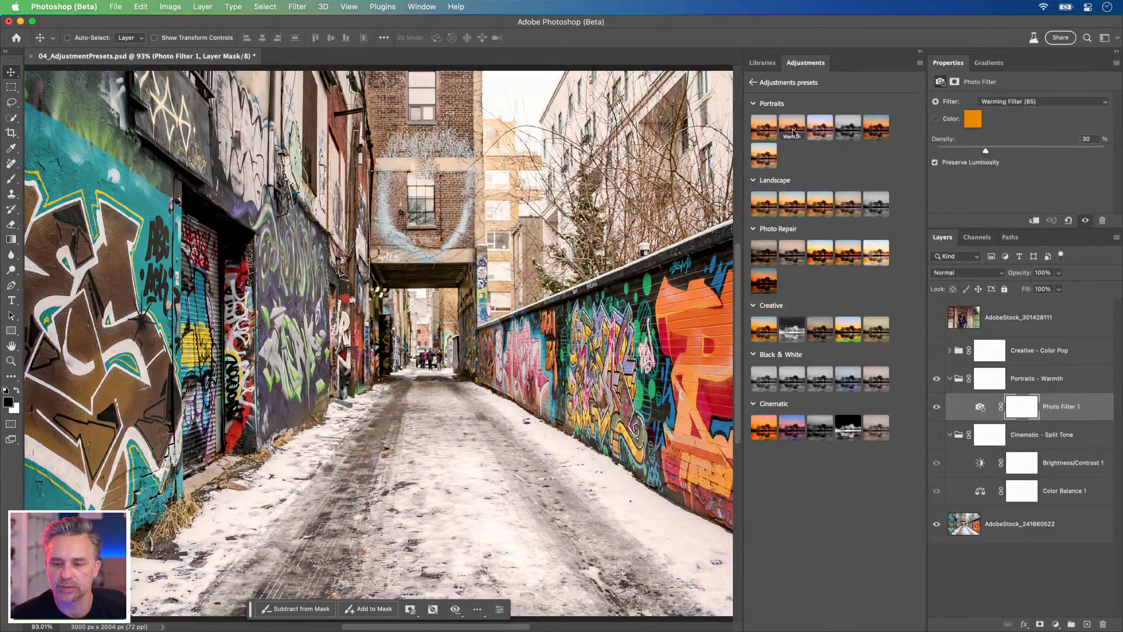
{"action": "left_click", "coordinate": [949, 436]}
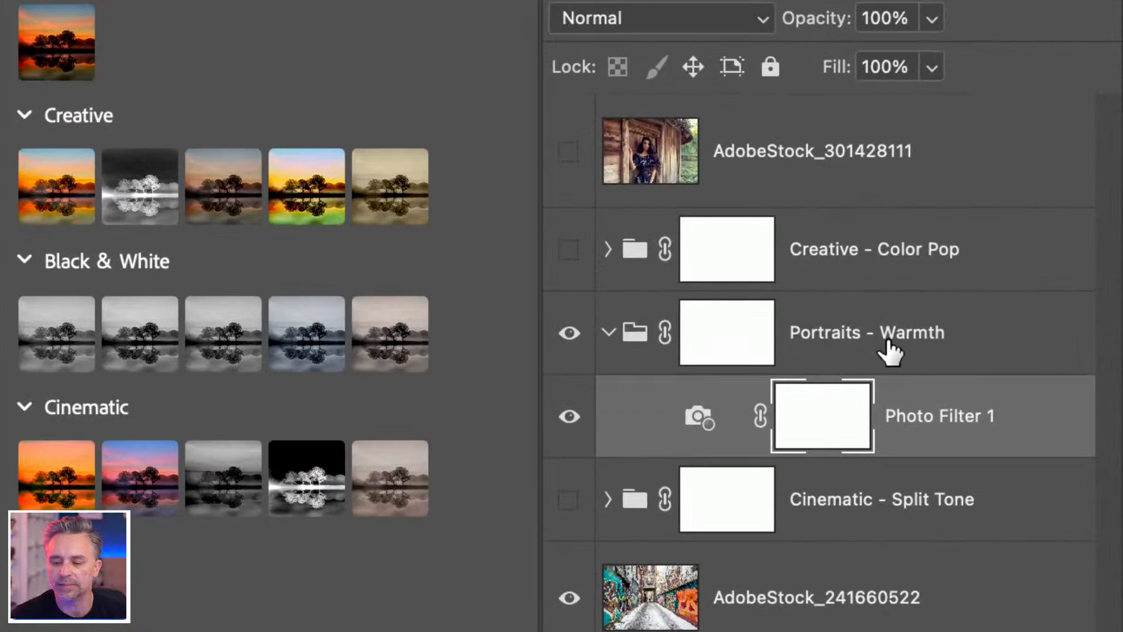
Step: Inspect the Photo Filter 1 adjustment, and collapse and hide the Portraits - Warmth group
{"action": "left_click", "coordinate": [1013, 375]}
{"action": "left_click", "coordinate": [994, 408]}
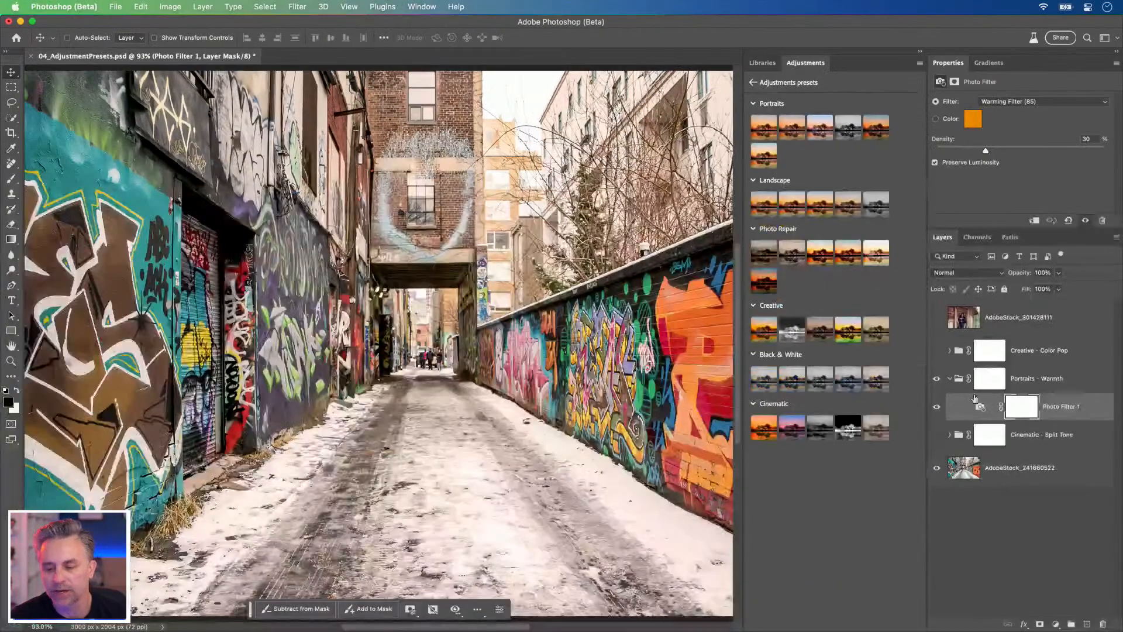
{"action": "left_click", "coordinate": [950, 380]}
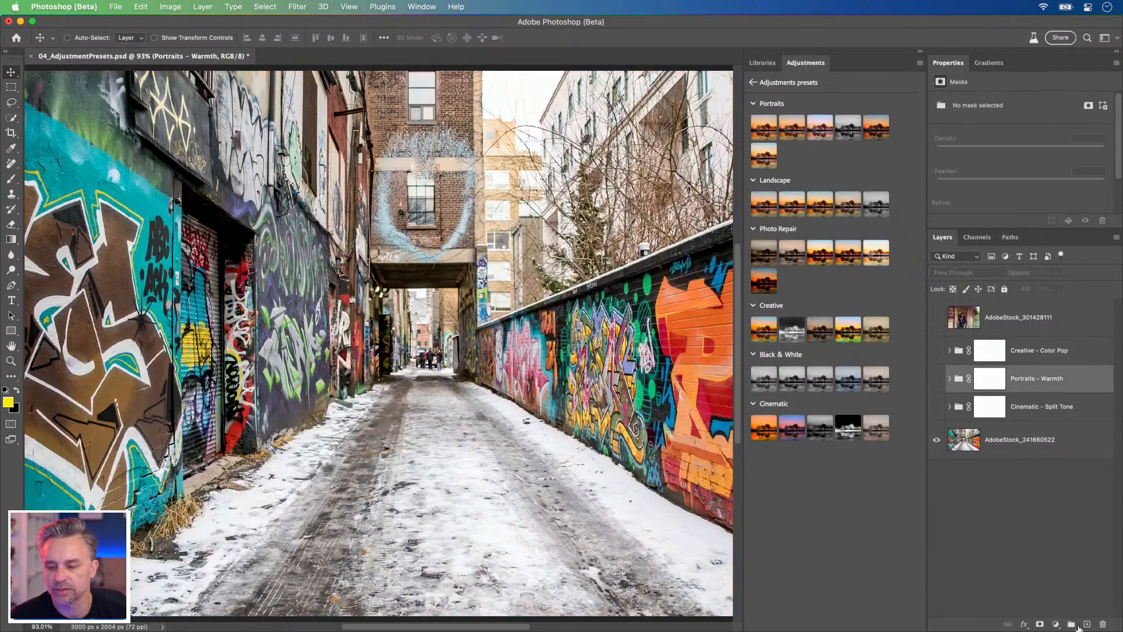
Step: Add an individual Hue/Saturation adjustment layer above the Portraits - Warmth group and select its adjustment rather than its mask
{"action": "left_click", "coordinate": [1056, 625]}
{"action": "left_click", "coordinate": [1015, 504]}
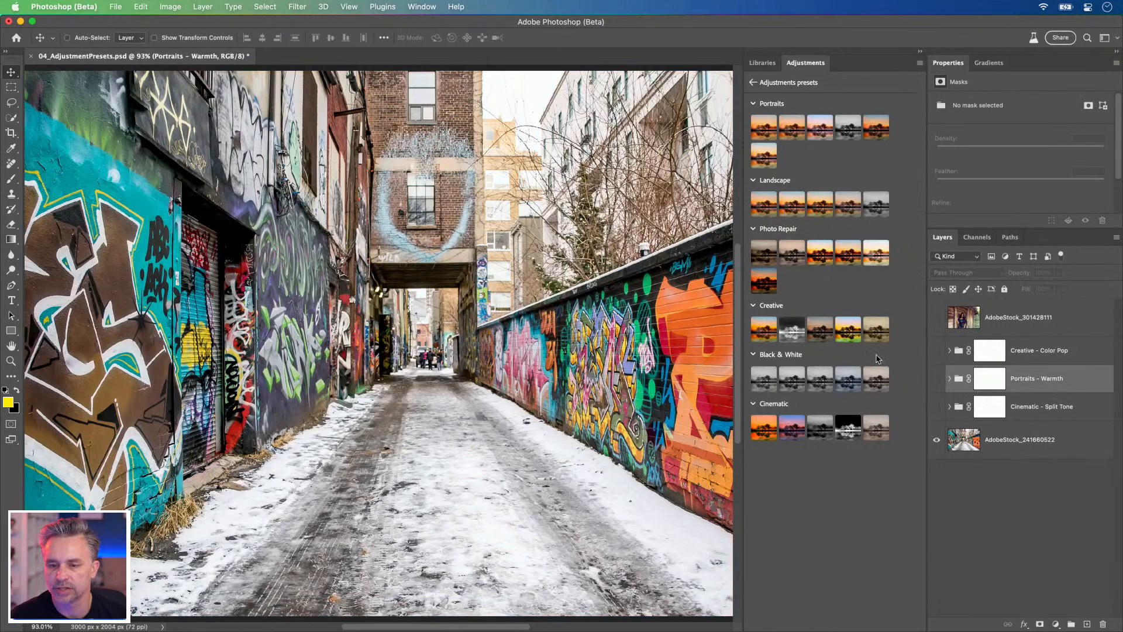
{"action": "left_click", "coordinate": [754, 83]}
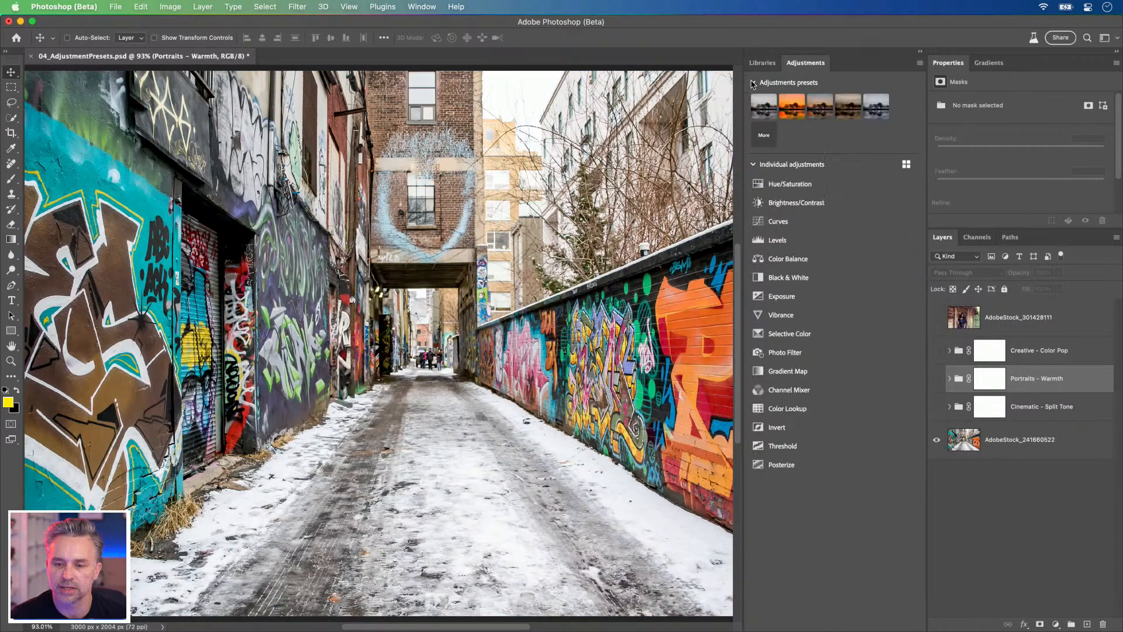
{"action": "left_click", "coordinate": [777, 186]}
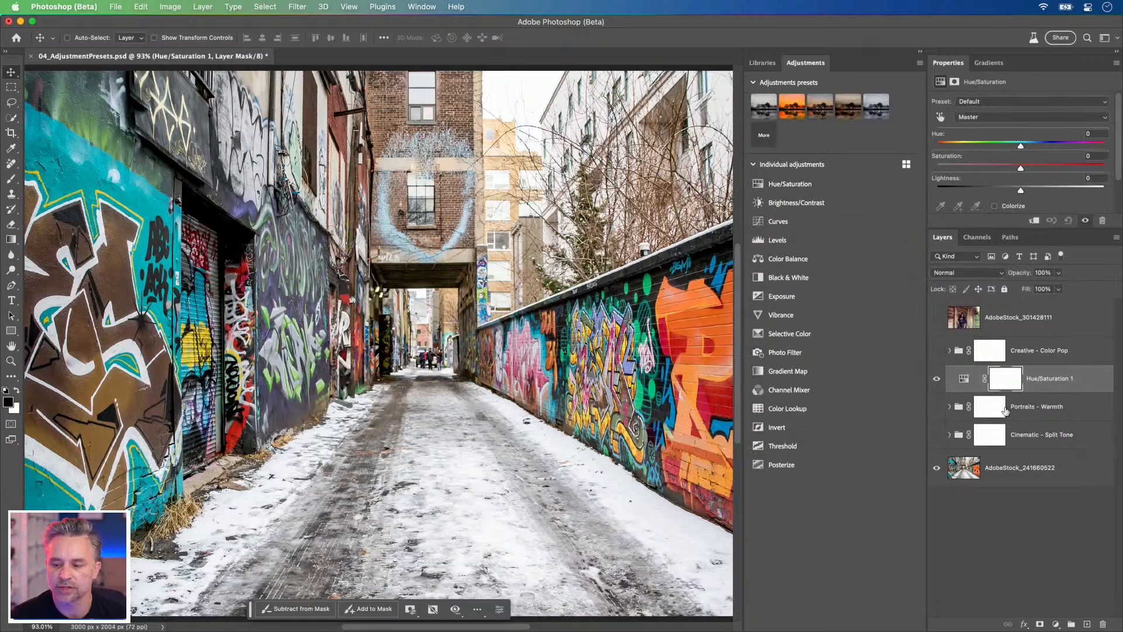
{"action": "left_click", "coordinate": [963, 379]}
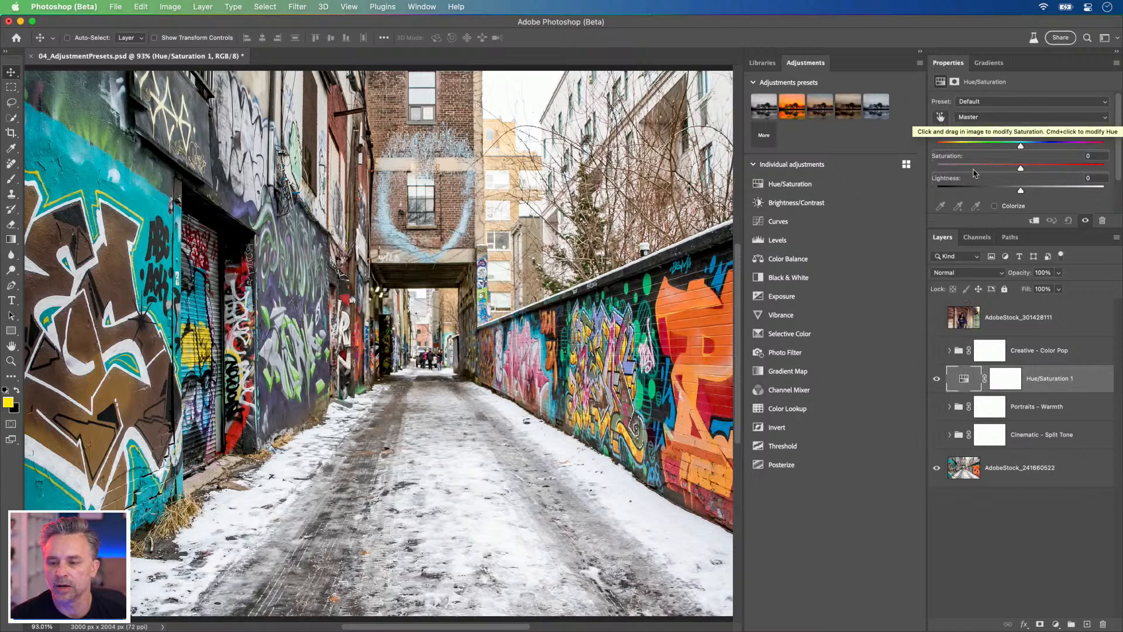
Step: Target the Reds in the Hue/Saturation 1 adjustment and set the upper limits of their color range to 35° and 94°
{"action": "left_click", "coordinate": [974, 103]}
{"action": "left_click", "coordinate": [974, 103]}
{"action": "left_click", "coordinate": [978, 117]}
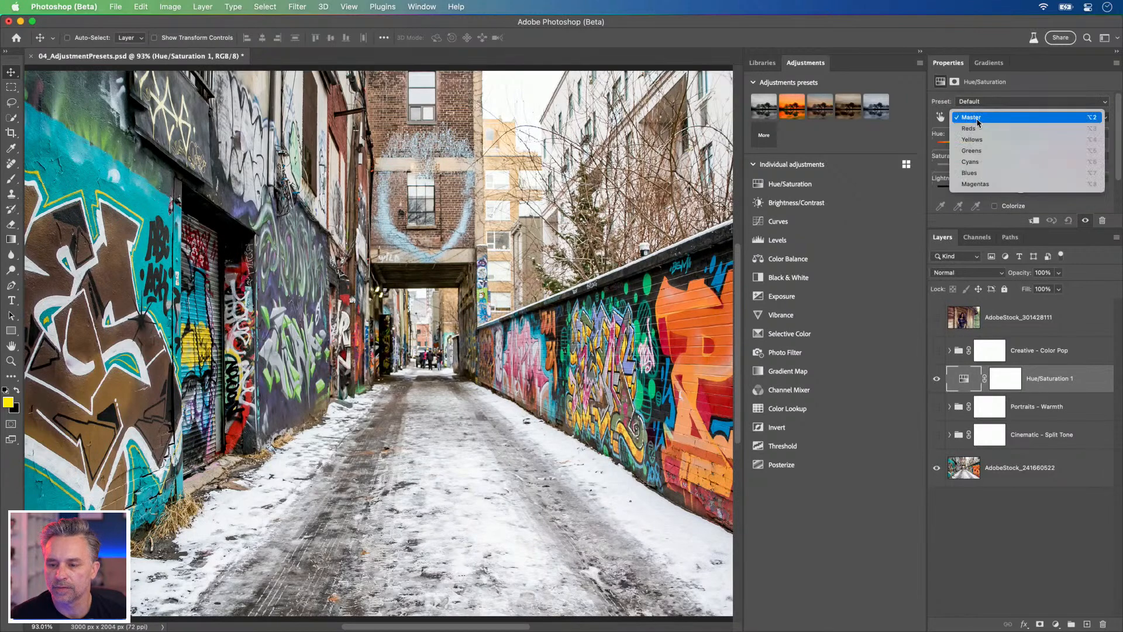
{"action": "left_click", "coordinate": [1006, 130]}
{"action": "left_click_drag", "start_coordinate": [1012, 228], "coordinate": [1009, 281]}
{"action": "left_click_drag", "start_coordinate": [602, 286], "coordinate": [500, 289]}
{"action": "mouse_move", "coordinate": [1046, 230]}
{"action": "left_mouse_down"}
{"action": "mouse_move", "coordinate": [1057, 229]}
{"action": "mouse_move", "coordinate": [1041, 231]}
{"action": "left_mouse_up"}
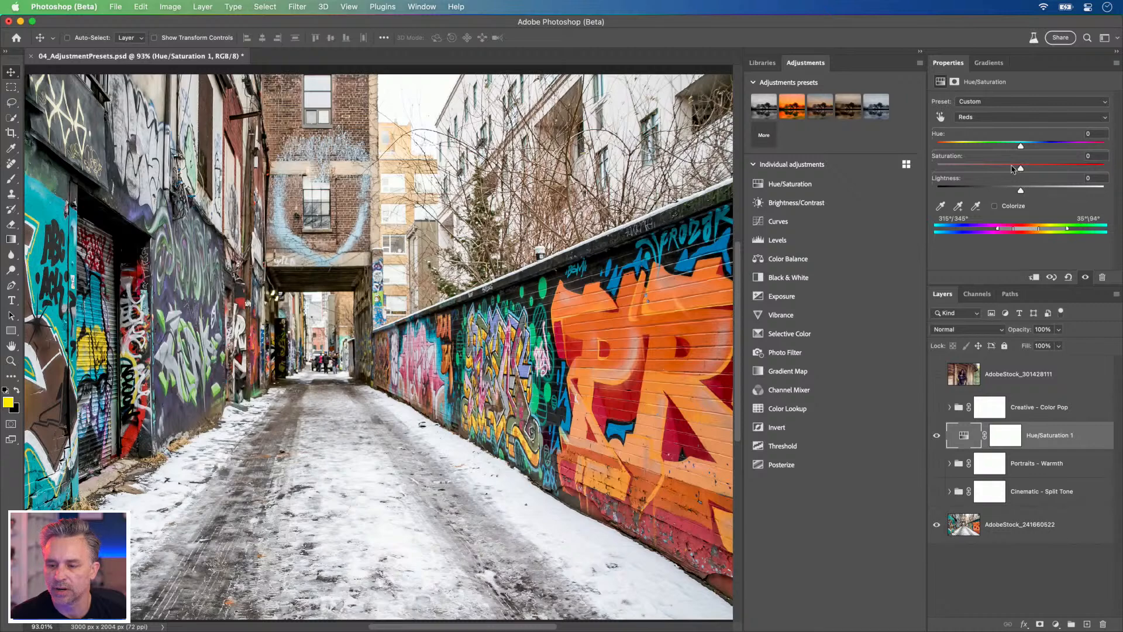
Step: Raise the Reds Saturation to +100 and narrow their color range to 344°/359° and 9°\17°
{"action": "left_click_drag", "start_coordinate": [1021, 169], "coordinate": [1041, 178]}
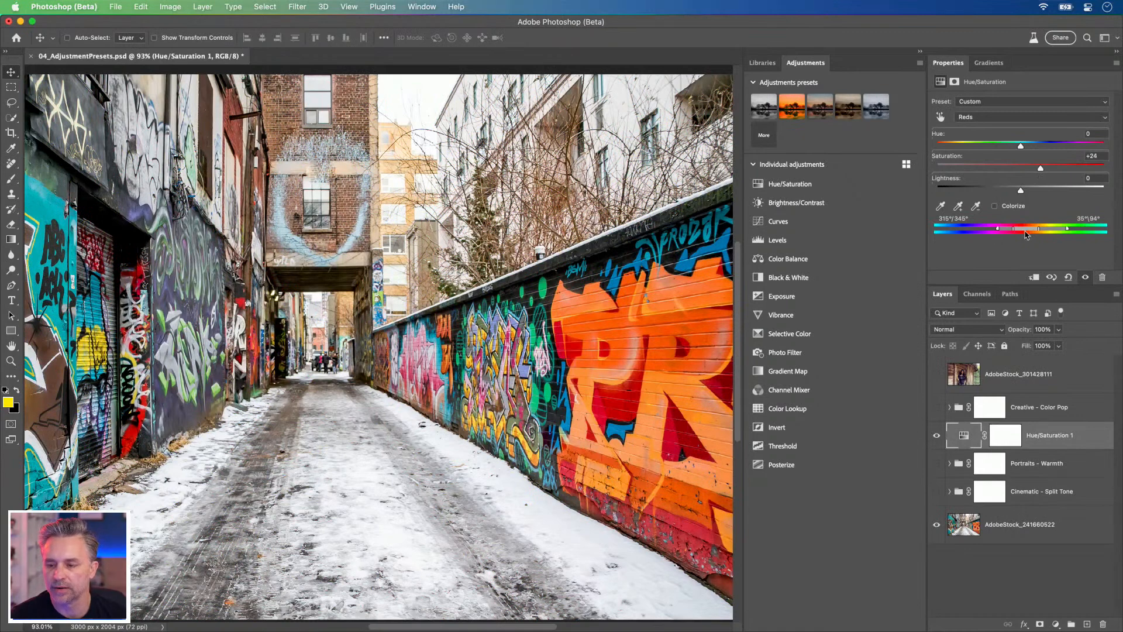
{"action": "left_click_drag", "start_coordinate": [1068, 231], "coordinate": [1057, 231]}
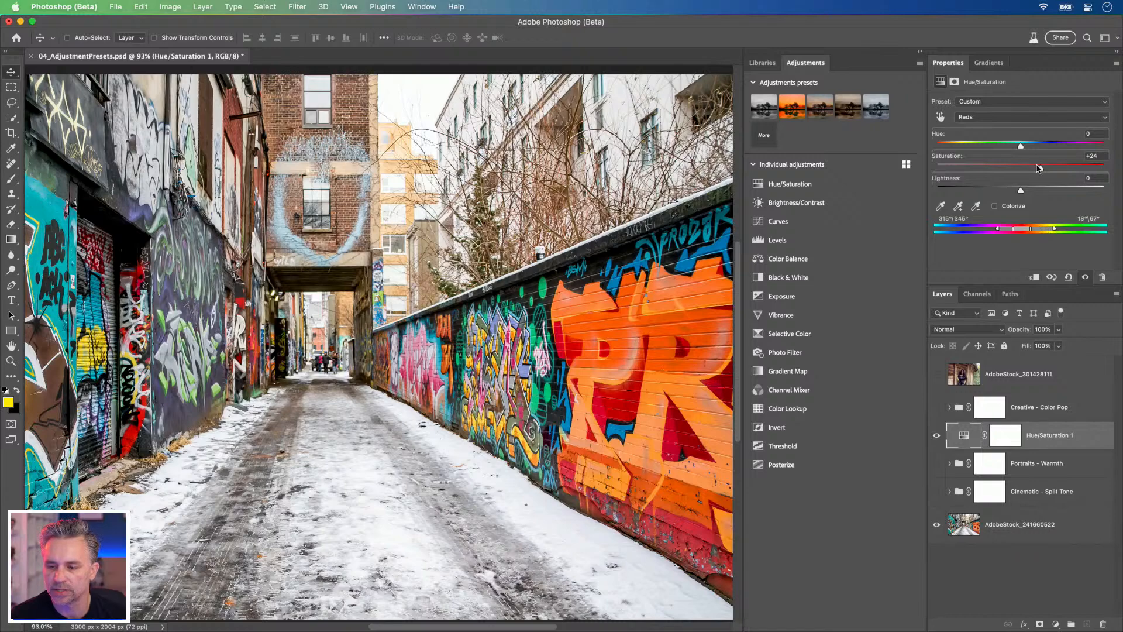
{"action": "left_click_drag", "start_coordinate": [1041, 169], "coordinate": [1104, 169]}
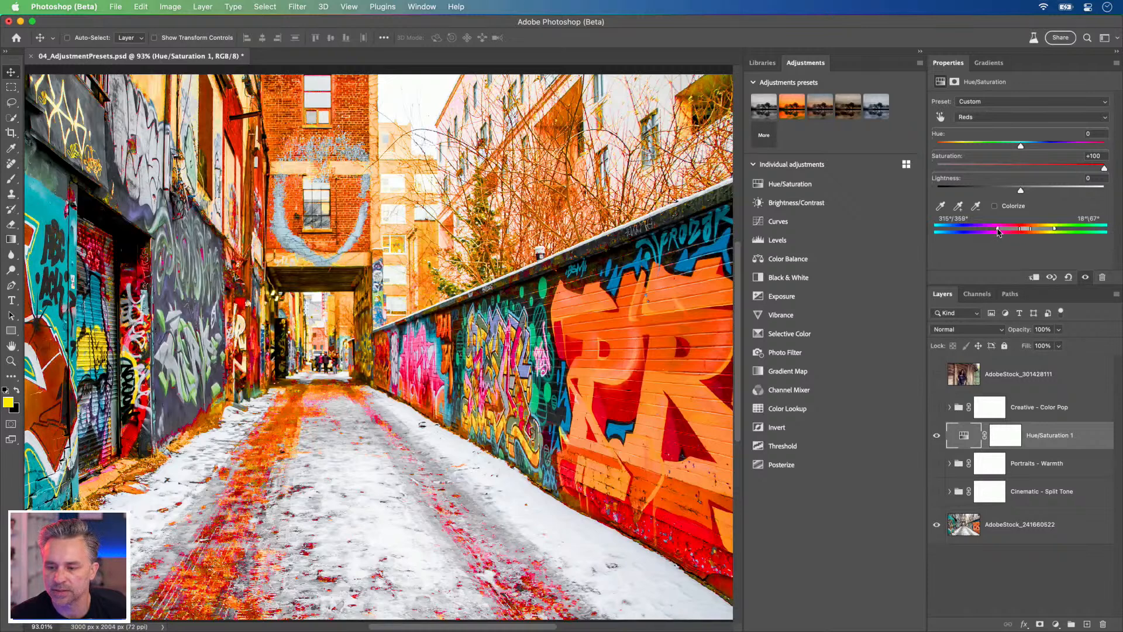
{"action": "left_click_drag", "start_coordinate": [1001, 231], "coordinate": [1029, 231]}
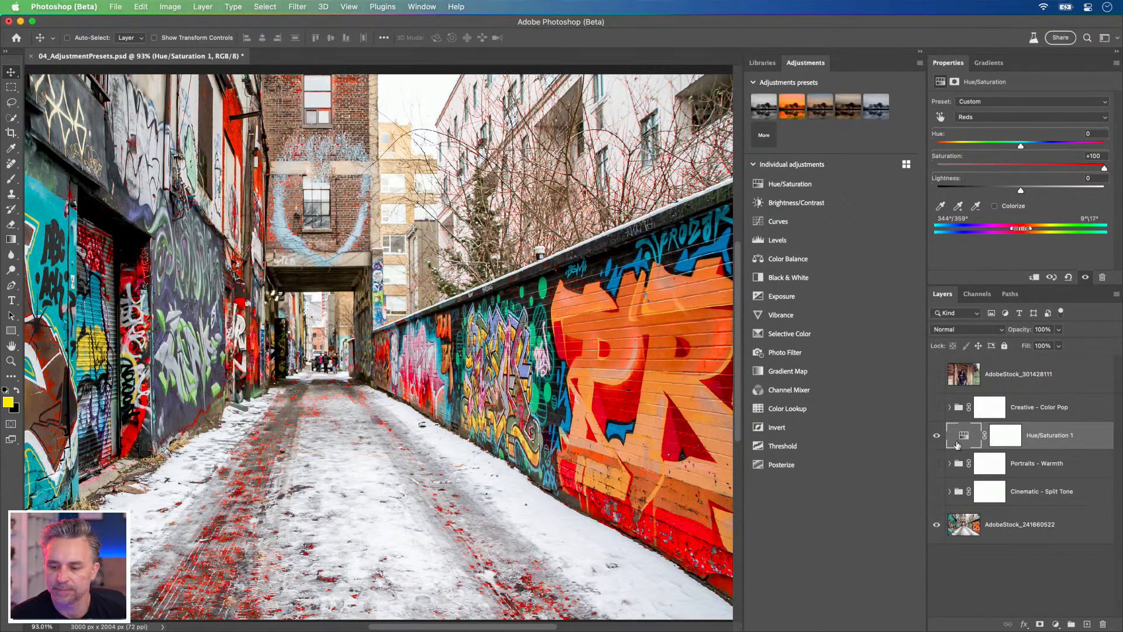
Step: Compare the alley photo with and without the Hue/Saturation 1 adjustment
{"action": "left_click", "coordinate": [936, 436]}
{"action": "left_click", "coordinate": [934, 437]}
{"action": "left_click", "coordinate": [934, 438]}
{"action": "left_click", "coordinate": [933, 438]}
{"action": "left_click", "coordinate": [935, 437]}
{"action": "left_click", "coordinate": [935, 437]}
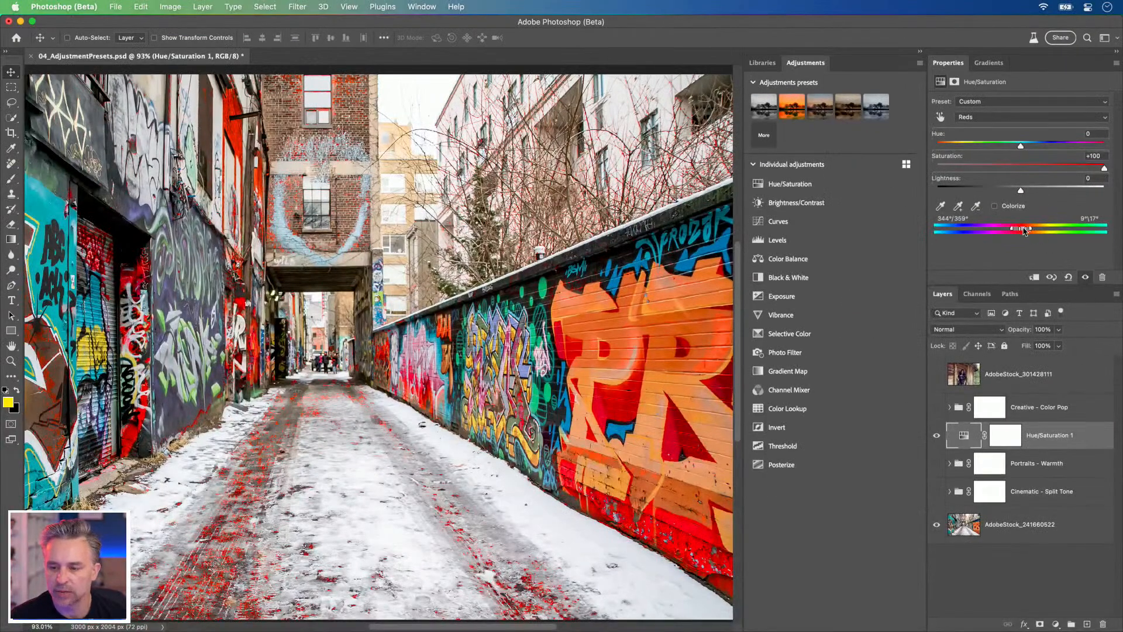
Step: Sample the orange mural lettering for the Reds range, then shift the range back to 346°/359° and 10°\18°
{"action": "left_click_drag", "start_coordinate": [1026, 228], "coordinate": [1026, 229]}
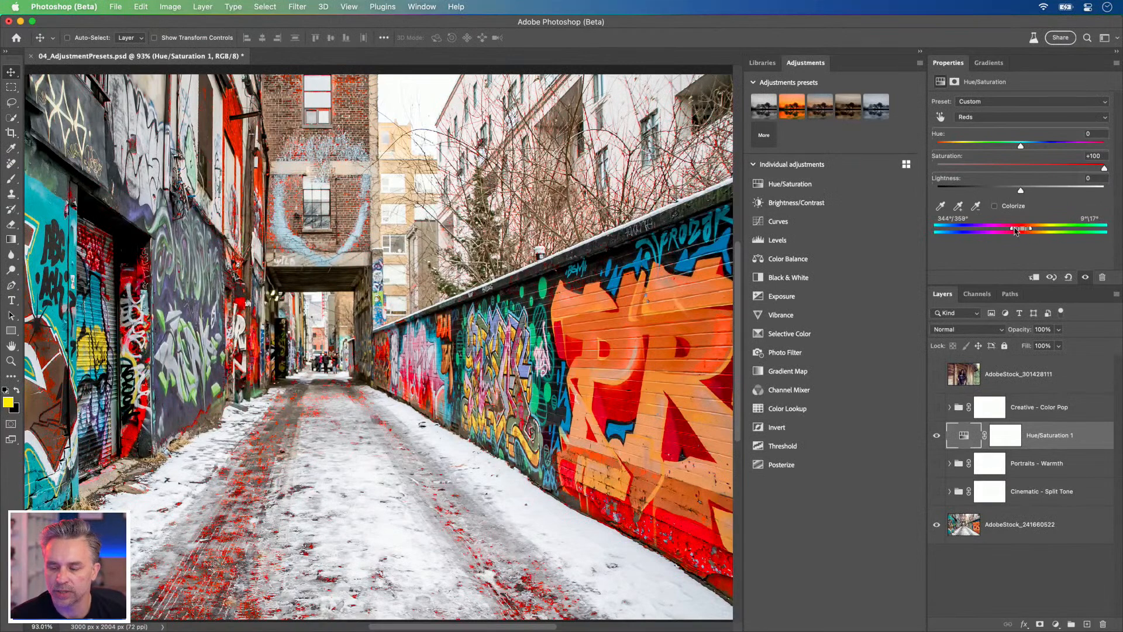
{"action": "left_click", "coordinate": [941, 207]}
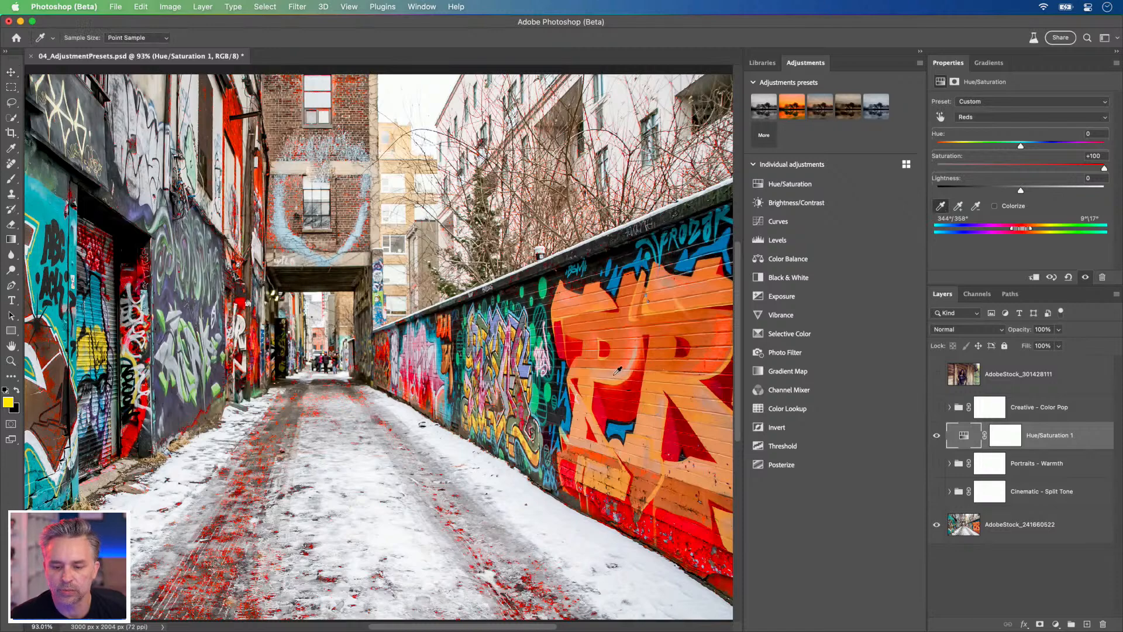
{"action": "left_click", "coordinate": [616, 320]}
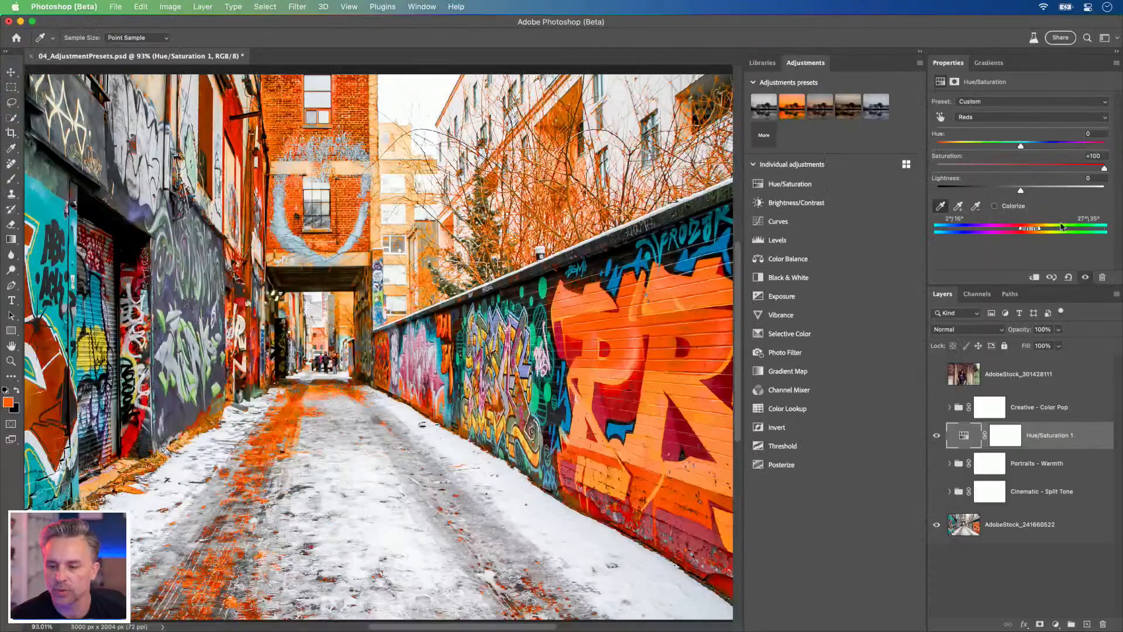
{"action": "left_click_drag", "start_coordinate": [1032, 231], "coordinate": [1024, 231]}
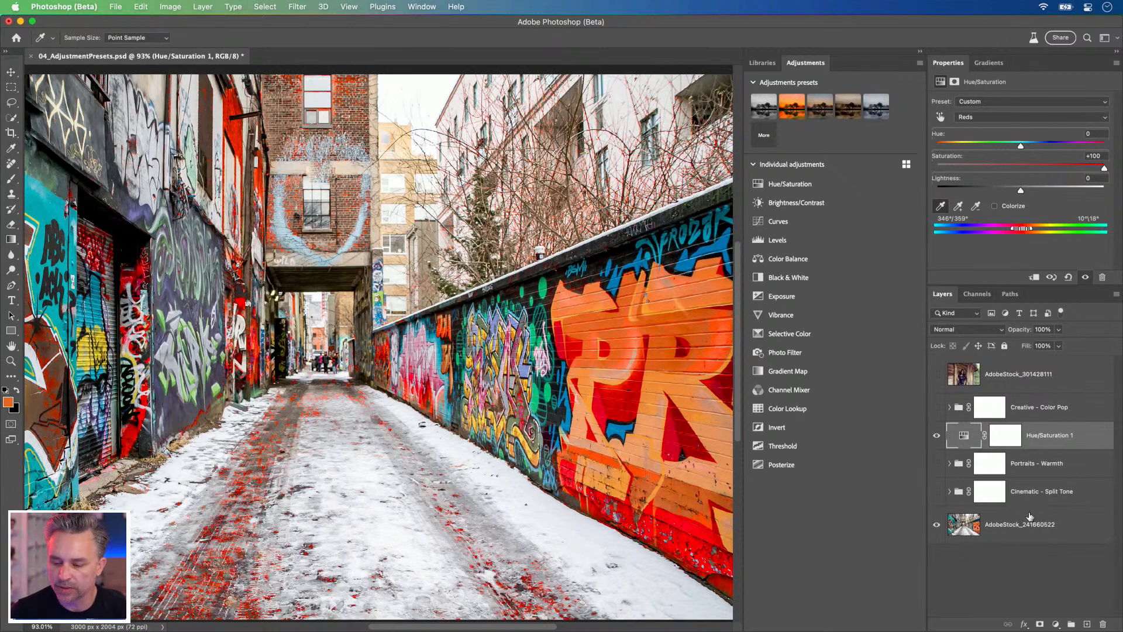
Step: Delete the Portraits - Warmth, Cinematic - Split Tone and Creative - Color Pop preset groups
{"action": "left_click", "coordinate": [1057, 463]}
{"action": "key", "text": "Delete"}
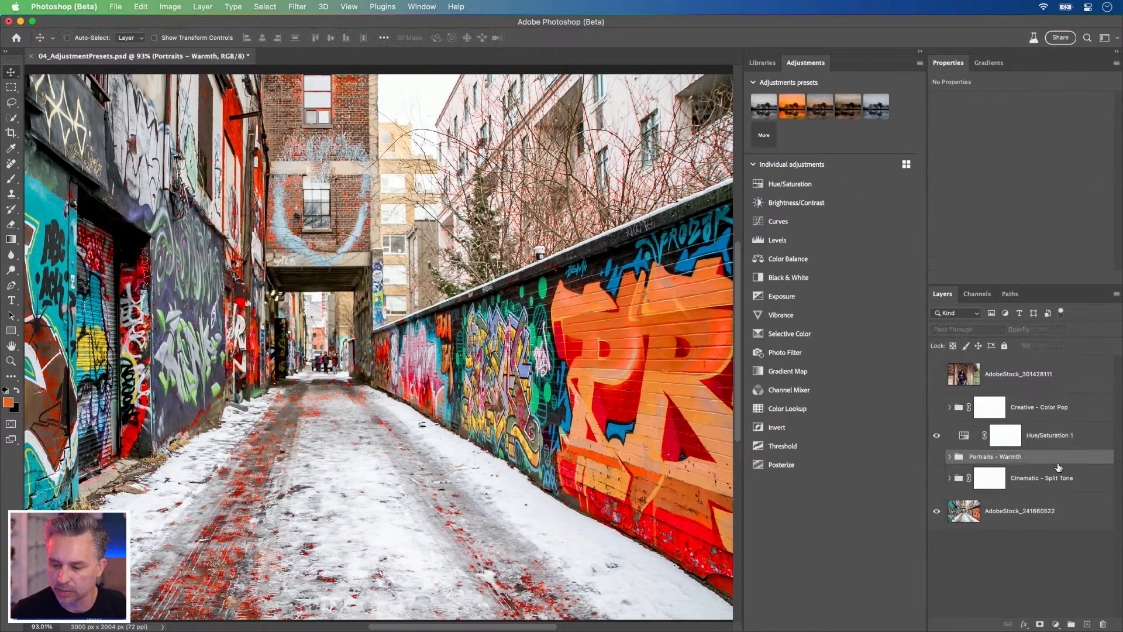
{"action": "left_click", "coordinate": [1054, 478]}
{"action": "left_click", "coordinate": [1051, 462], "text": "shift"}
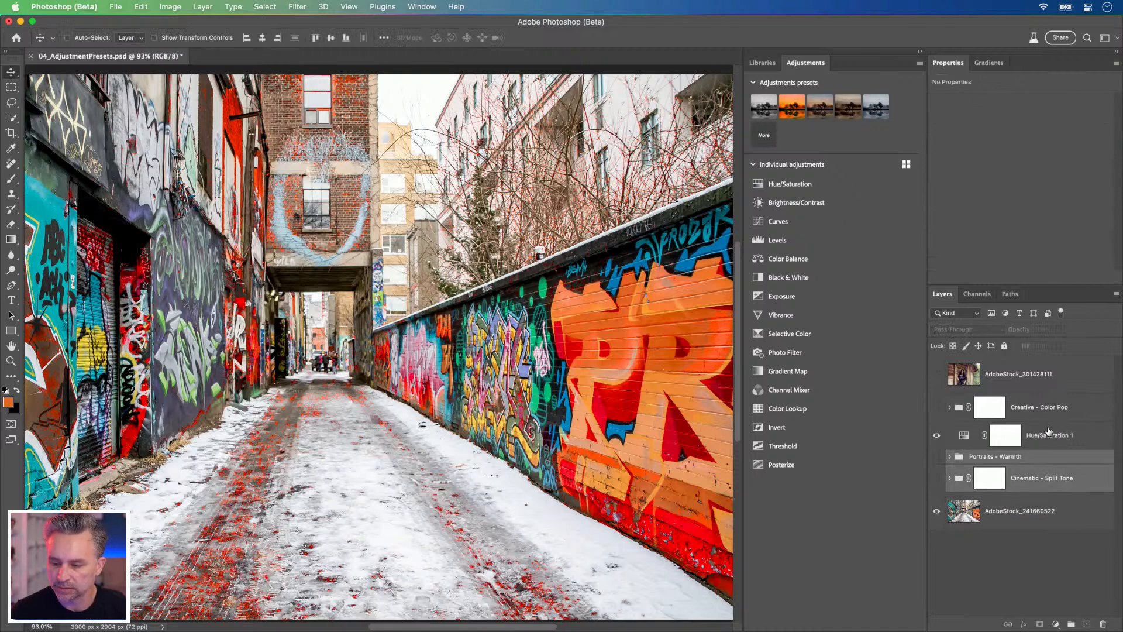
{"action": "left_click", "coordinate": [1057, 416], "text": "super"}
{"action": "key", "text": "Delete"}
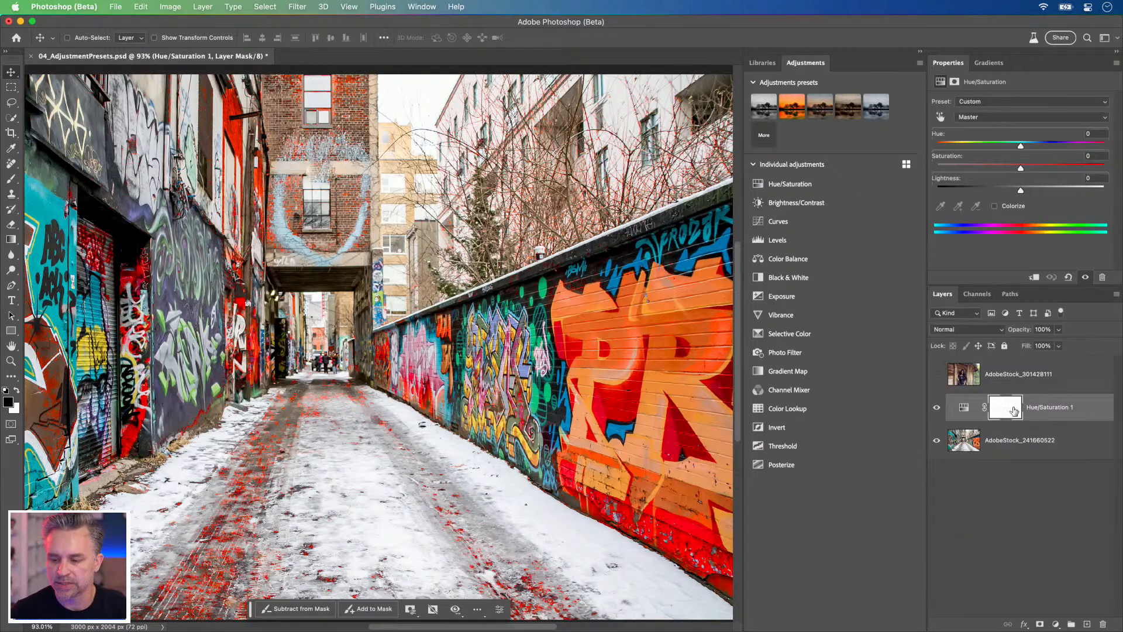
Step: Paint black on the Hue/Saturation 1 mask over the road's right tire track, using a 150 px brush at 100% Flow
{"action": "left_click", "coordinate": [1002, 410]}
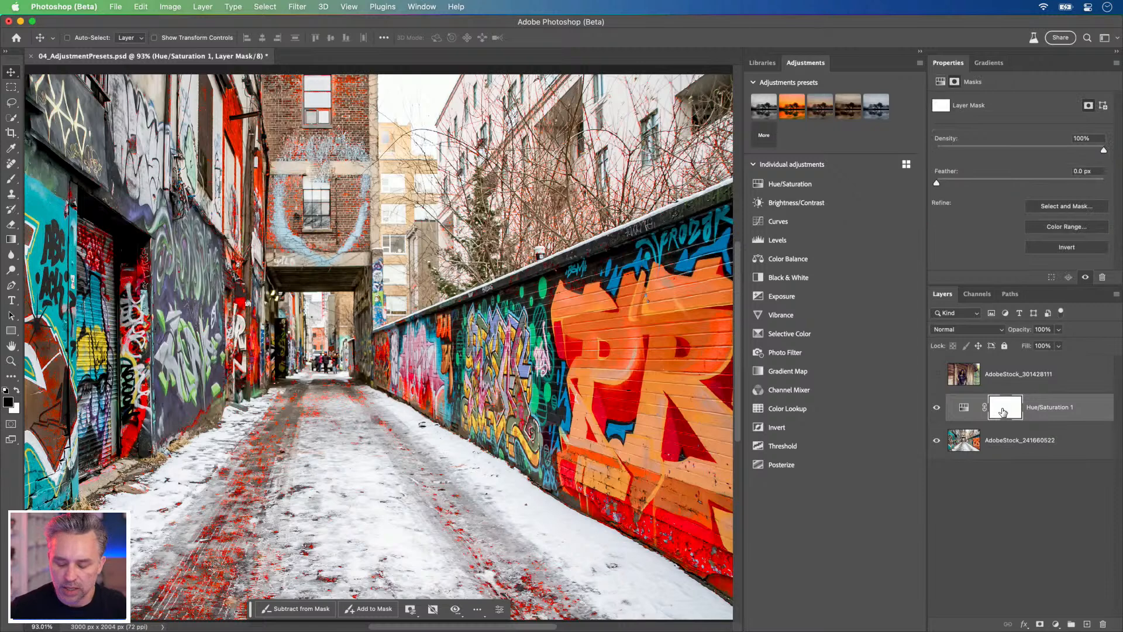
{"action": "key", "text": "b"}
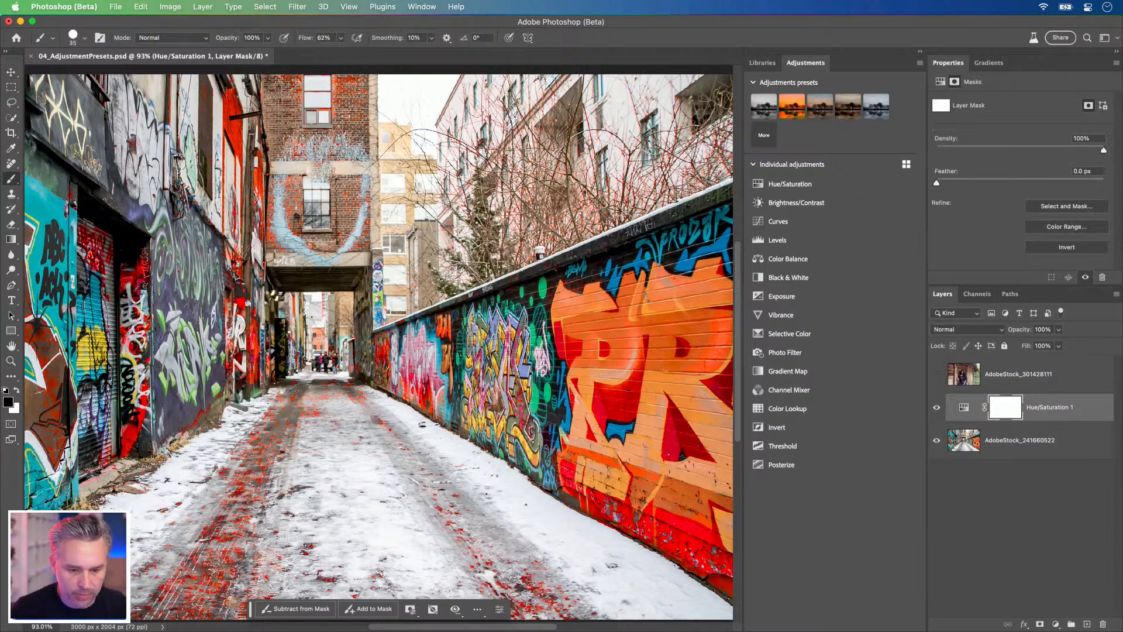
{"action": "left_click_drag", "start_coordinate": [303, 41], "coordinate": [559, 43]}
{"action": "key", "text": "bracketright"}
{"action": "key", "text": "bracketright"}
{"action": "key", "text": "bracketright"}
{"action": "key", "text": "bracketright"}
{"action": "key", "text": "bracketright"}
{"action": "key", "text": "bracketright"}
{"action": "key", "text": "bracketright"}
{"action": "key", "text": "bracketright"}
{"action": "key", "text": "bracketright"}
{"action": "mouse_move", "coordinate": [458, 519]}
{"action": "left_mouse_down"}
{"action": "mouse_move", "coordinate": [518, 603]}
{"action": "mouse_move", "coordinate": [606, 624]}
{"action": "mouse_move", "coordinate": [537, 611]}
{"action": "left_mouse_up"}
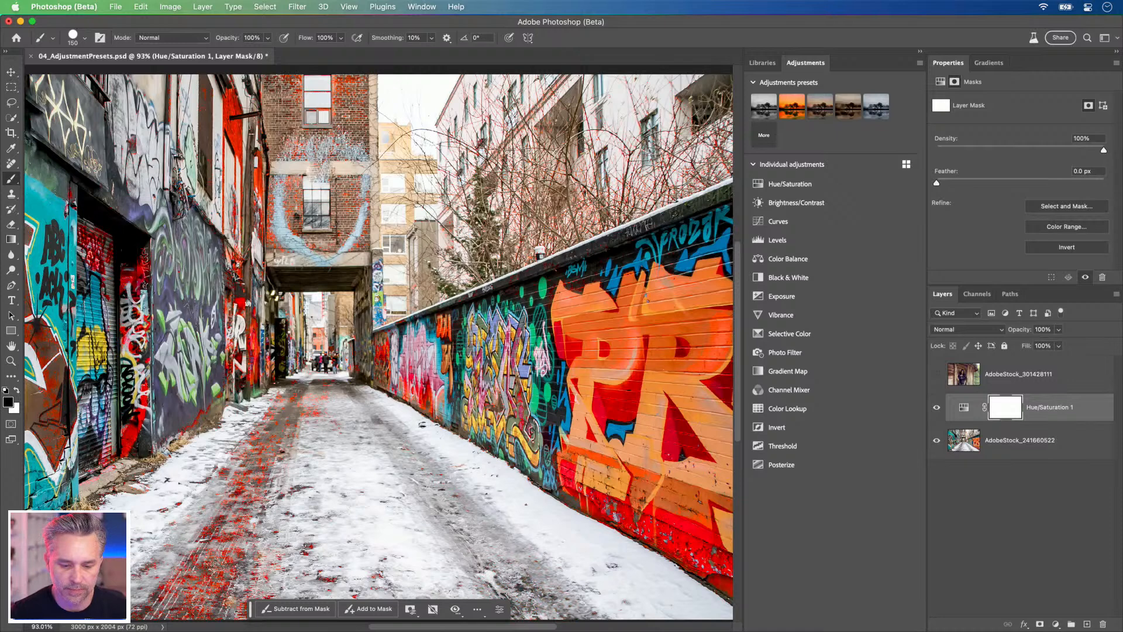
Step: Mask the Hue/Saturation 1 effect off the road's left tire track up to the far end of the alley
{"action": "mouse_move", "coordinate": [239, 562]}
{"action": "left_mouse_down"}
{"action": "mouse_move", "coordinate": [187, 585]}
{"action": "mouse_move", "coordinate": [216, 608]}
{"action": "mouse_move", "coordinate": [248, 591]}
{"action": "left_mouse_up"}
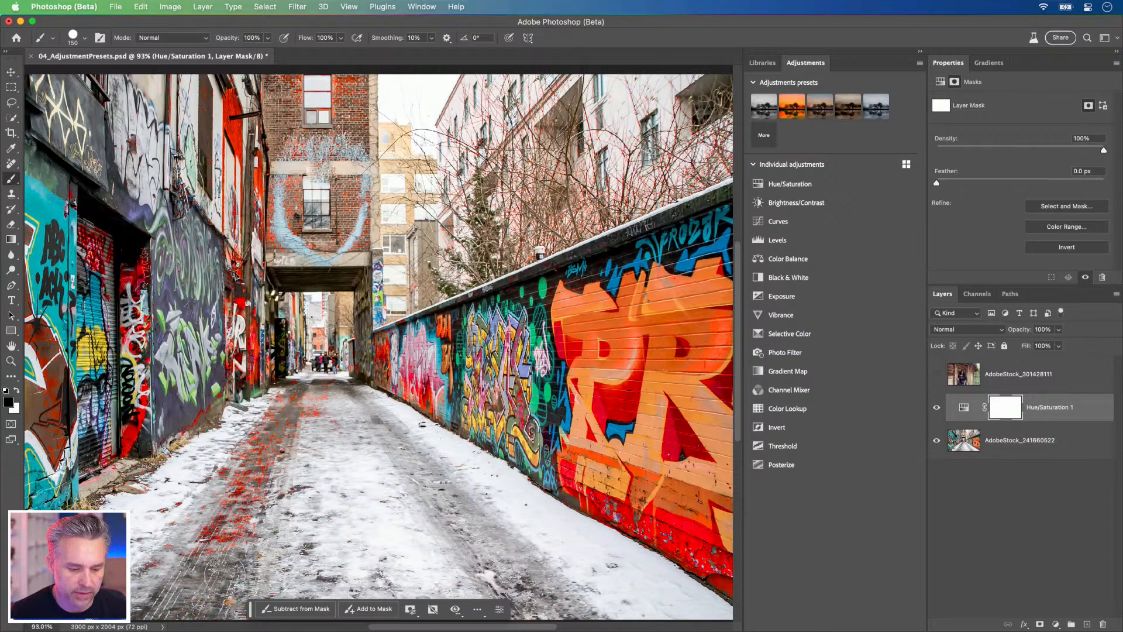
{"action": "key", "text": "bracketright"}
{"action": "key", "text": "bracketright"}
{"action": "key", "text": "bracketright"}
{"action": "key", "text": "bracketright"}
{"action": "key", "text": "bracketright"}
{"action": "mouse_move", "coordinate": [229, 538]}
{"action": "left_mouse_down"}
{"action": "mouse_move", "coordinate": [344, 405]}
{"action": "mouse_move", "coordinate": [243, 502]}
{"action": "mouse_move", "coordinate": [282, 451]}
{"action": "mouse_move", "coordinate": [281, 408]}
{"action": "mouse_move", "coordinate": [300, 381]}
{"action": "left_mouse_up"}
{"action": "key", "text": "bracketleft"}
{"action": "key", "text": "bracketleft"}
{"action": "key", "text": "bracketleft"}
{"action": "key", "text": "bracketleft"}
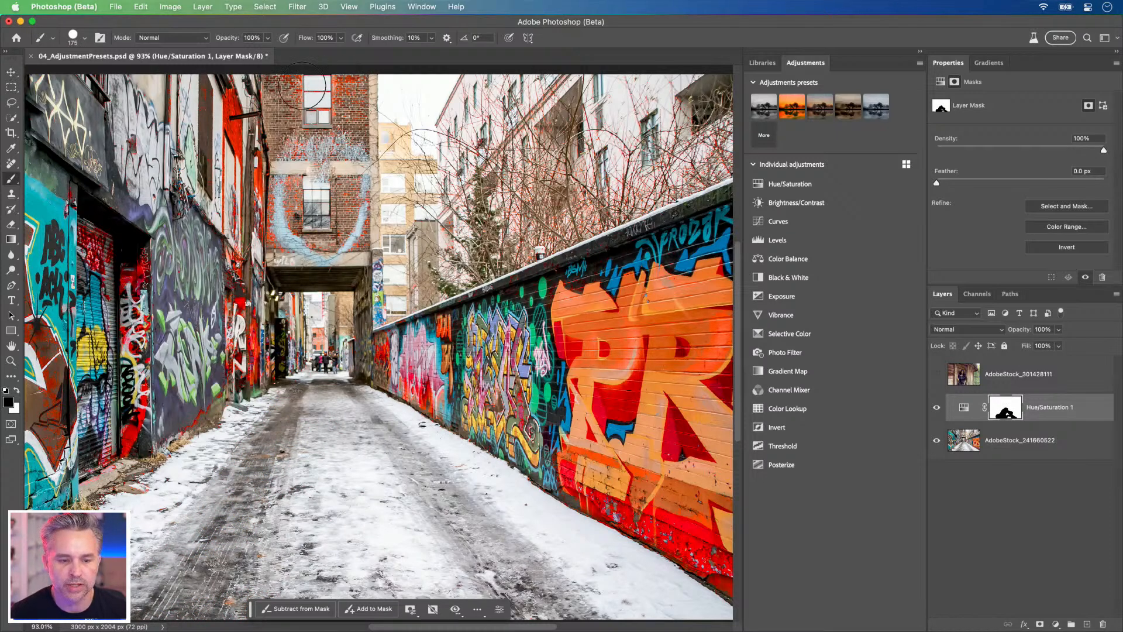
Step: Mask the Hue/Saturation 1 effect off the brick building over the passage, then switch to white paint with a smaller brush
{"action": "mouse_move", "coordinate": [340, 138]}
{"action": "left_mouse_down"}
{"action": "mouse_move", "coordinate": [349, 233]}
{"action": "mouse_move", "coordinate": [361, 214]}
{"action": "mouse_move", "coordinate": [332, 260]}
{"action": "mouse_move", "coordinate": [312, 225]}
{"action": "mouse_move", "coordinate": [294, 133]}
{"action": "mouse_move", "coordinate": [270, 211]}
{"action": "mouse_move", "coordinate": [276, 248]}
{"action": "left_mouse_up"}
{"action": "key", "text": "x"}
{"action": "key", "text": "bracketleft"}
{"action": "key", "text": "bracketleft"}
{"action": "key", "text": "bracketleft"}
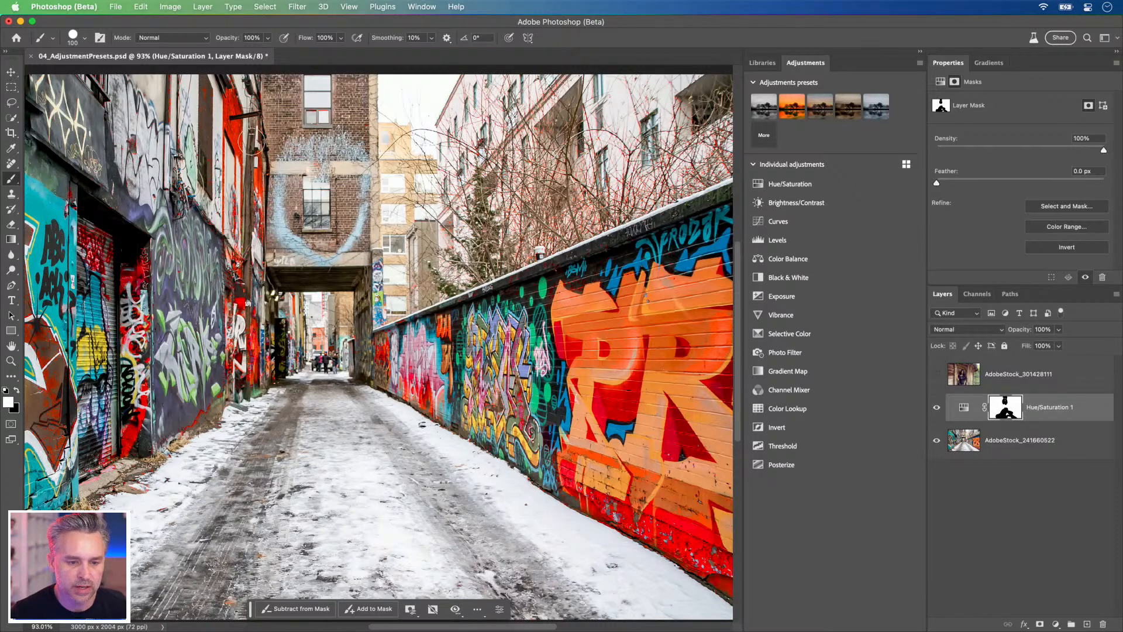
Step: Collapse the Adjustments panel, compare the photo with and without Hue/Saturation 1, and reselect its adjustment
{"action": "left_click", "coordinate": [922, 52]}
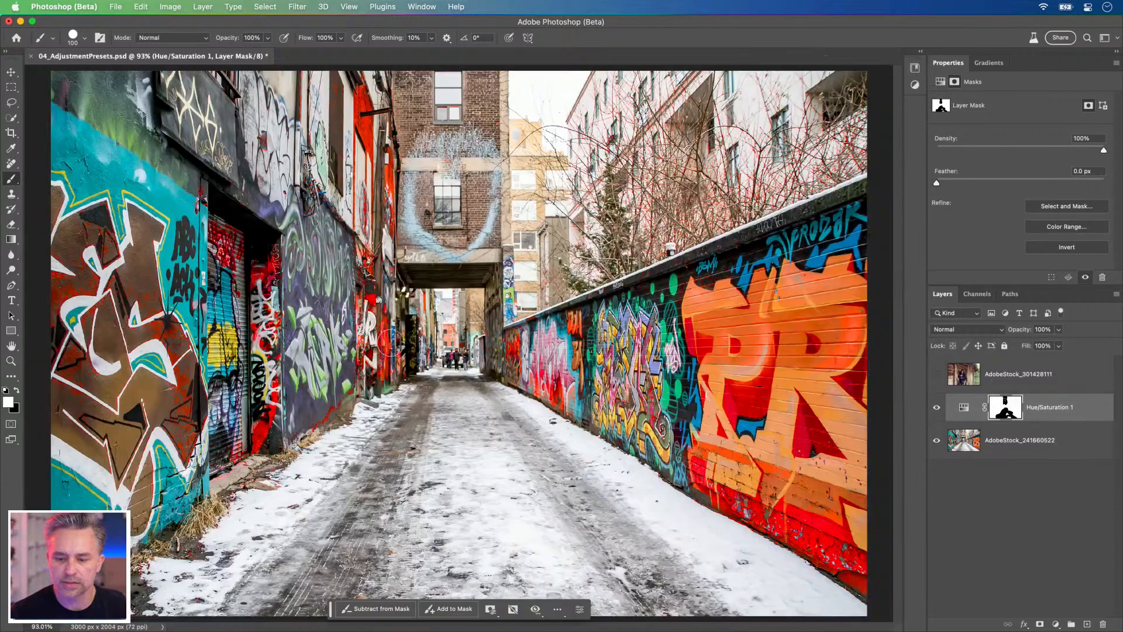
{"action": "left_click", "coordinate": [938, 413]}
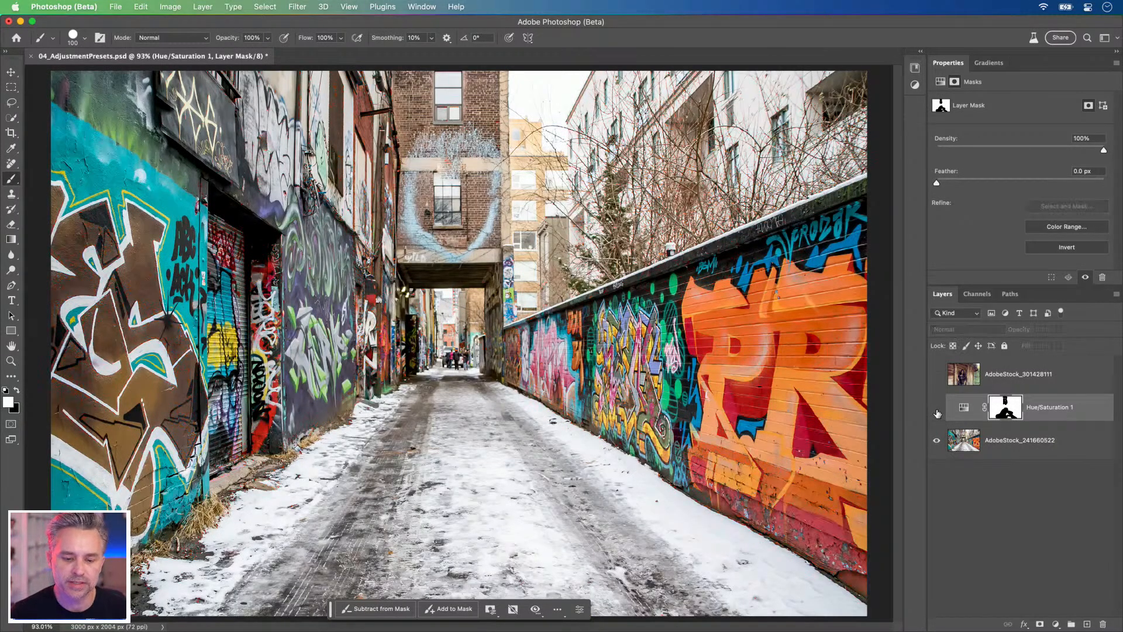
{"action": "left_click", "coordinate": [937, 408]}
{"action": "left_click", "coordinate": [937, 410]}
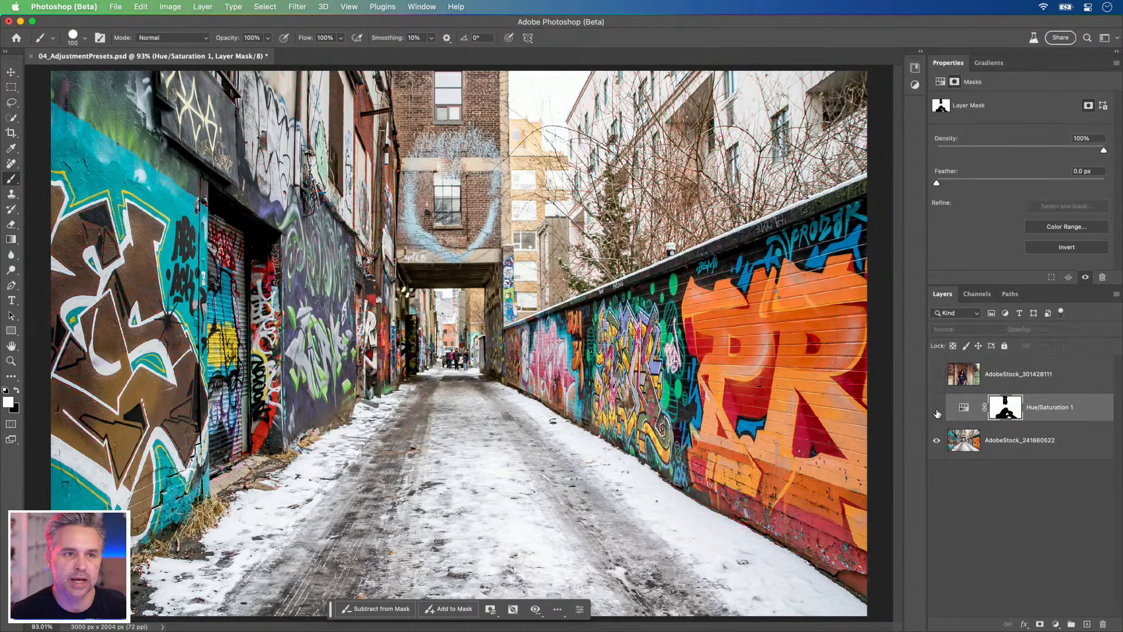
{"action": "left_click", "coordinate": [937, 410]}
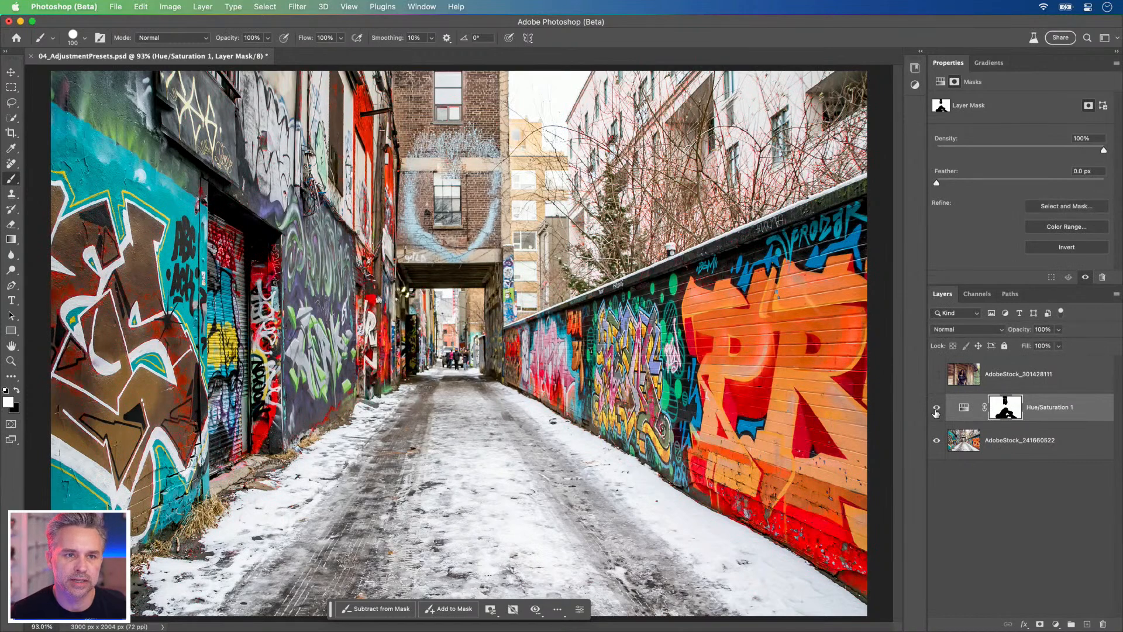
{"action": "left_click", "coordinate": [968, 407]}
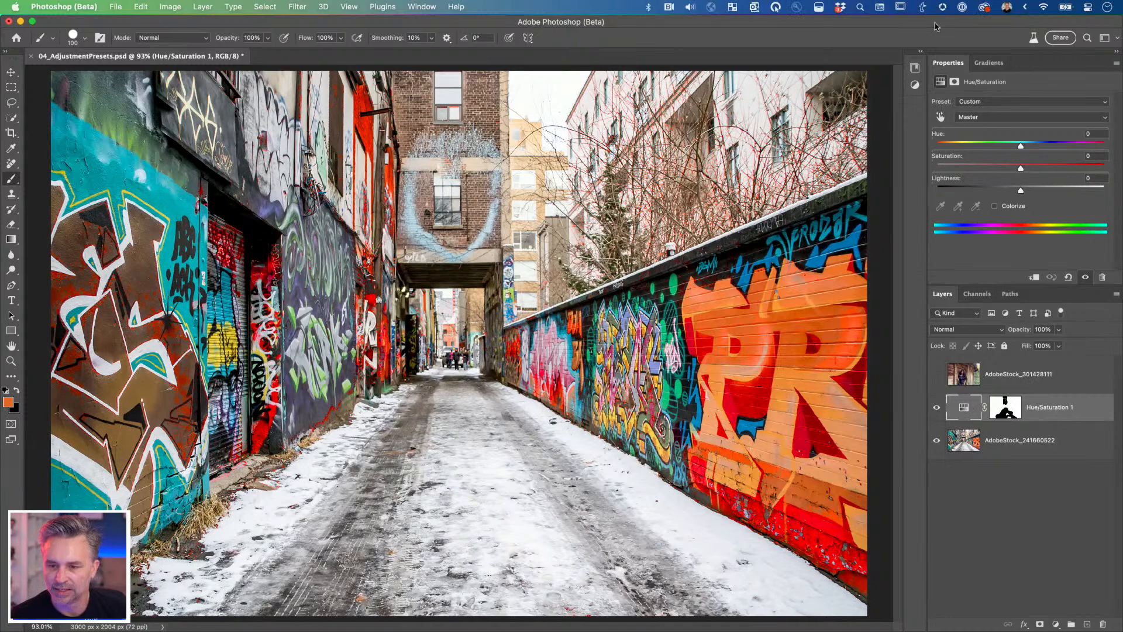
Step: Add a second Hue/Saturation adjustment layer above Hue/Saturation 1 and target its Cyans
{"action": "left_click", "coordinate": [920, 51]}
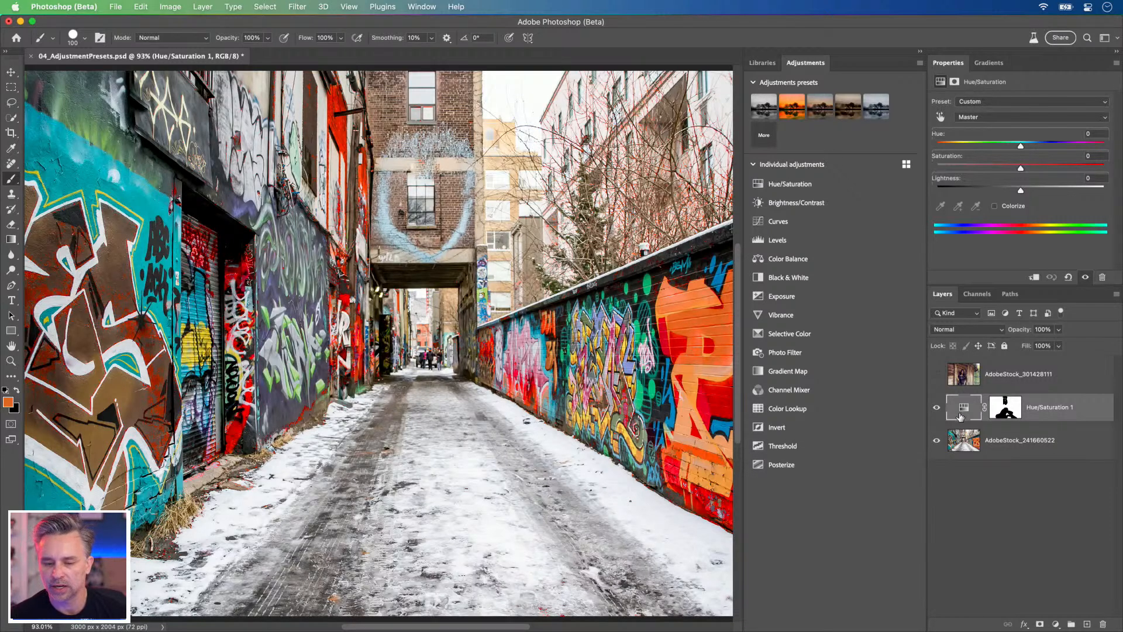
{"action": "left_click", "coordinate": [791, 186]}
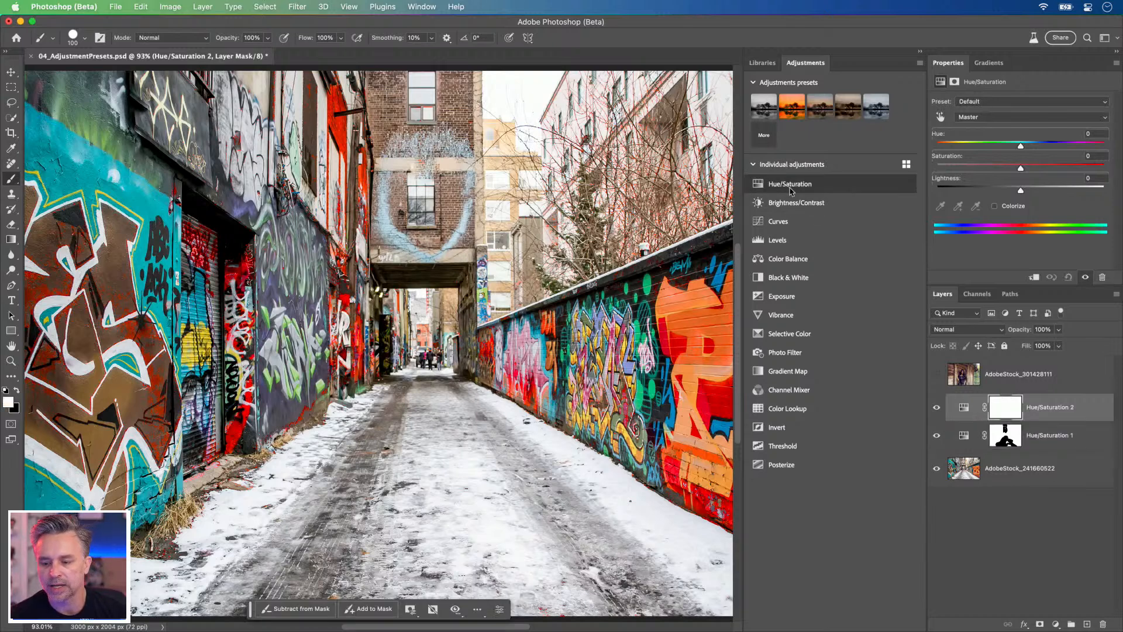
{"action": "left_click", "coordinate": [1003, 118]}
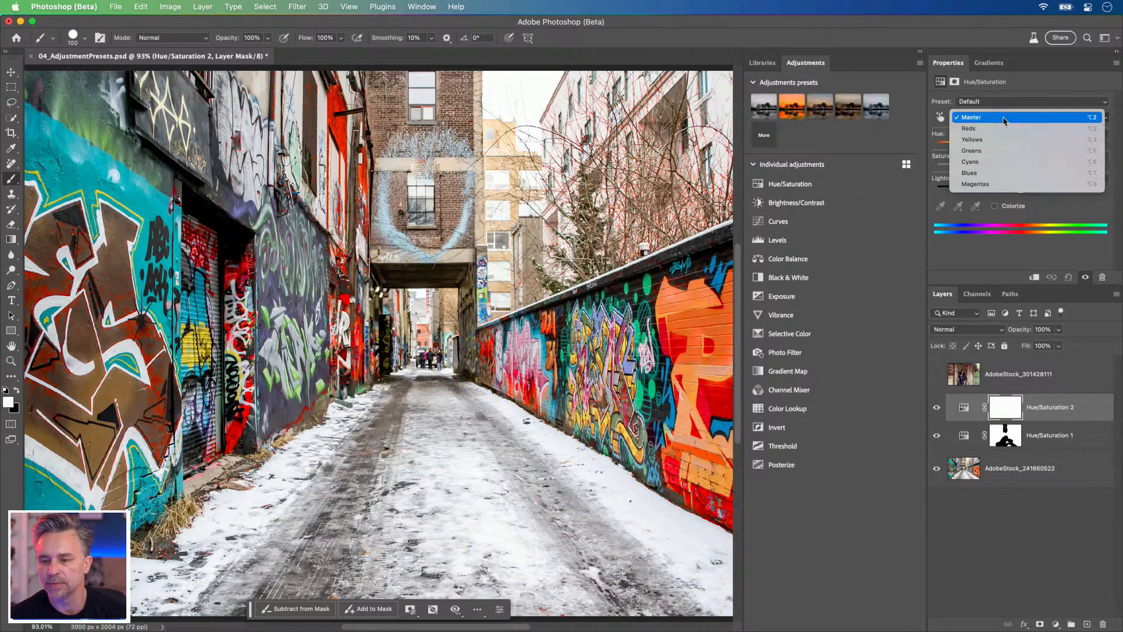
{"action": "left_click", "coordinate": [1002, 118]}
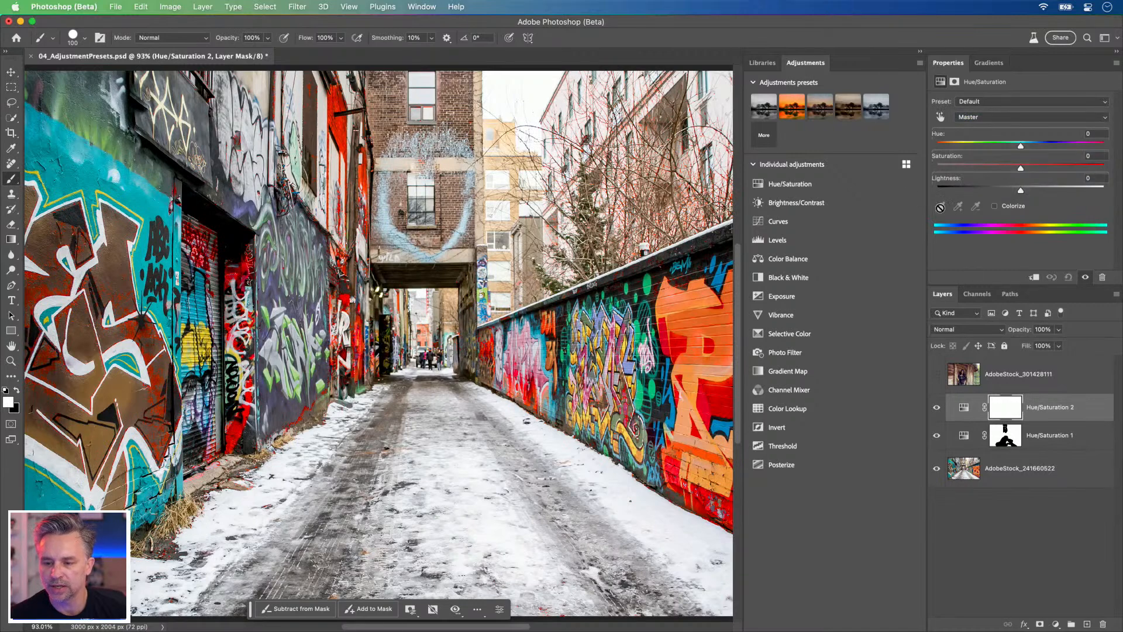
{"action": "left_click", "coordinate": [989, 115]}
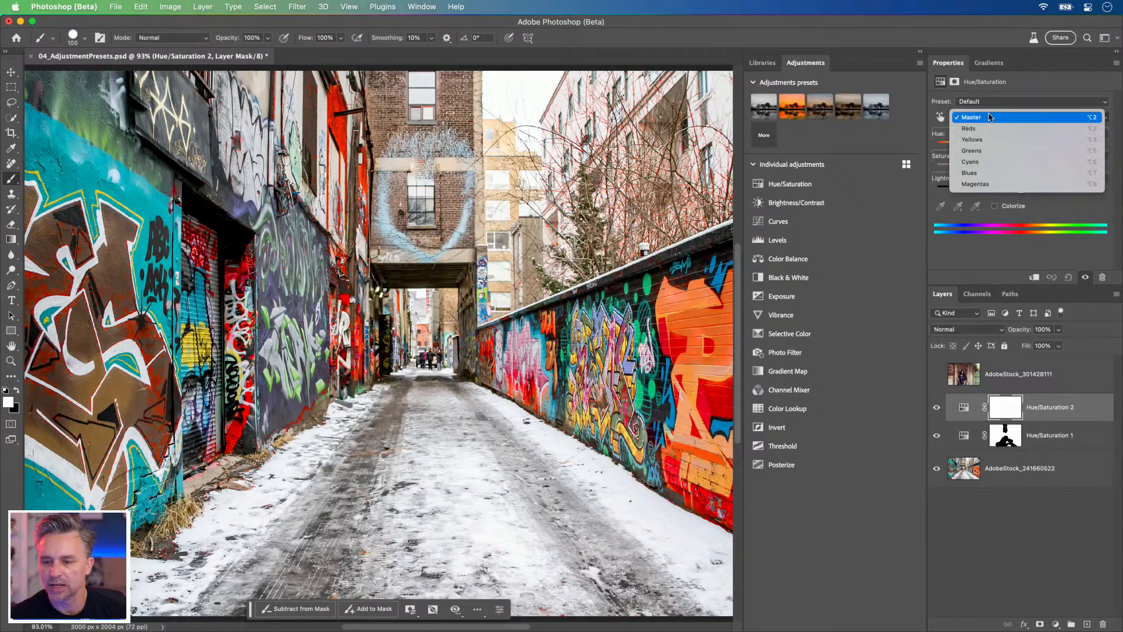
{"action": "left_click", "coordinate": [998, 162]}
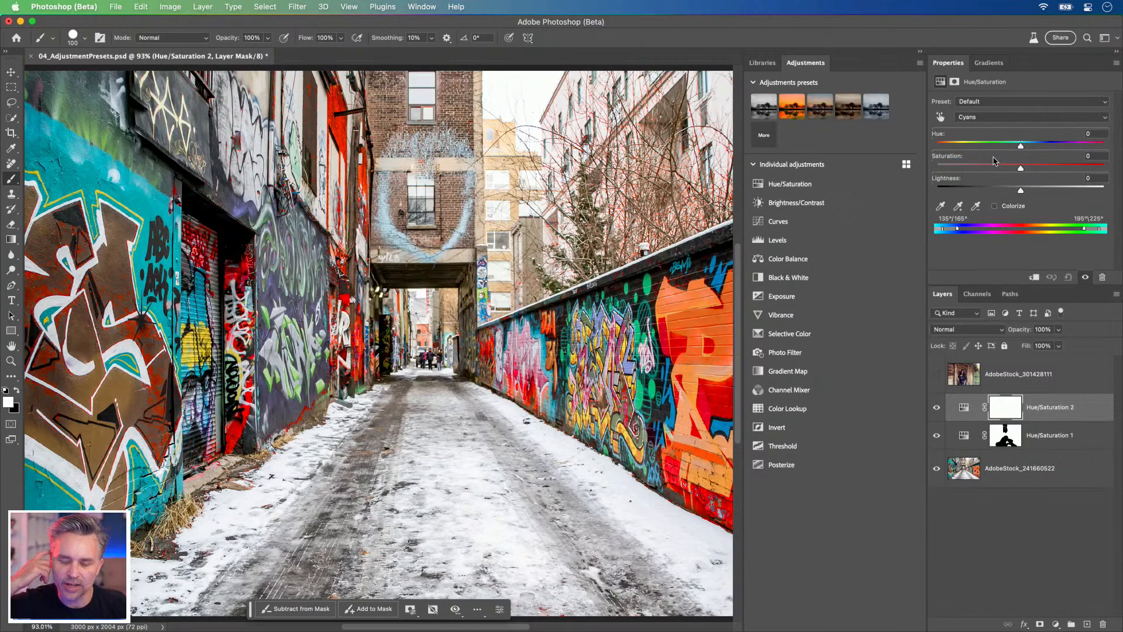
Step: Resample the Cyans range to 138°/168° and 198°\228° and raise their Saturation to +85, comparing with the layer hidden along the way
{"action": "mouse_move", "coordinate": [1076, 169]}
{"action": "left_mouse_down"}
{"action": "mouse_move", "coordinate": [1117, 171]}
{"action": "mouse_move", "coordinate": [1047, 173]}
{"action": "mouse_move", "coordinate": [1080, 174]}
{"action": "mouse_move", "coordinate": [1064, 175]}
{"action": "left_mouse_up"}
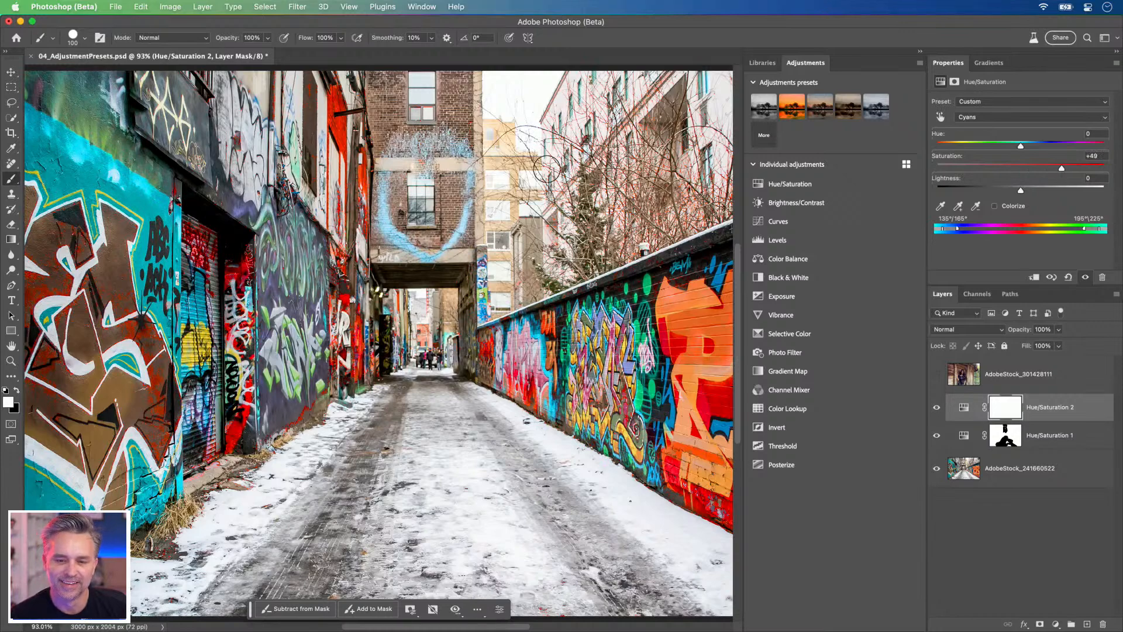
{"action": "left_click", "coordinate": [936, 408]}
{"action": "left_click", "coordinate": [937, 408]}
{"action": "left_click", "coordinate": [936, 408]}
{"action": "left_click", "coordinate": [937, 408]}
{"action": "left_click", "coordinate": [941, 205]}
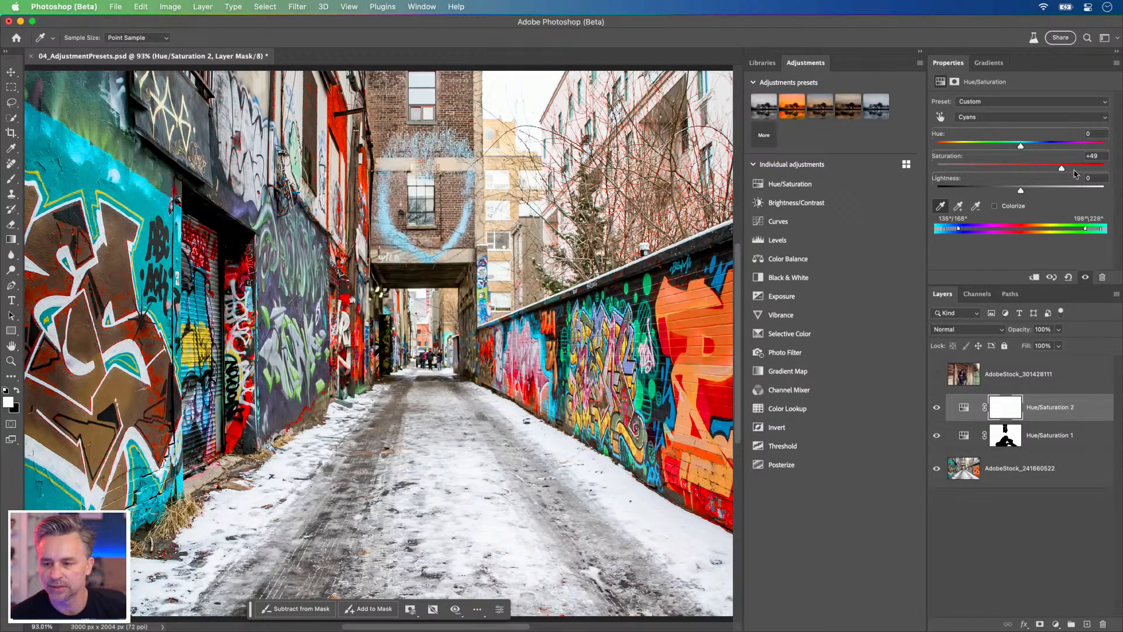
{"action": "left_click_drag", "start_coordinate": [1072, 171], "coordinate": [1093, 170]}
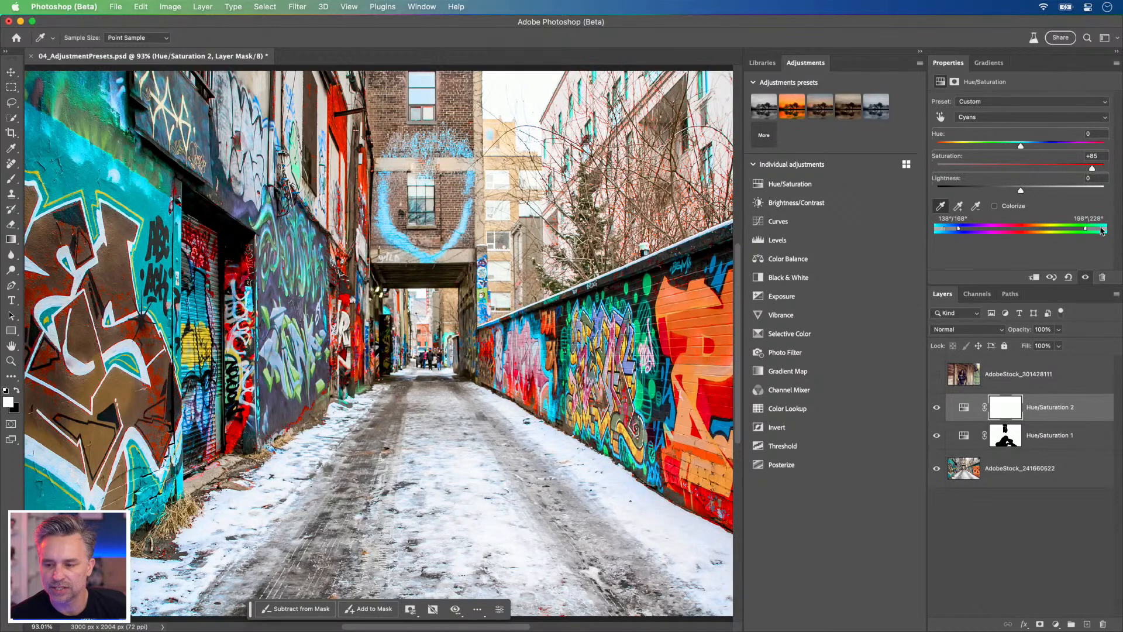
Step: Paint black on the Hue/Saturation 2 mask over the bare trees, pale building and brick building, using a 200 px brush
{"action": "left_click_drag", "start_coordinate": [550, 169], "coordinate": [417, 208]}
{"action": "left_click", "coordinate": [1005, 407]}
{"action": "key", "text": "b"}
{"action": "key", "text": "x"}
{"action": "key", "text": "bracketright"}
{"action": "key", "text": "bracketright"}
{"action": "key", "text": "bracketright"}
{"action": "key", "text": "bracketright"}
{"action": "mouse_move", "coordinate": [532, 145]}
{"action": "left_mouse_down"}
{"action": "mouse_move", "coordinate": [619, 204]}
{"action": "mouse_move", "coordinate": [539, 221]}
{"action": "mouse_move", "coordinate": [444, 132]}
{"action": "left_mouse_up"}
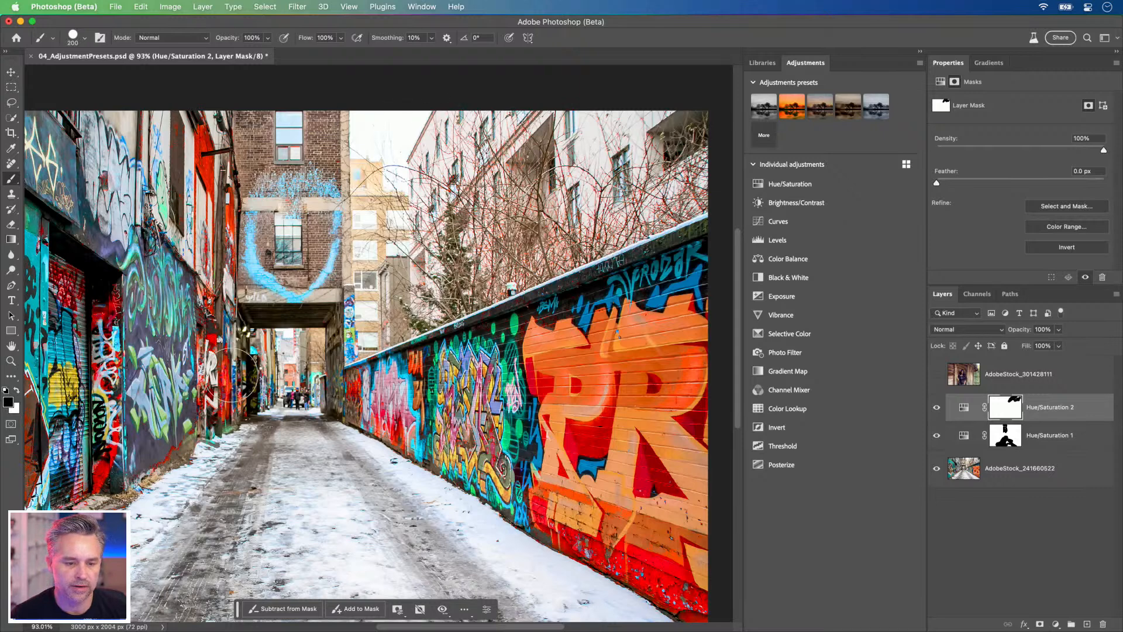
{"action": "left_click_drag", "start_coordinate": [241, 189], "coordinate": [316, 187]}
{"action": "mouse_move", "coordinate": [341, 238]}
{"action": "left_mouse_down"}
{"action": "mouse_move", "coordinate": [372, 275]}
{"action": "mouse_move", "coordinate": [403, 248]}
{"action": "mouse_move", "coordinate": [408, 216]}
{"action": "mouse_move", "coordinate": [357, 252]}
{"action": "left_mouse_up"}
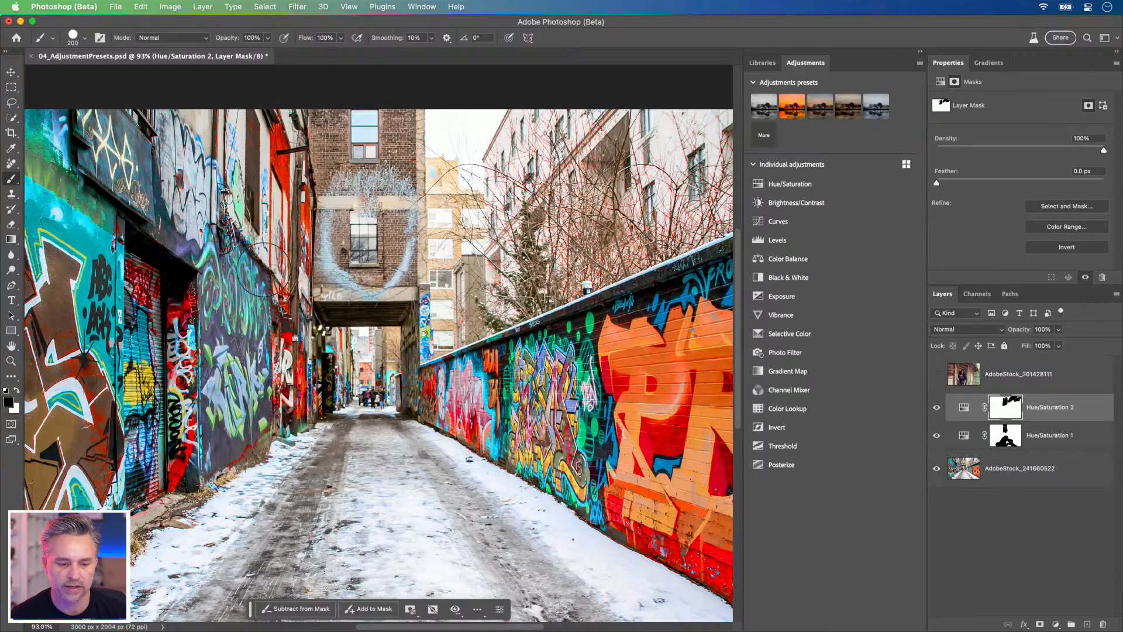
Step: Rename the Hue/Saturation 2 layer to "cool tones" and the Hue/Saturation 1 layer to "warm tones"
{"action": "left_click", "coordinate": [922, 52]}
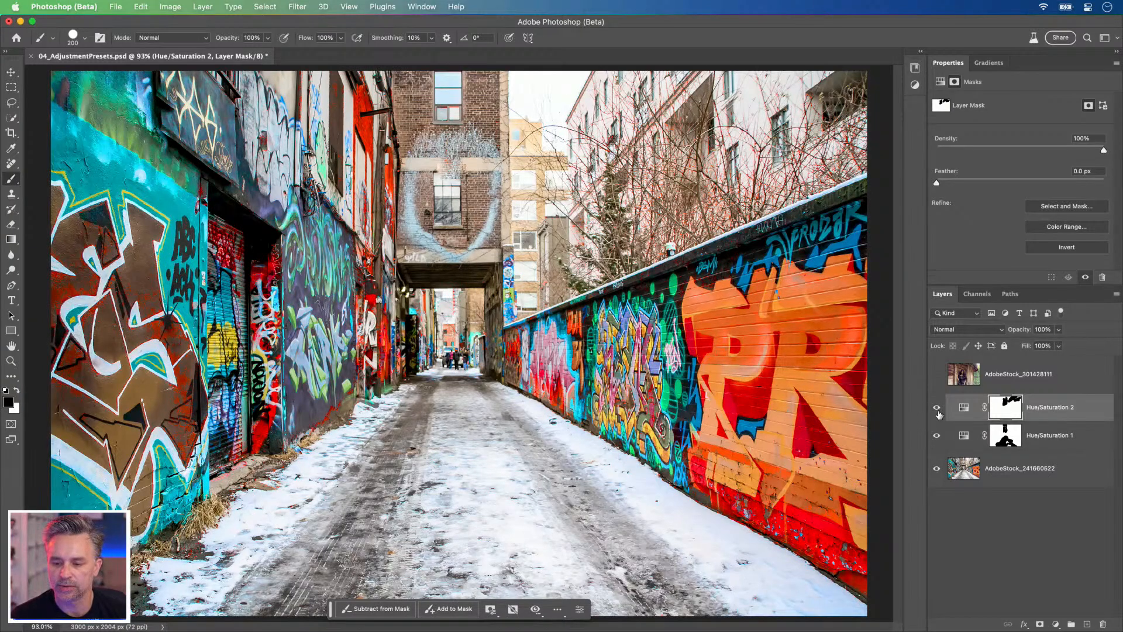
{"action": "left_click", "coordinate": [1053, 409]}
{"action": "double_click", "coordinate": [1077, 407]}
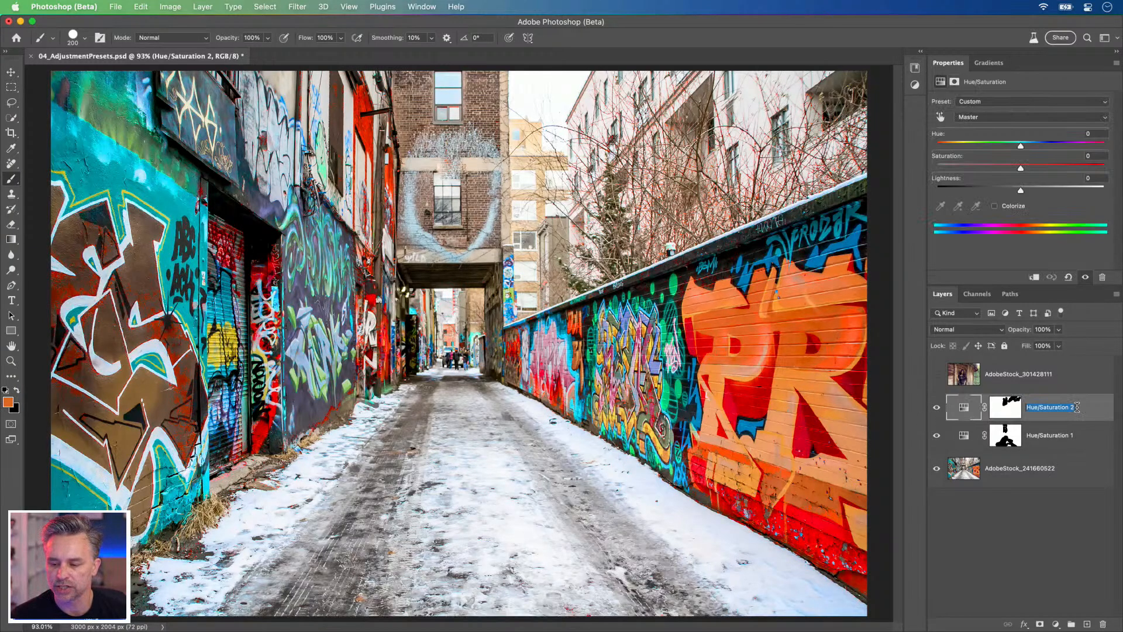
{"action": "type", "text": "E"}
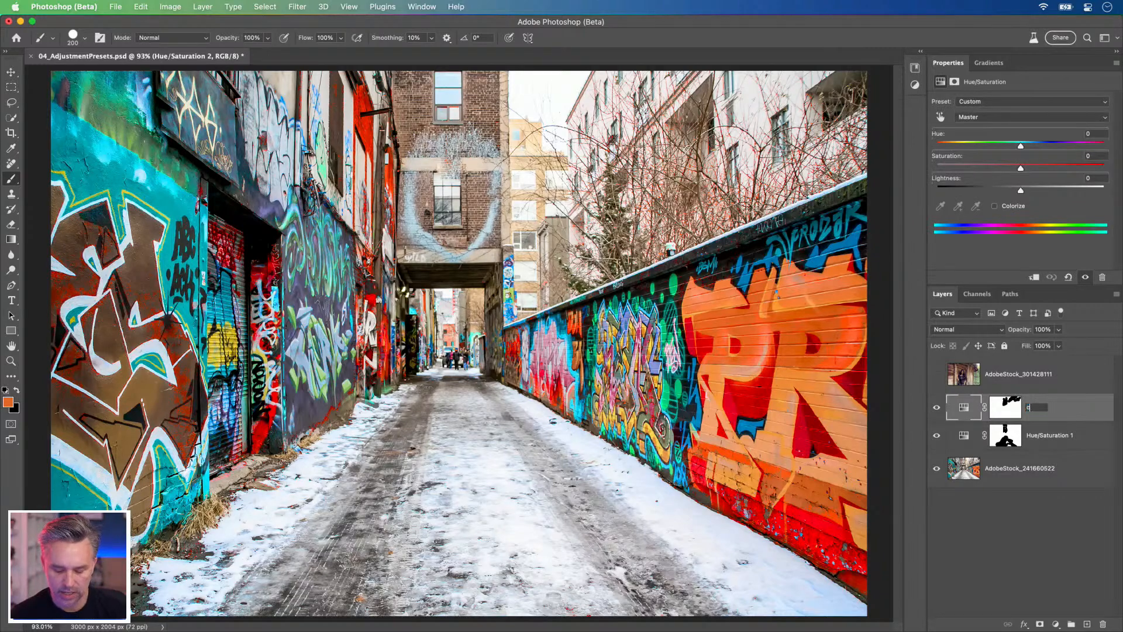
{"action": "type", "text": "ool tones"}
{"action": "key", "text": "Return"}
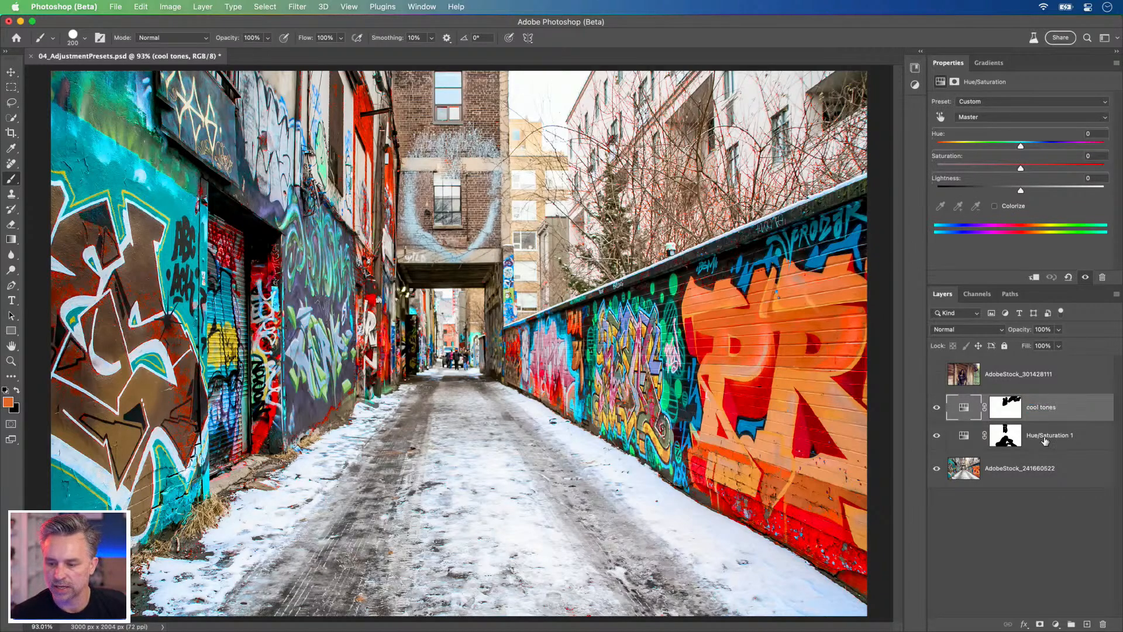
{"action": "double_click", "coordinate": [1042, 436]}
{"action": "type", "text": "warm tones"}
{"action": "key", "text": "Return"}
Step: Compare the photo with the cool tones and warm tones layers hidden and shown
{"action": "left_click", "coordinate": [937, 407]}
{"action": "left_click", "coordinate": [938, 437]}
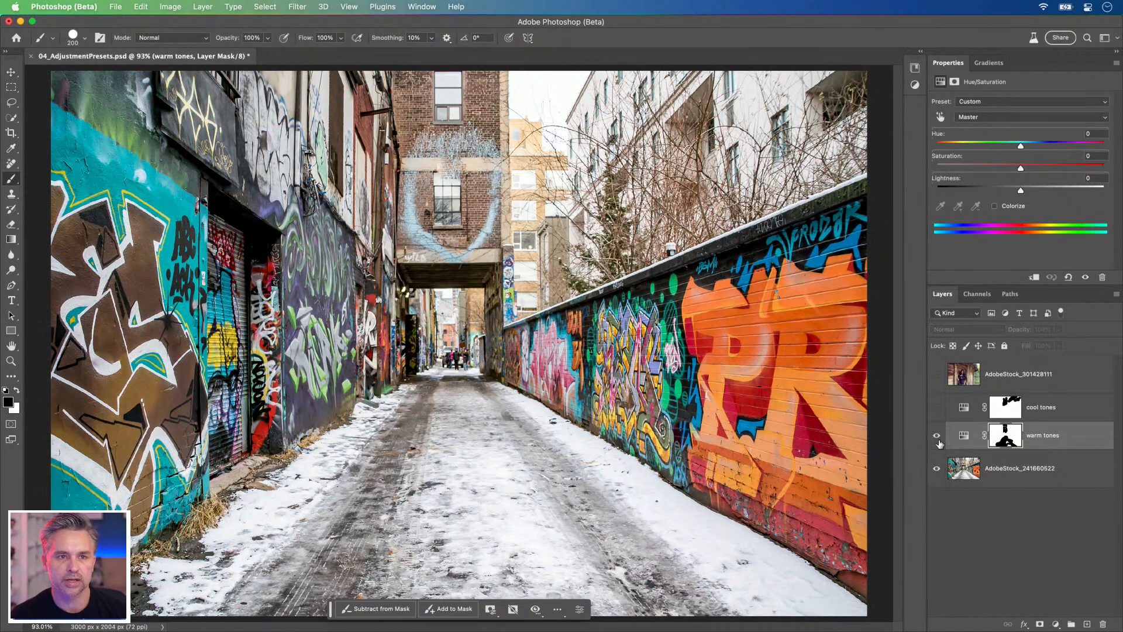
{"action": "left_click", "coordinate": [937, 437]}
{"action": "left_click", "coordinate": [936, 410]}
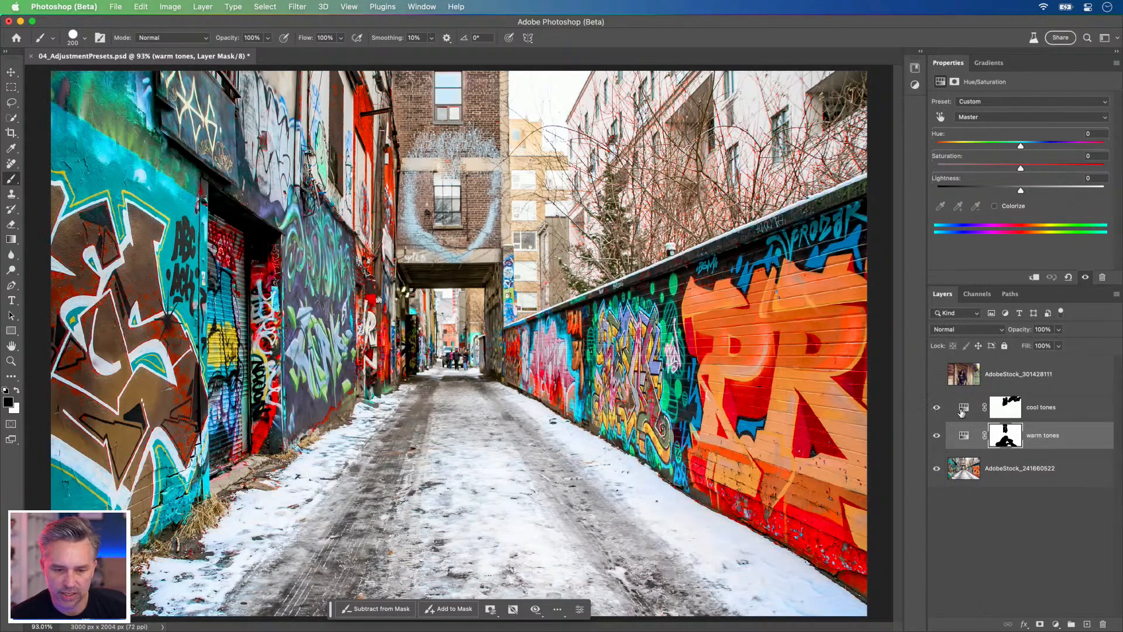
Step: Add a Hue/Saturation adjustment layer above the cool tones layer and rename it "desaturate"
{"action": "left_click", "coordinate": [980, 412]}
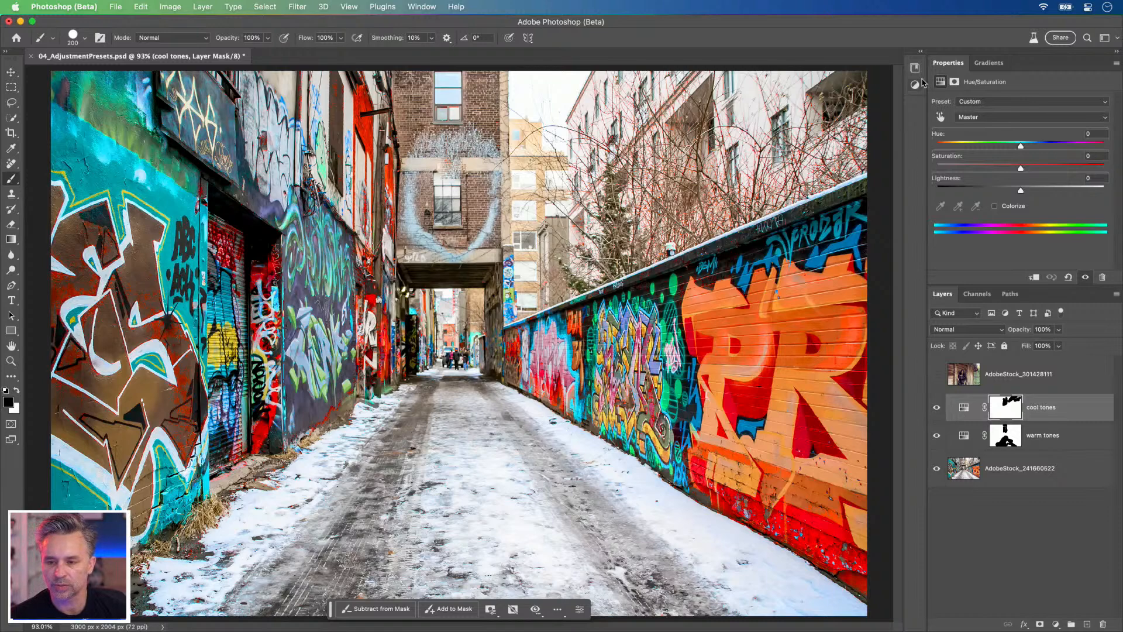
{"action": "left_click", "coordinate": [921, 51]}
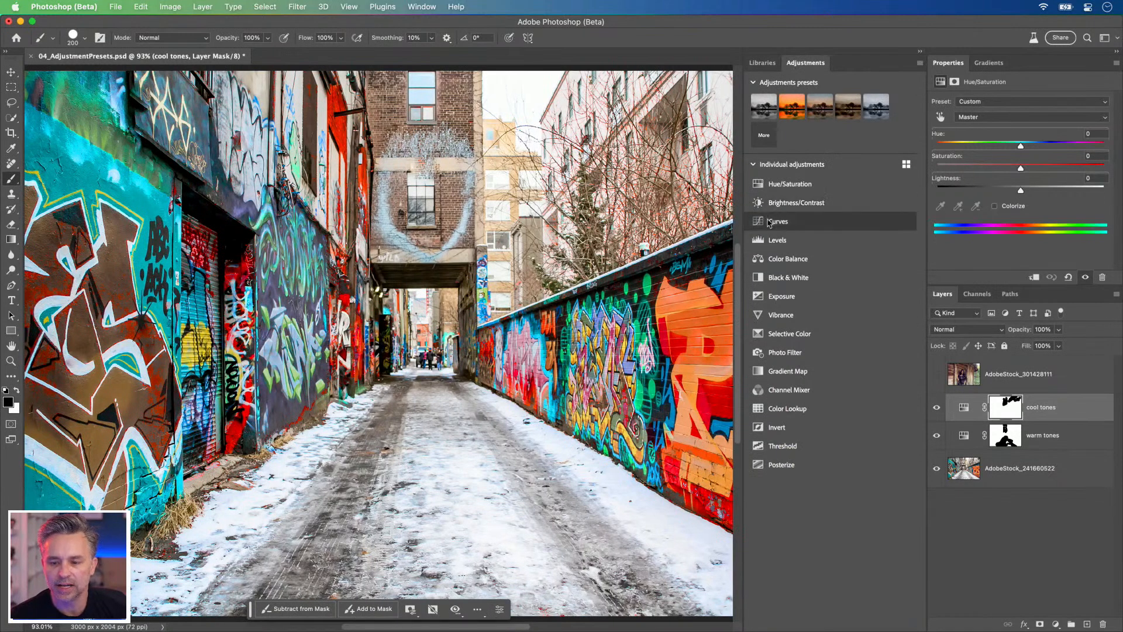
{"action": "left_click", "coordinate": [780, 186]}
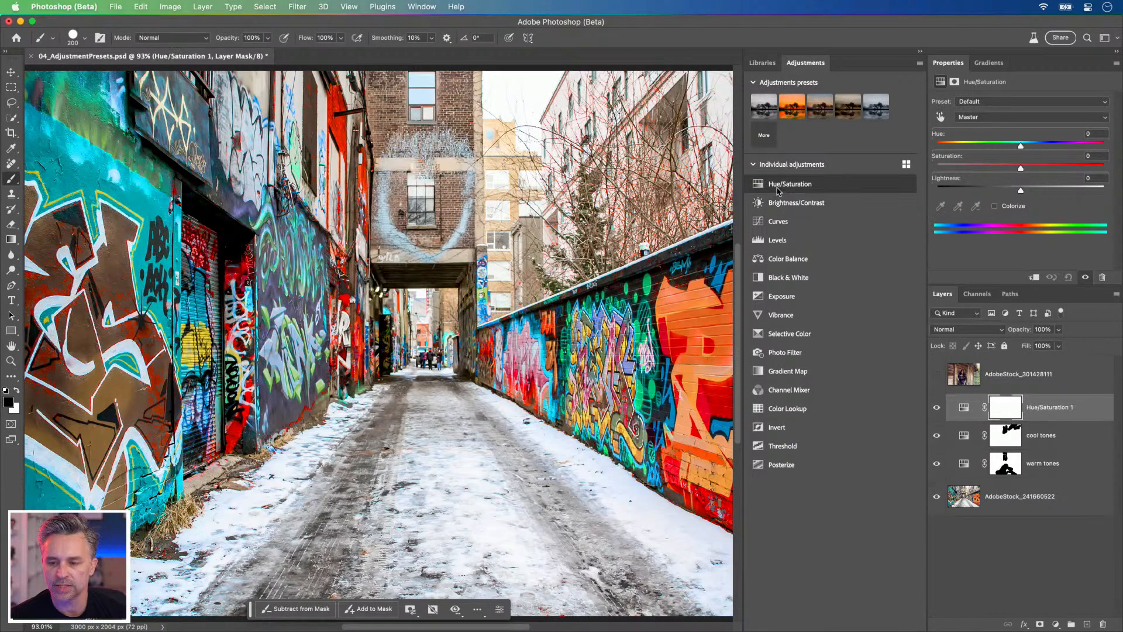
{"action": "double_click", "coordinate": [1039, 405]}
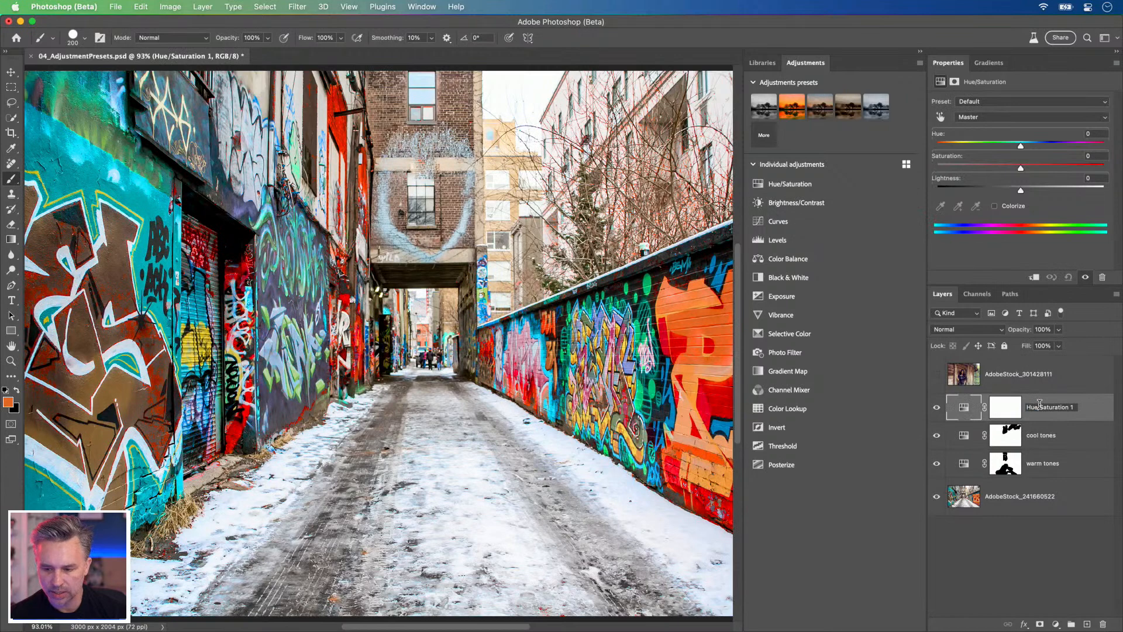
{"action": "key", "text": "Return"}
{"action": "key", "text": "super+a"}
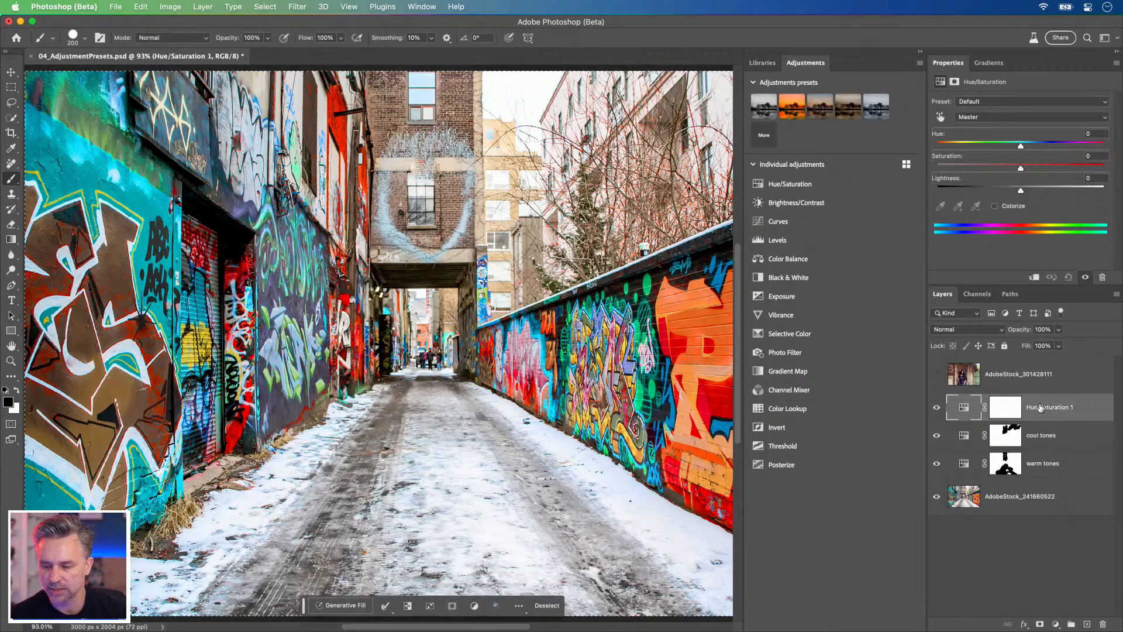
{"action": "double_click", "coordinate": [1040, 408]}
{"action": "type", "text": "desaturate"}
{"action": "key", "text": "Return"}
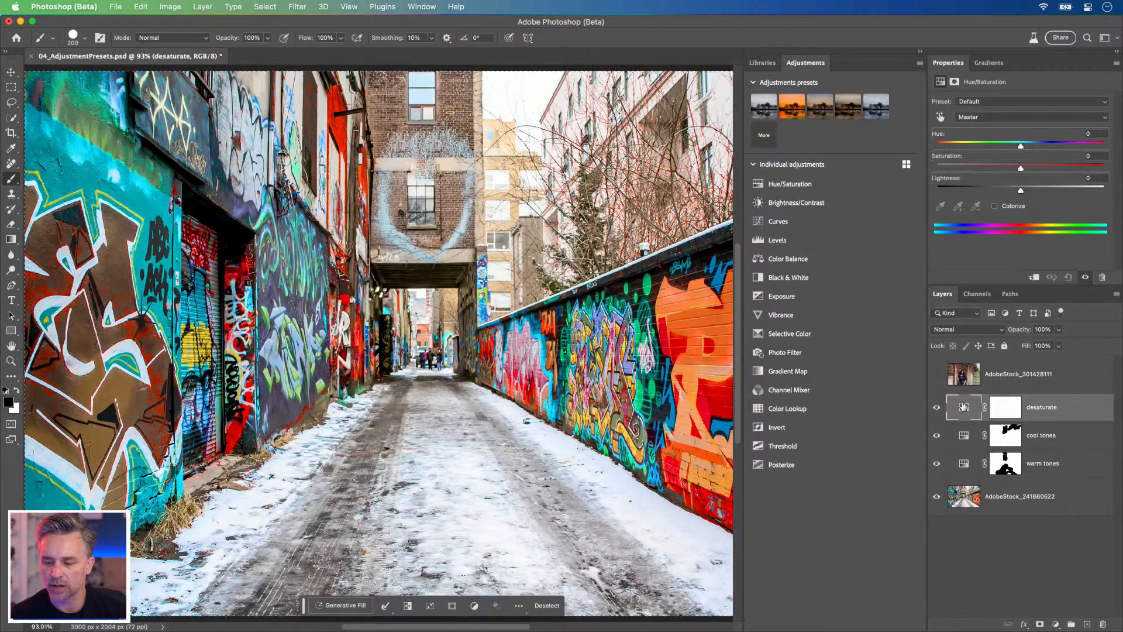
Step: Lower the desaturate layer's Saturation to -100 and invert its layer mask to black
{"action": "mouse_move", "coordinate": [992, 171]}
{"action": "left_mouse_down"}
{"action": "mouse_move", "coordinate": [893, 174]}
{"action": "mouse_move", "coordinate": [1015, 176]}
{"action": "mouse_move", "coordinate": [996, 176]}
{"action": "left_mouse_up"}
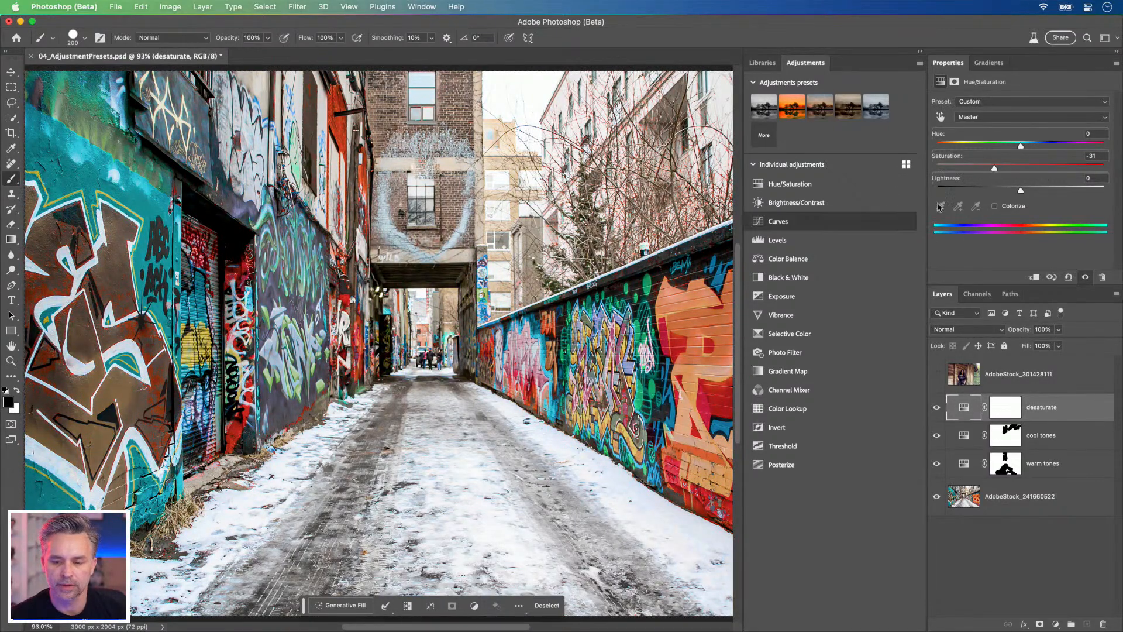
{"action": "left_click_drag", "start_coordinate": [1000, 170], "coordinate": [1021, 170]}
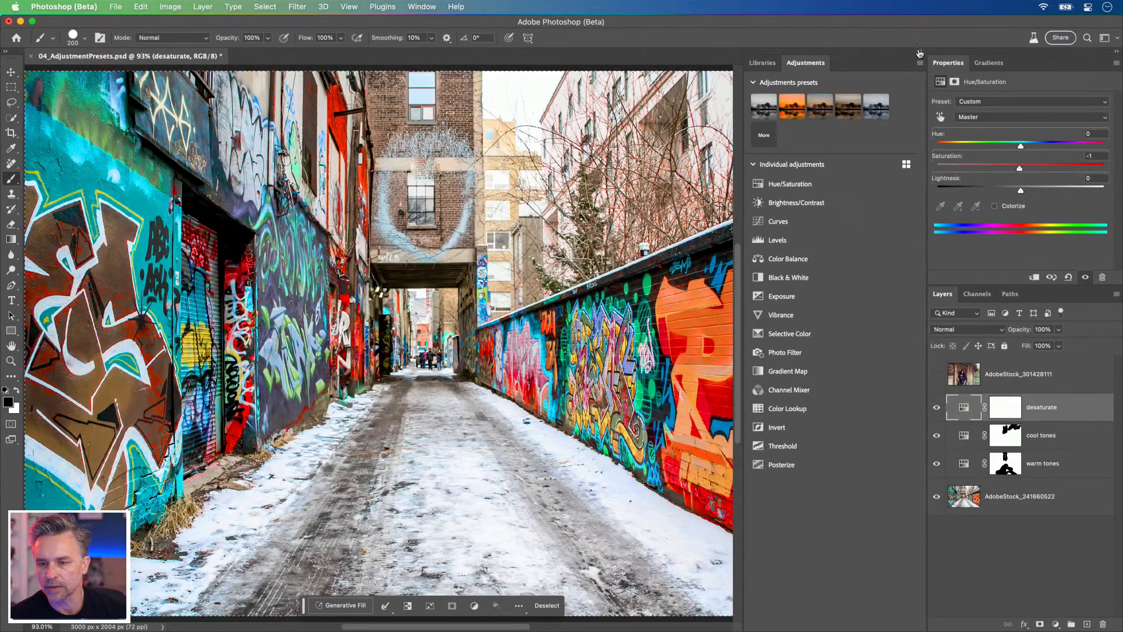
{"action": "left_click", "coordinate": [921, 52]}
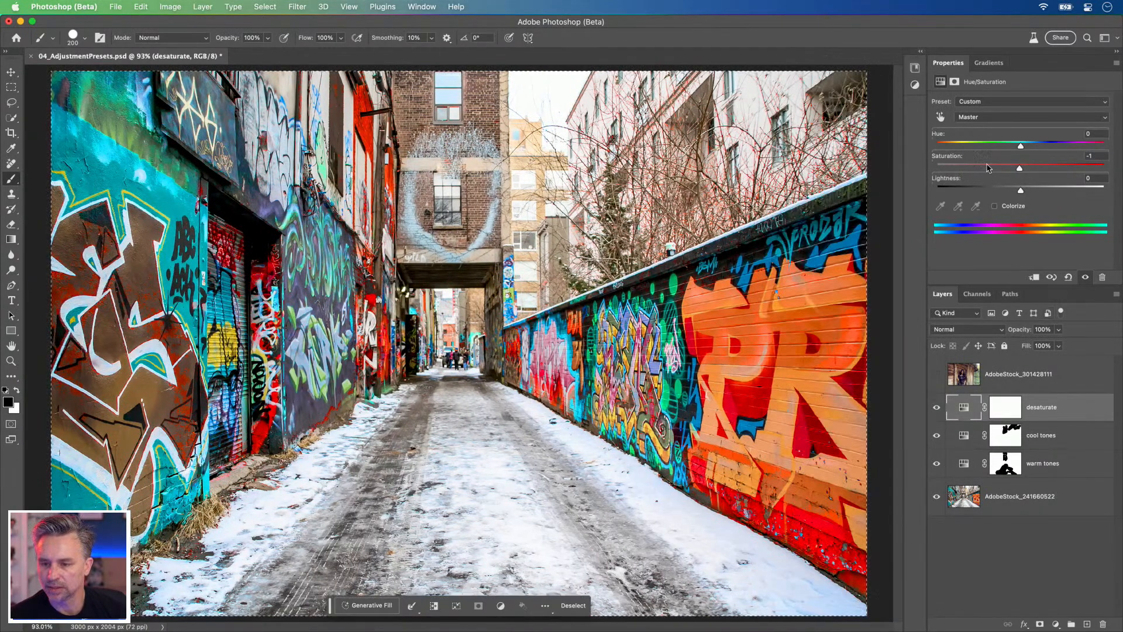
{"action": "left_click_drag", "start_coordinate": [991, 170], "coordinate": [873, 176]}
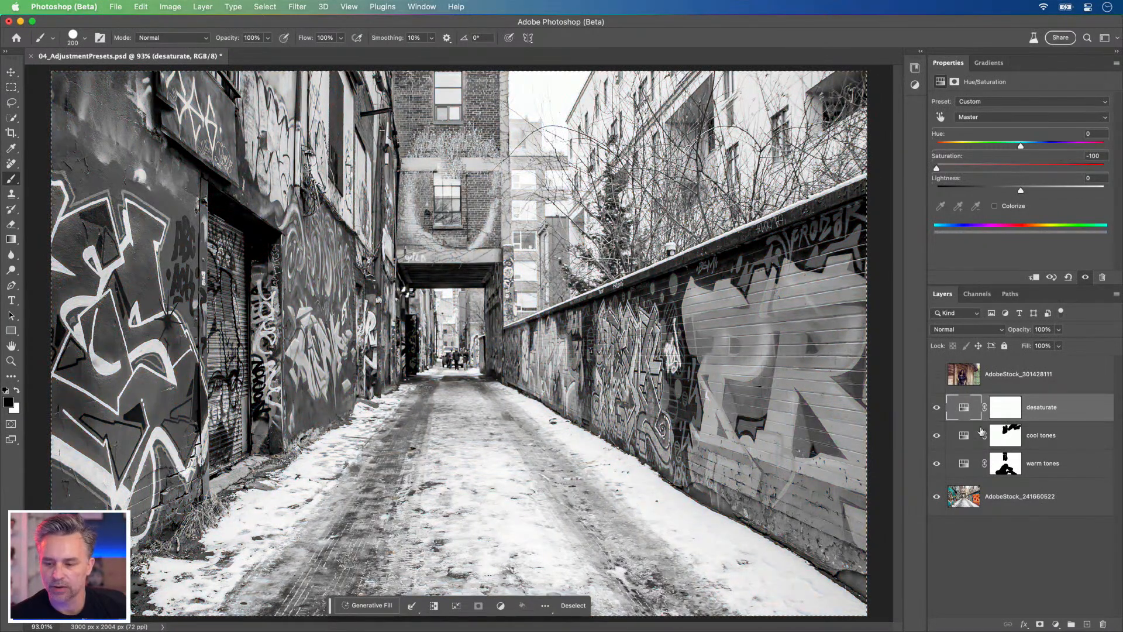
{"action": "left_click", "coordinate": [1005, 406]}
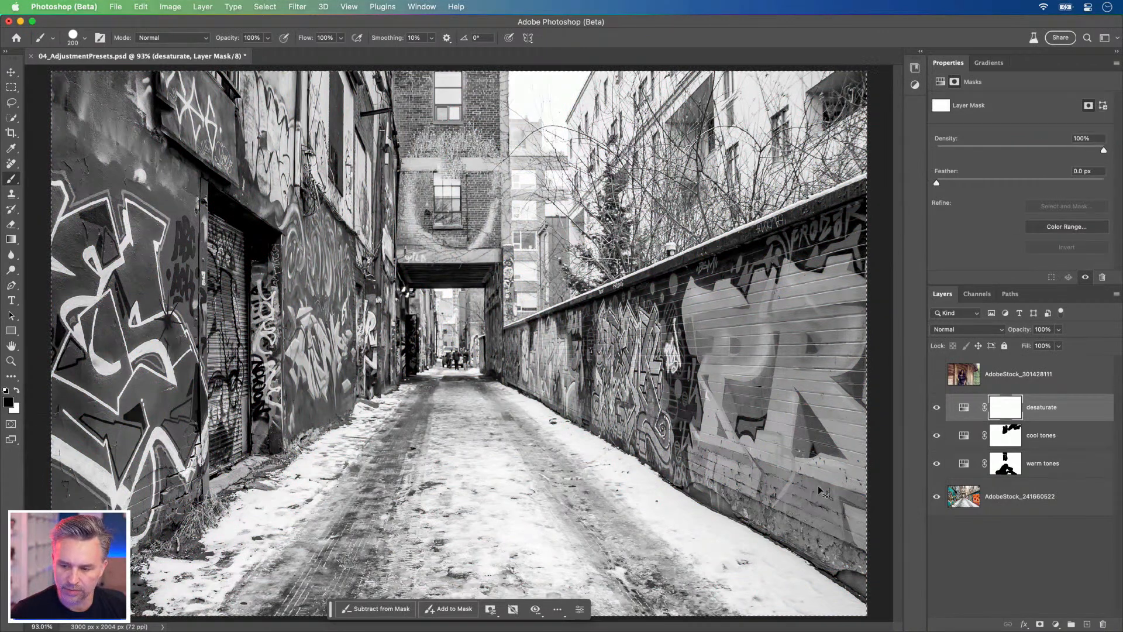
{"action": "key", "text": "super+i"}
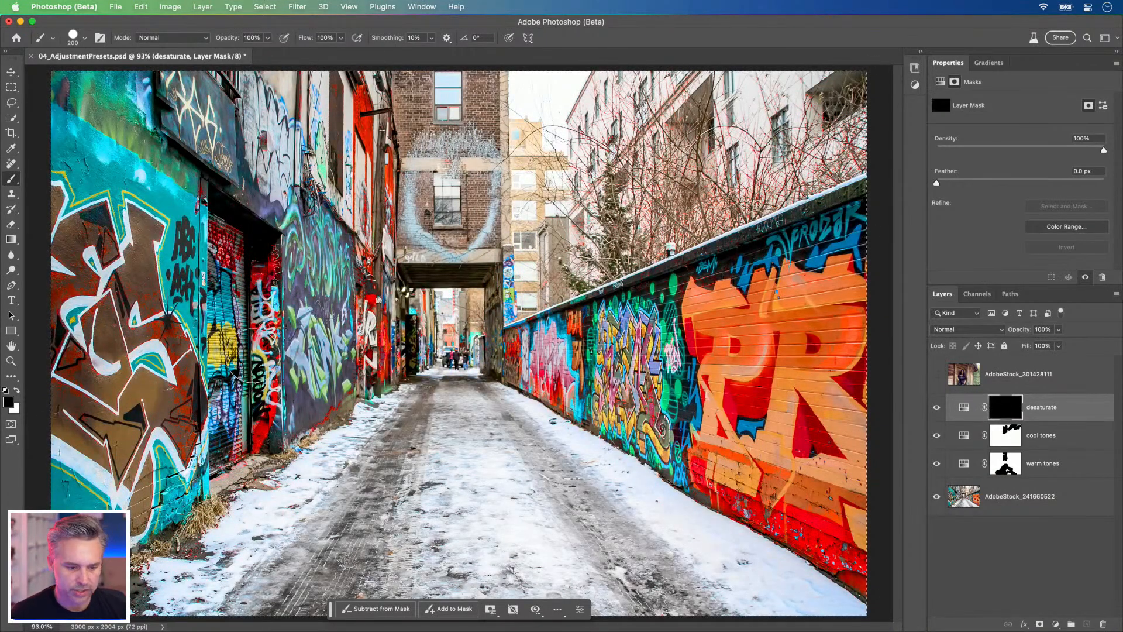
Step: Paint white on the desaturate mask over the snowy ground with a 300 px brush, switching from Hard Round to Soft Round for the left side
{"action": "key", "text": "x"}
{"action": "key", "text": "bracketright"}
{"action": "key", "text": "bracketright"}
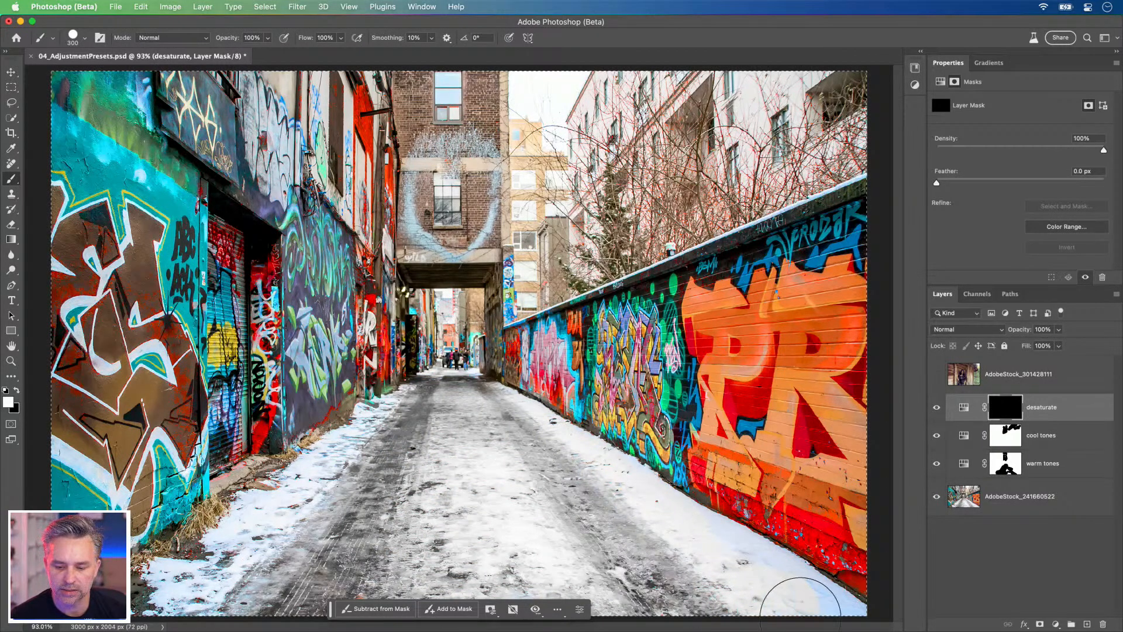
{"action": "mouse_move", "coordinate": [762, 593]}
{"action": "left_mouse_down"}
{"action": "mouse_move", "coordinate": [689, 538]}
{"action": "mouse_move", "coordinate": [816, 602]}
{"action": "left_mouse_up"}
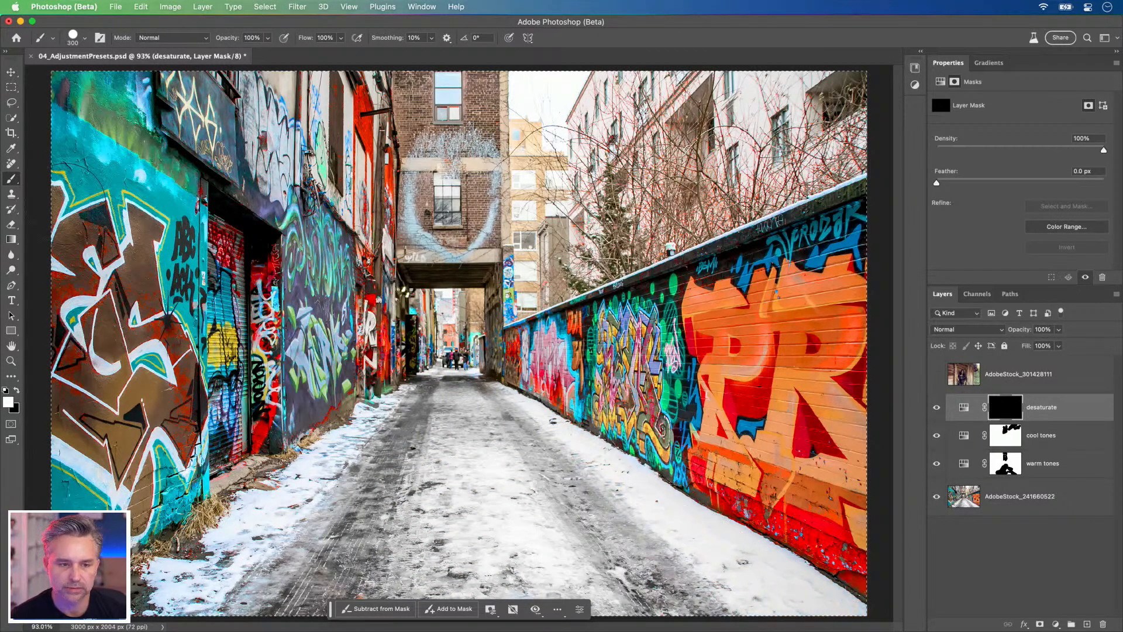
{"action": "right_click", "coordinate": [310, 202]}
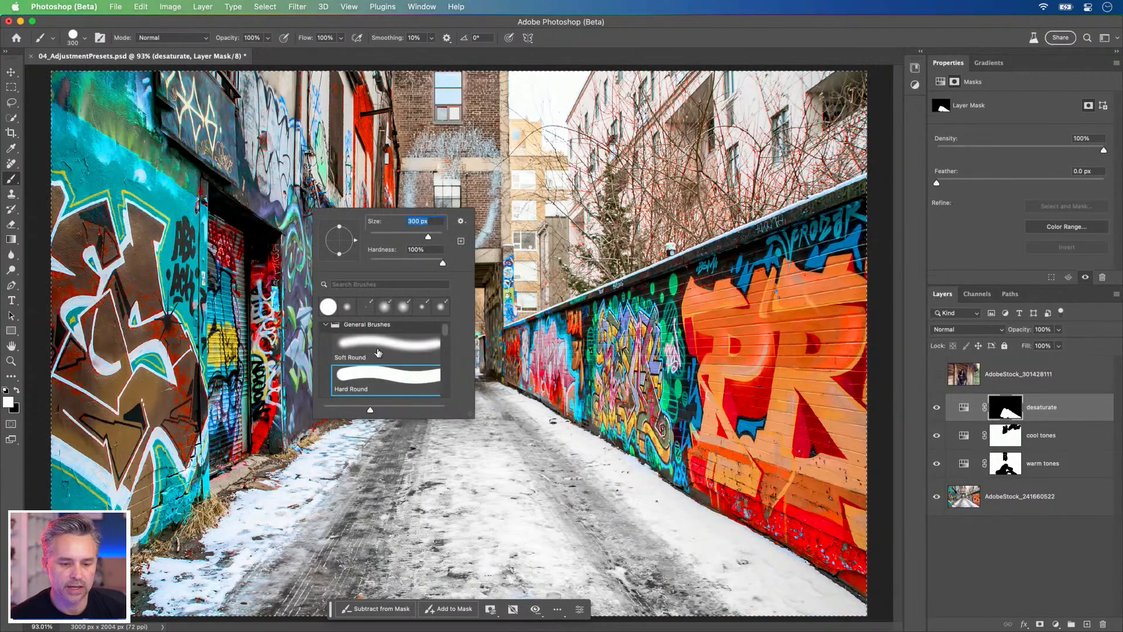
{"action": "left_click", "coordinate": [330, 478]}
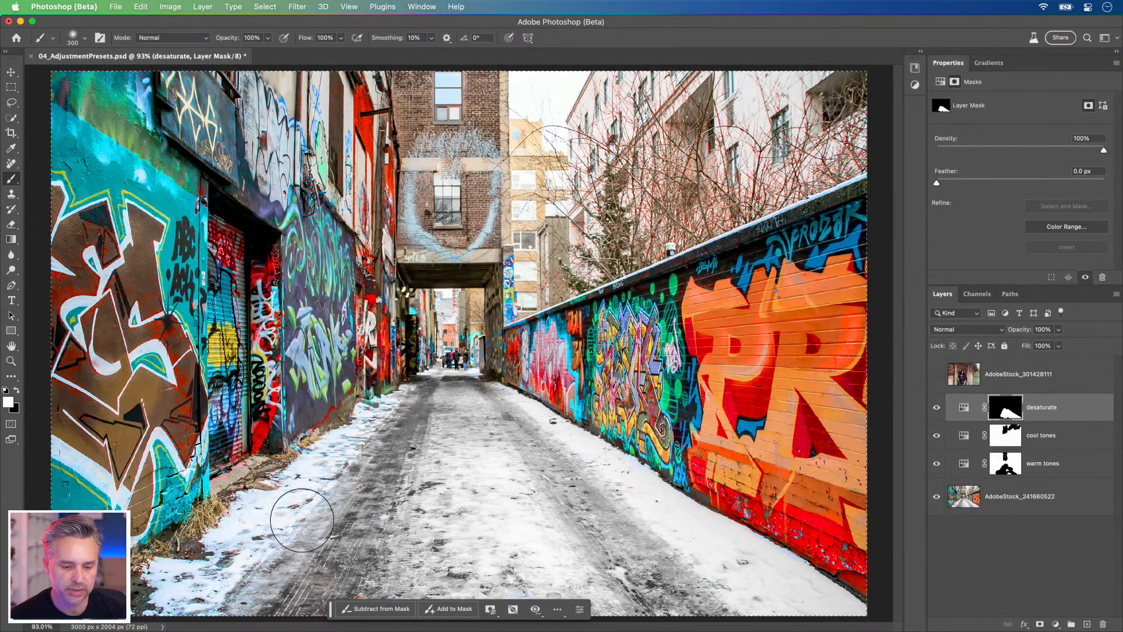
{"action": "left_click_drag", "start_coordinate": [164, 602], "coordinate": [429, 427]}
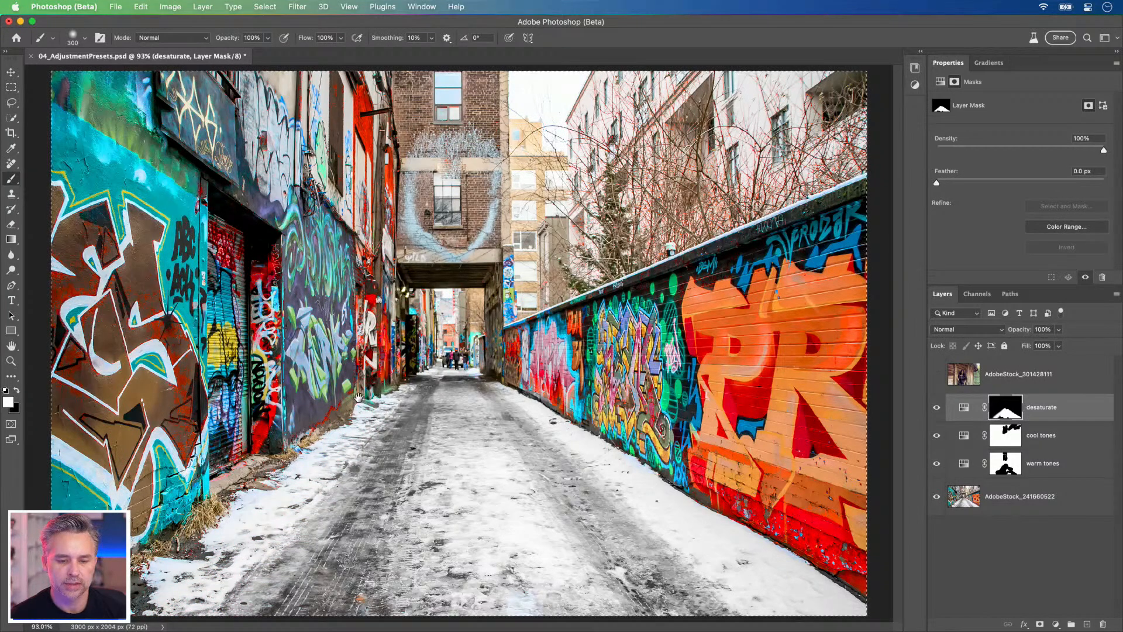
Step: Paint white on the desaturate mask over the brick building and the pale buildings behind it, reducing the brush from 300 to 250 px
{"action": "mouse_move", "coordinate": [455, 126]}
{"action": "left_mouse_down"}
{"action": "mouse_move", "coordinate": [459, 111]}
{"action": "mouse_move", "coordinate": [459, 202]}
{"action": "mouse_move", "coordinate": [453, 137]}
{"action": "left_mouse_up"}
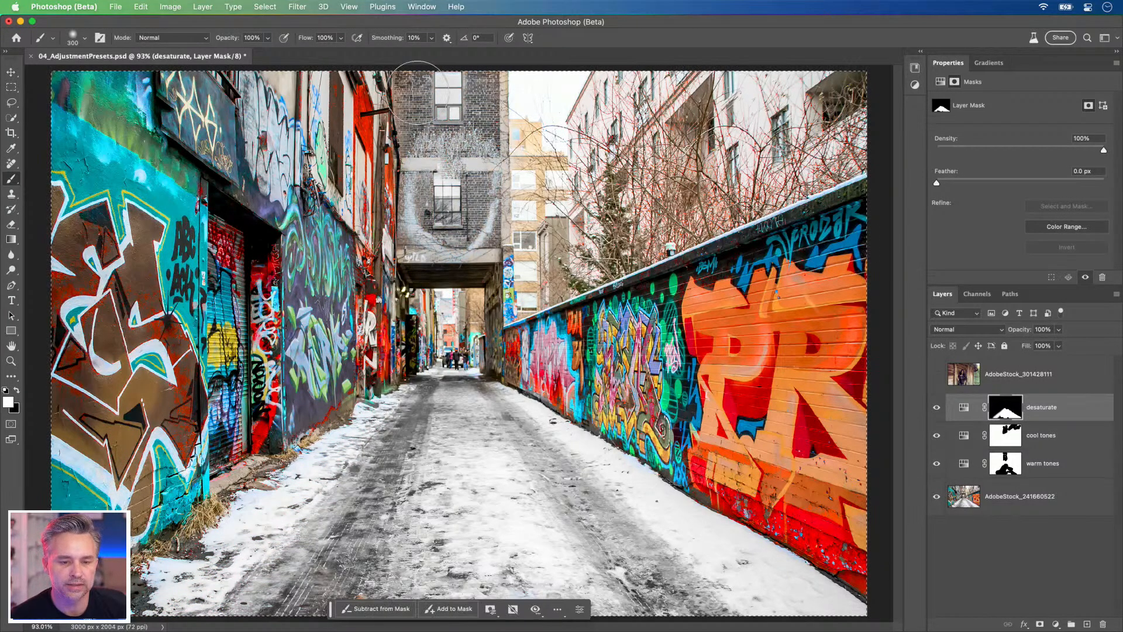
{"action": "key", "text": "bracketleft"}
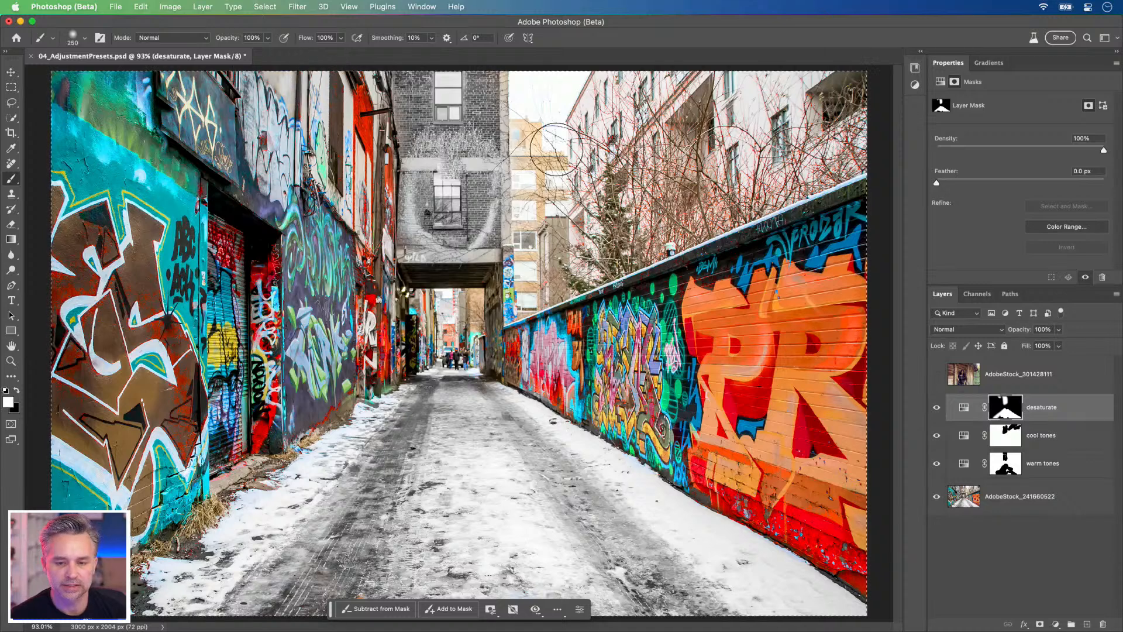
{"action": "mouse_move", "coordinate": [661, 67]}
{"action": "left_mouse_down"}
{"action": "mouse_move", "coordinate": [564, 151]}
{"action": "mouse_move", "coordinate": [534, 200]}
{"action": "mouse_move", "coordinate": [529, 297]}
{"action": "left_mouse_up"}
{"action": "key", "text": "bracketleft"}
{"action": "key", "text": "bracketleft"}
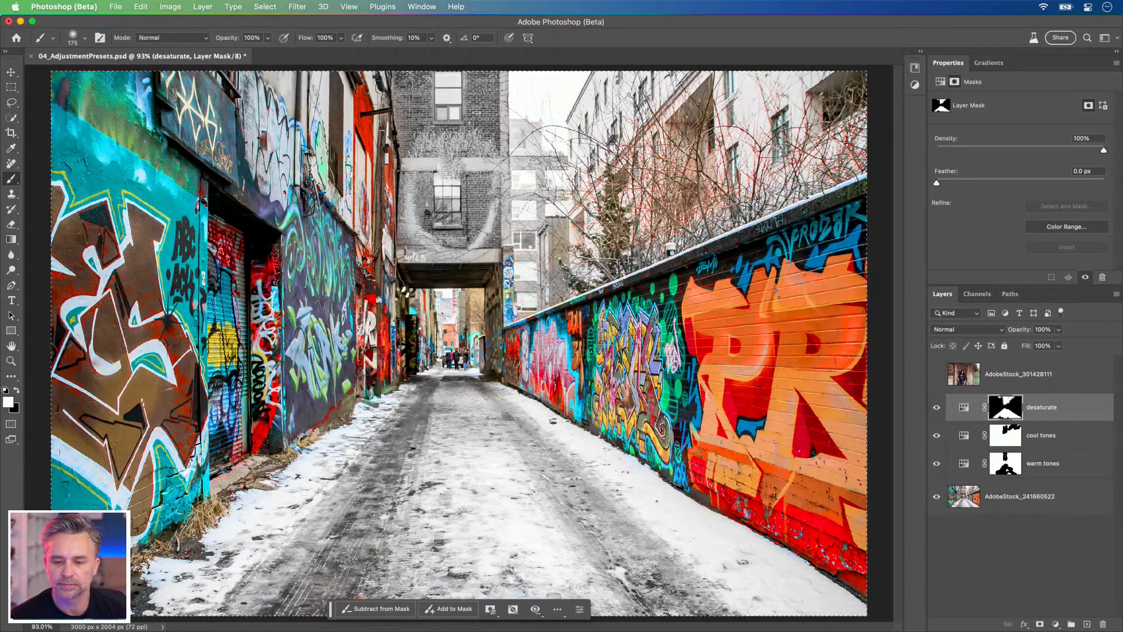
Step: Paint white on the desaturate mask over the bare trees and the building behind them, finishing the alley's far end with a 100 px brush
{"action": "key", "text": "bracketright"}
{"action": "key", "text": "bracketright"}
{"action": "key", "text": "bracketright"}
{"action": "key", "text": "bracketright"}
{"action": "mouse_move", "coordinate": [578, 218]}
{"action": "left_mouse_down"}
{"action": "mouse_move", "coordinate": [603, 193]}
{"action": "mouse_move", "coordinate": [802, 82]}
{"action": "mouse_move", "coordinate": [781, 129]}
{"action": "mouse_move", "coordinate": [860, 88]}
{"action": "mouse_move", "coordinate": [538, 114]}
{"action": "left_mouse_up"}
{"action": "key", "text": "bracketleft"}
{"action": "key", "text": "bracketleft"}
{"action": "key", "text": "bracketleft"}
{"action": "key", "text": "bracketleft"}
{"action": "key", "text": "bracketleft"}
{"action": "key", "text": "bracketleft"}
{"action": "key", "text": "bracketleft"}
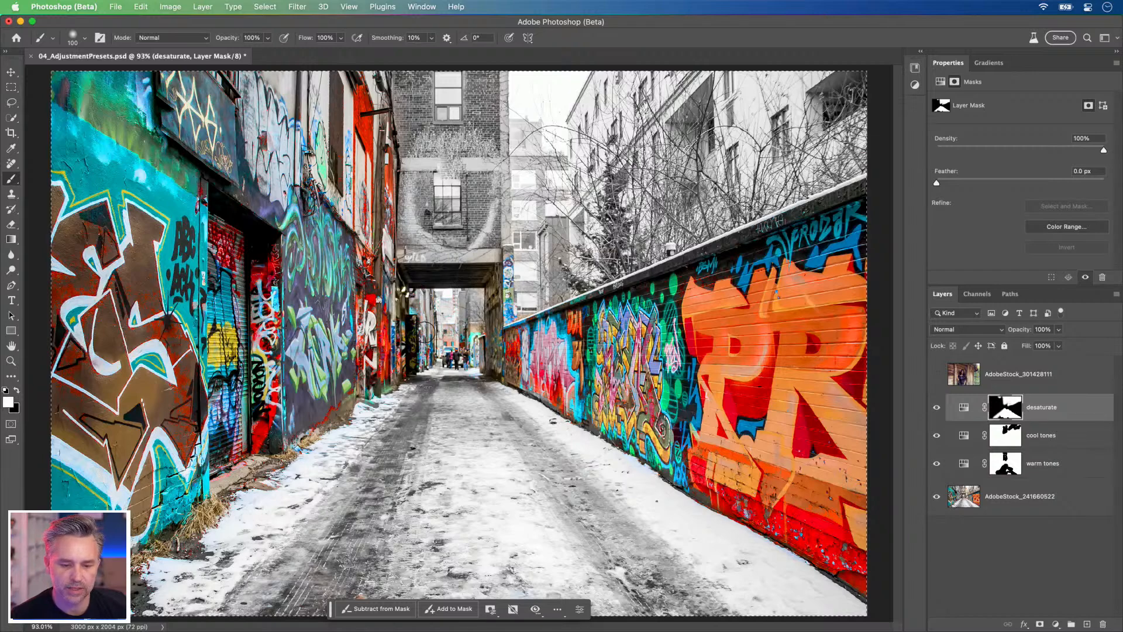
Step: Refine the desaturate mask with a small black brush over the distant people and a 200 px white brush along the left wall's grassy base
{"action": "key", "text": "x"}
{"action": "key", "text": "bracketleft"}
{"action": "key", "text": "bracketleft"}
{"action": "key", "text": "bracketleft"}
{"action": "key", "text": "bracketleft"}
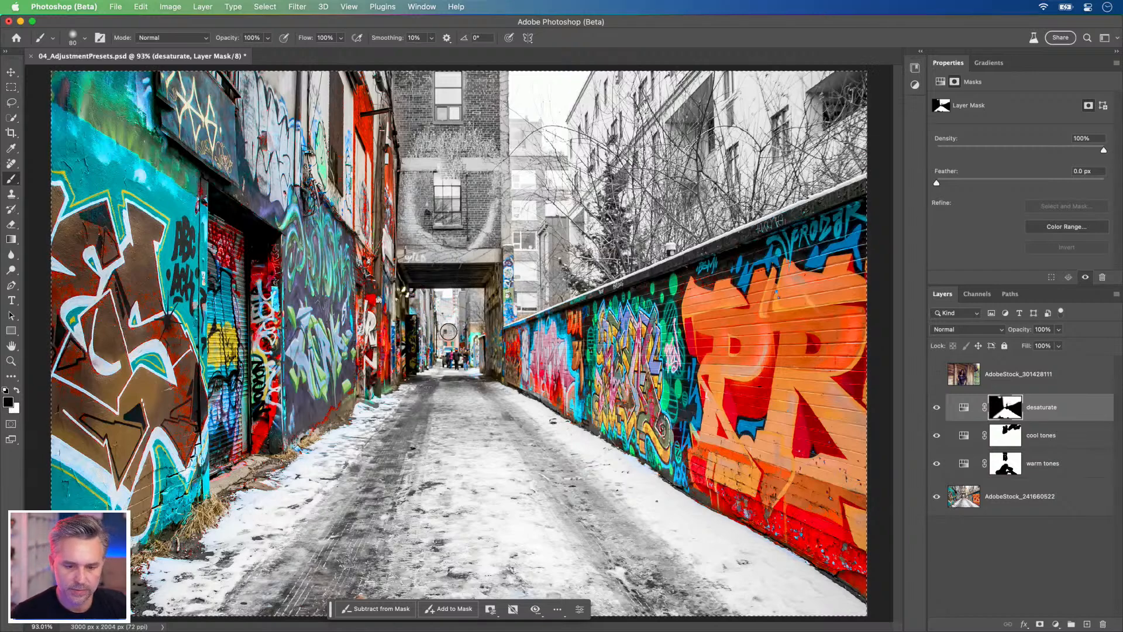
{"action": "key", "text": "x"}
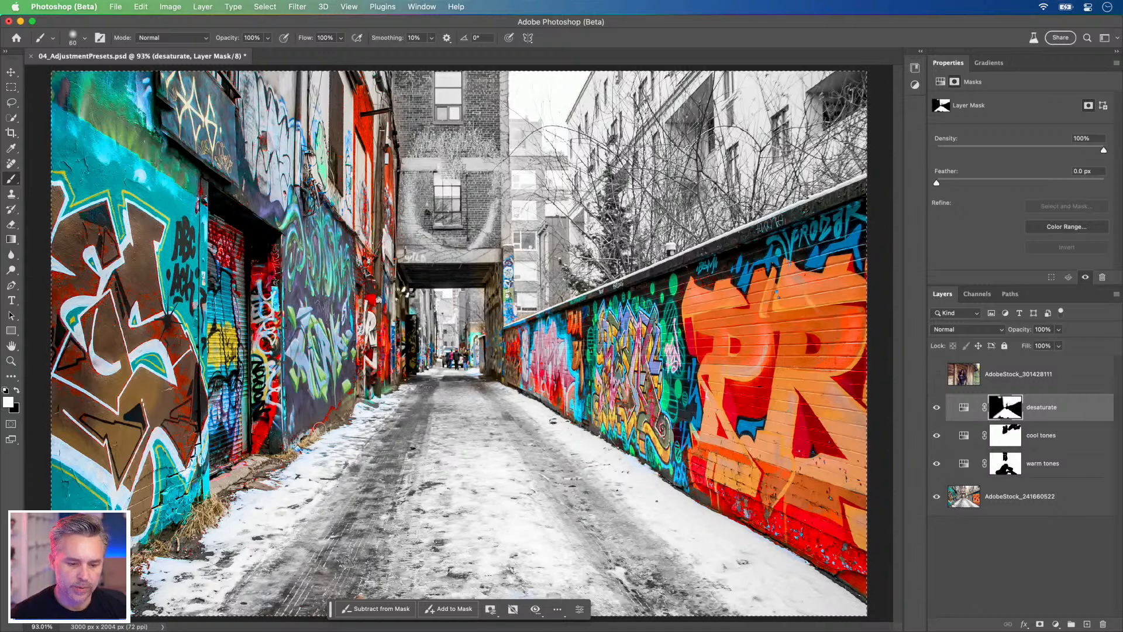
{"action": "key", "text": "bracketright"}
{"action": "key", "text": "bracketright"}
{"action": "key", "text": "bracketright"}
{"action": "key", "text": "bracketright"}
{"action": "key", "text": "bracketright"}
{"action": "key", "text": "bracketright"}
{"action": "key", "text": "bracketright"}
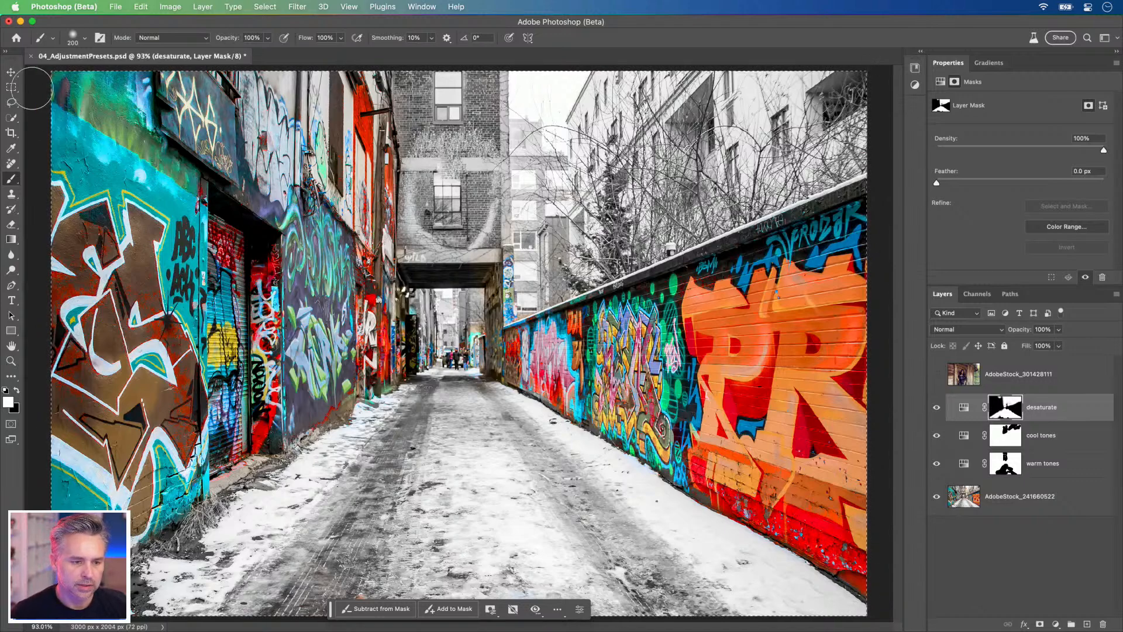
Step: Compare the photo with the desaturate layer hidden and shown
{"action": "left_click", "coordinate": [11, 89]}
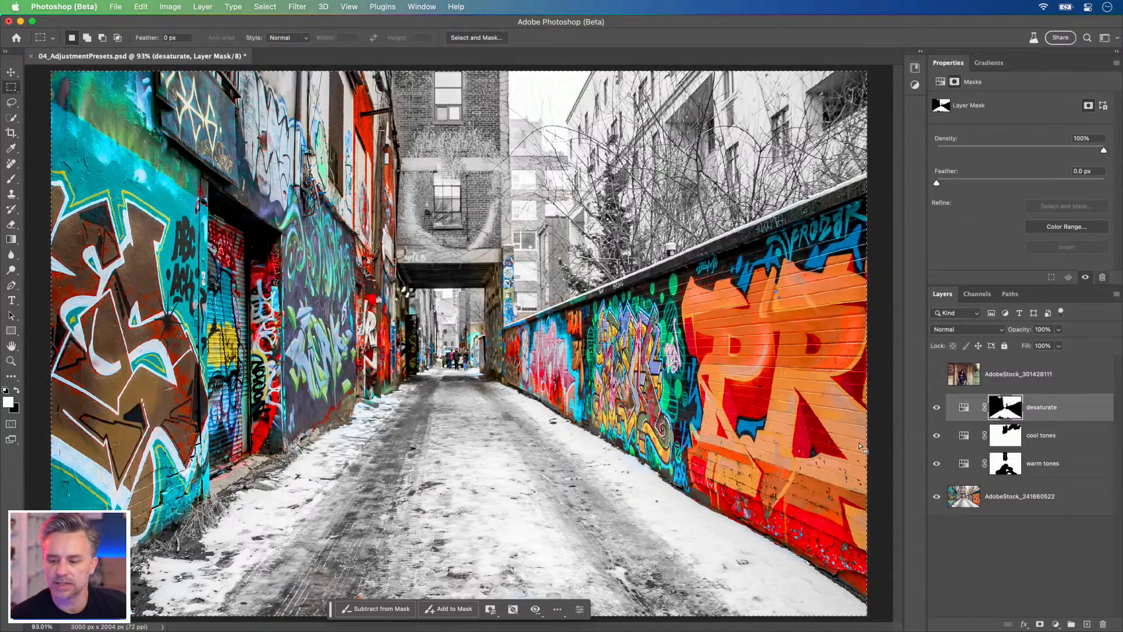
{"action": "left_click", "coordinate": [936, 407]}
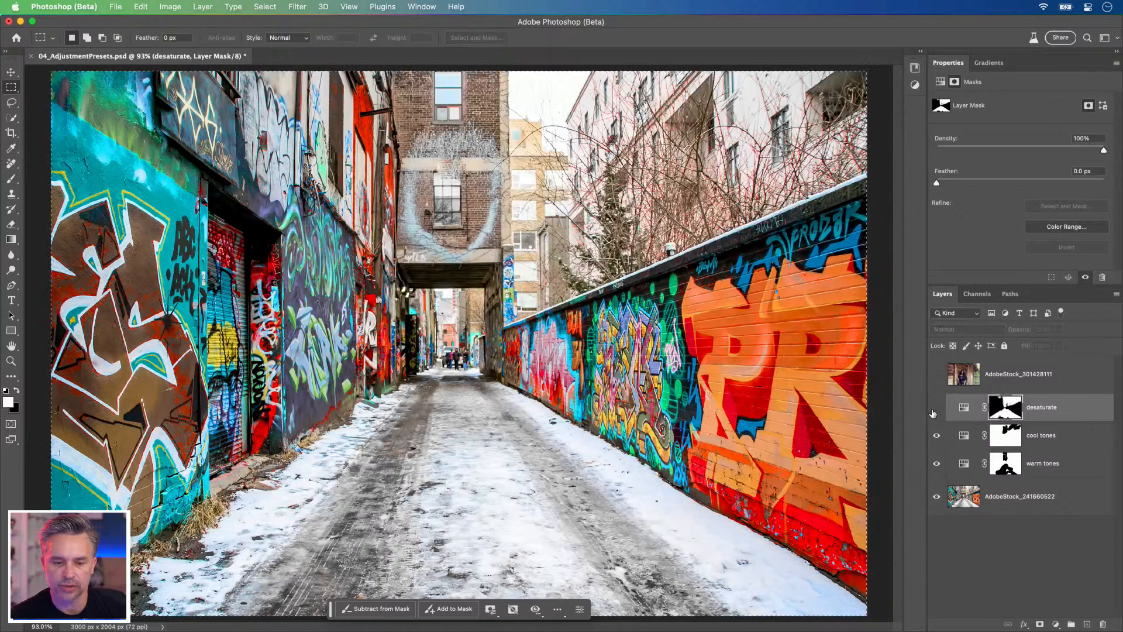
{"action": "left_click", "coordinate": [935, 409]}
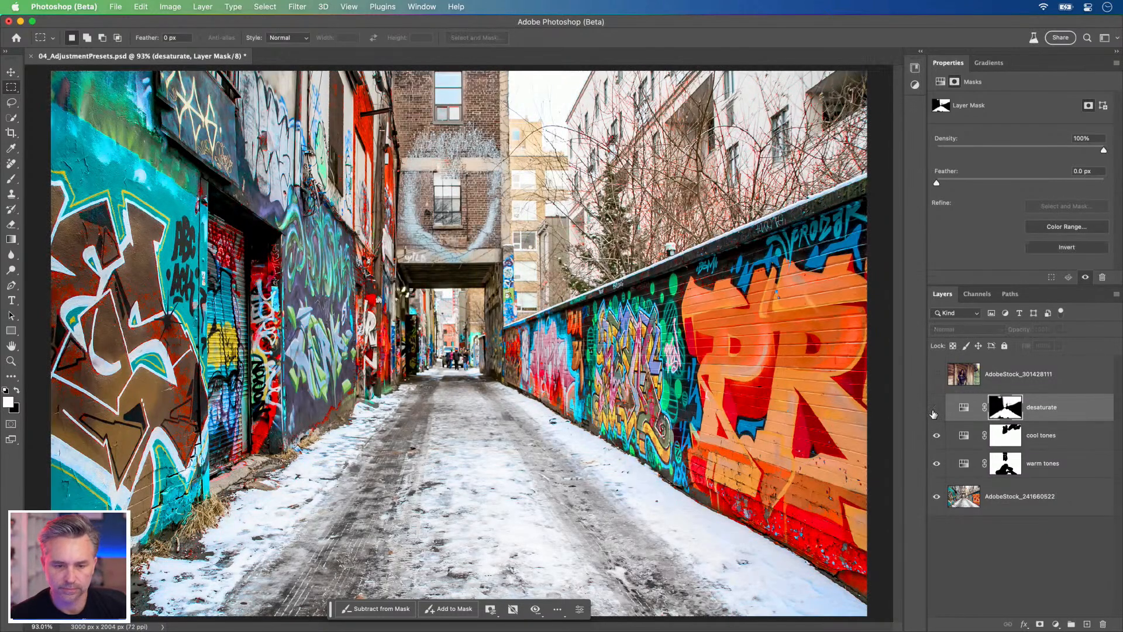
{"action": "left_click", "coordinate": [933, 411]}
{"action": "left_click", "coordinate": [936, 409]}
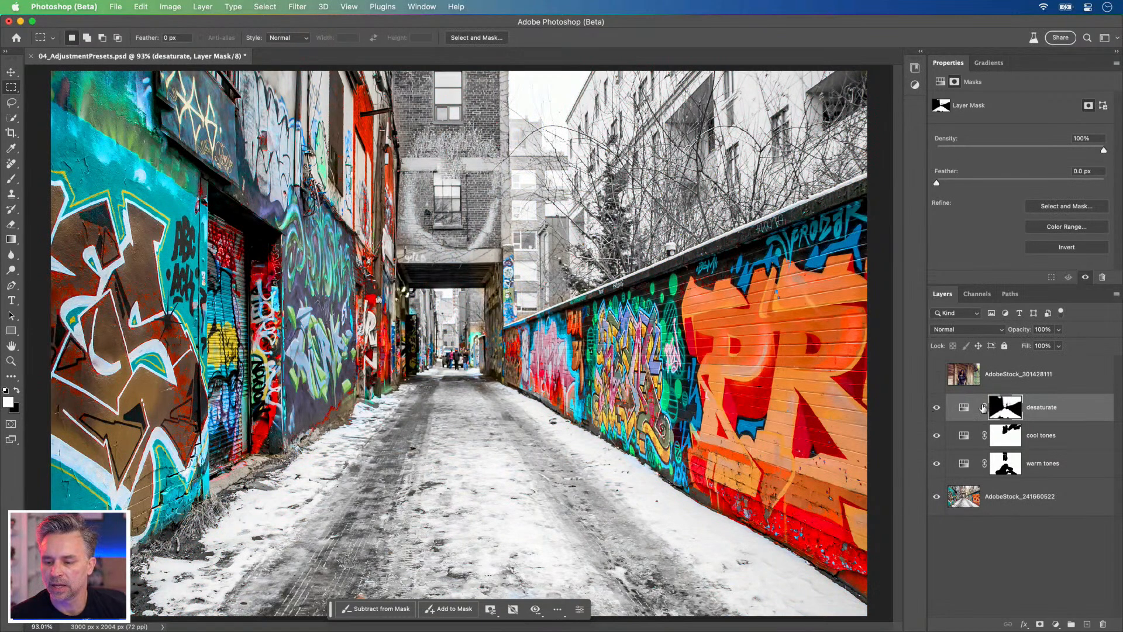
Step: Set the desaturate layer's Saturation to -28 and save the document
{"action": "left_click", "coordinate": [964, 408]}
{"action": "left_click", "coordinate": [991, 168]}
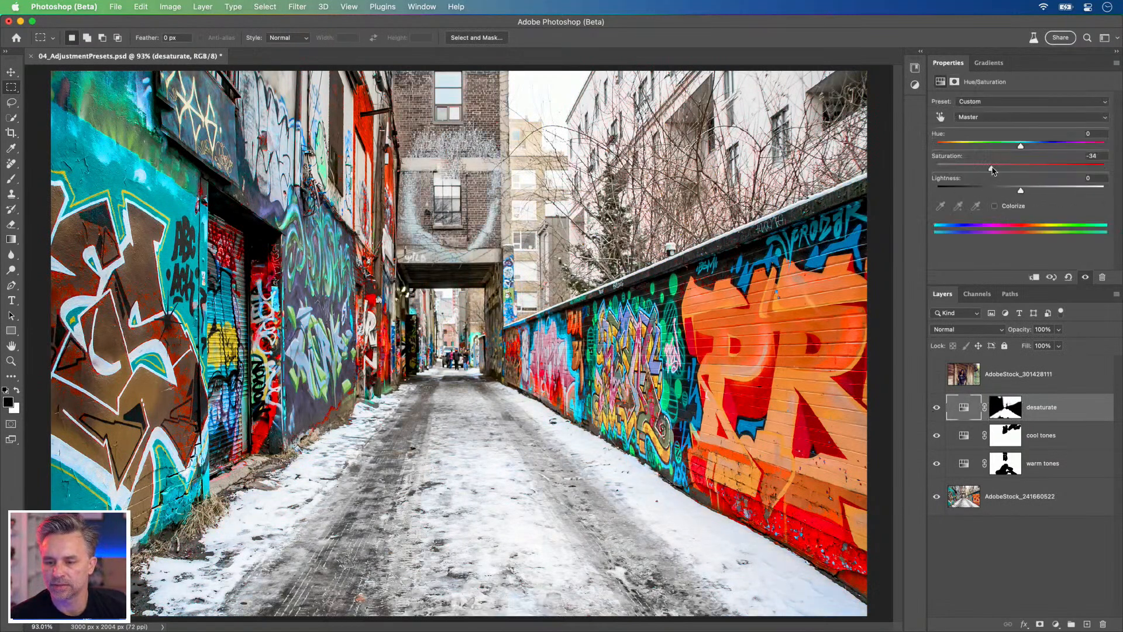
{"action": "left_click_drag", "start_coordinate": [987, 168], "coordinate": [998, 169]}
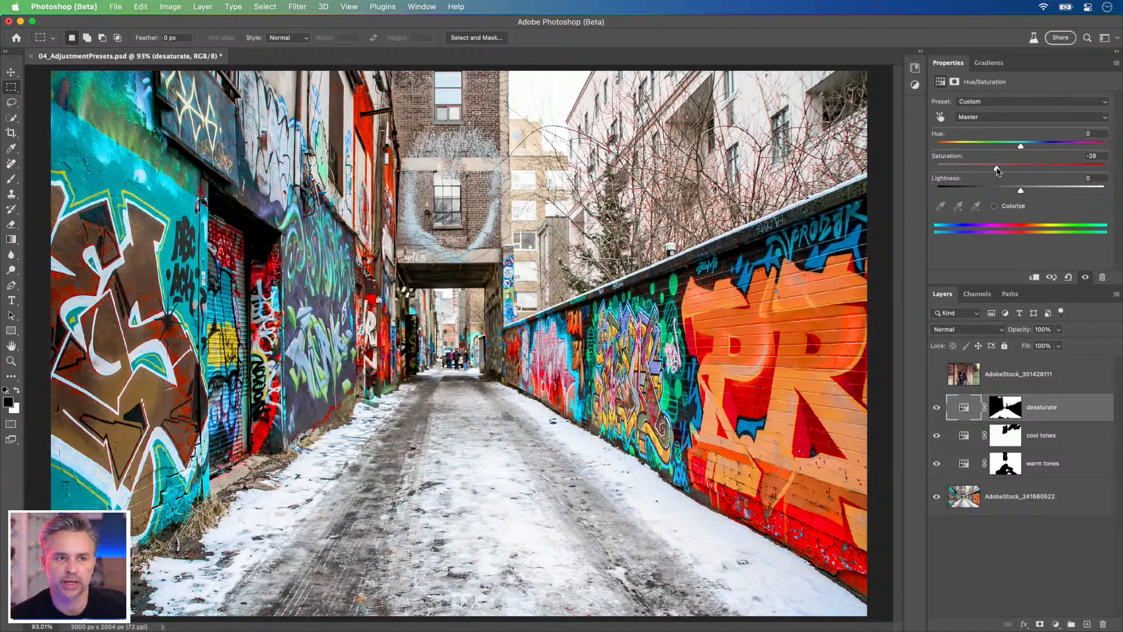
{"action": "key", "text": "super+s"}
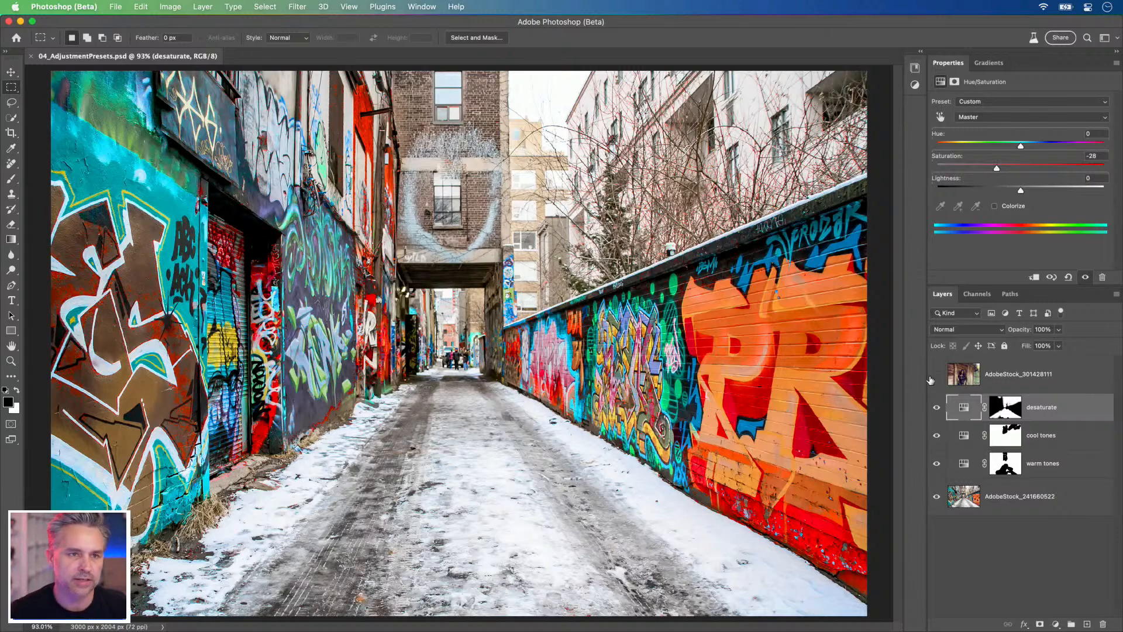
Step: Show and select the AdobeStock_301428111 portrait layer, and open the full collection of adjustment presets
{"action": "left_click", "coordinate": [931, 377]}
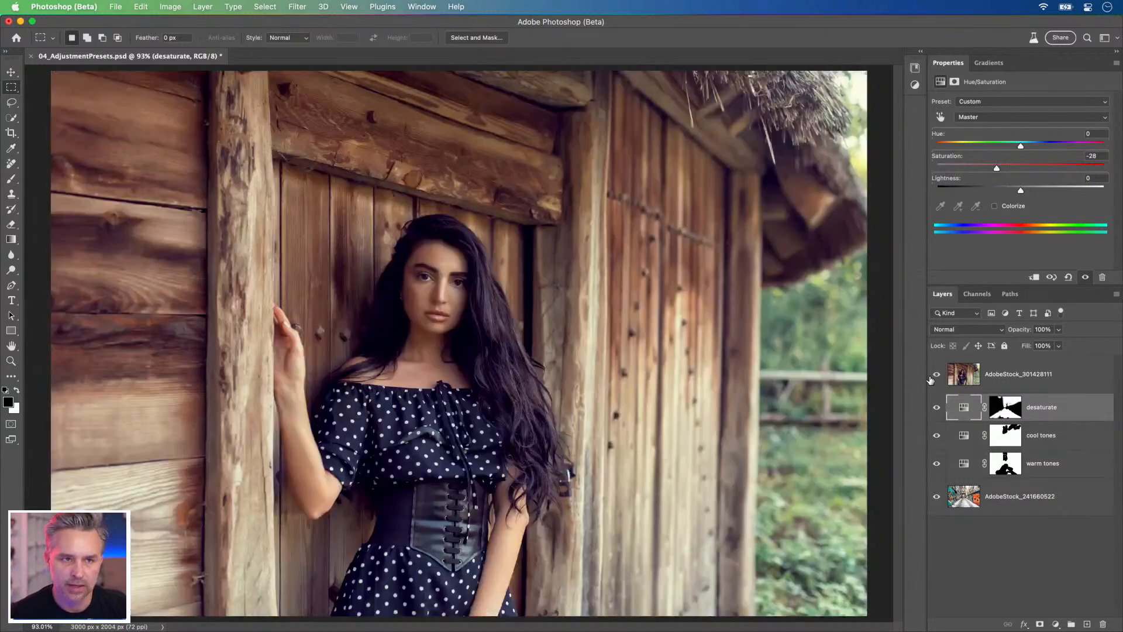
{"action": "left_click", "coordinate": [1011, 384]}
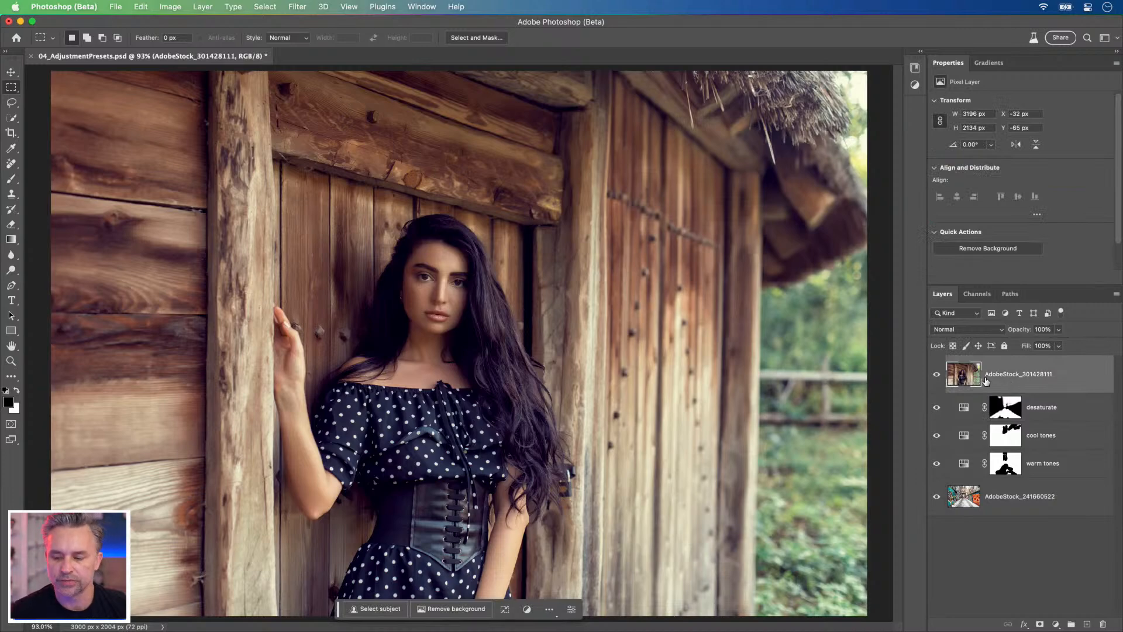
{"action": "left_click", "coordinate": [919, 51]}
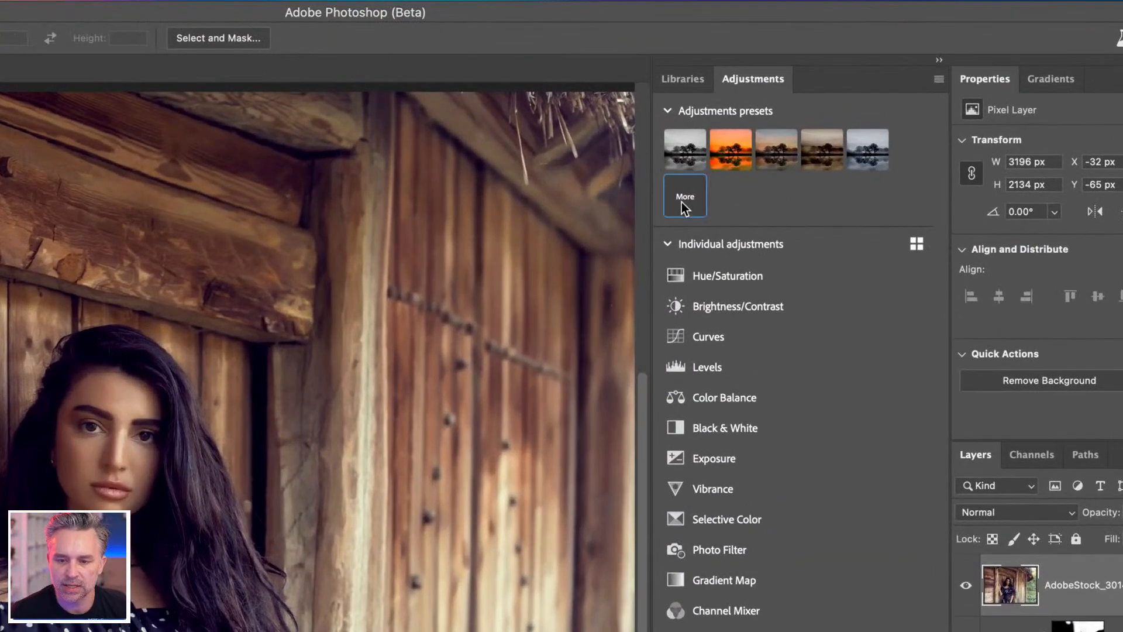
{"action": "left_click", "coordinate": [763, 135]}
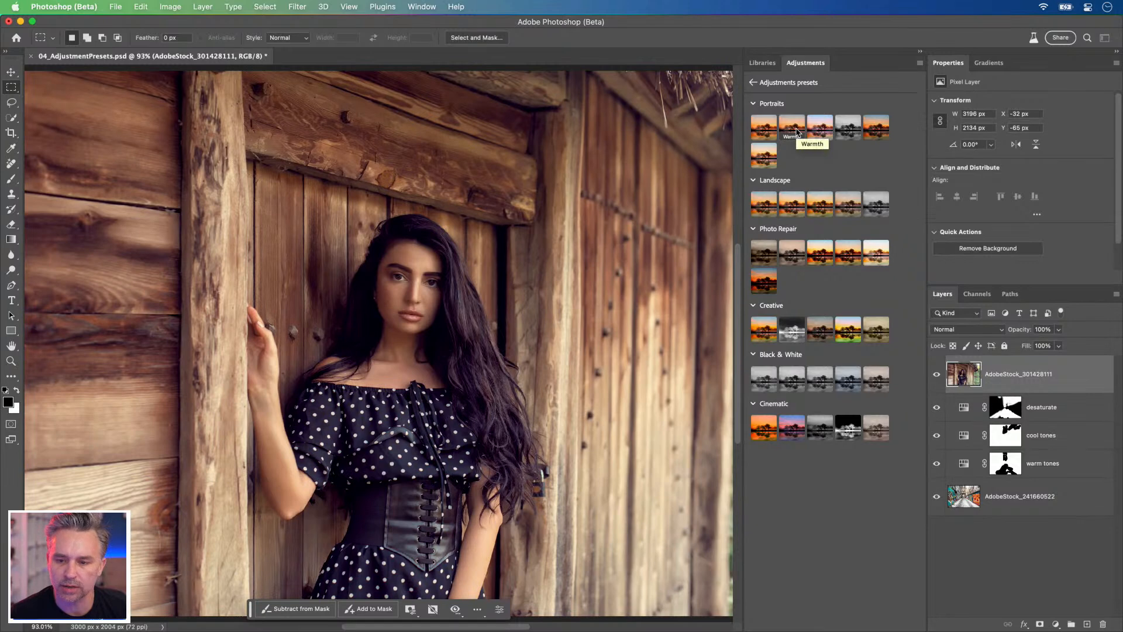
Step: Apply the Portraits Warmth preset to the portrait, and group the alley photo with its warm, cool and desaturate layers
{"action": "left_click", "coordinate": [796, 133]}
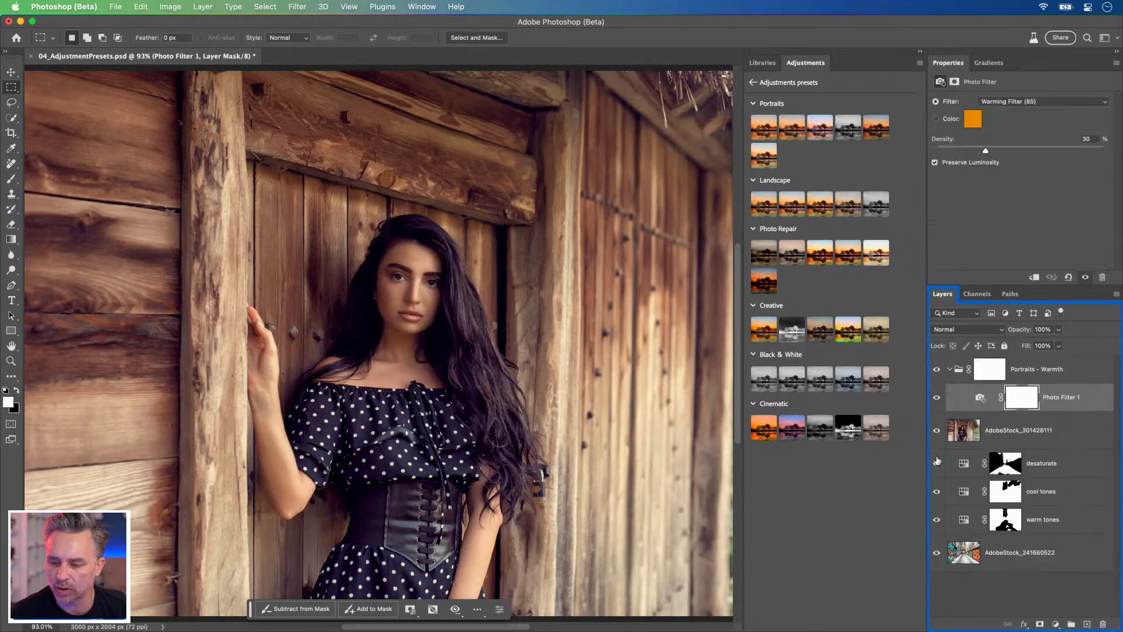
{"action": "left_click", "coordinate": [1066, 471]}
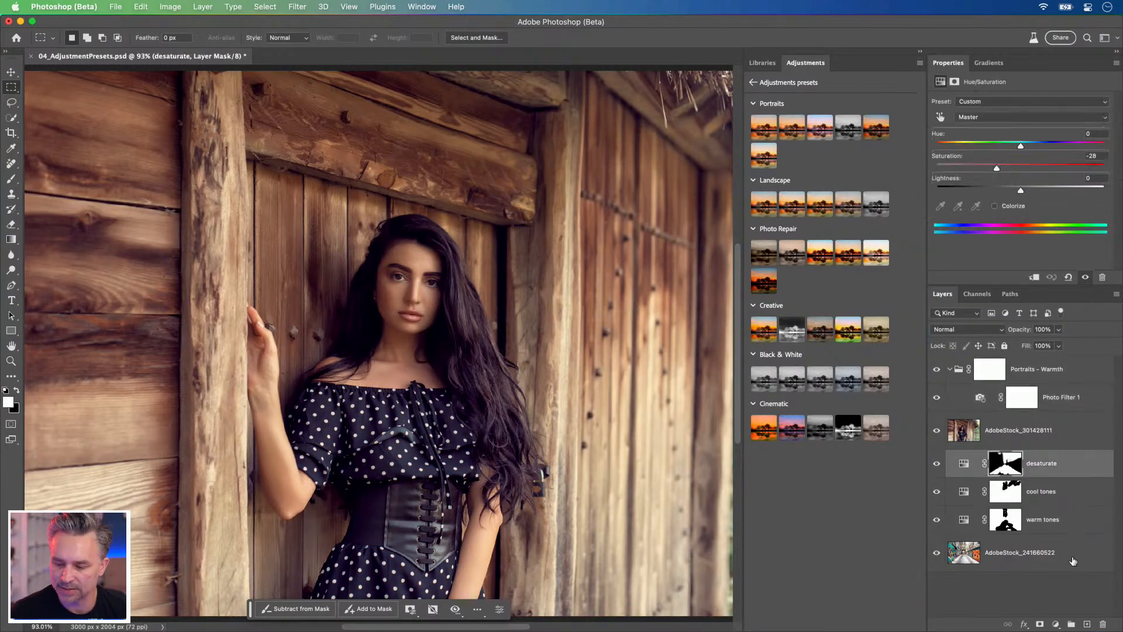
{"action": "left_click", "coordinate": [1071, 557], "text": "shift"}
{"action": "key", "text": "super+g"}
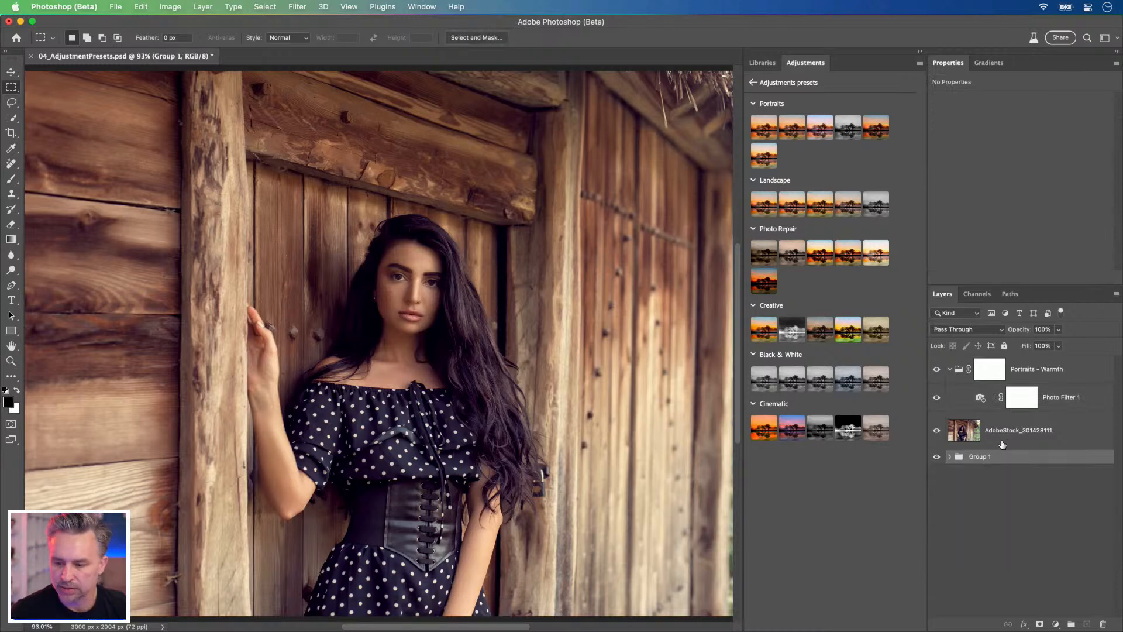
{"action": "left_click", "coordinate": [1011, 436]}
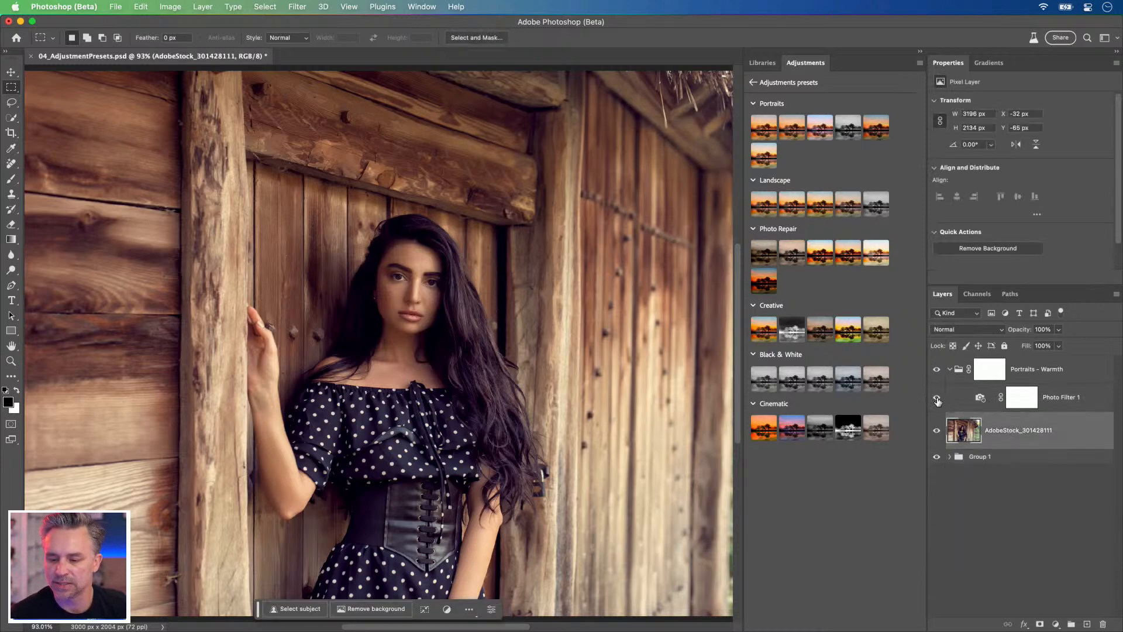
Step: Try Cooling Filter (LBB) on the Warmth preset's photo filter, and return it to Warming Filter (85)
{"action": "left_click", "coordinate": [980, 400]}
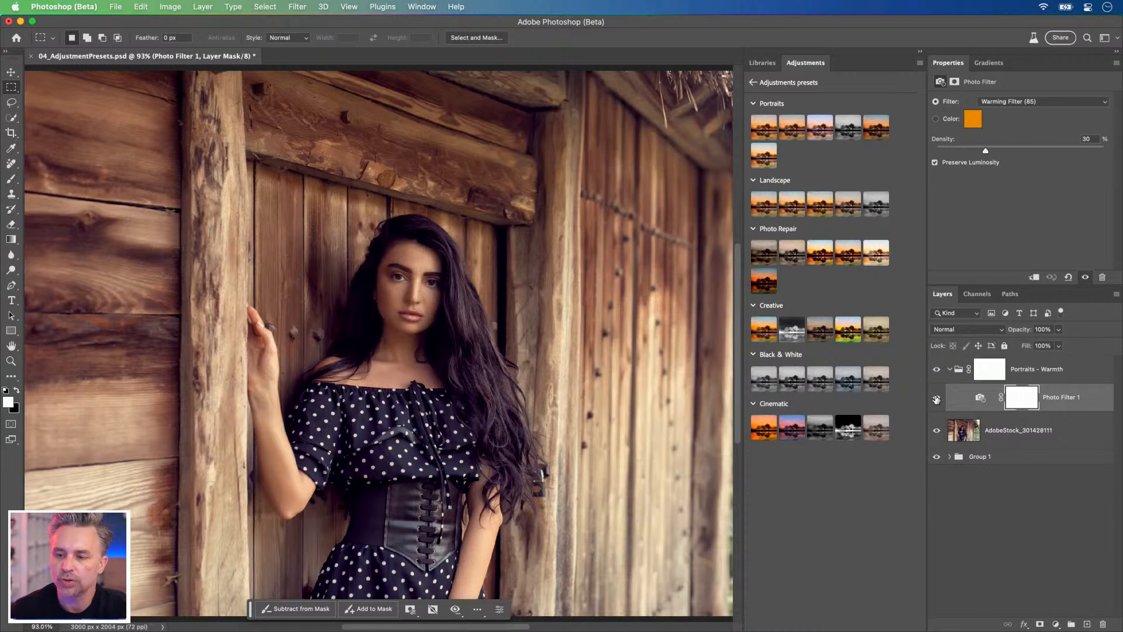
{"action": "left_click", "coordinate": [1073, 102]}
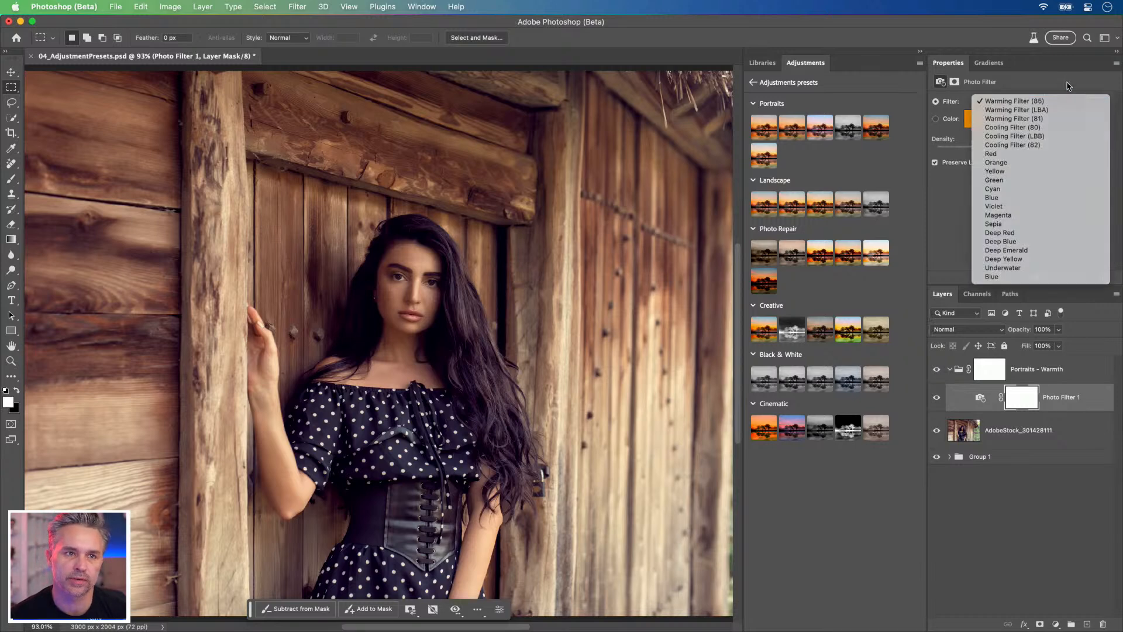
{"action": "left_click", "coordinate": [1068, 86]}
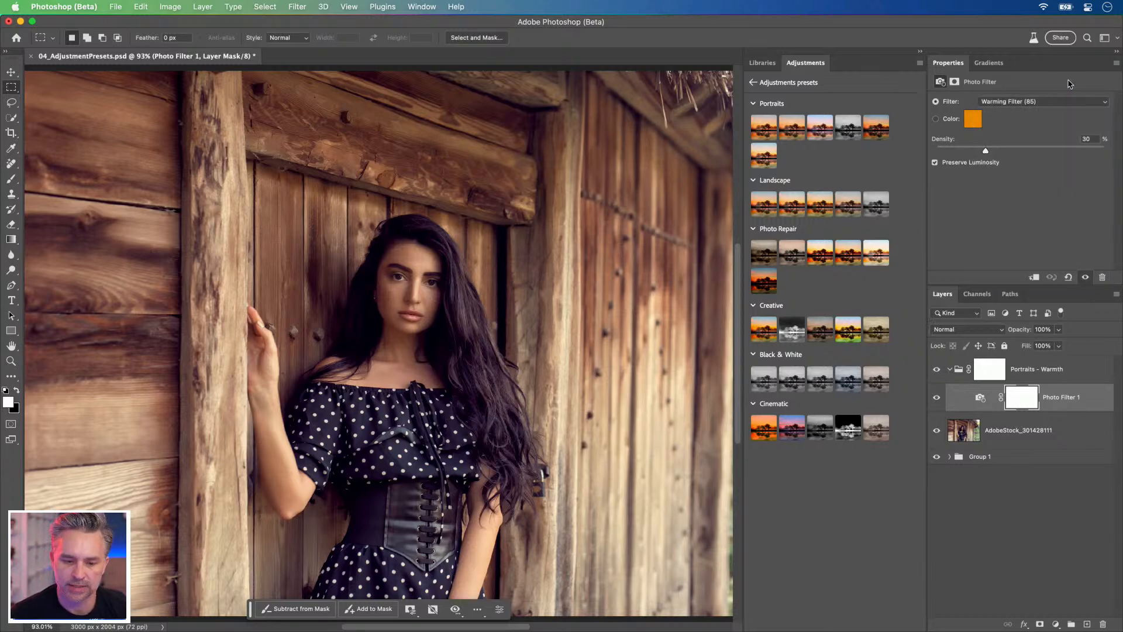
{"action": "left_click", "coordinate": [1005, 102]}
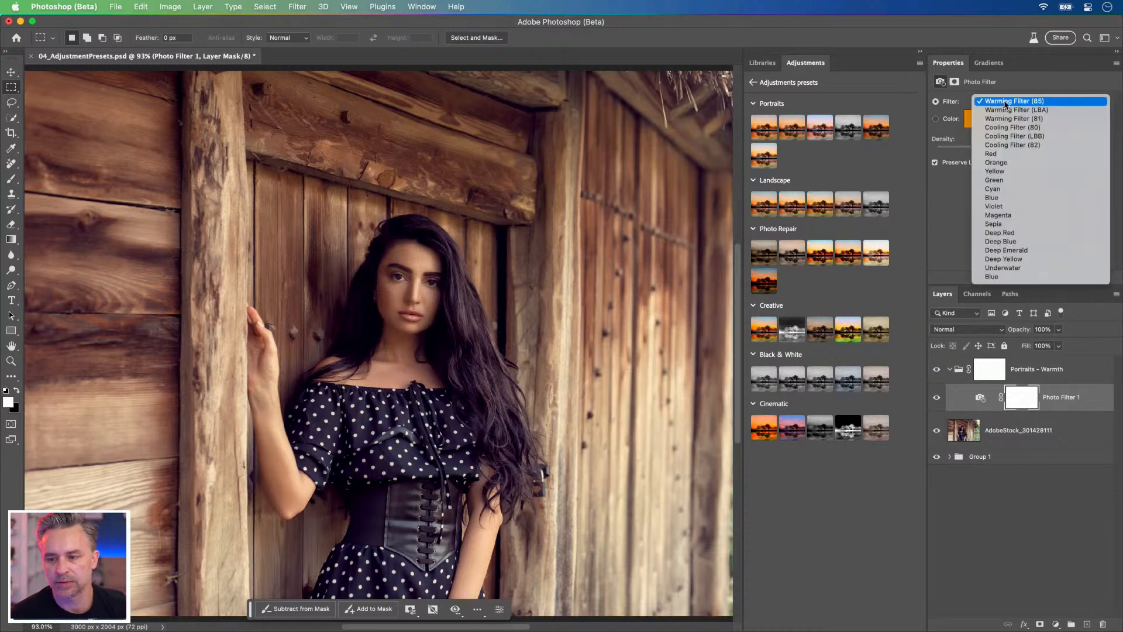
{"action": "left_click", "coordinate": [1006, 103]}
{"action": "left_click", "coordinate": [1006, 102]}
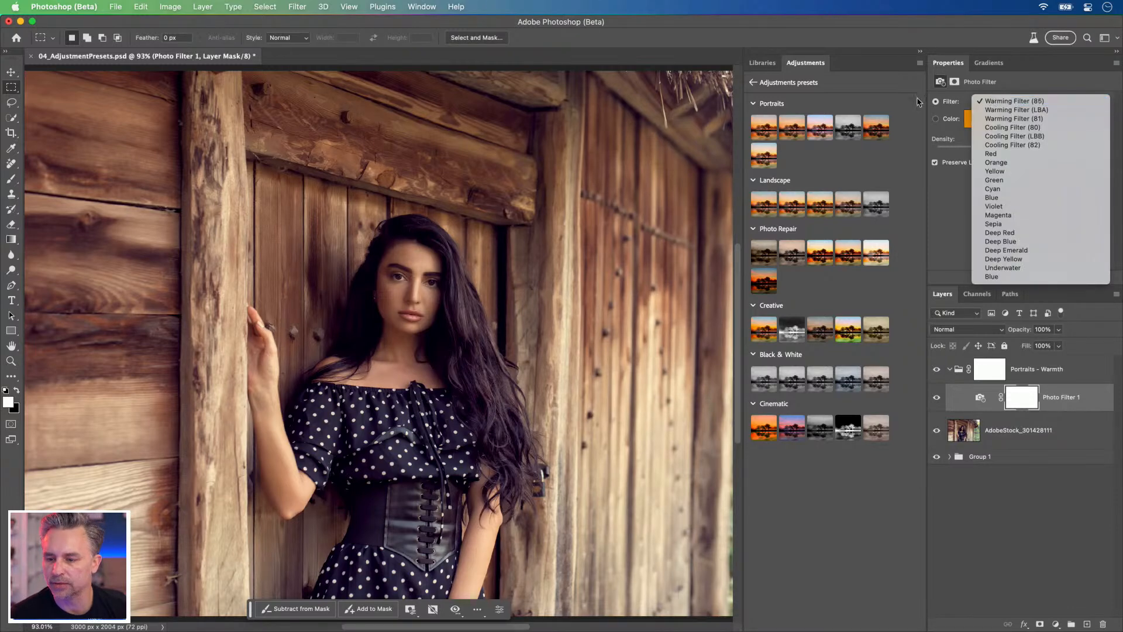
{"action": "left_click", "coordinate": [1020, 135]}
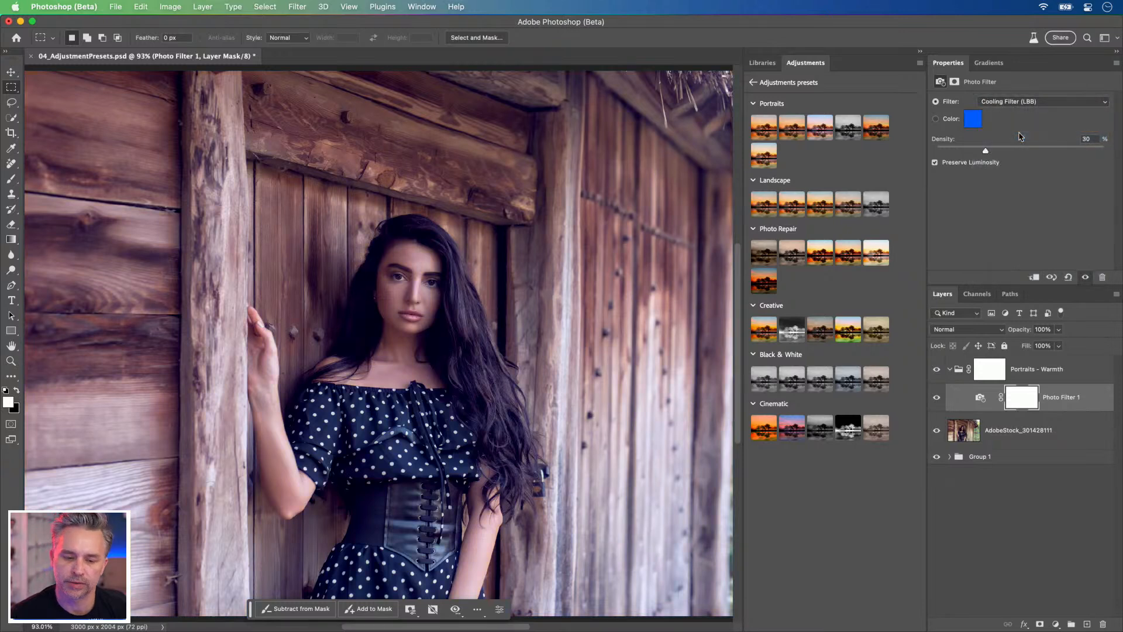
{"action": "left_click", "coordinate": [1011, 103]}
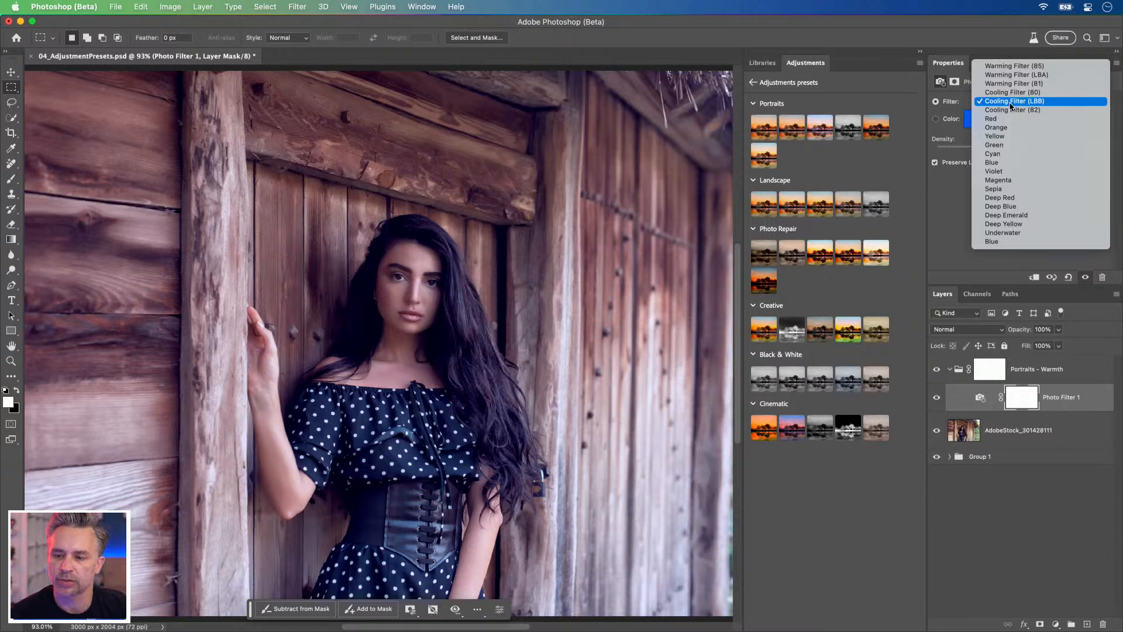
{"action": "left_click", "coordinate": [1015, 67]}
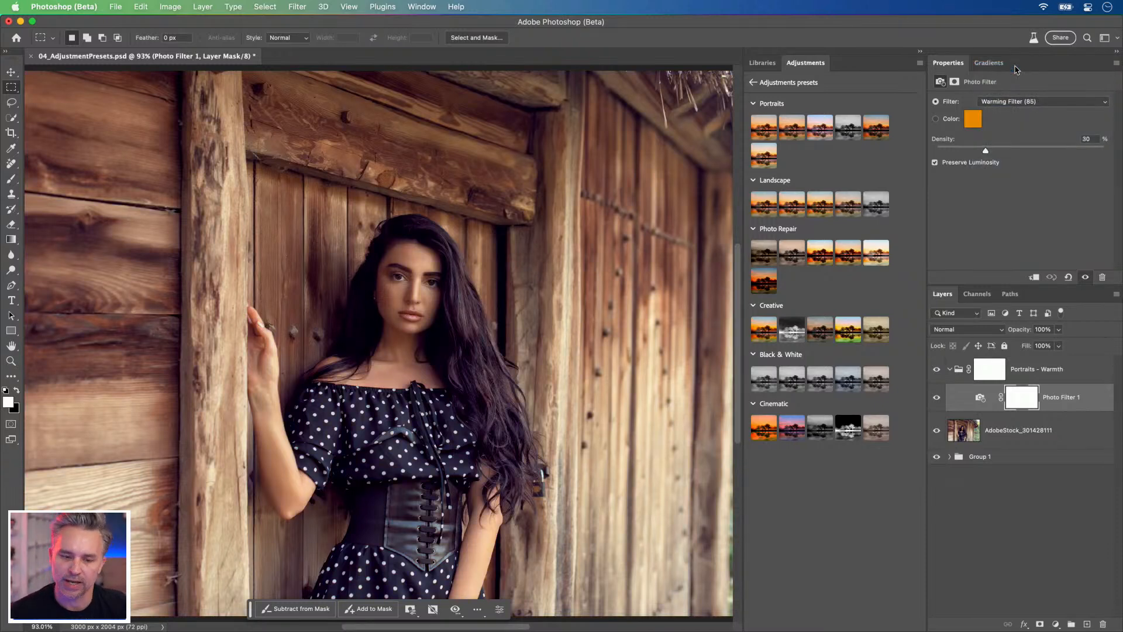
Step: Duplicate the portrait layer, hide the original and Group 1, and remove the background from the copy
{"action": "left_click", "coordinate": [950, 370]}
{"action": "left_click", "coordinate": [994, 404]}
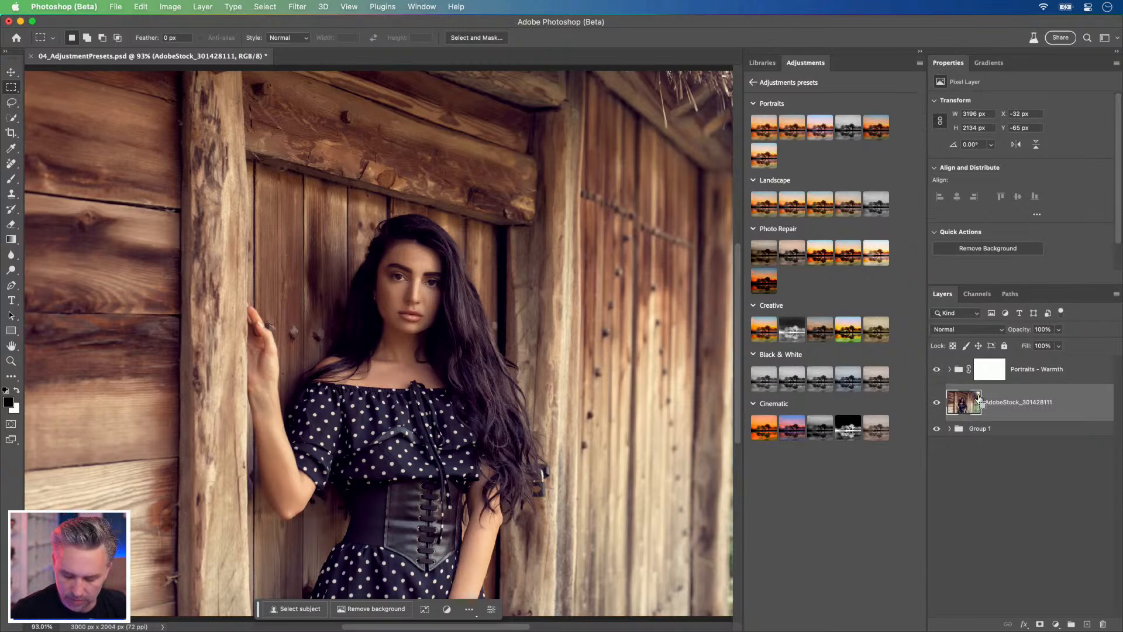
{"action": "key", "text": "super+j"}
{"action": "left_click", "coordinate": [936, 440]}
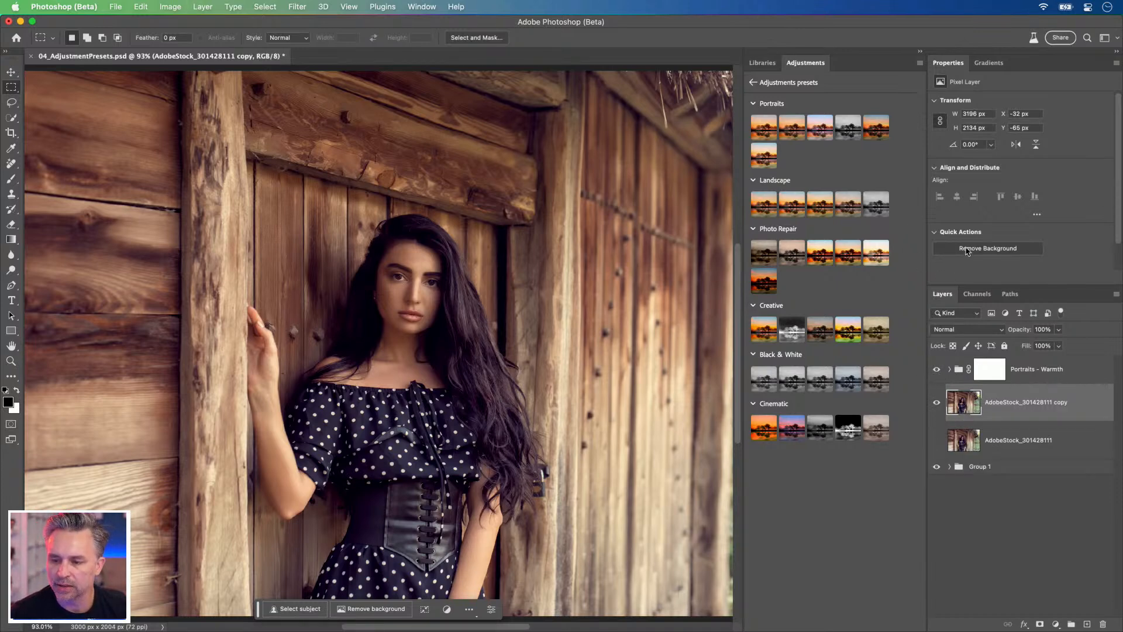
{"action": "left_click", "coordinate": [936, 466]}
{"action": "left_click", "coordinate": [973, 253]}
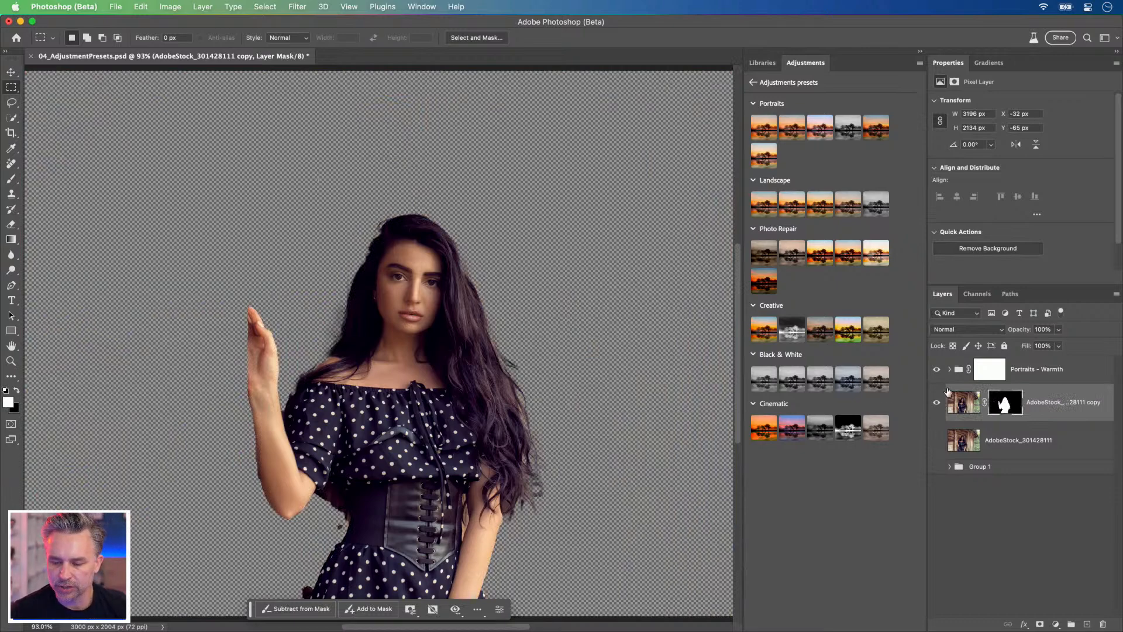
Step: Rename the masked portrait copy as subject and the original as background, and show the background layer
{"action": "double_click", "coordinate": [1040, 402]}
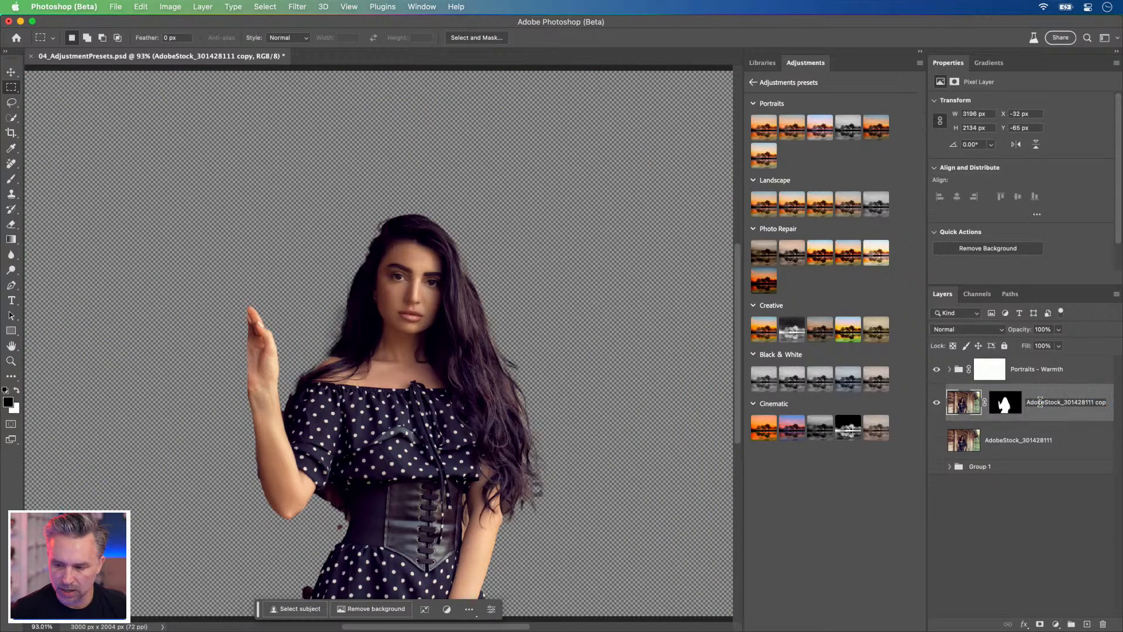
{"action": "key", "text": "super+a"}
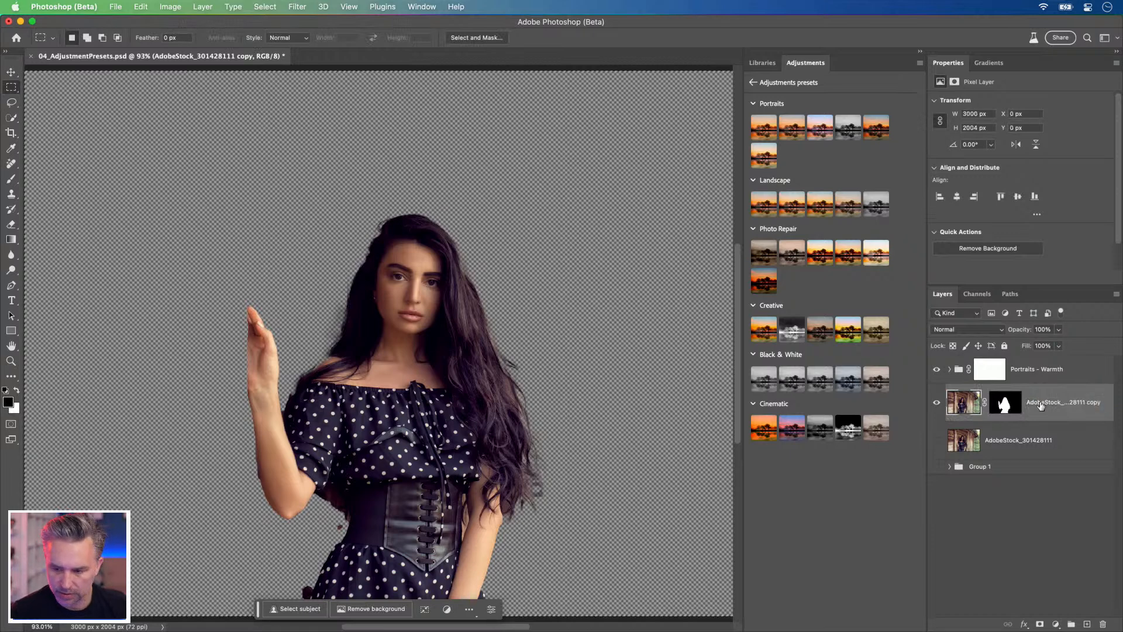
{"action": "type", "text": "subject"}
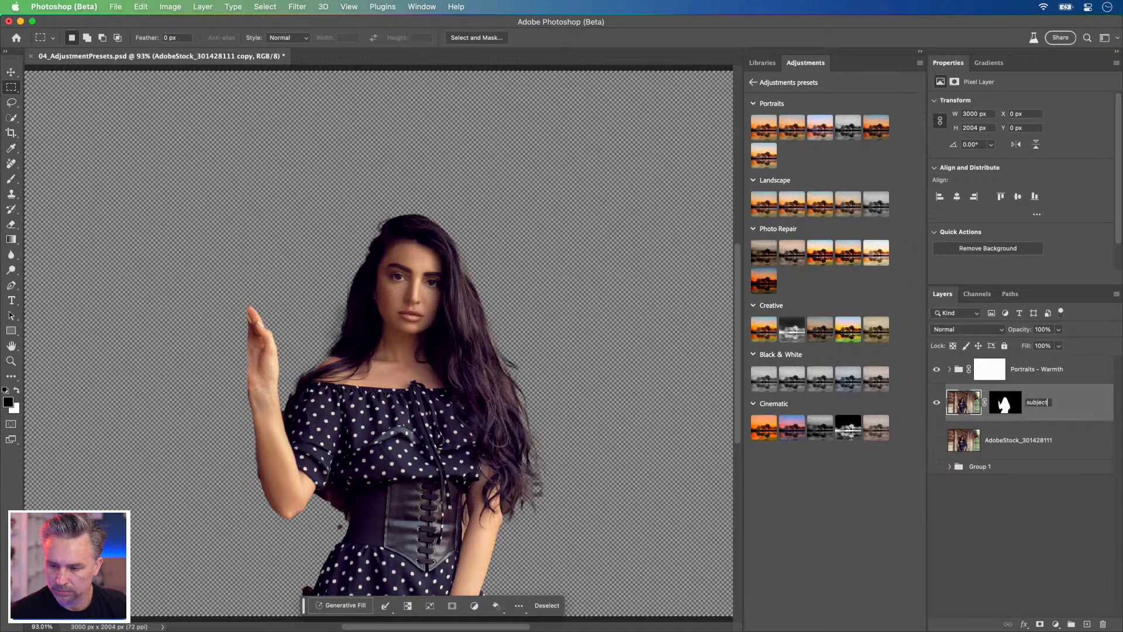
{"action": "key", "text": "Return"}
{"action": "double_click", "coordinate": [1036, 439]}
{"action": "type", "text": "background"}
{"action": "key", "text": "Return"}
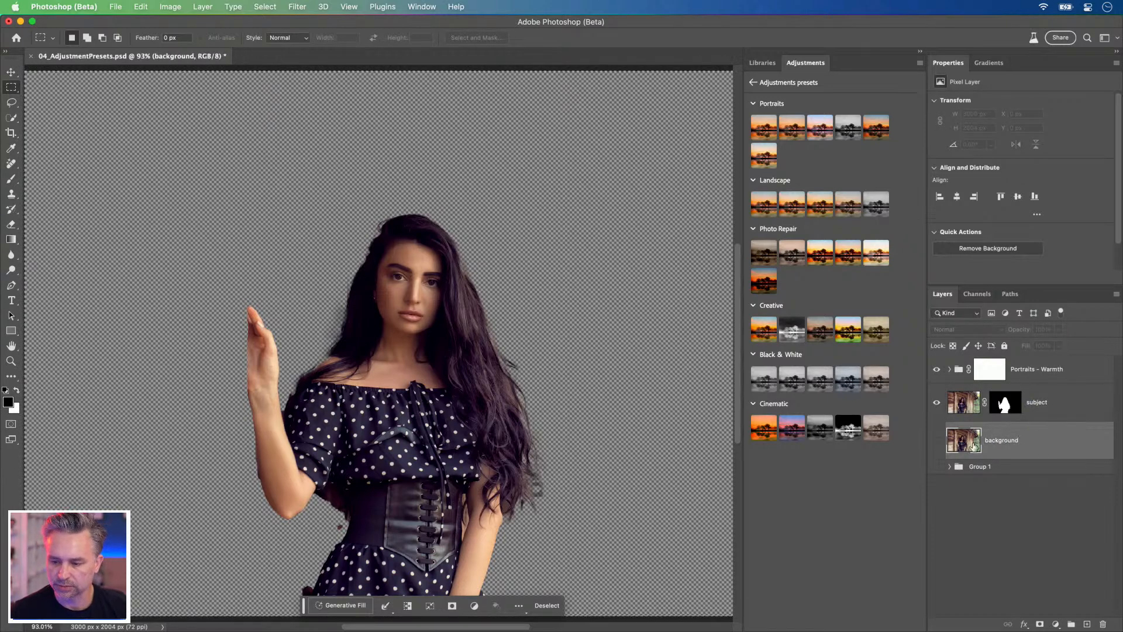
{"action": "left_click", "coordinate": [936, 440]}
Step: Expand the Portraits - Warmth group and move Photo Filter 1 out of it, above the subject layer
{"action": "left_click", "coordinate": [1045, 379]}
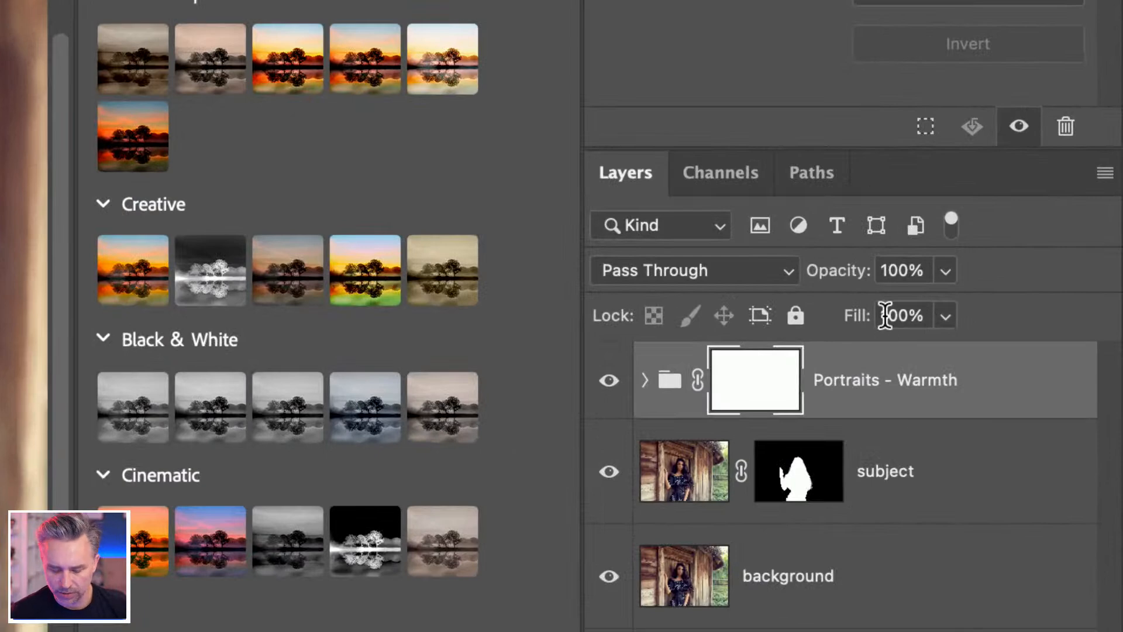
{"action": "left_click", "coordinate": [914, 404]}
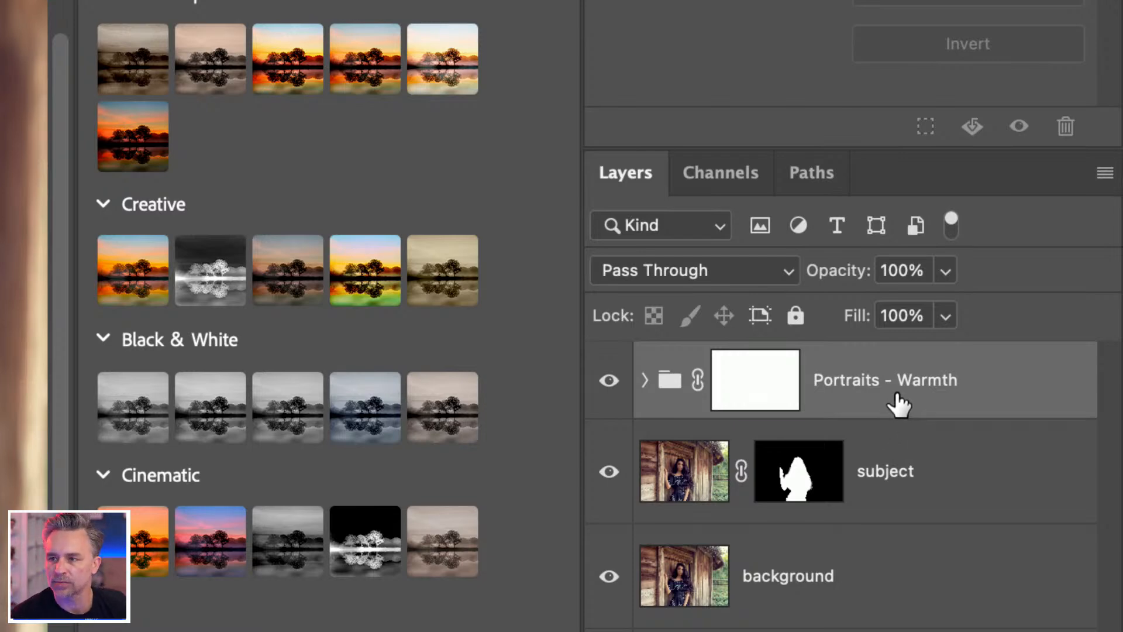
{"action": "left_click", "coordinate": [644, 381]}
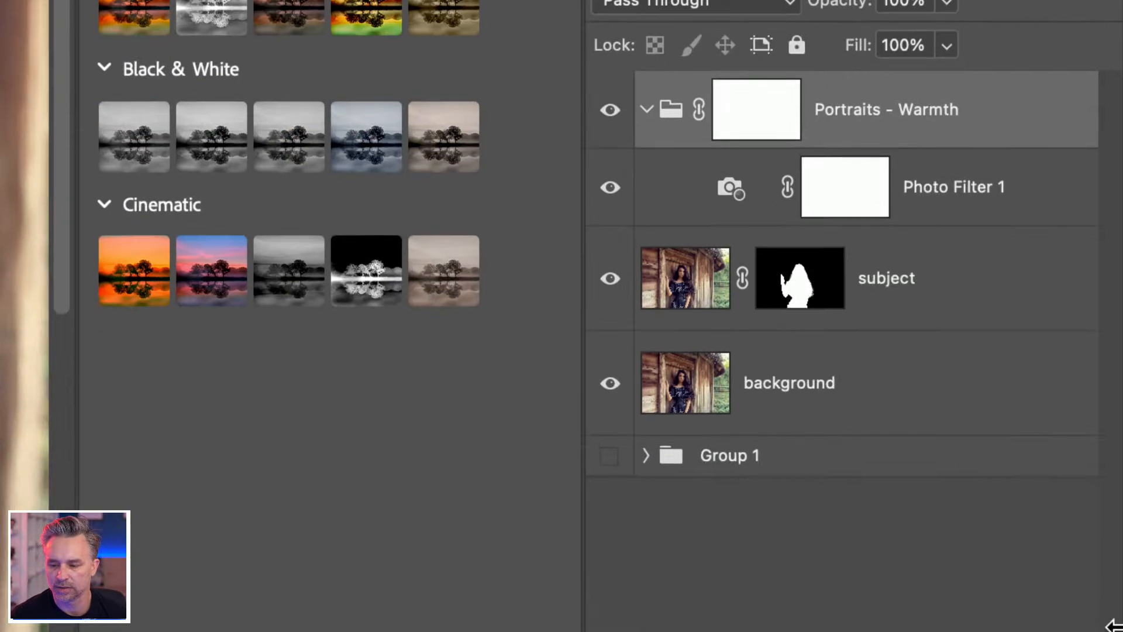
{"action": "left_click", "coordinate": [998, 202]}
{"action": "left_click_drag", "start_coordinate": [938, 186], "coordinate": [951, 258]}
Step: Delete the Portraits - Warmth group's layer mask, place Photo Filter 1 beneath the subject layer, and remove the emptied group
{"action": "left_click", "coordinate": [898, 124]}
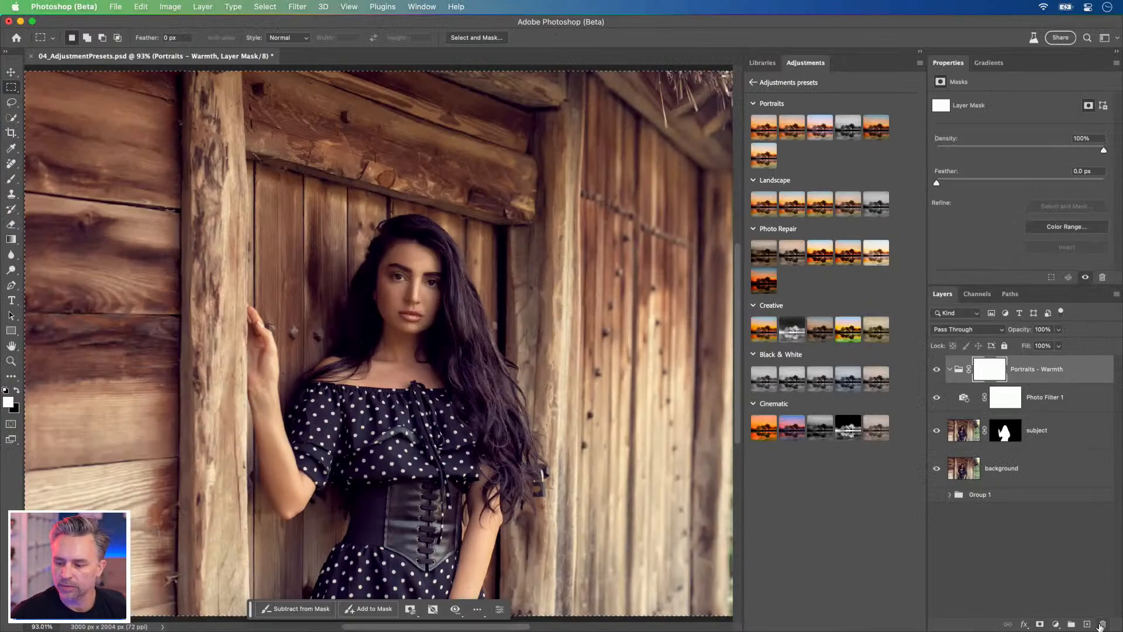
{"action": "left_click", "coordinate": [1102, 625]}
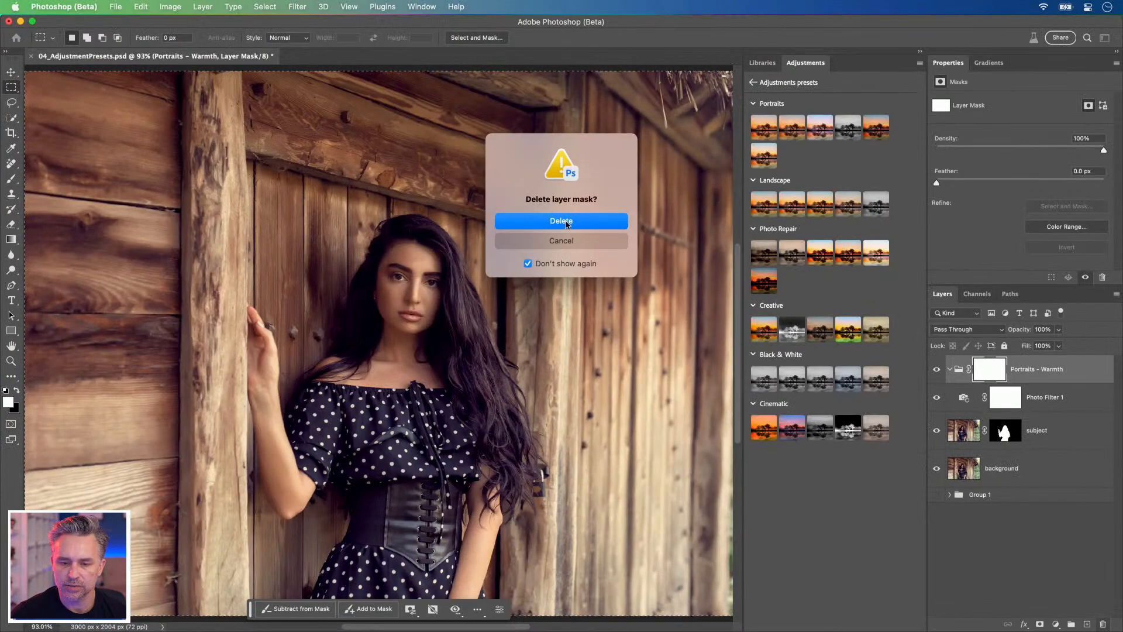
{"action": "left_click", "coordinate": [566, 222]}
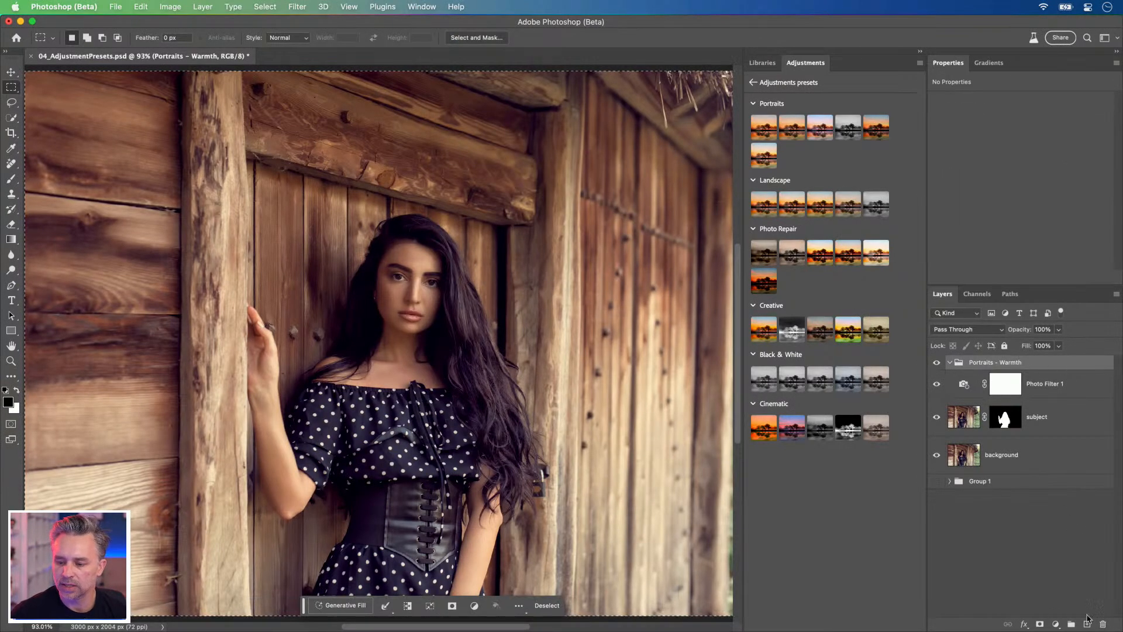
{"action": "left_click_drag", "start_coordinate": [1050, 386], "coordinate": [1049, 434]}
{"action": "left_click", "coordinate": [1050, 362]}
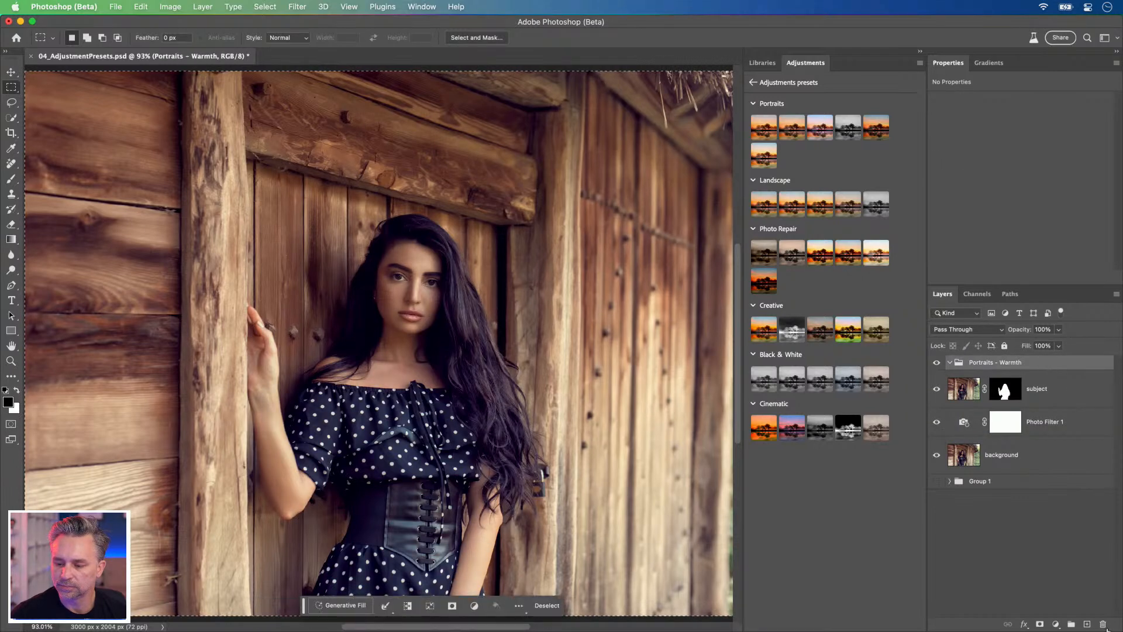
{"action": "key", "text": "ctrl+shift+g"}
Step: Move Photo Filter 1 above the subject layer as a clipping layer, and set its Density to 33%
{"action": "left_click_drag", "start_coordinate": [1043, 413], "coordinate": [1046, 359]}
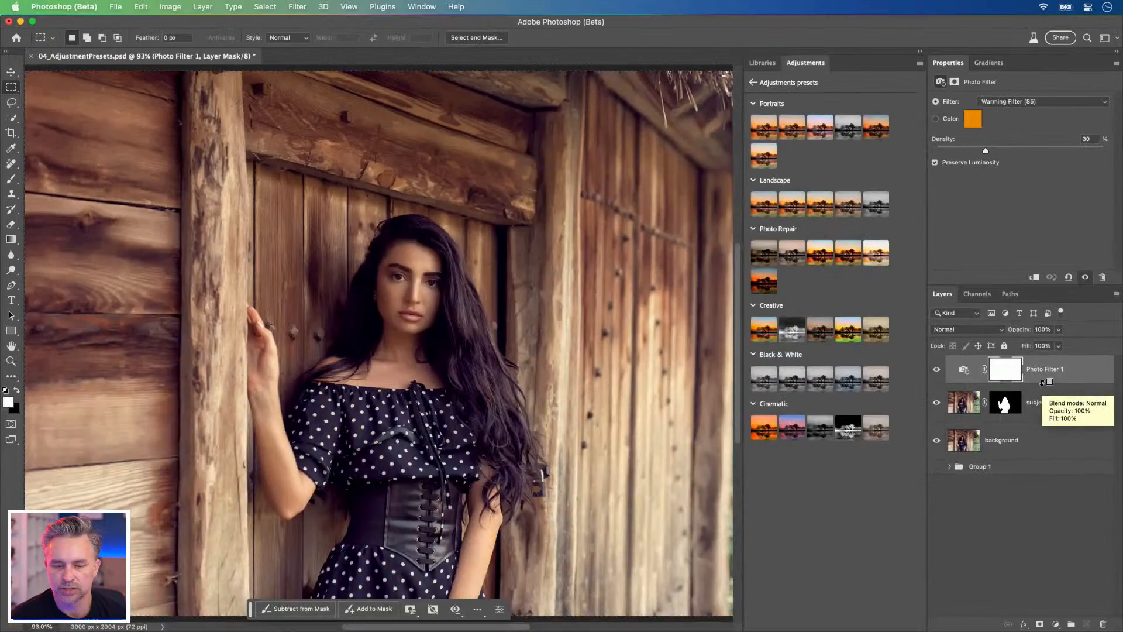
{"action": "left_click", "coordinate": [1041, 383], "text": "alt"}
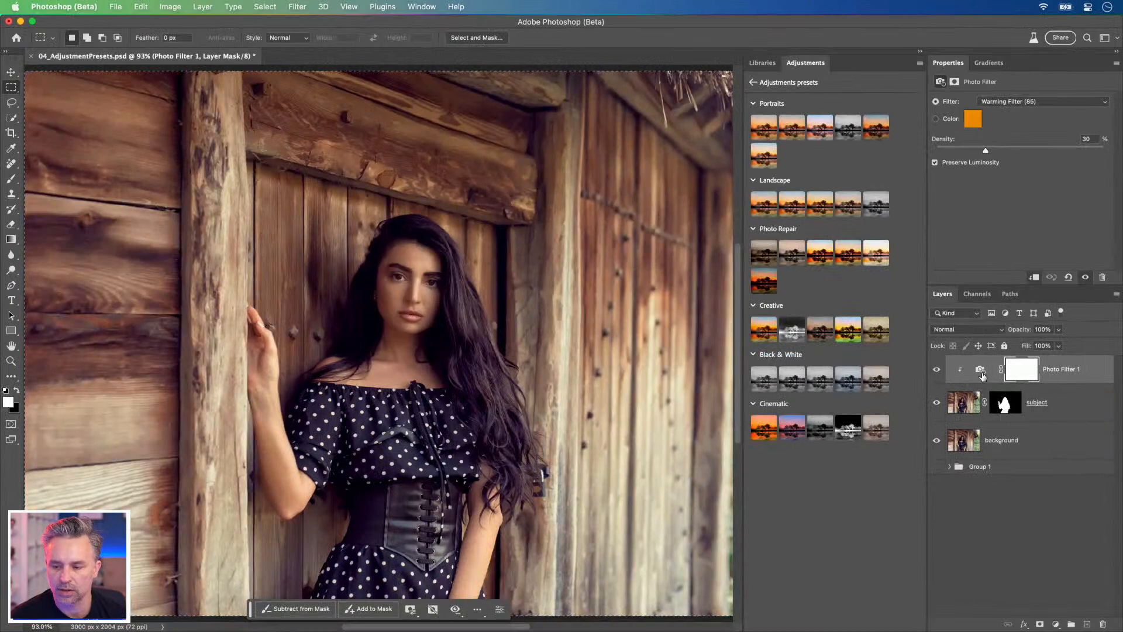
{"action": "mouse_move", "coordinate": [985, 150]}
{"action": "left_mouse_down"}
{"action": "mouse_move", "coordinate": [1120, 157]}
{"action": "mouse_move", "coordinate": [978, 151]}
{"action": "left_mouse_up"}
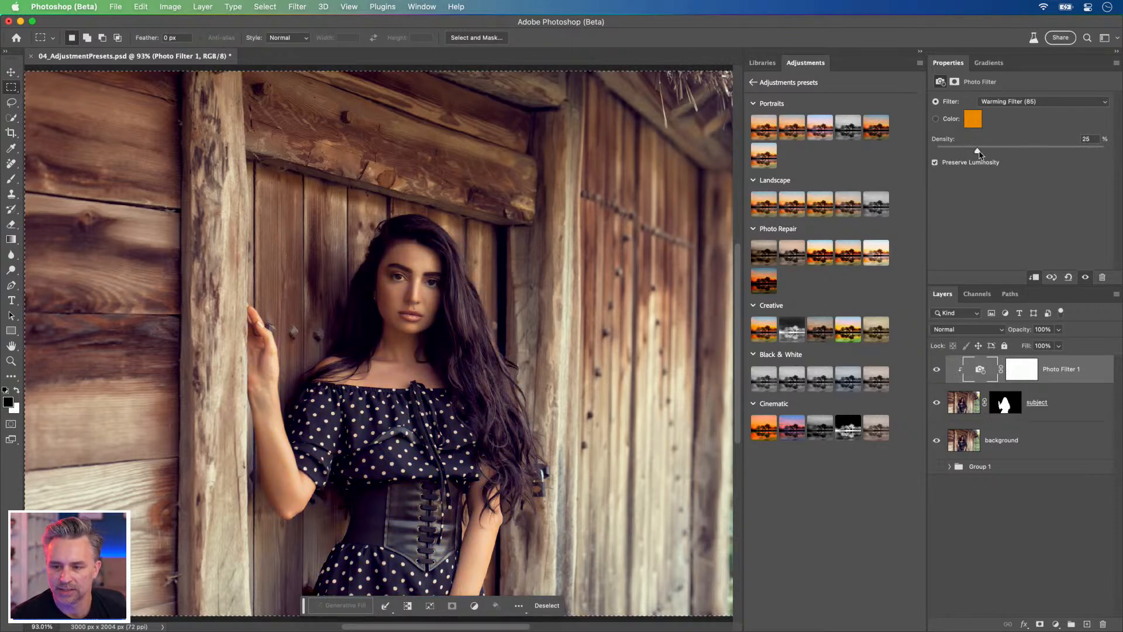
{"action": "left_click_drag", "start_coordinate": [978, 151], "coordinate": [992, 153]}
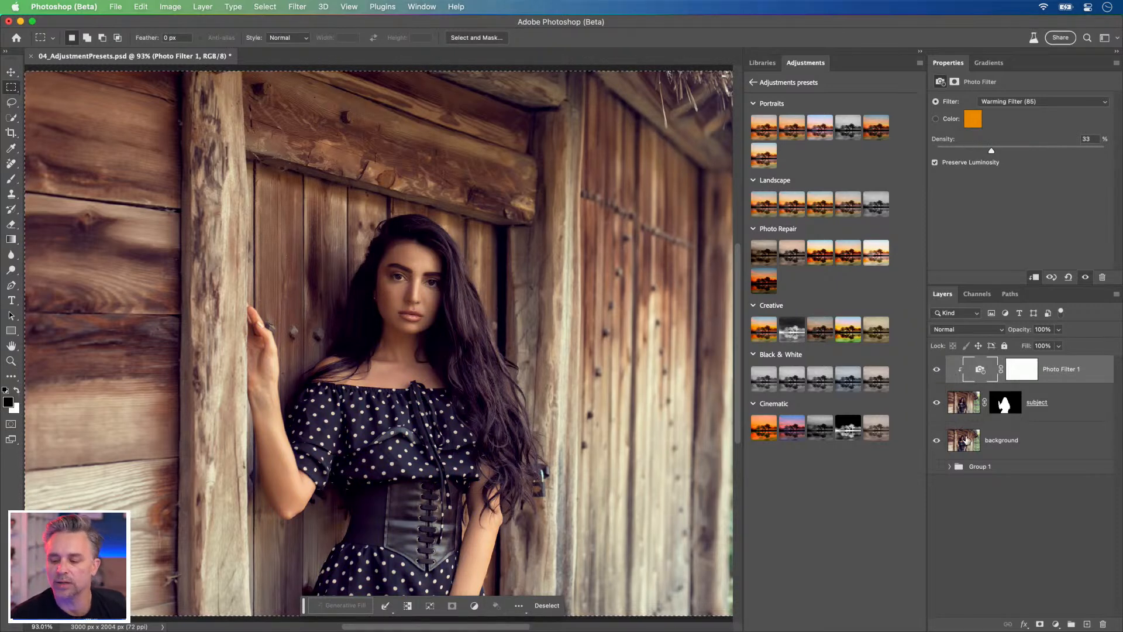
Step: Preview several presets on the background layer, apply the Creative Dark Fade preset to it, and select the resulting group
{"action": "left_click", "coordinate": [966, 440]}
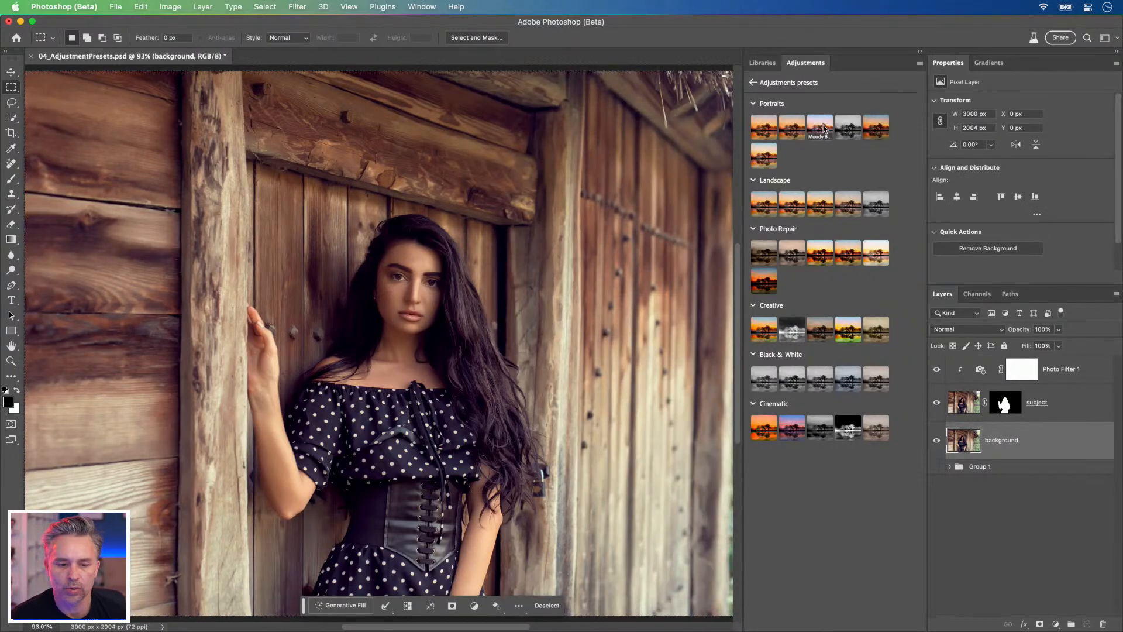
{"action": "left_click", "coordinate": [825, 129]}
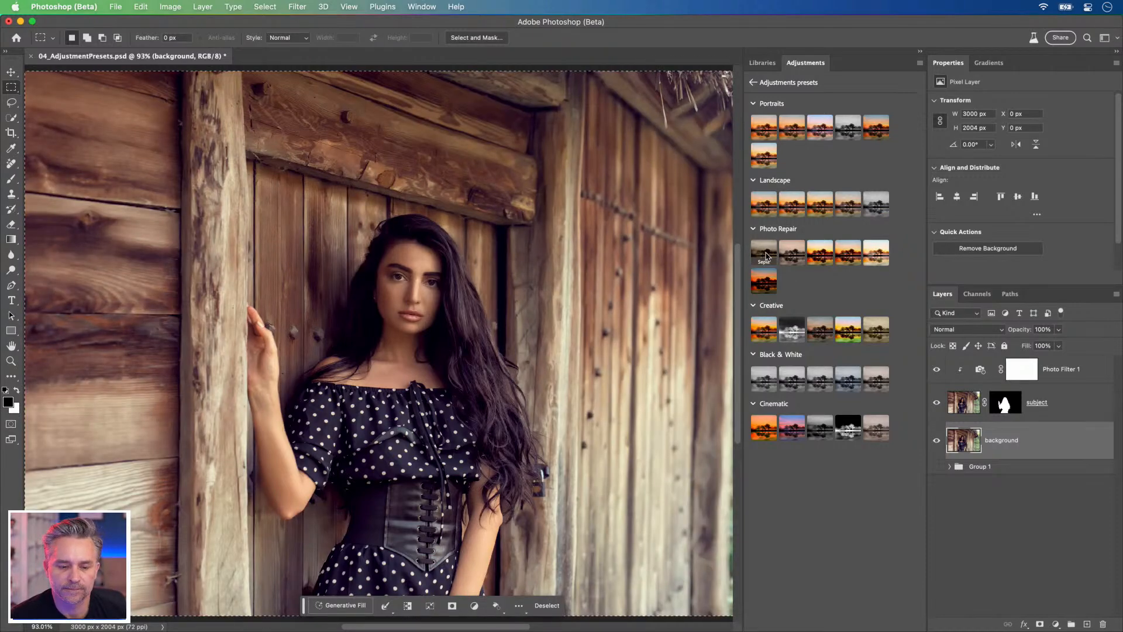
{"action": "left_click", "coordinate": [767, 255]}
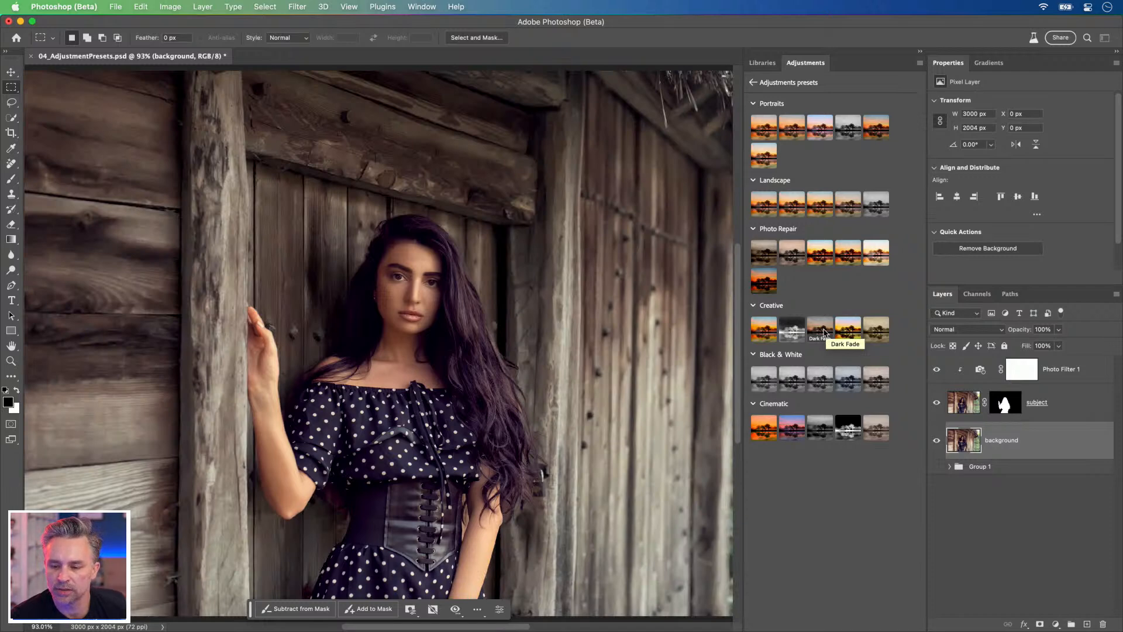
{"action": "left_click", "coordinate": [825, 332]}
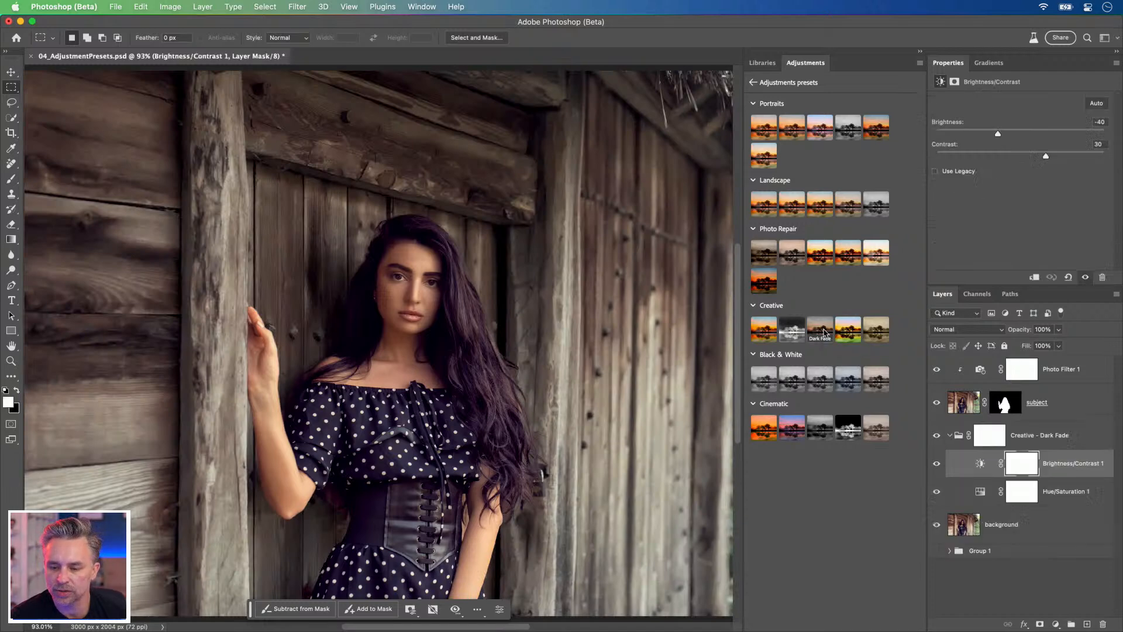
{"action": "left_click", "coordinate": [1053, 437]}
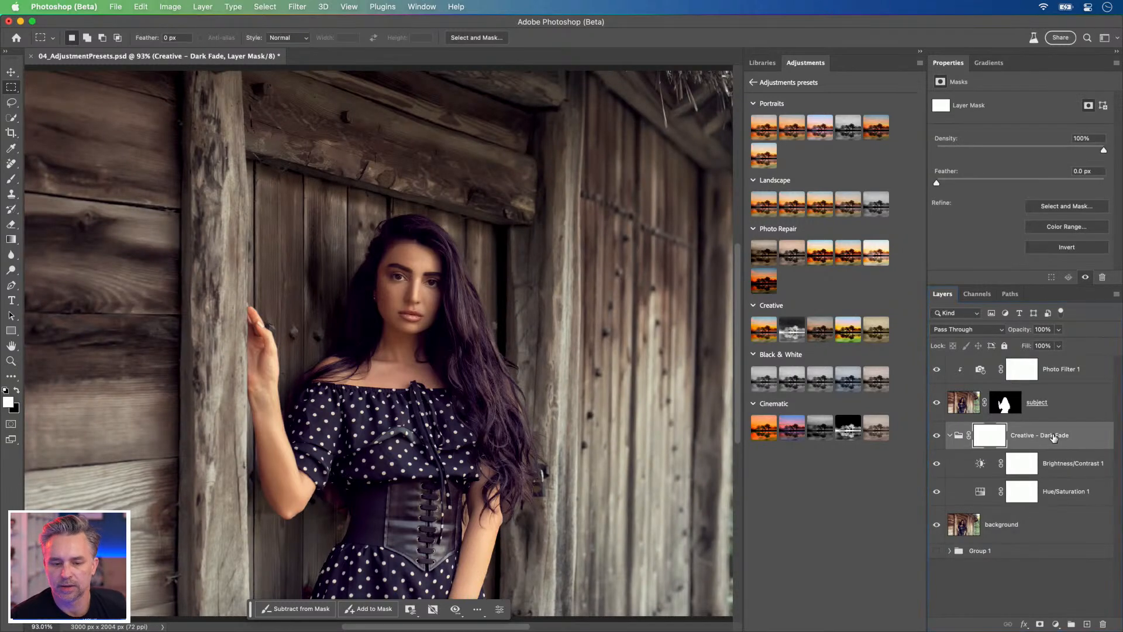
Step: Compare the image with and without the Creative - Dark Fade group, and leave the group collapsed and hidden
{"action": "left_click", "coordinate": [936, 439]}
{"action": "left_click", "coordinate": [936, 438]}
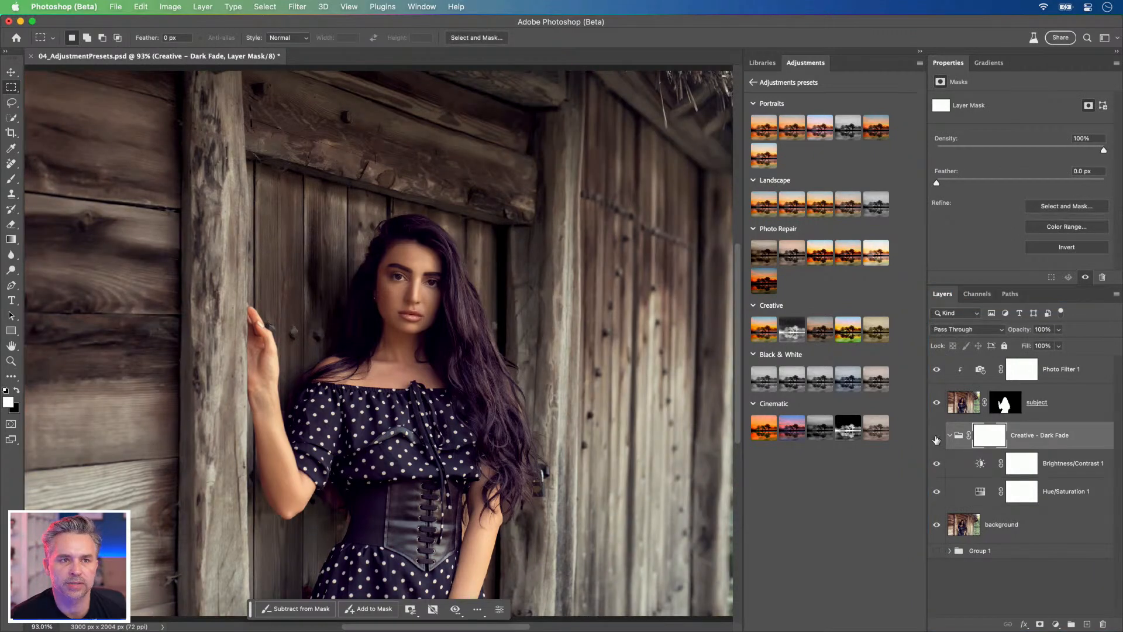
{"action": "left_click", "coordinate": [936, 438]}
{"action": "left_click", "coordinate": [936, 439]}
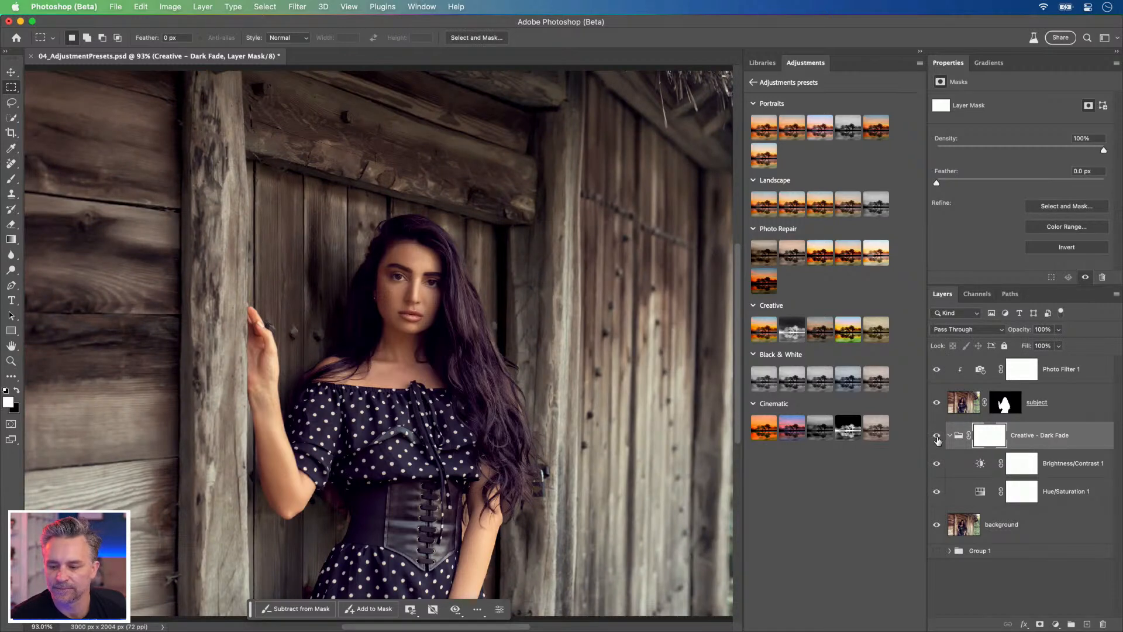
{"action": "left_click", "coordinate": [949, 435]}
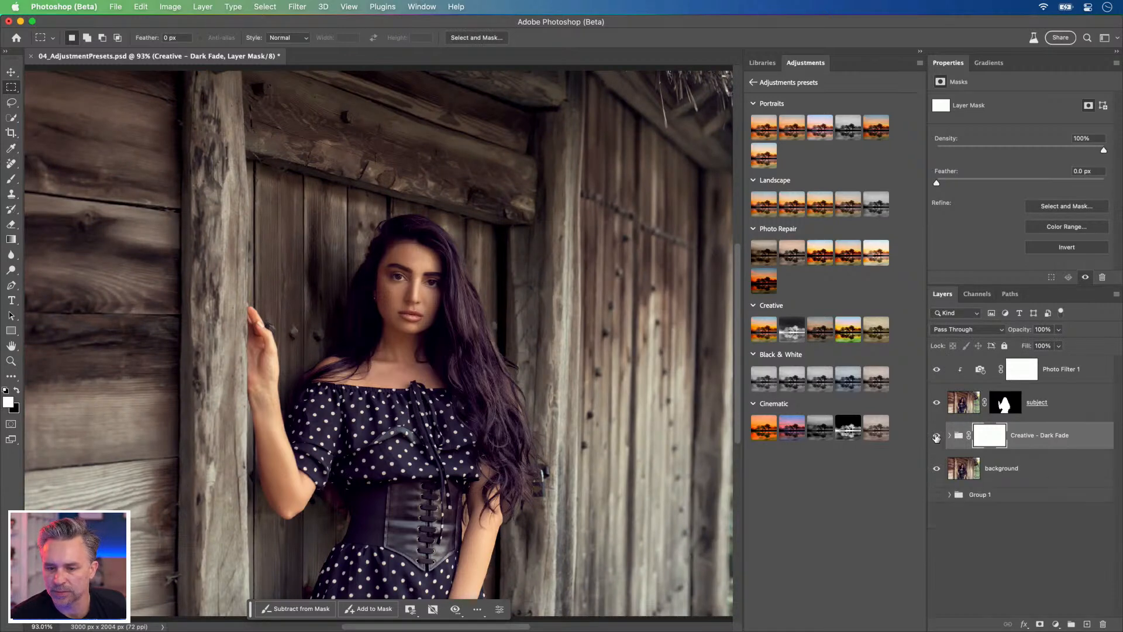
{"action": "left_click", "coordinate": [936, 438]}
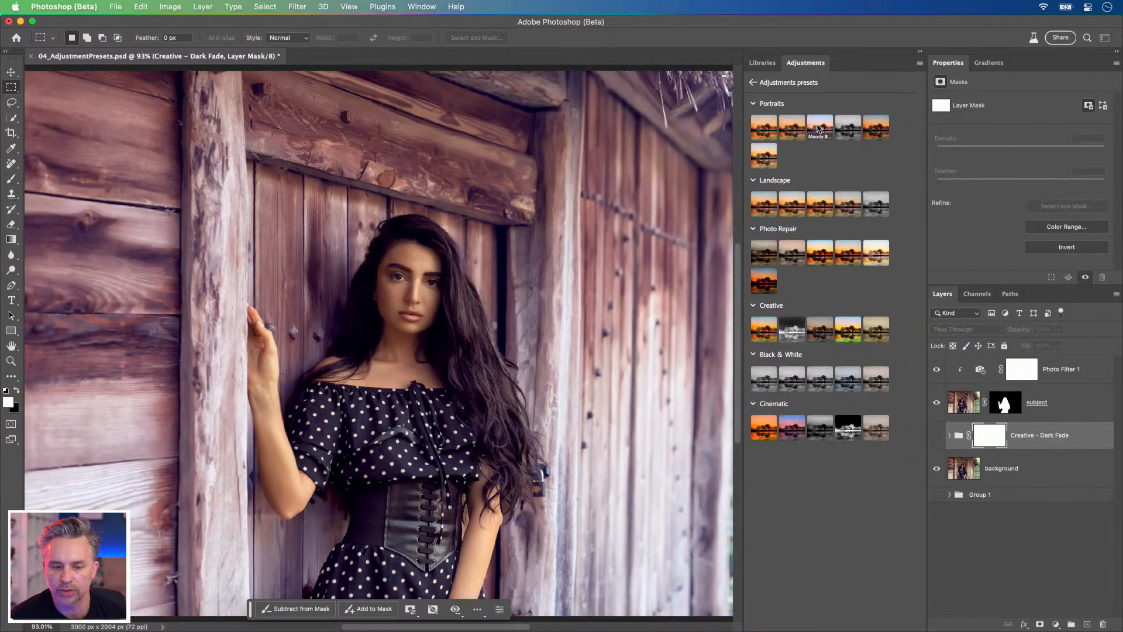
Step: Apply the Moody Blues portrait preset above the hidden Dark Fade group and compare the image with and without it
{"action": "left_click", "coordinate": [819, 129]}
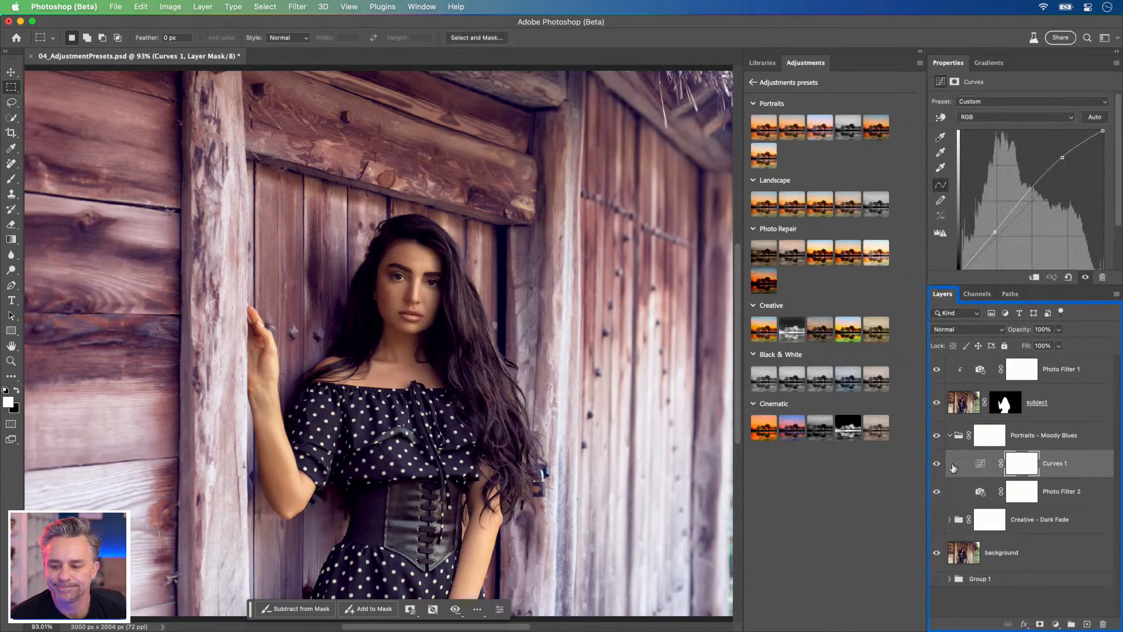
{"action": "left_click", "coordinate": [936, 436]}
{"action": "left_click", "coordinate": [936, 436]}
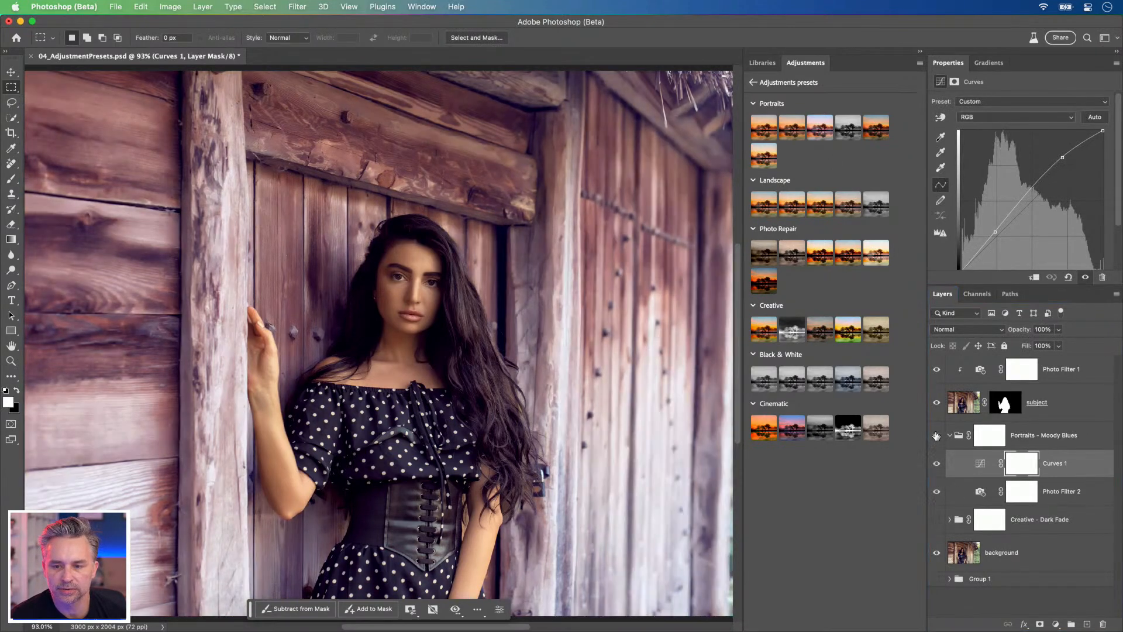
{"action": "left_click", "coordinate": [936, 435]}
{"action": "left_click", "coordinate": [936, 435]}
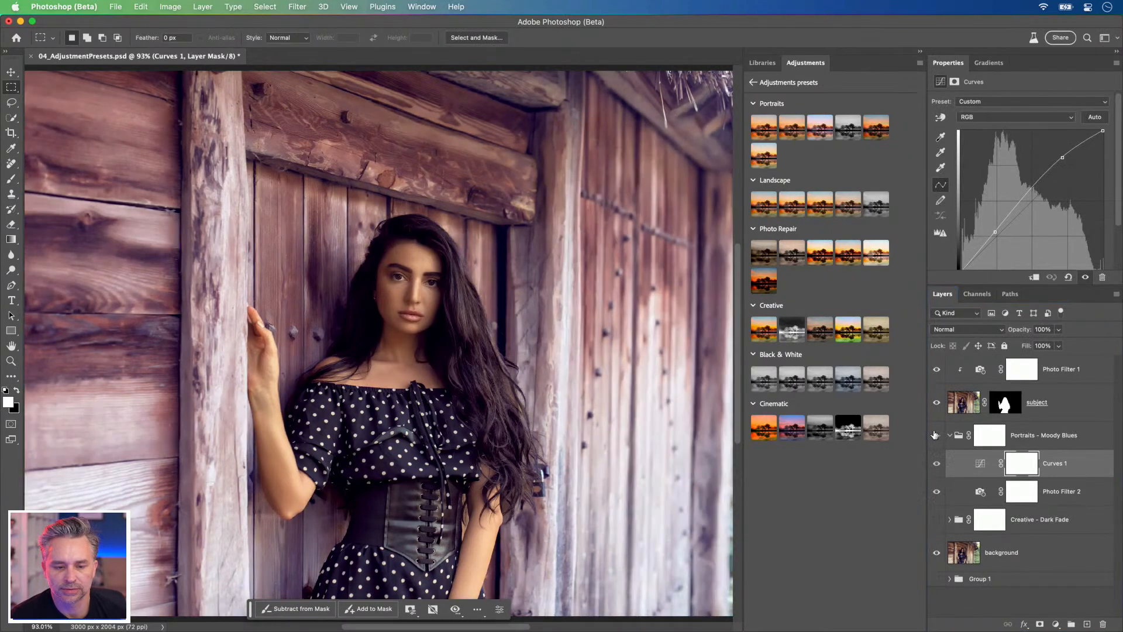
{"action": "left_click", "coordinate": [936, 435]}
{"action": "left_click", "coordinate": [936, 435]}
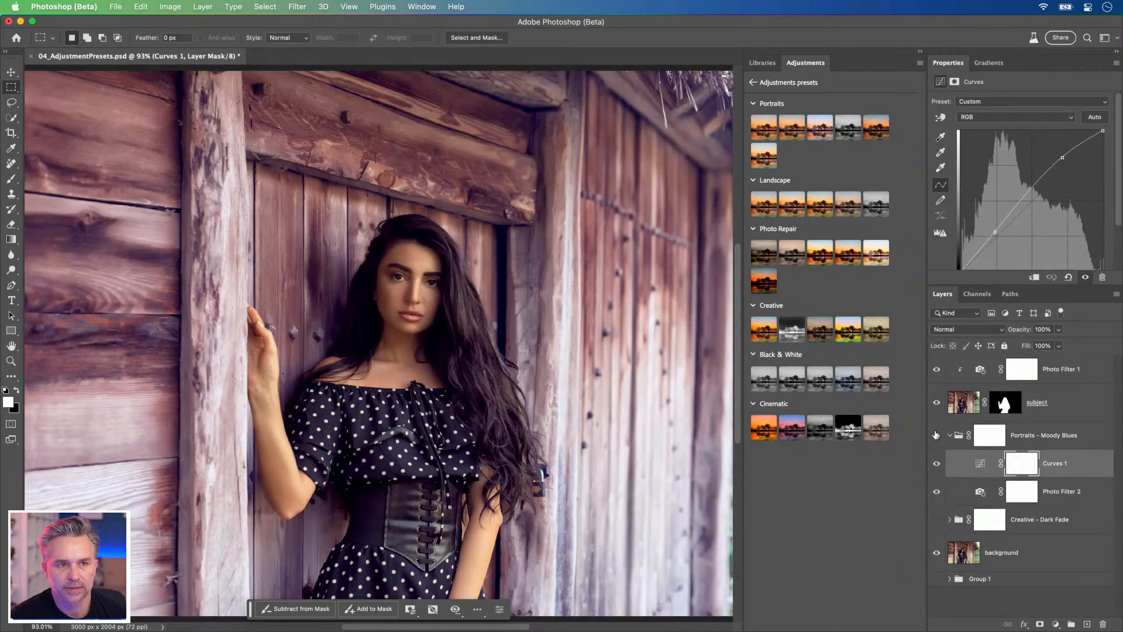
{"action": "left_click", "coordinate": [936, 435]}
{"action": "left_click", "coordinate": [937, 437]}
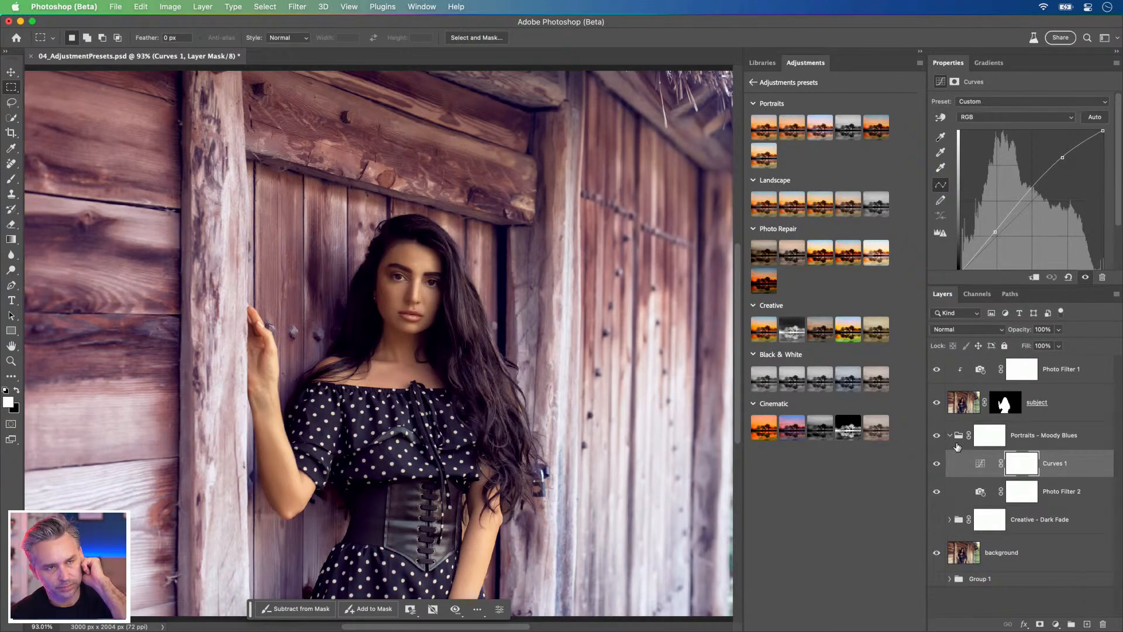
Step: Check the effect of Curves 1 in the Portraits - Moody Blues group and delete that adjustment layer
{"action": "left_click", "coordinate": [935, 465]}
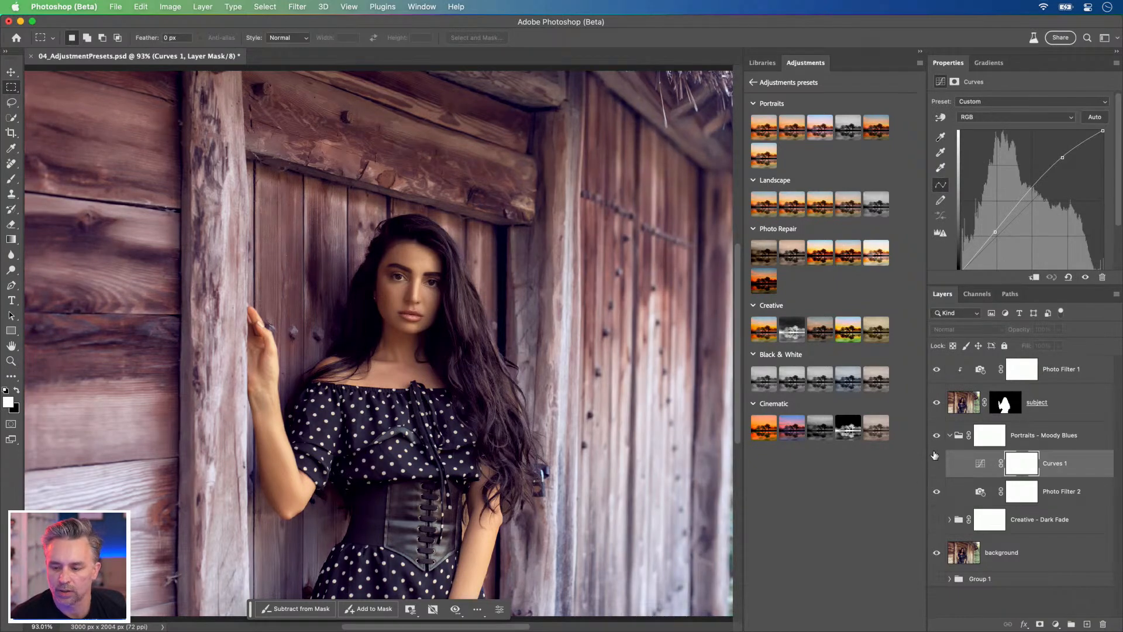
{"action": "left_click", "coordinate": [936, 436]}
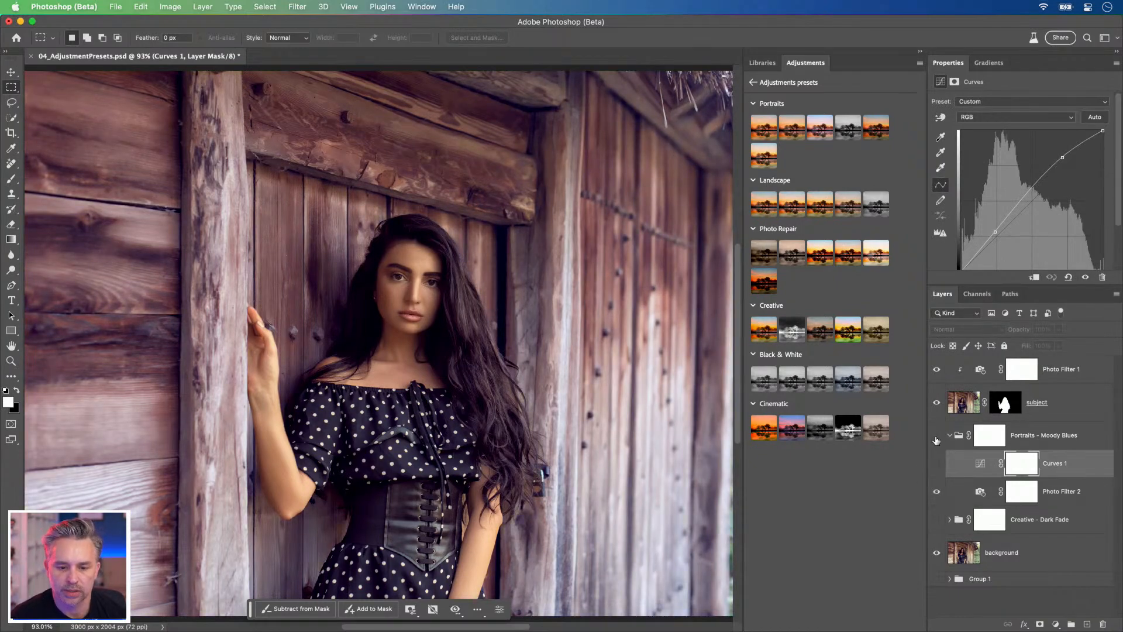
{"action": "left_click", "coordinate": [936, 464]}
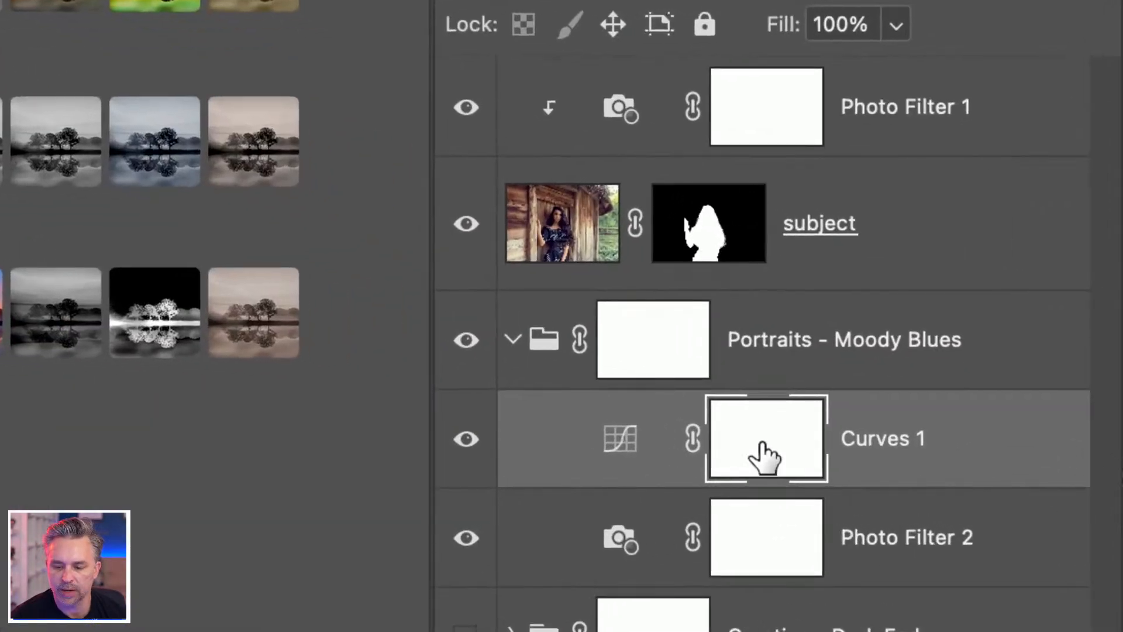
{"action": "left_click_drag", "start_coordinate": [765, 458], "coordinate": [1102, 624]}
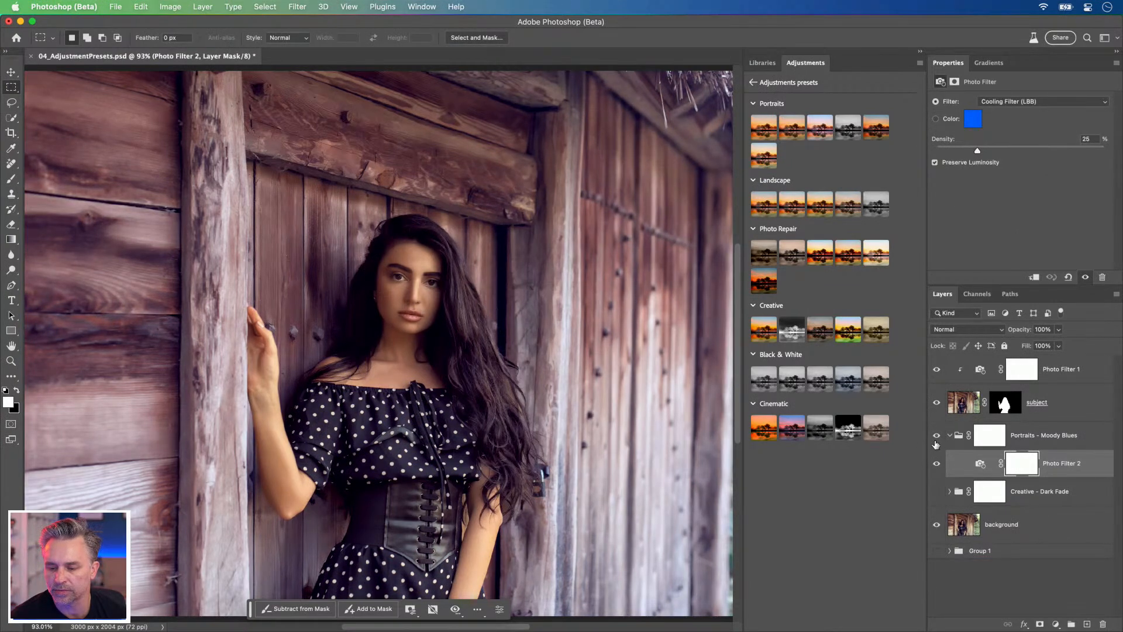
Step: Collapse and hide the Portraits - Moody Blues group, and show and select the Creative - Dark Fade group instead
{"action": "left_click", "coordinate": [935, 444]}
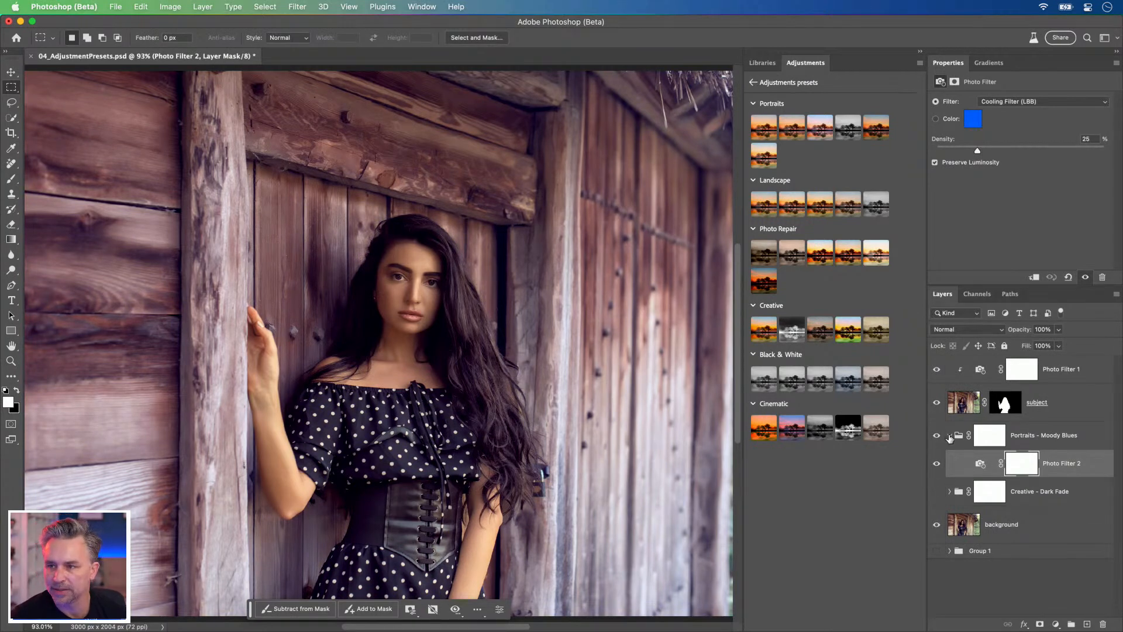
{"action": "left_click", "coordinate": [949, 435]}
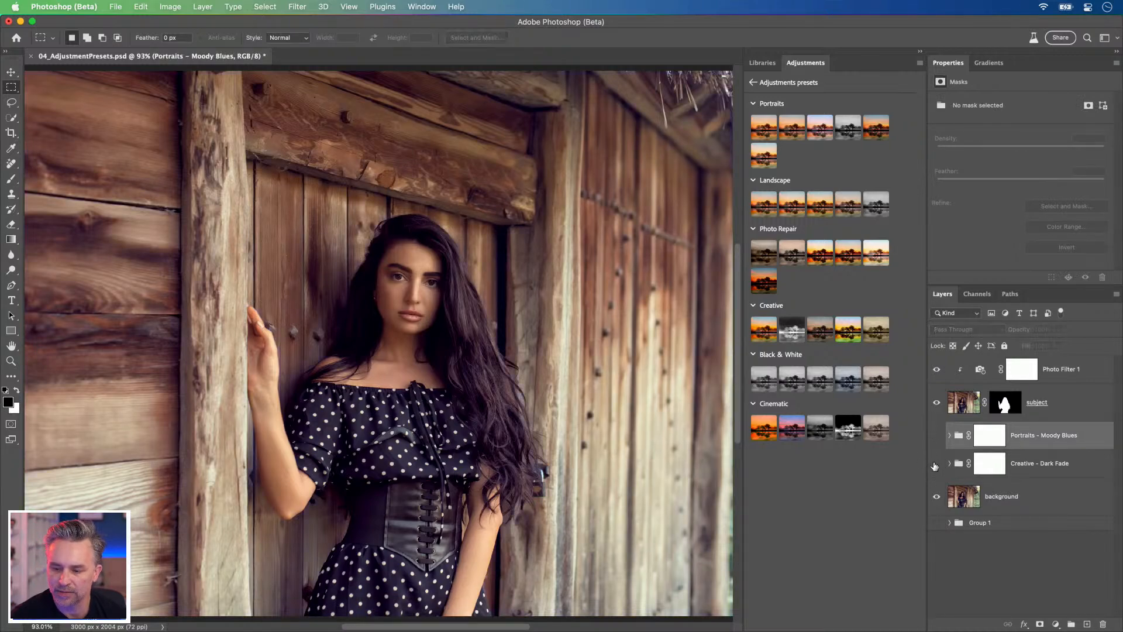
{"action": "left_click", "coordinate": [935, 465]}
{"action": "left_click", "coordinate": [1039, 463]}
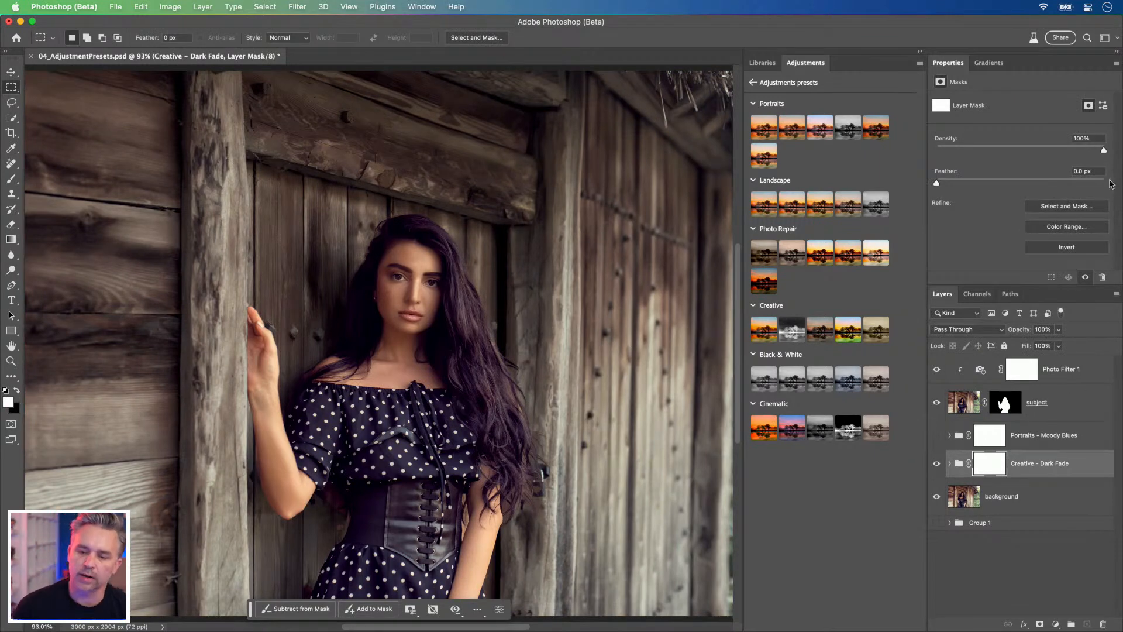
Step: Expand the Creative - Dark Fade group and set the Brightness of its Brightness/Contrast 1 layer to -47
{"action": "left_click", "coordinate": [948, 464]}
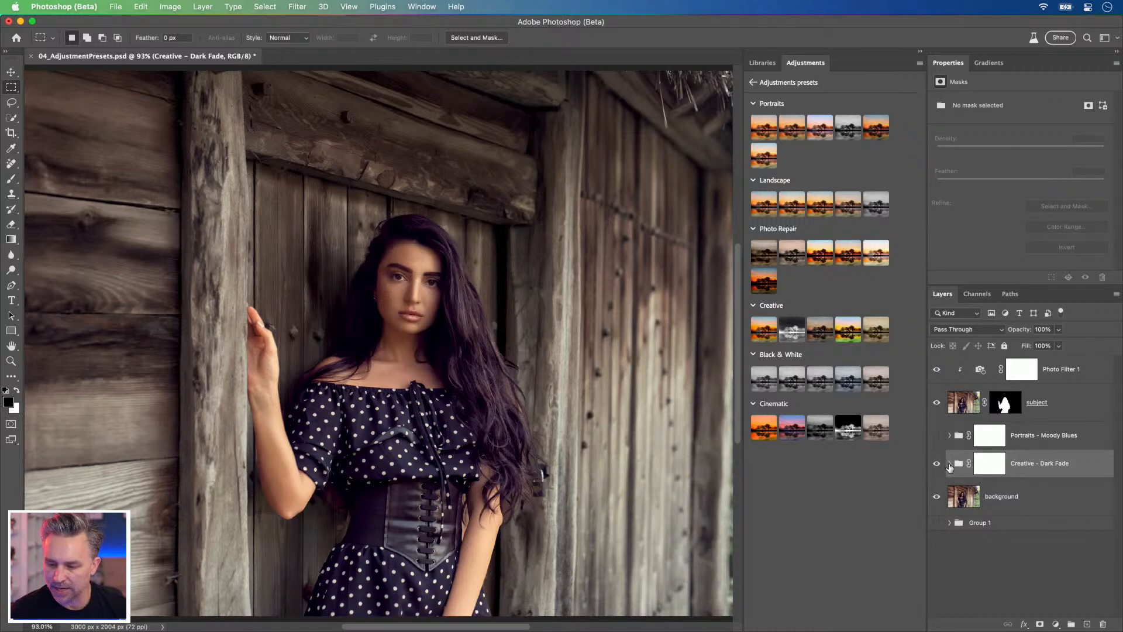
{"action": "left_click", "coordinate": [949, 465]}
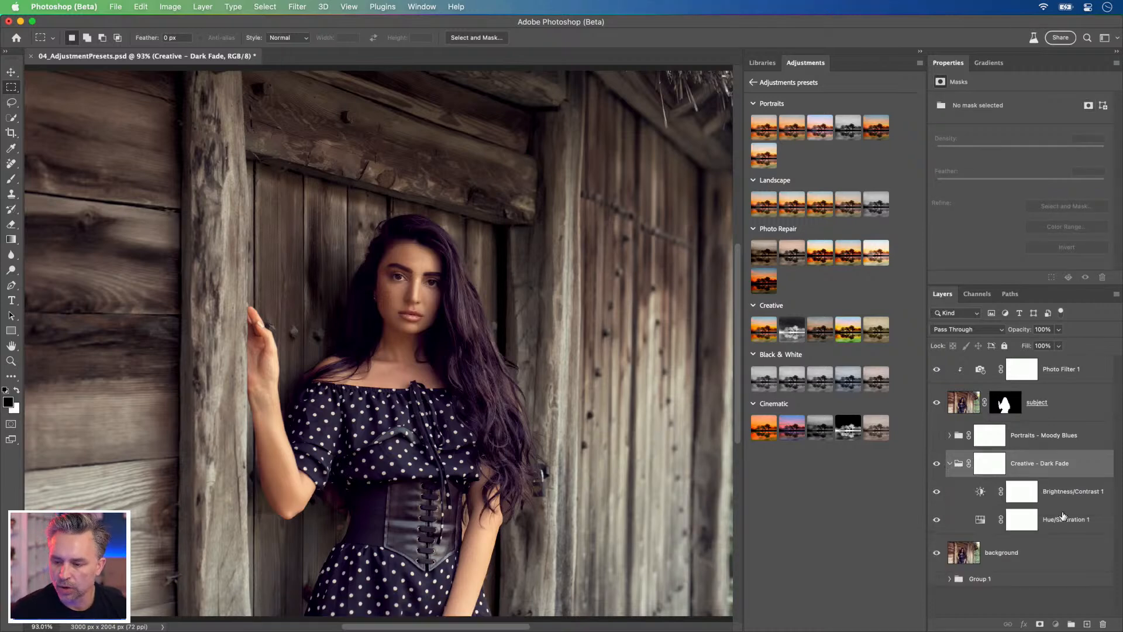
{"action": "left_click", "coordinate": [1058, 492]}
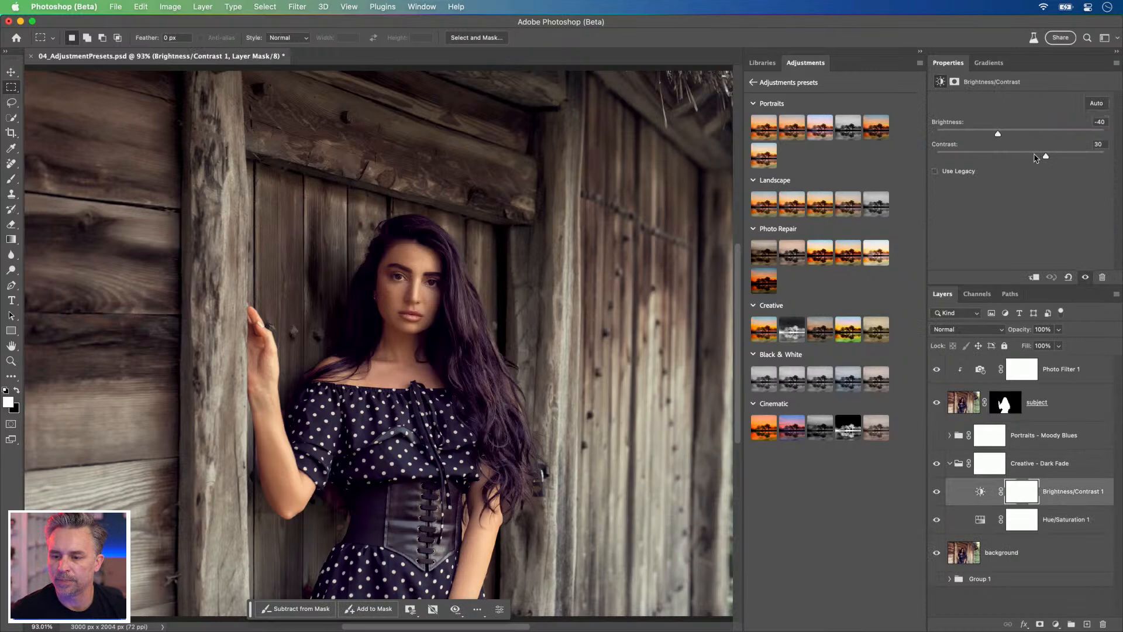
{"action": "left_click", "coordinate": [983, 134]}
{"action": "left_click_drag", "start_coordinate": [983, 134], "coordinate": [999, 134]}
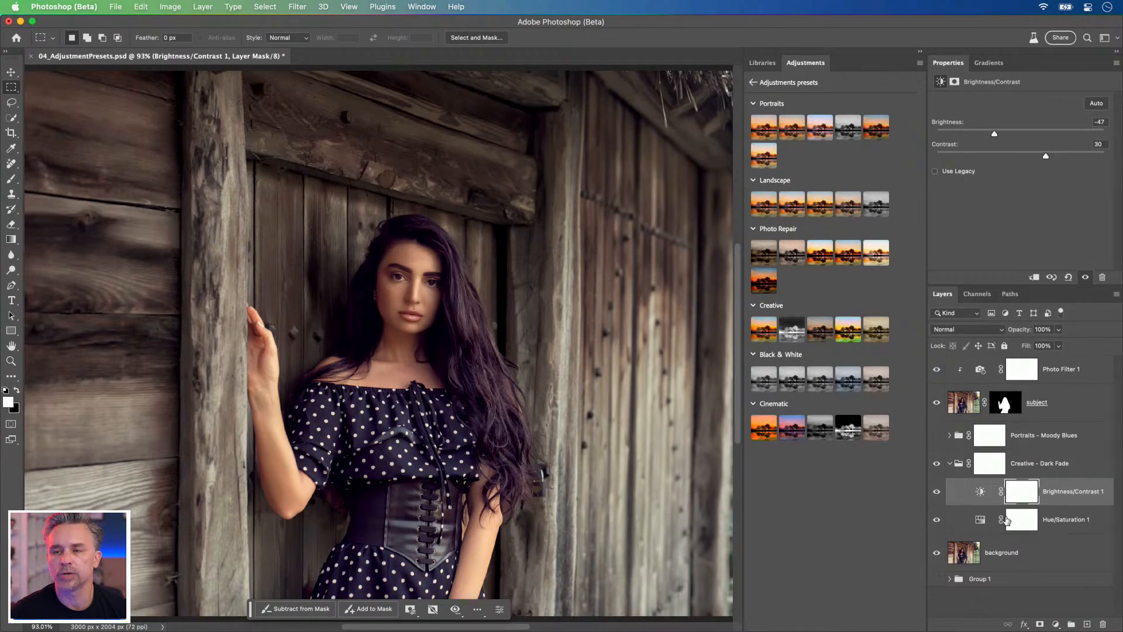
Step: Return to the adjustments overview, detach Gradients as a floating panel, and reopen the full list of adjustment presets
{"action": "left_click", "coordinate": [845, 144]}
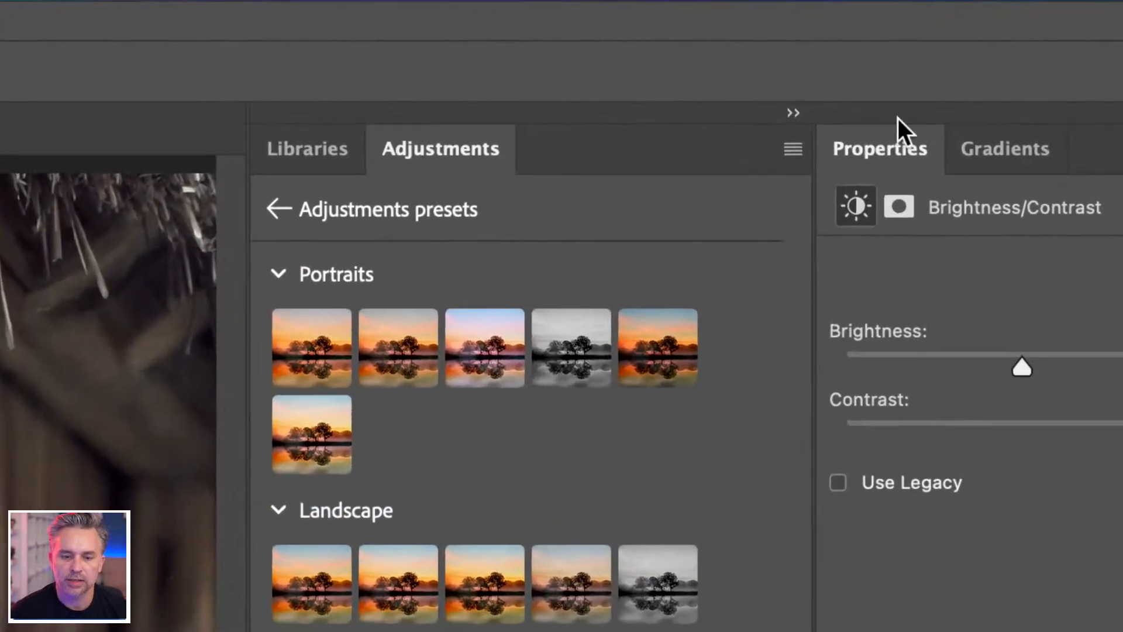
{"action": "left_click", "coordinate": [277, 210]}
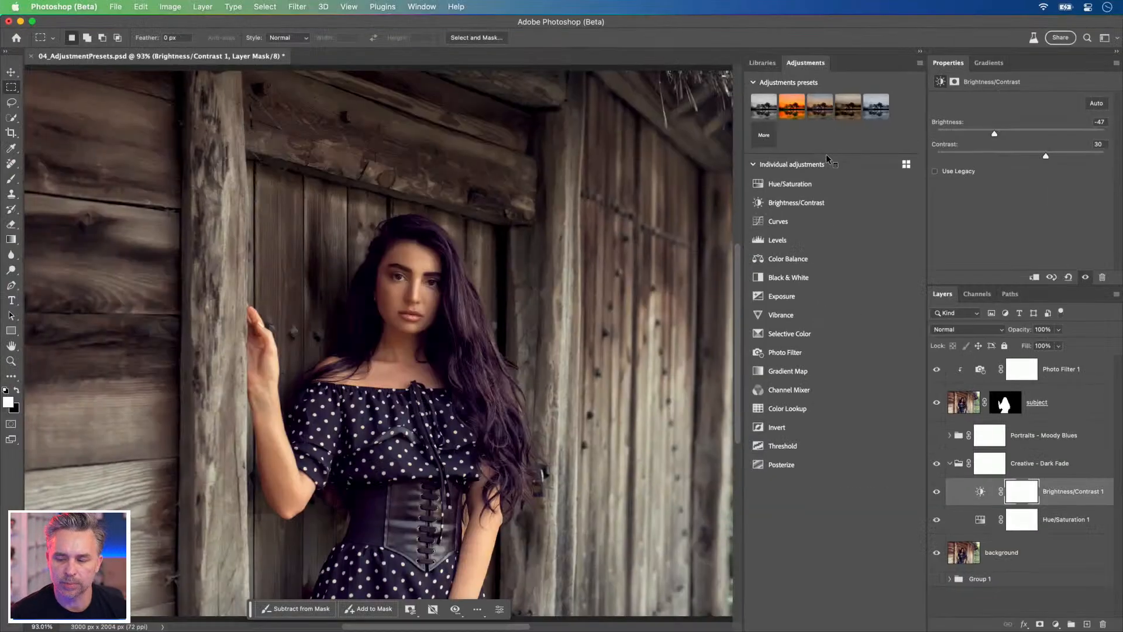
{"action": "left_click_drag", "start_coordinate": [989, 62], "coordinate": [535, 108]}
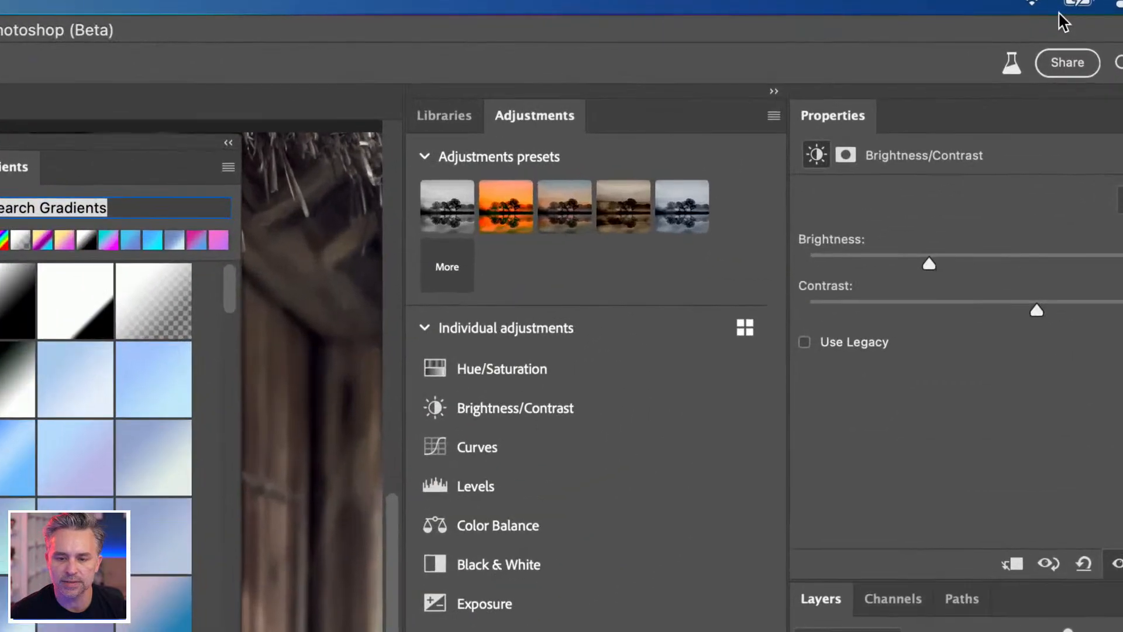
{"action": "left_click", "coordinate": [447, 267]}
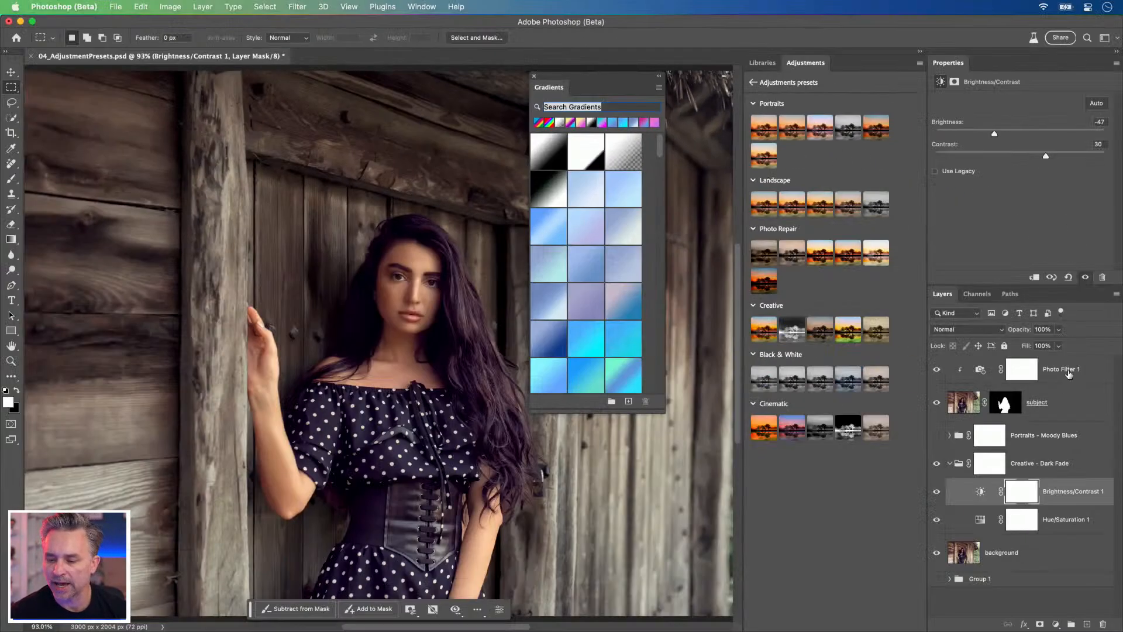
Step: Add a Color Lookup adjustment layer above Photo Filter 1 and close the floating Gradients panel
{"action": "left_click", "coordinate": [1069, 373]}
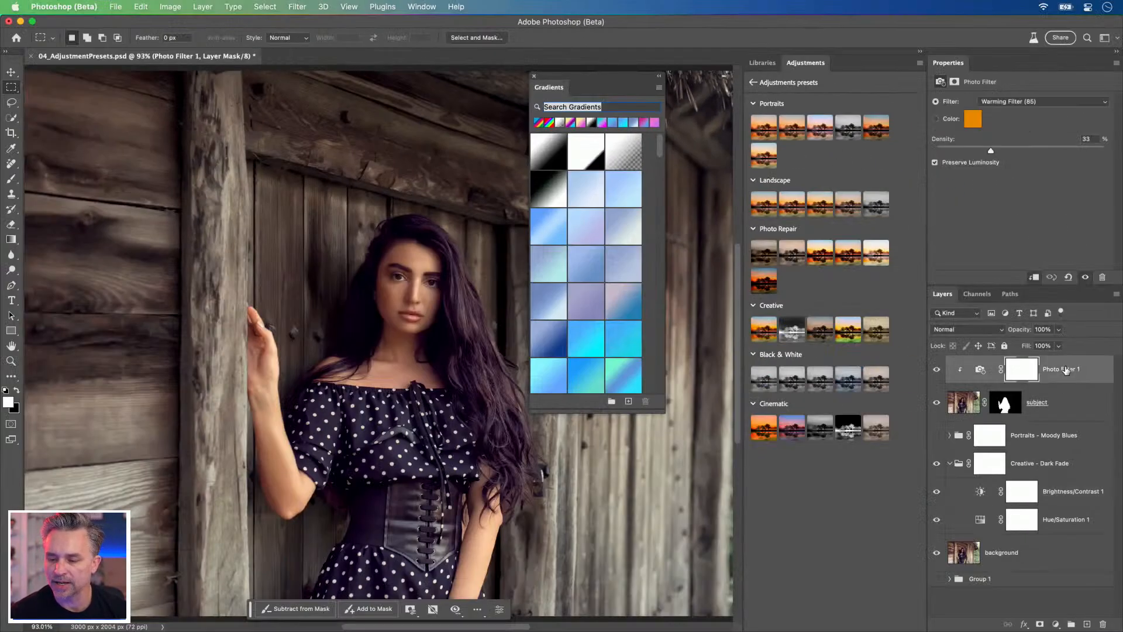
{"action": "left_click", "coordinate": [1056, 624]}
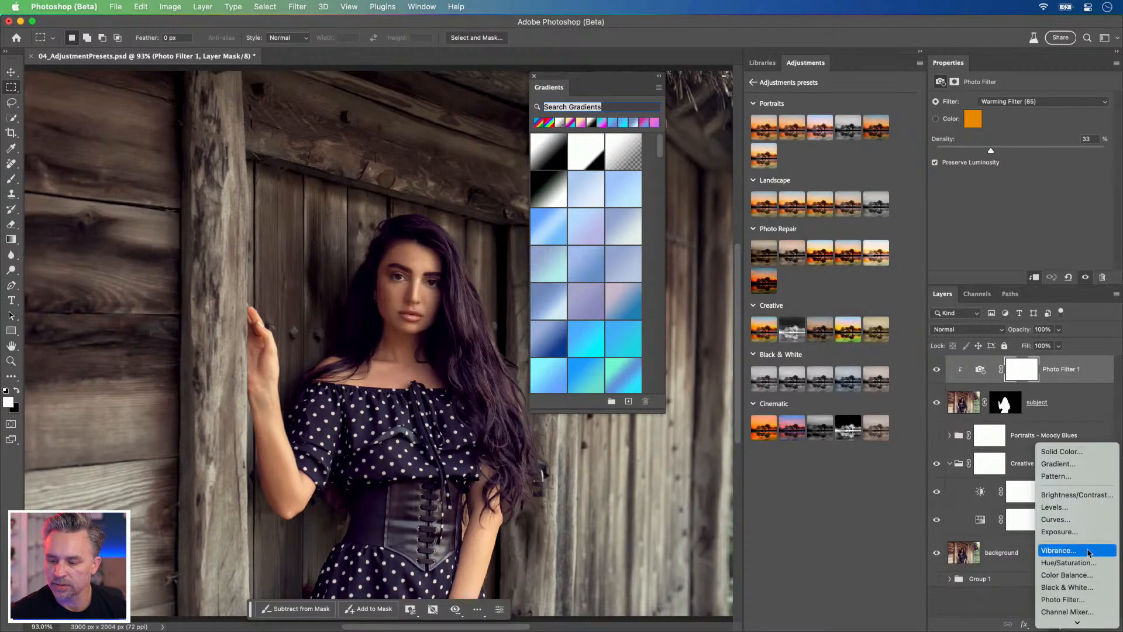
{"action": "mouse_move", "coordinate": [1081, 624]}
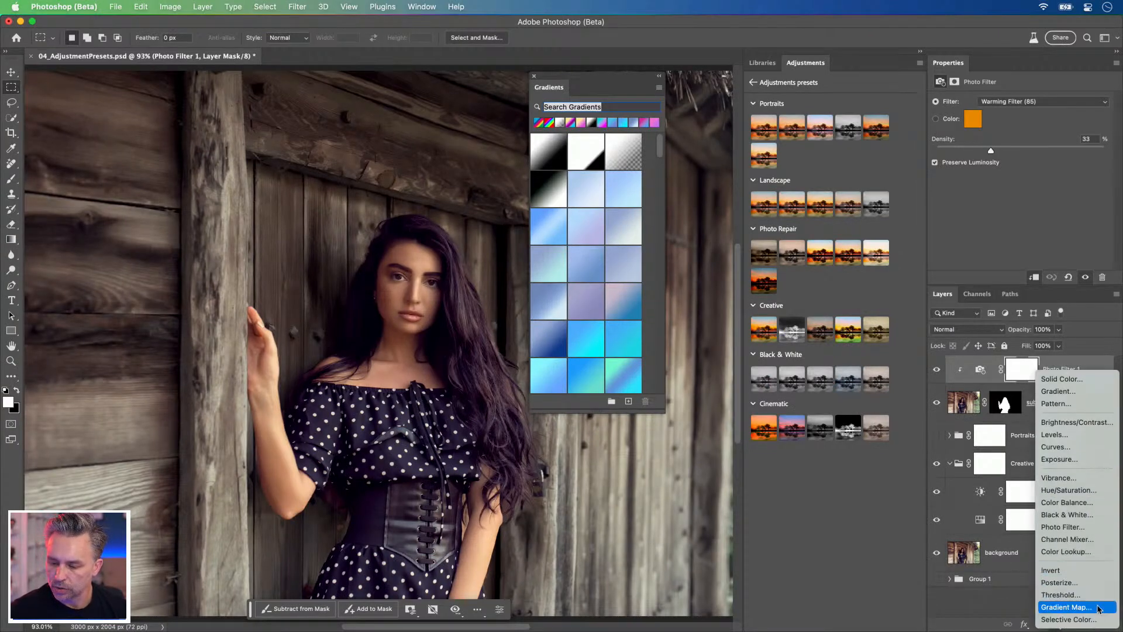
{"action": "left_click", "coordinate": [1075, 551]}
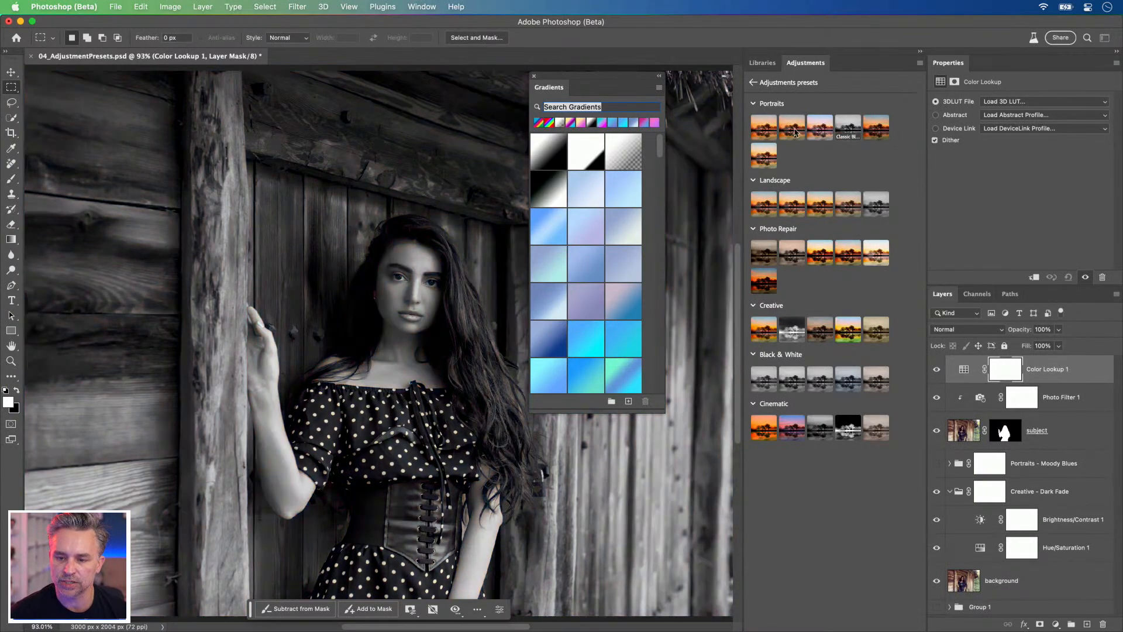
{"action": "left_click", "coordinate": [534, 76]}
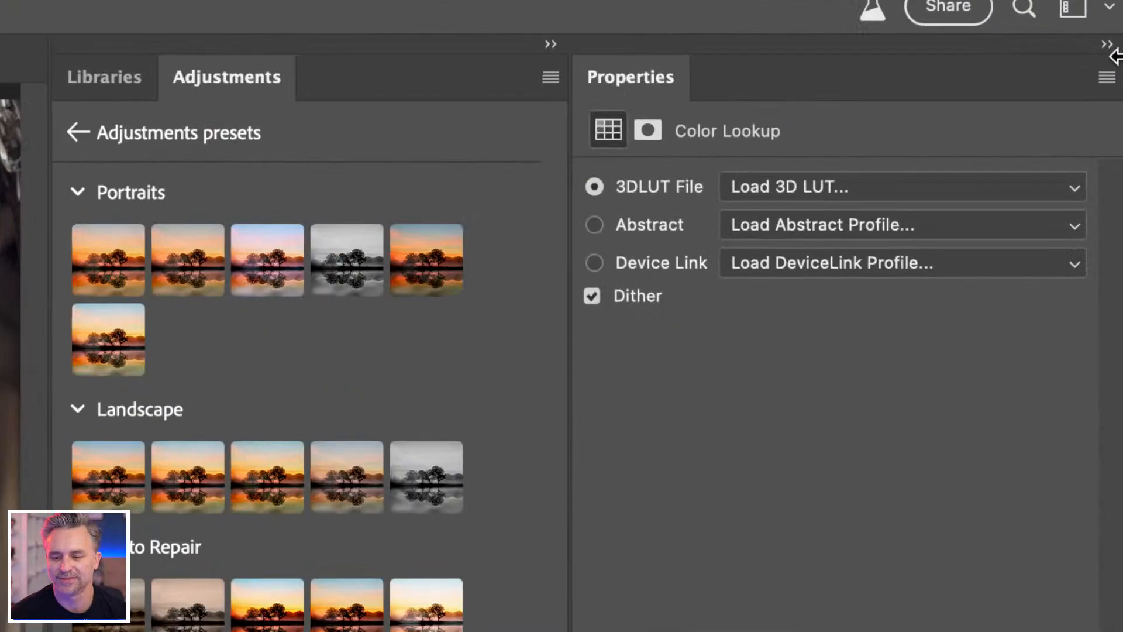
Step: Load the 2Strip.look 3D LUT into the Color Lookup layer and compare the image with and without it
{"action": "left_click", "coordinate": [918, 188]}
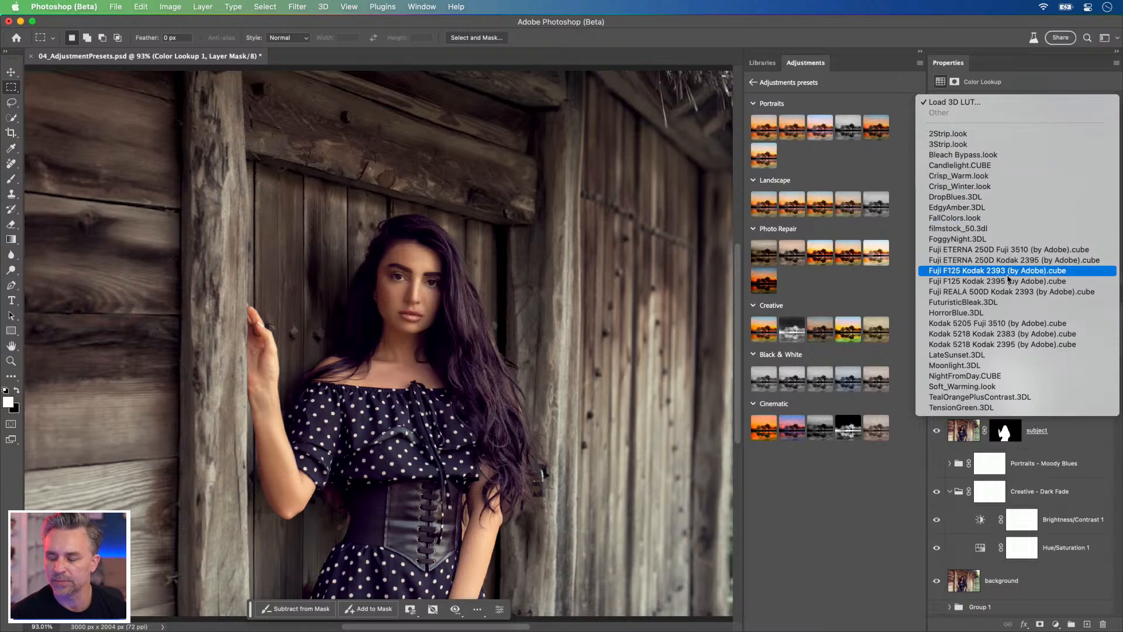
{"action": "left_click", "coordinate": [943, 134]}
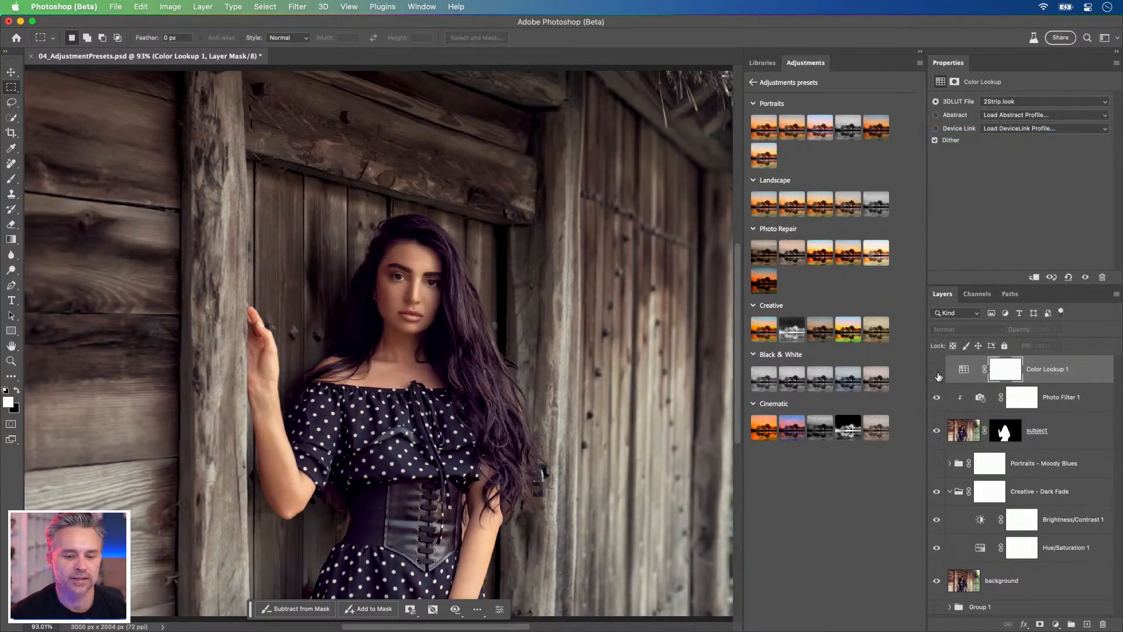
{"action": "left_click", "coordinate": [936, 369]}
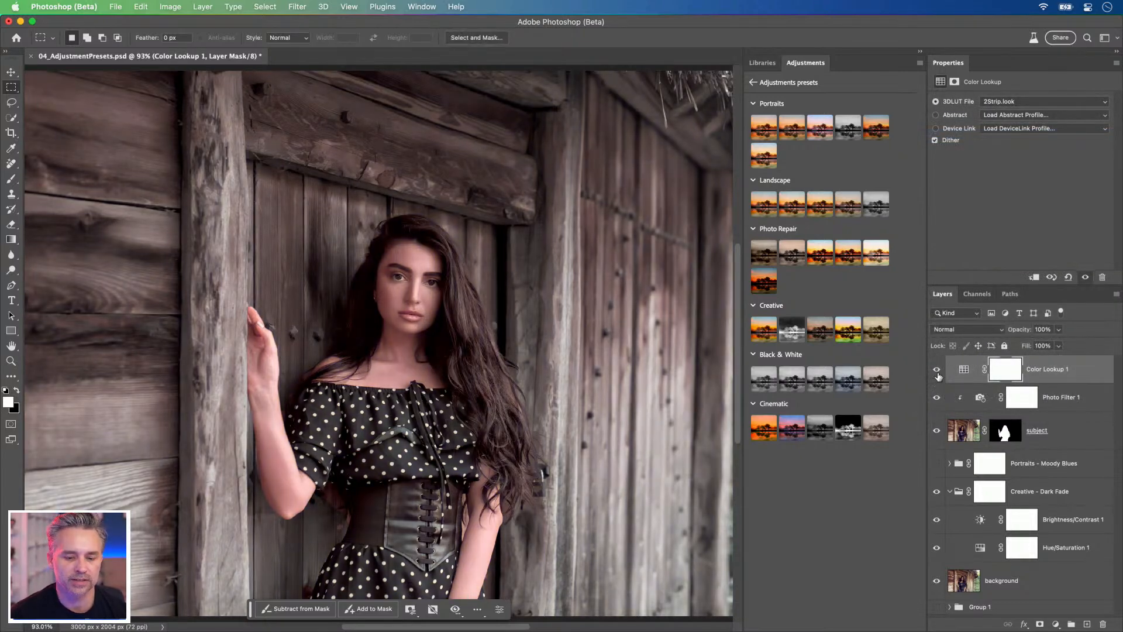
{"action": "left_click", "coordinate": [937, 369]}
{"action": "left_click", "coordinate": [937, 369]}
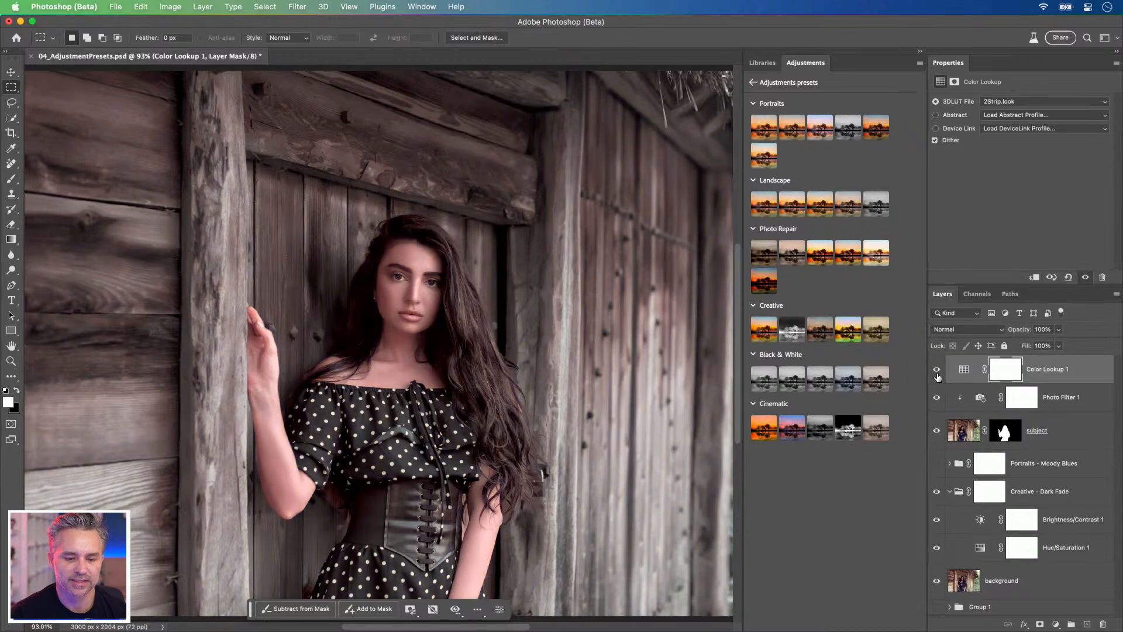
Step: Try the Fuji ETERNA 250D Fuji 3510 and Kodak 5205 Fuji 3510 3D LUTs on the Color Lookup 1 layer
{"action": "left_click", "coordinate": [996, 102]}
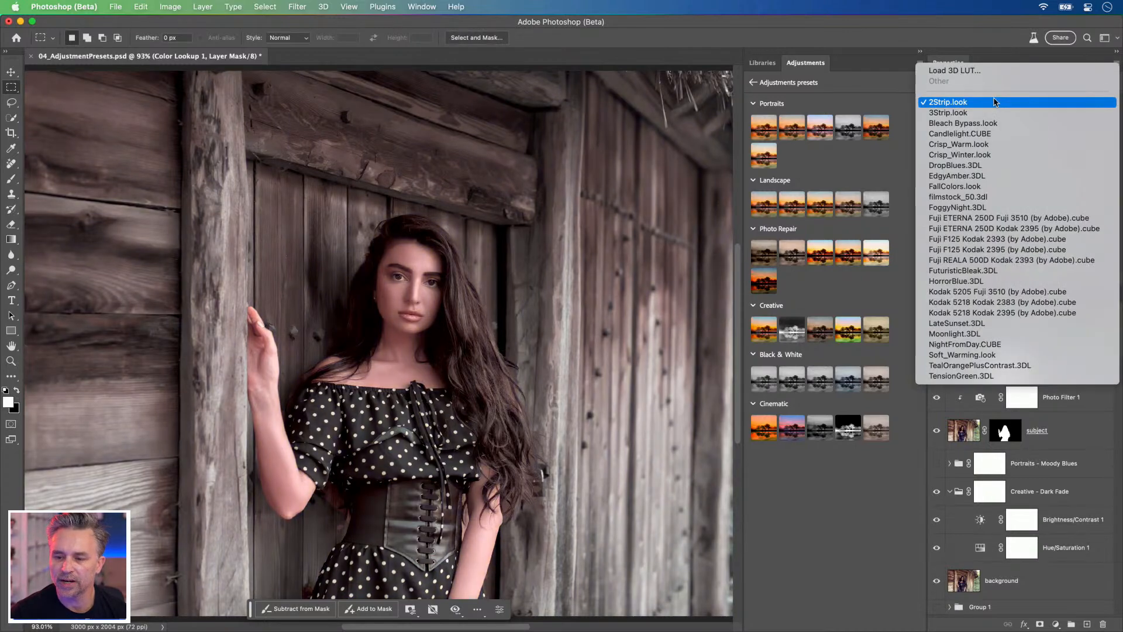
{"action": "left_click", "coordinate": [987, 218]}
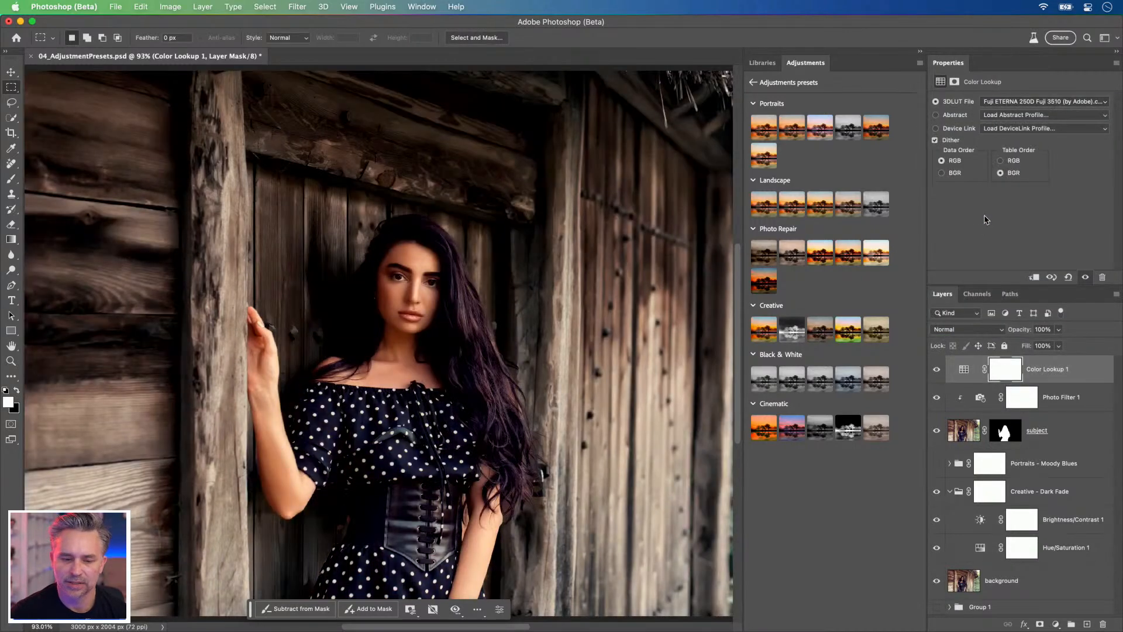
{"action": "left_click", "coordinate": [1021, 100]}
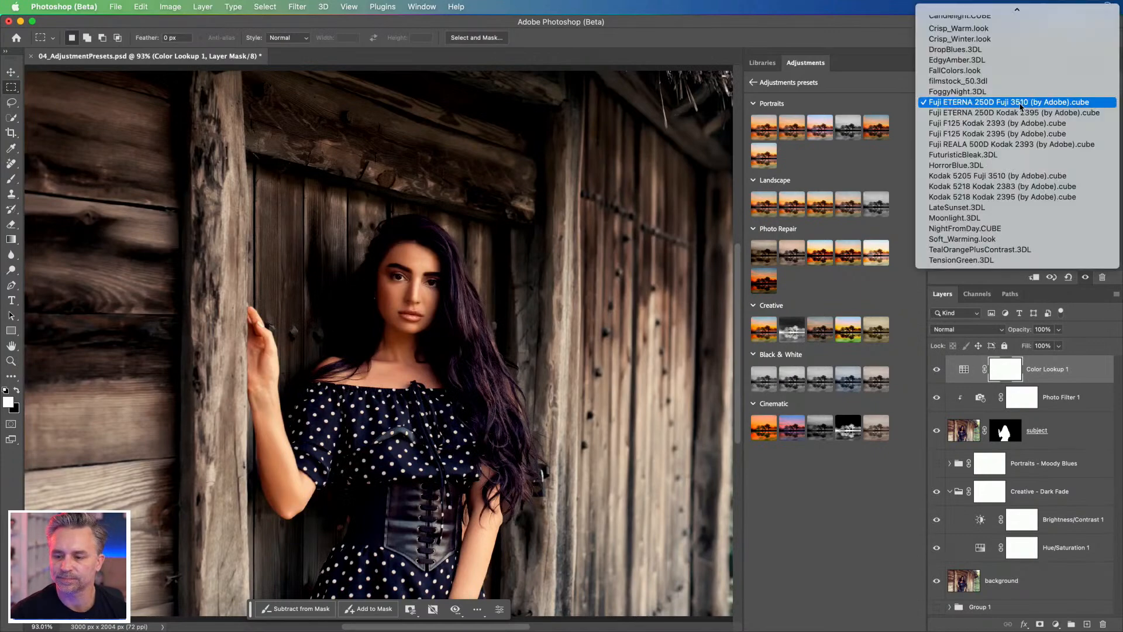
{"action": "left_click", "coordinate": [977, 179]}
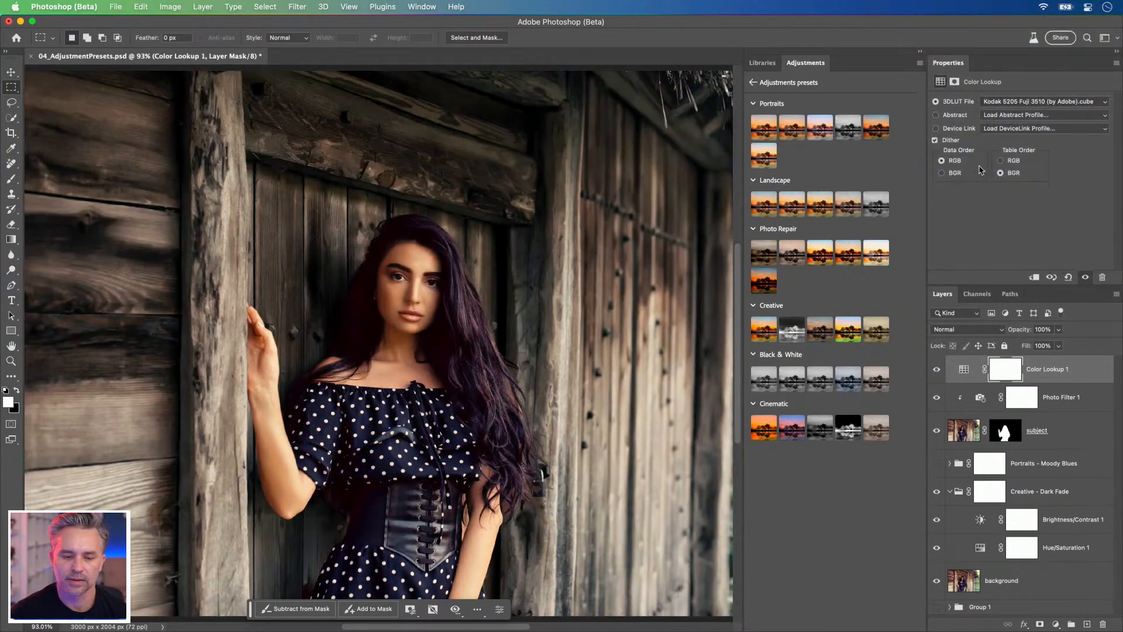
Step: Compare the portrait with and without the Color Lookup 1 layer by toggling its visibility
{"action": "left_click", "coordinate": [937, 370]}
{"action": "left_click", "coordinate": [937, 371]}
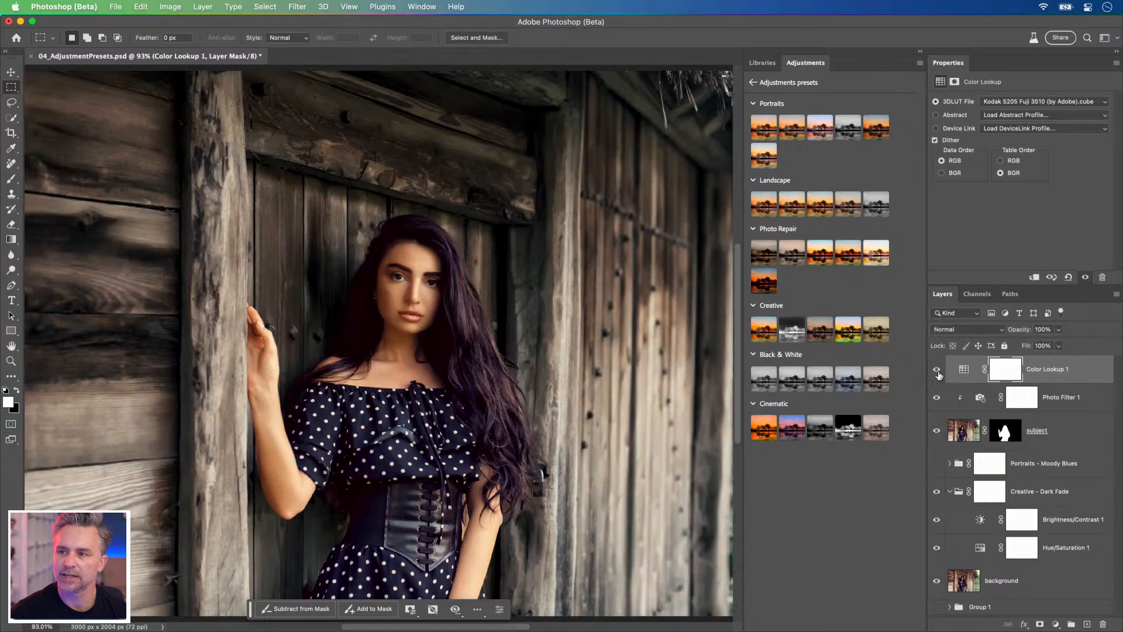
{"action": "left_click", "coordinate": [937, 371]}
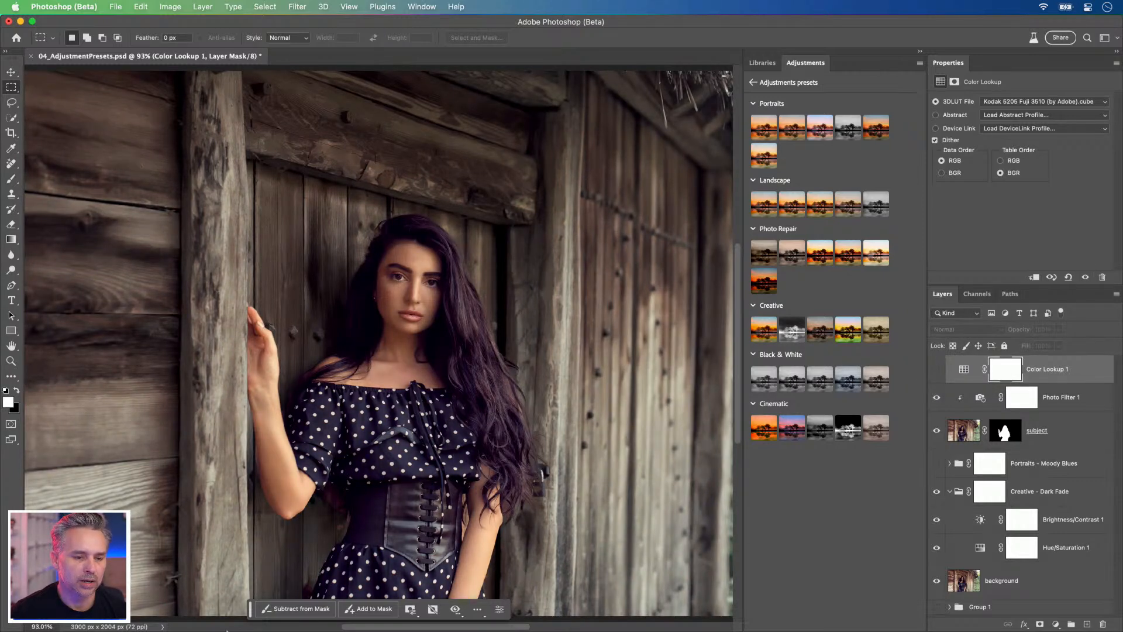
{"action": "mouse_move", "coordinate": [229, 630]}
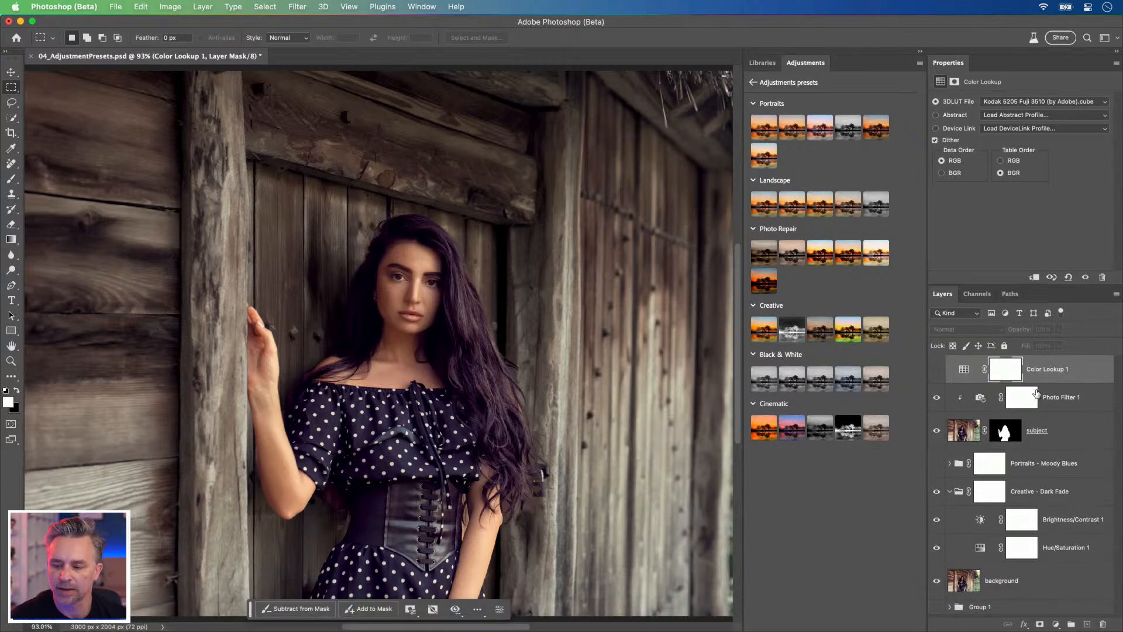
{"action": "left_click", "coordinate": [1071, 373]}
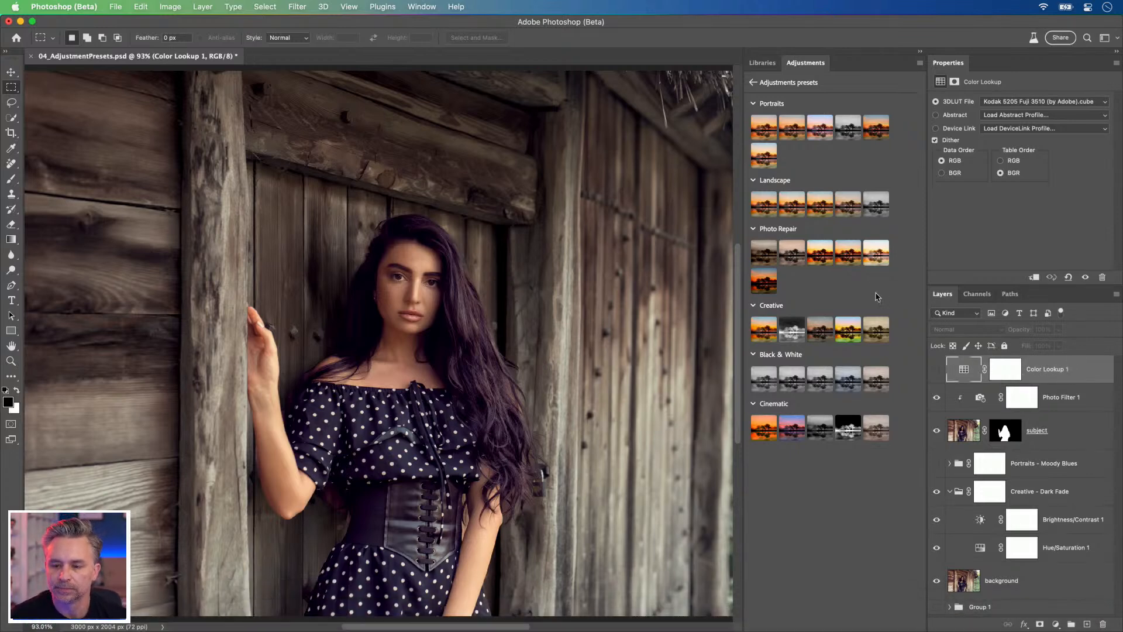
{"action": "left_click", "coordinate": [936, 370]}
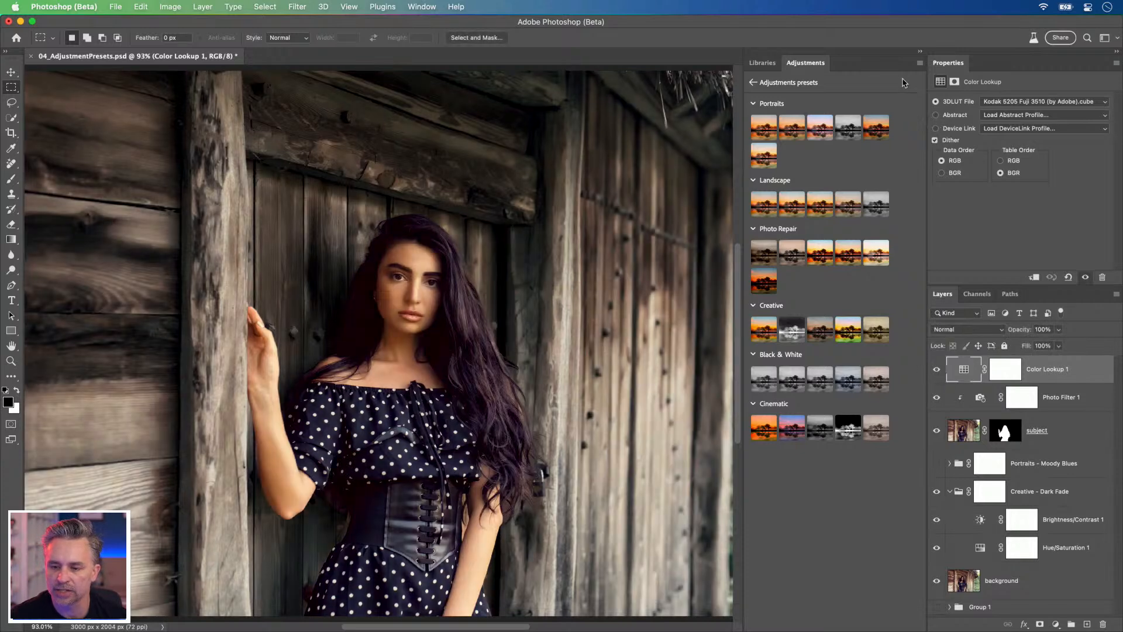
Step: Return from the preset list to the adjustments overview and delete the Color Lookup 1 layer
{"action": "left_click", "coordinate": [919, 63]}
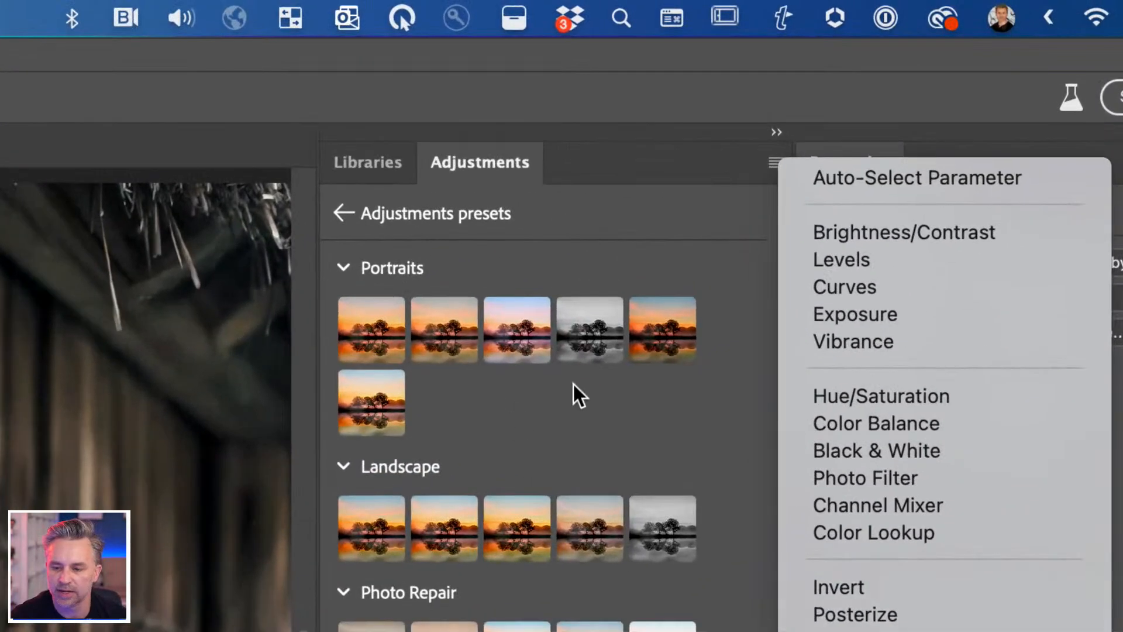
{"action": "left_click", "coordinate": [610, 384]}
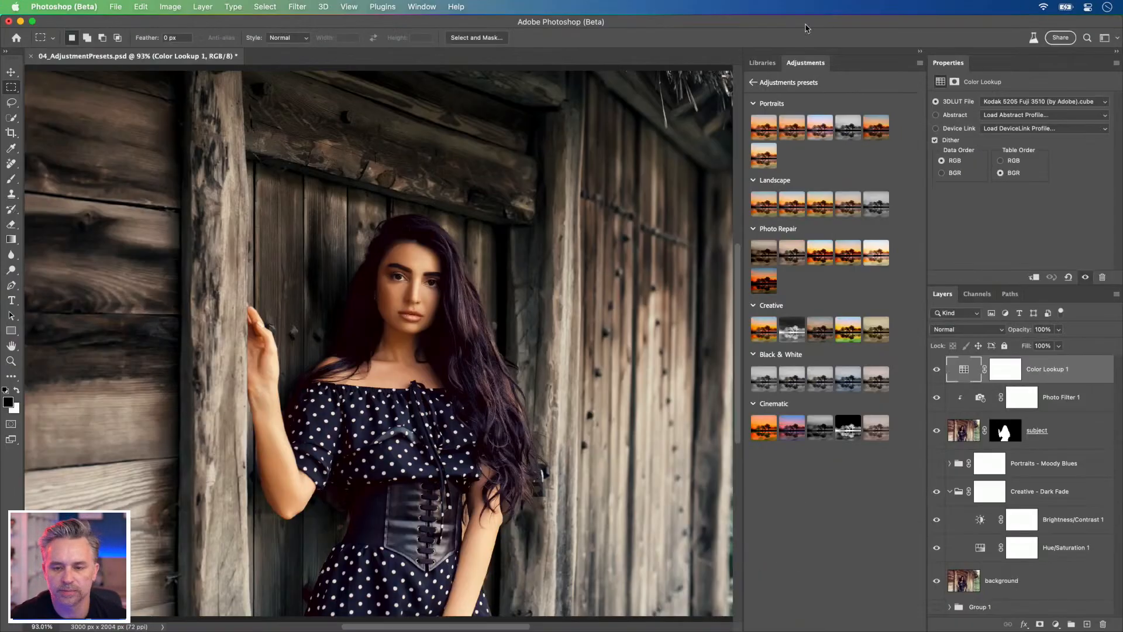
{"action": "left_click", "coordinate": [753, 83]}
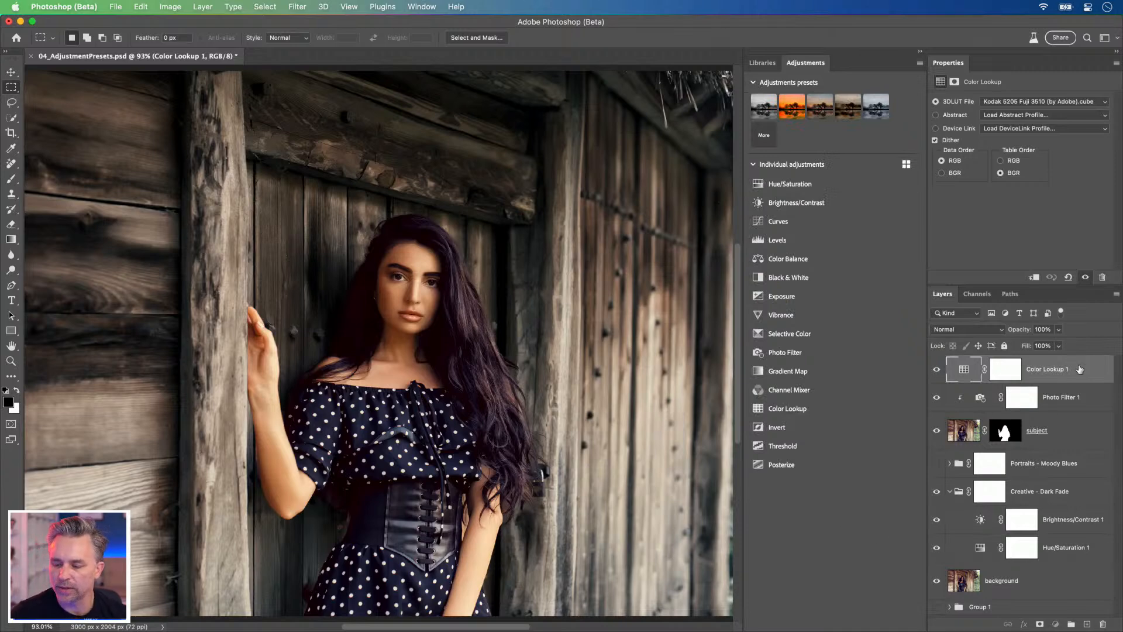
{"action": "key", "text": "BackSpace"}
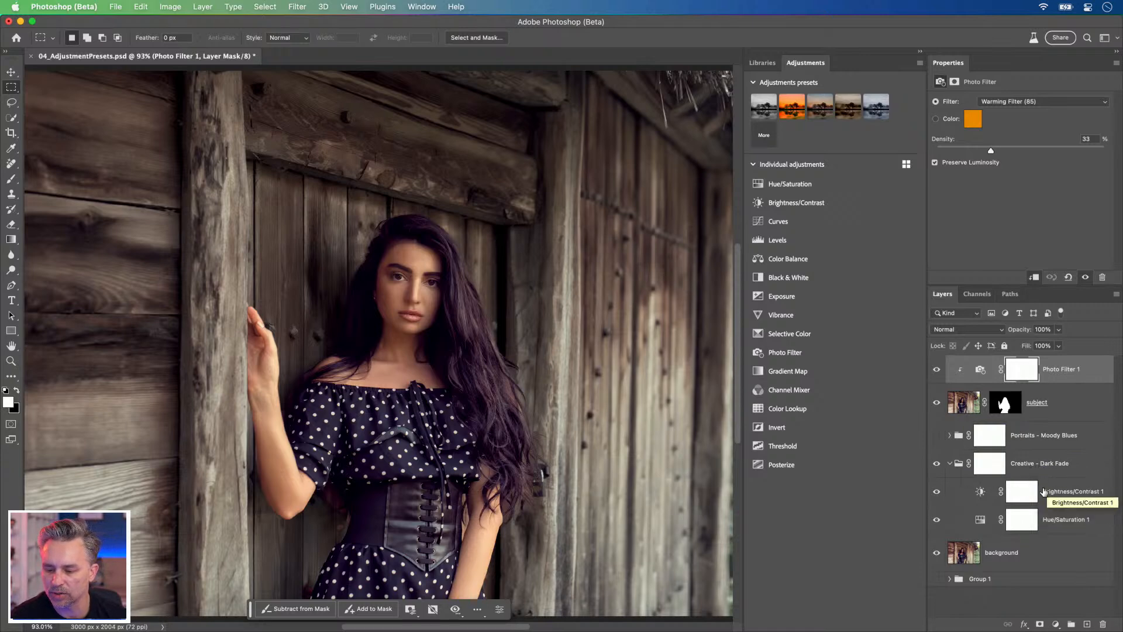
Step: Set the Brightness of the Brightness/Contrast 1 layer in the Creative - Dark Fade group to -81
{"action": "left_click", "coordinate": [995, 491]}
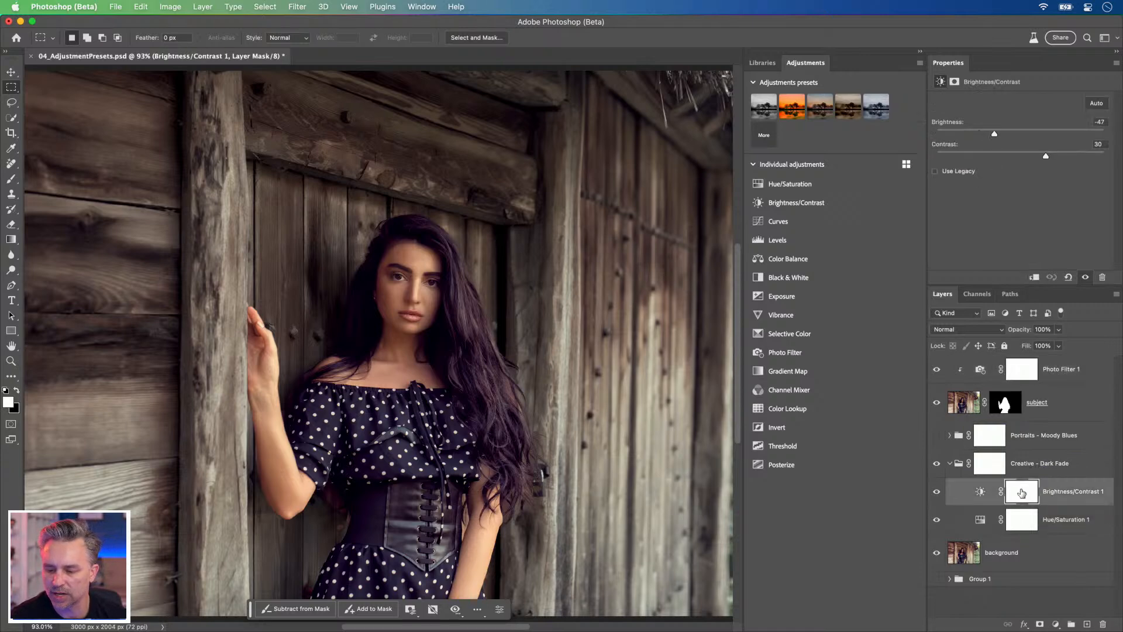
{"action": "left_click", "coordinate": [975, 135]}
{"action": "left_click", "coordinate": [970, 134]}
{"action": "left_click", "coordinate": [975, 135]}
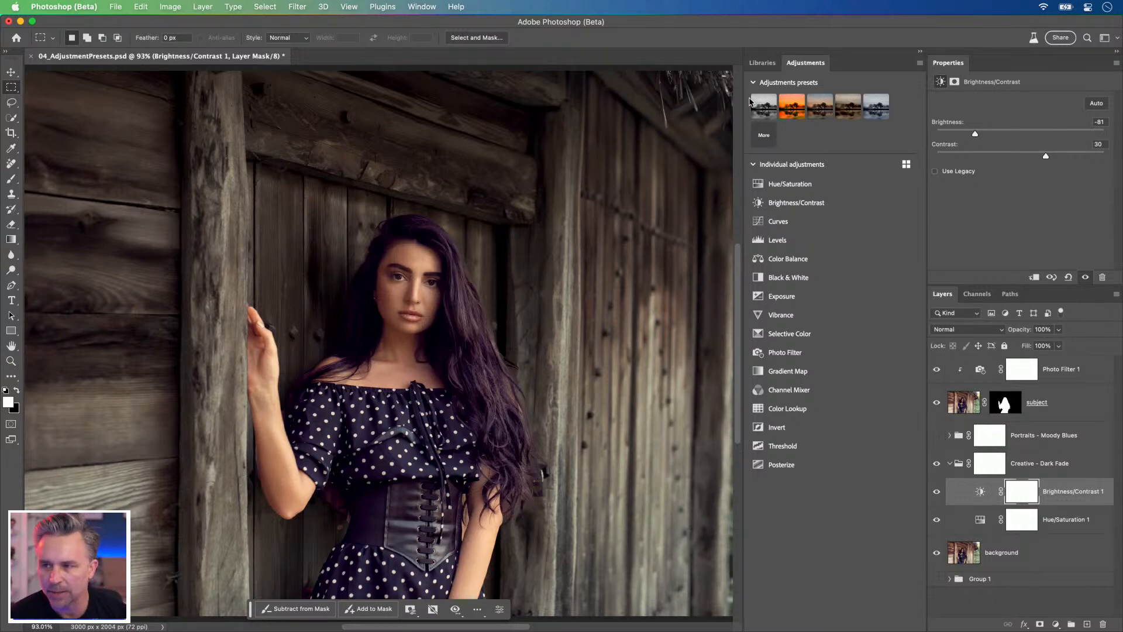
Step: Collapse the Adjustments panel and compare the contextual task bar's options for the Creative - Dark Fade group and the subject layer
{"action": "mouse_move", "coordinate": [752, 101]}
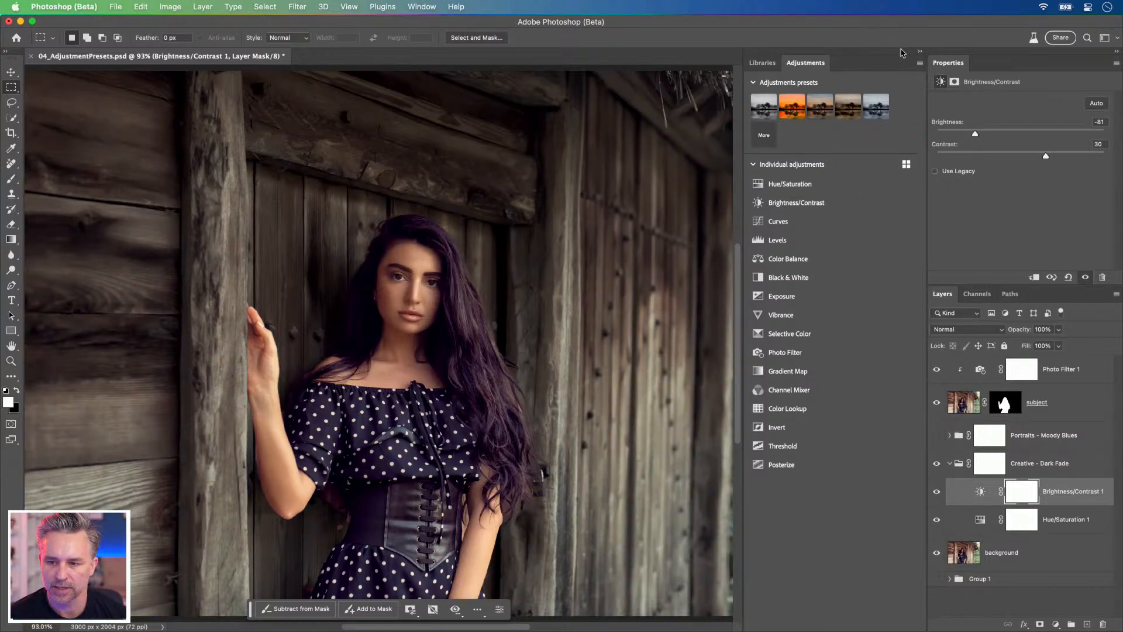
{"action": "left_click", "coordinate": [920, 52]}
{"action": "key", "text": "super+minus"}
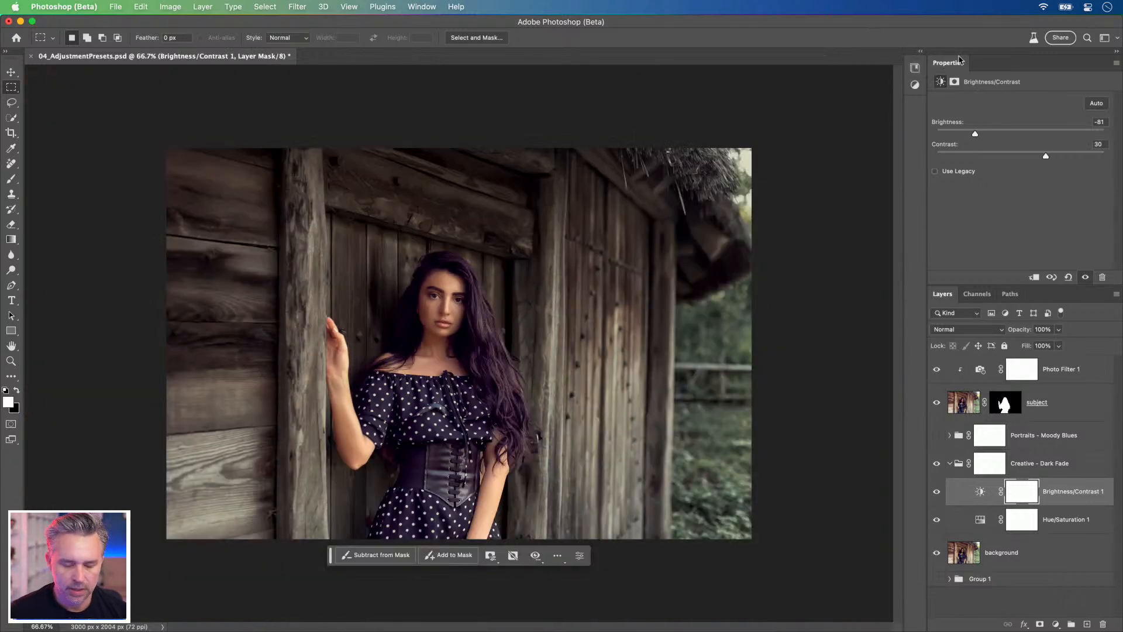
{"action": "left_click", "coordinate": [1048, 465]}
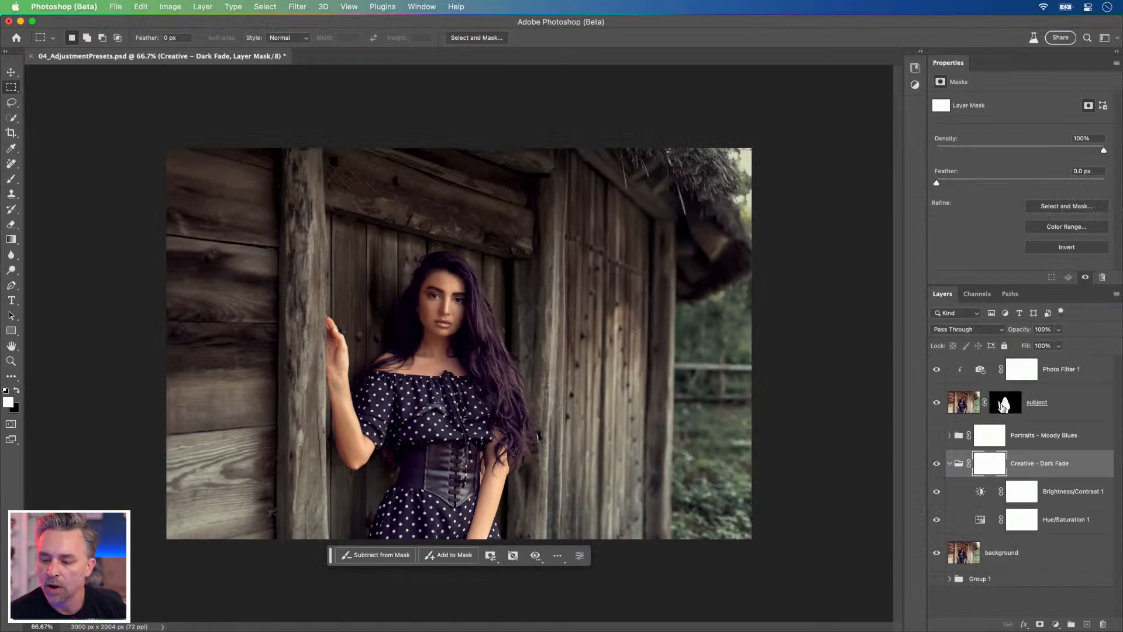
{"action": "left_click", "coordinate": [1067, 404]}
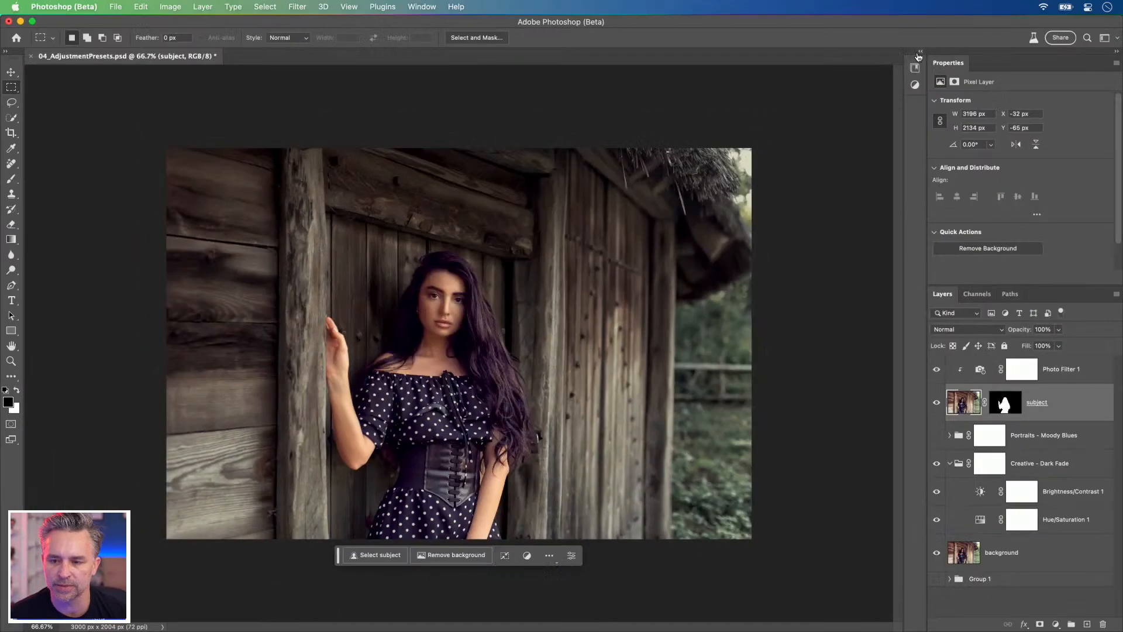
Step: Reopen the full list of adjustment presets and apply the Cinematic - Blue Mood preset above Photo Filter 1
{"action": "left_click", "coordinate": [919, 54]}
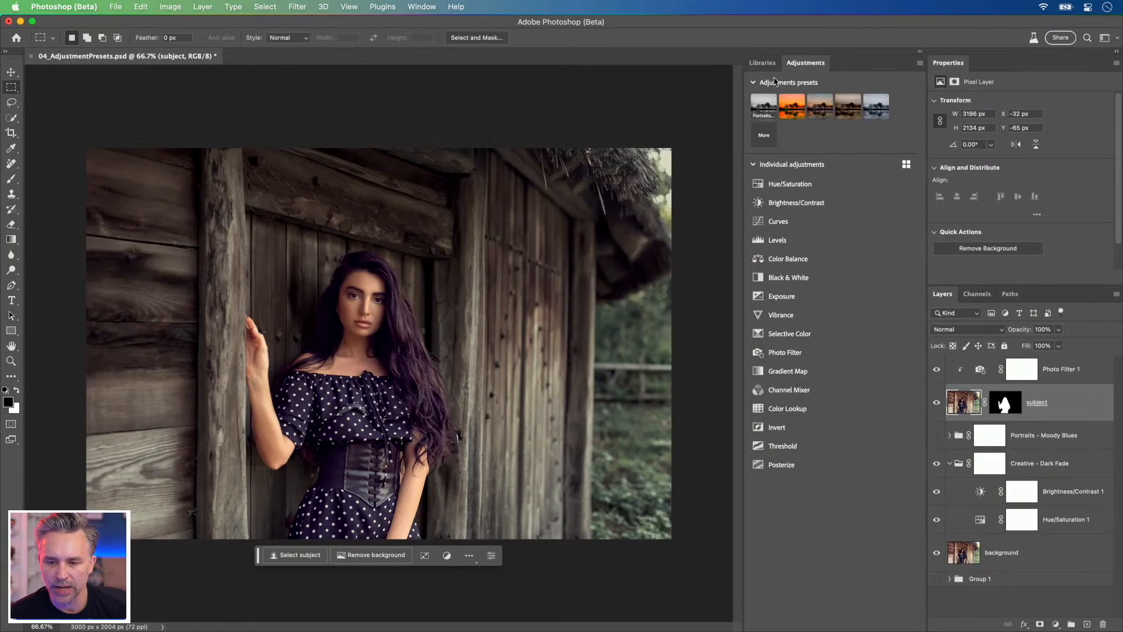
{"action": "left_click", "coordinate": [921, 51]}
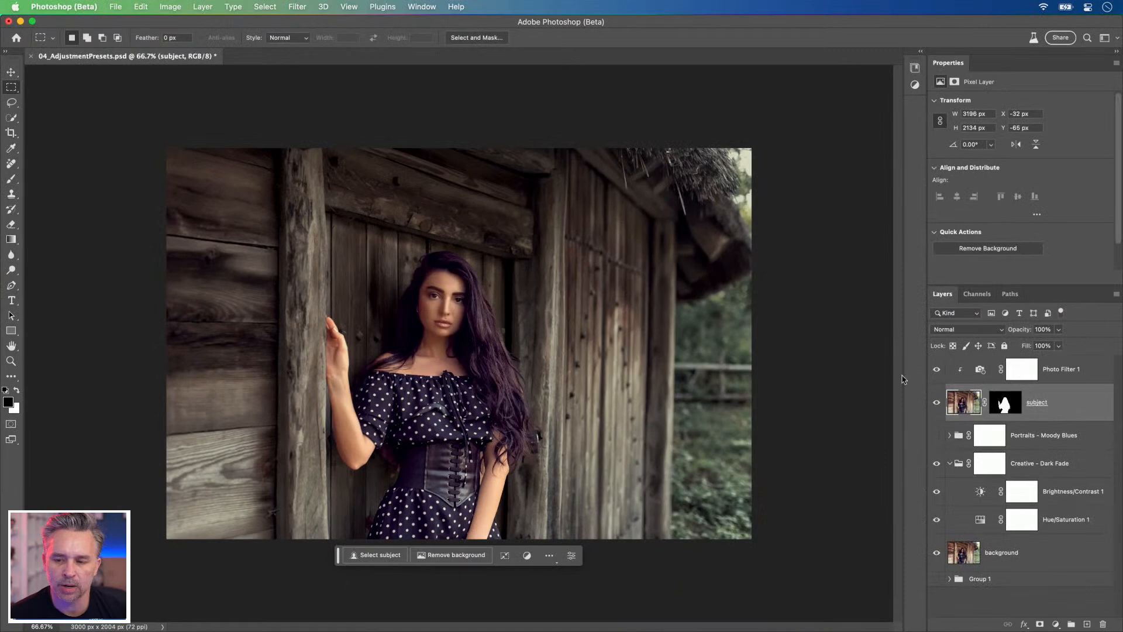
{"action": "left_click", "coordinate": [920, 55]}
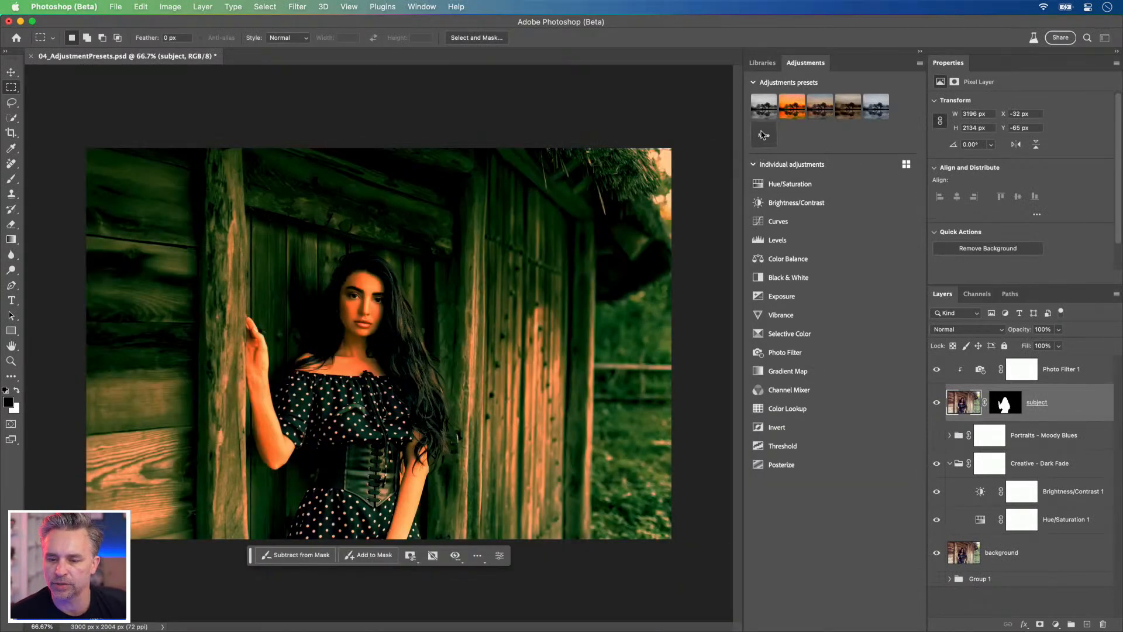
{"action": "left_click", "coordinate": [764, 135]}
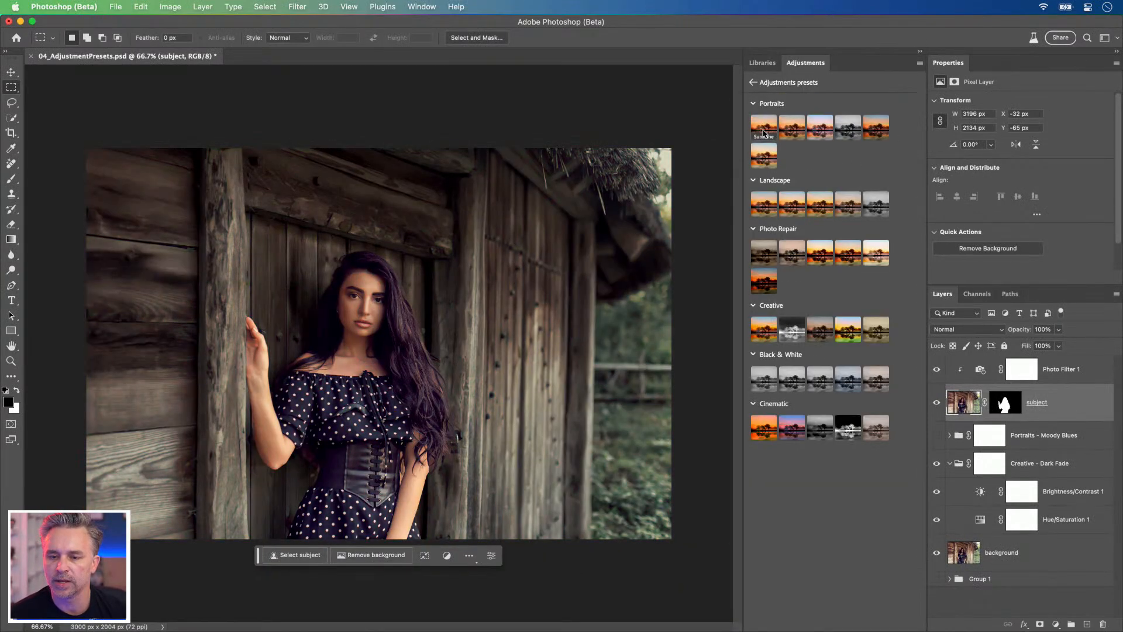
{"action": "left_click", "coordinate": [1040, 365]}
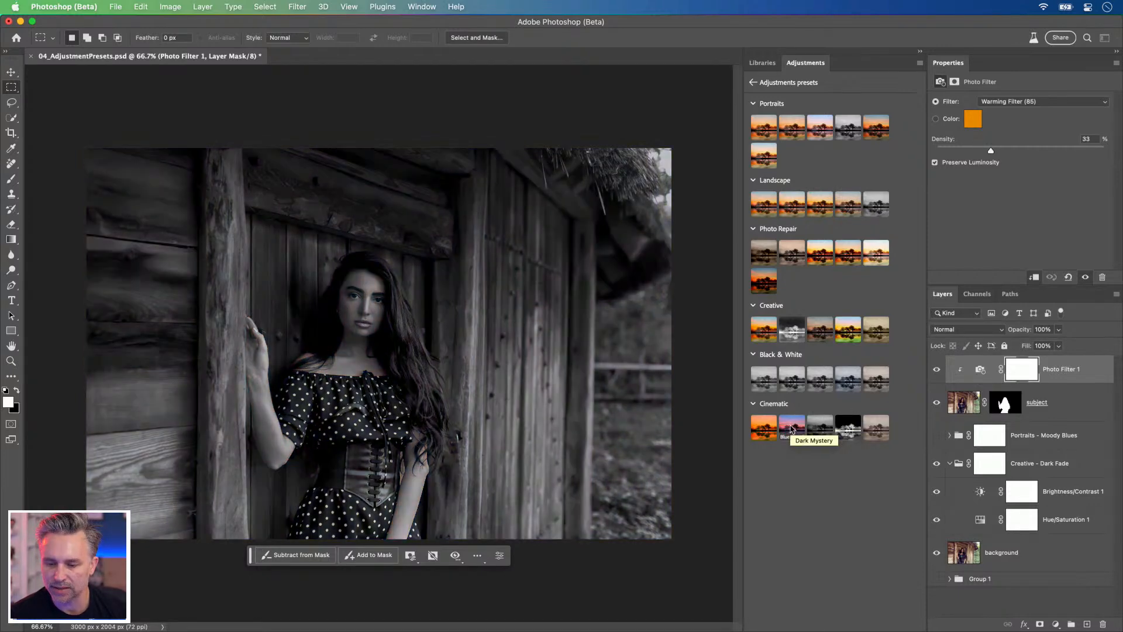
{"action": "left_click", "coordinate": [791, 428]}
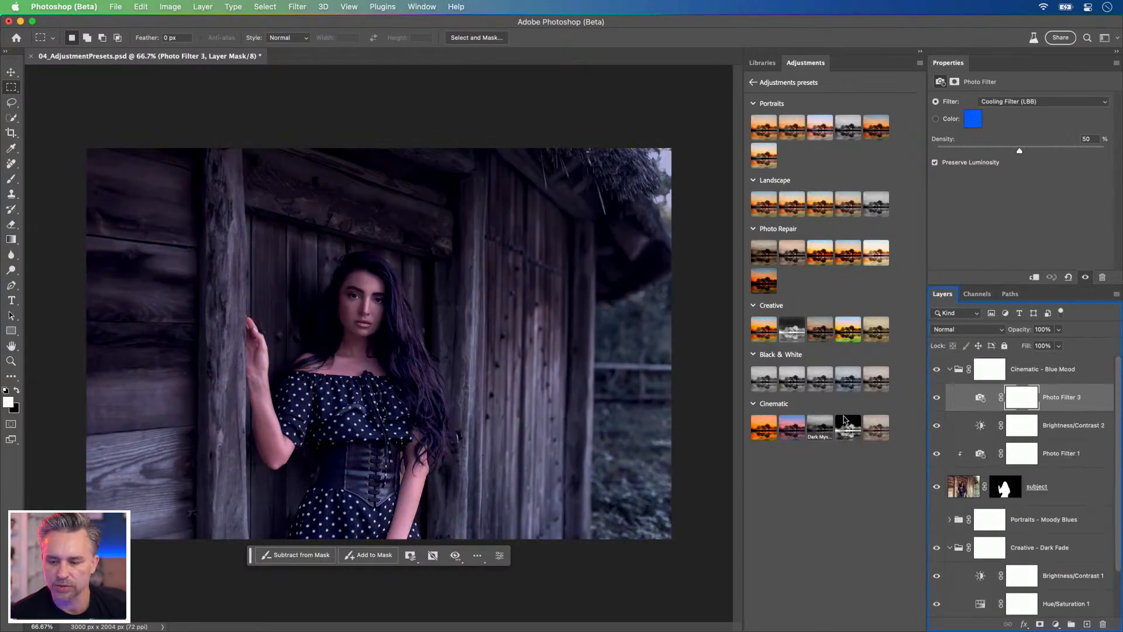
Step: Collapse and hide the Cinematic - Blue Mood group, and apply the Cinematic Soft Sepia preset above it
{"action": "left_click", "coordinate": [949, 369]}
{"action": "left_click", "coordinate": [938, 370]}
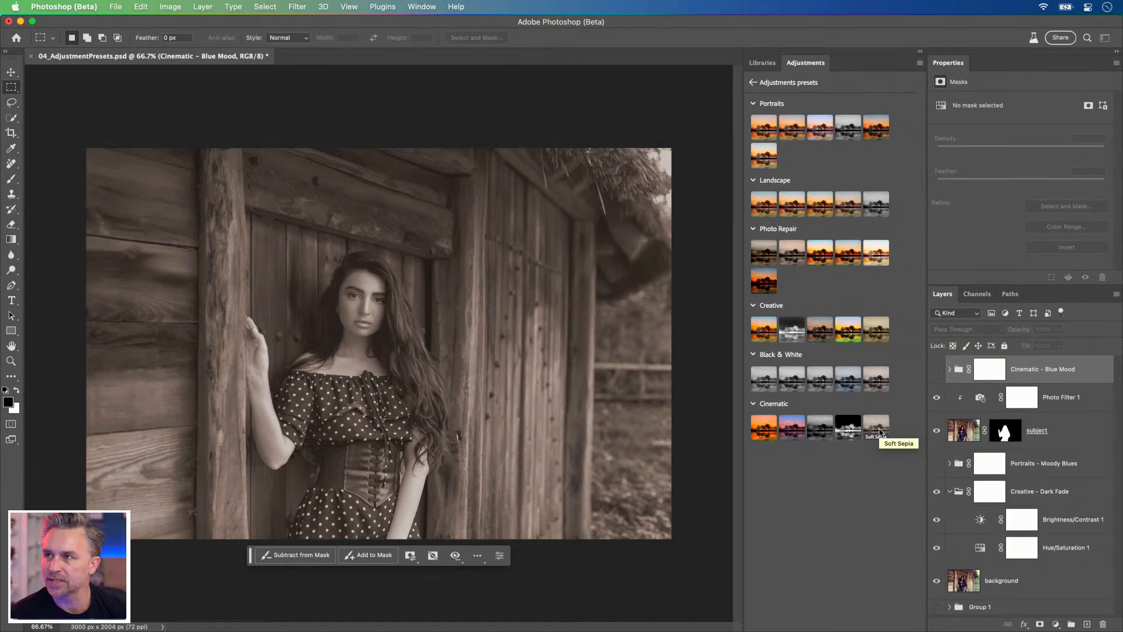
{"action": "left_click", "coordinate": [879, 431]}
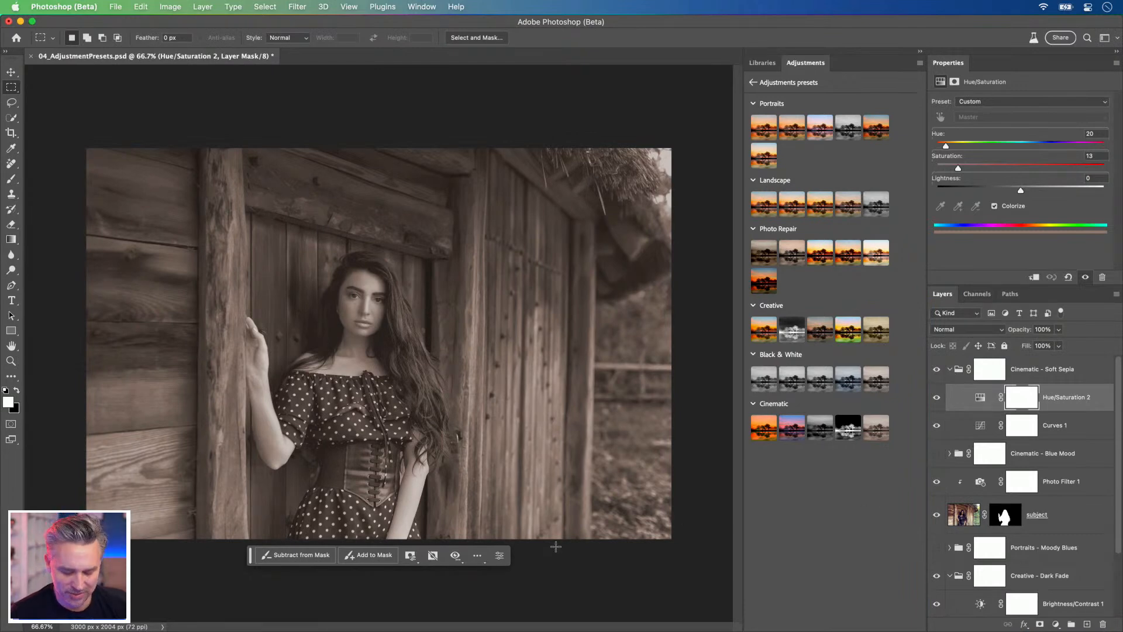
Step: Collapse the Adjustments panel, pin the contextual task bar's position and move the bar above the image near the thatched roof
{"action": "key", "text": "super+1"}
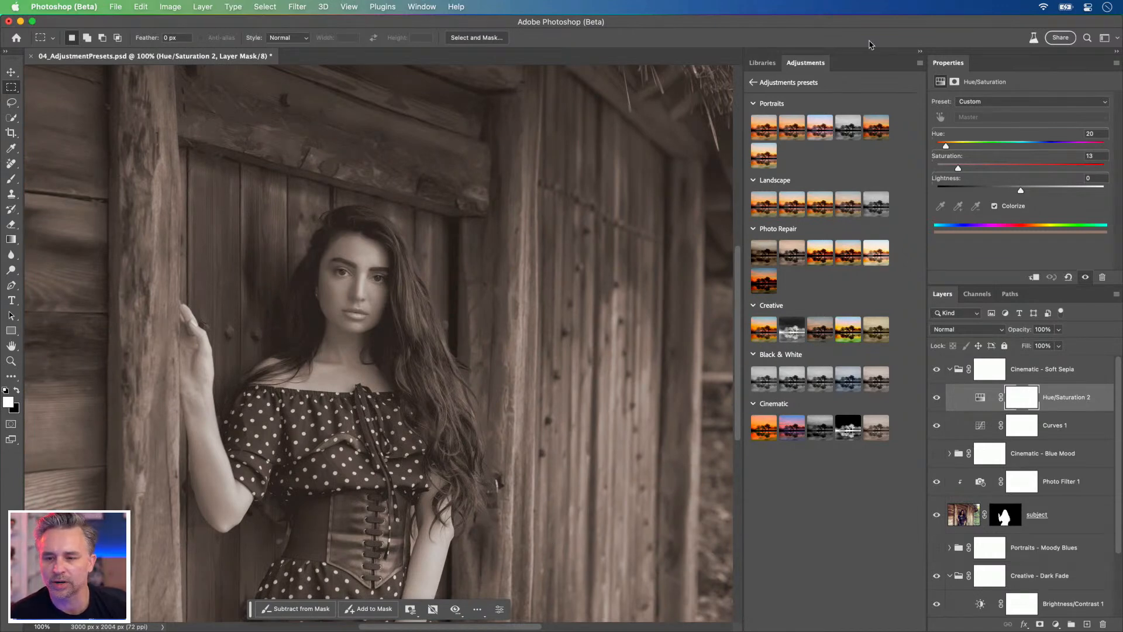
{"action": "left_click", "coordinate": [923, 54]}
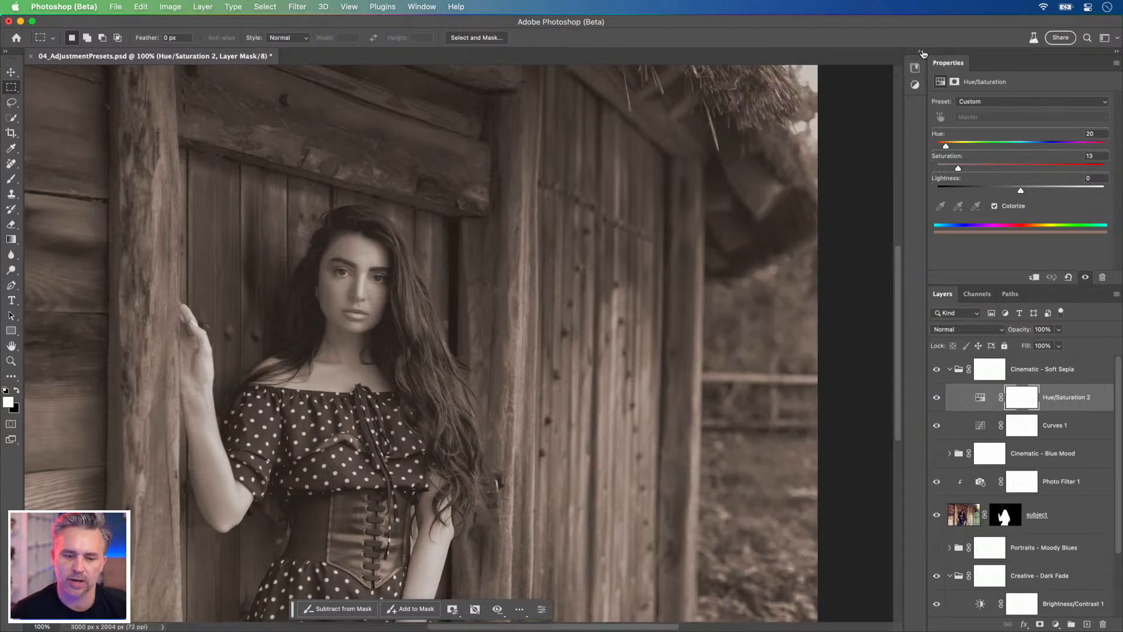
{"action": "key", "text": "super+minus"}
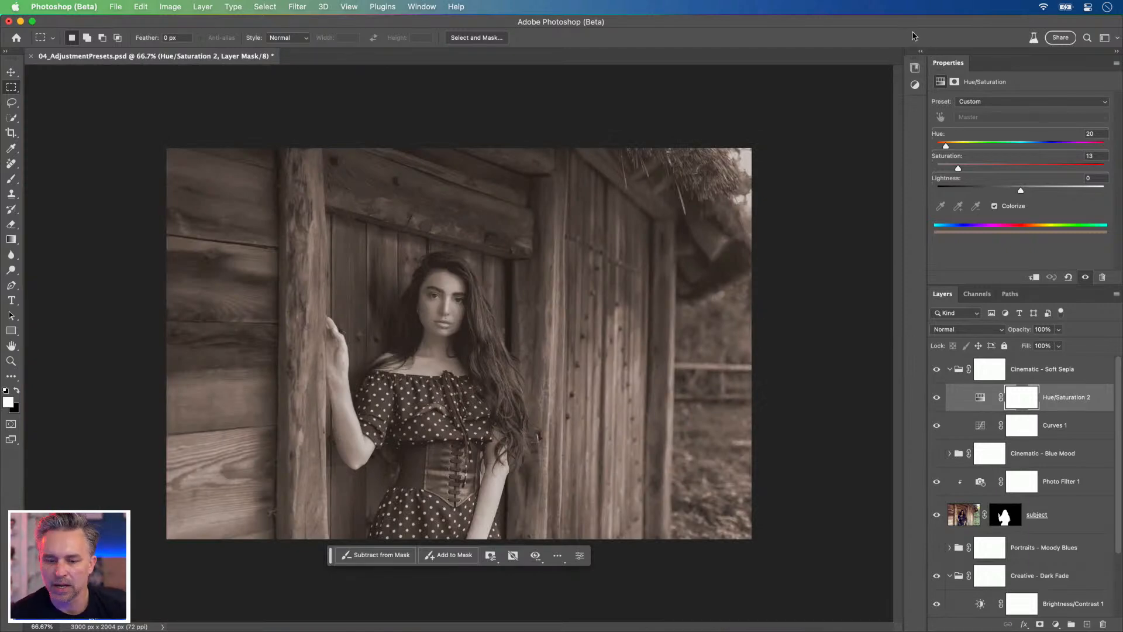
{"action": "left_click", "coordinate": [557, 556]}
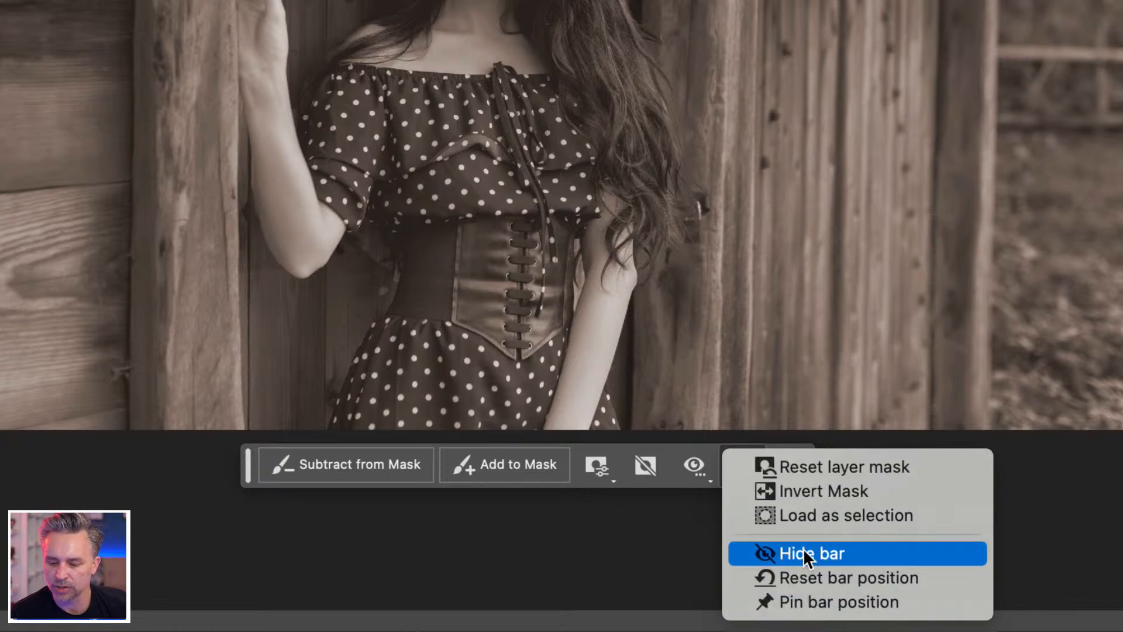
{"action": "left_click", "coordinate": [822, 602]}
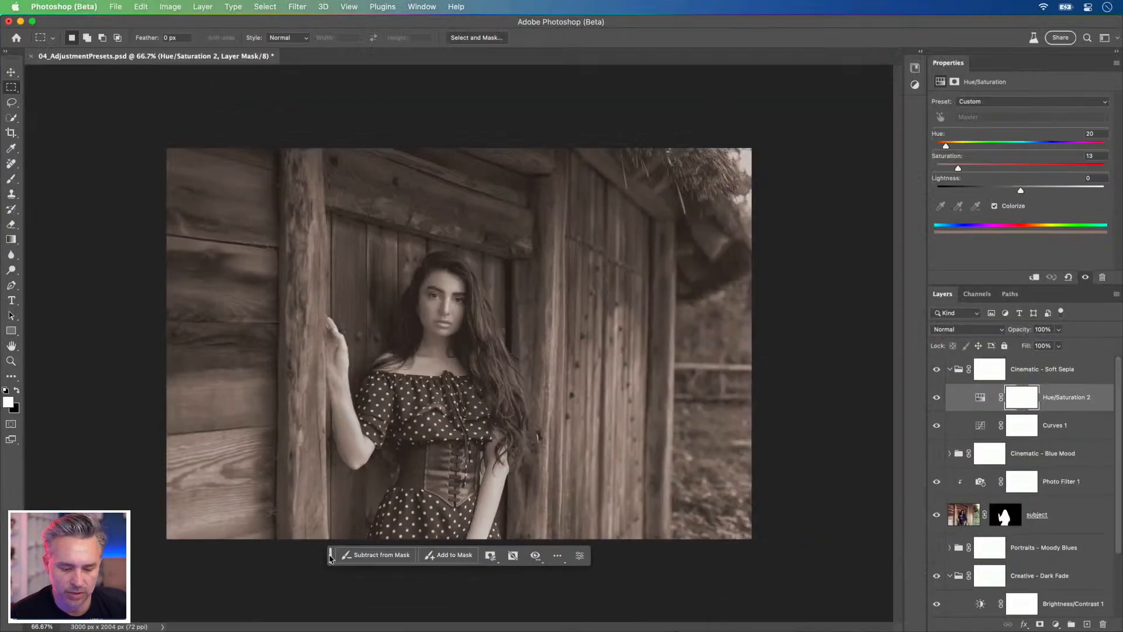
{"action": "left_click_drag", "start_coordinate": [329, 558], "coordinate": [605, 124]}
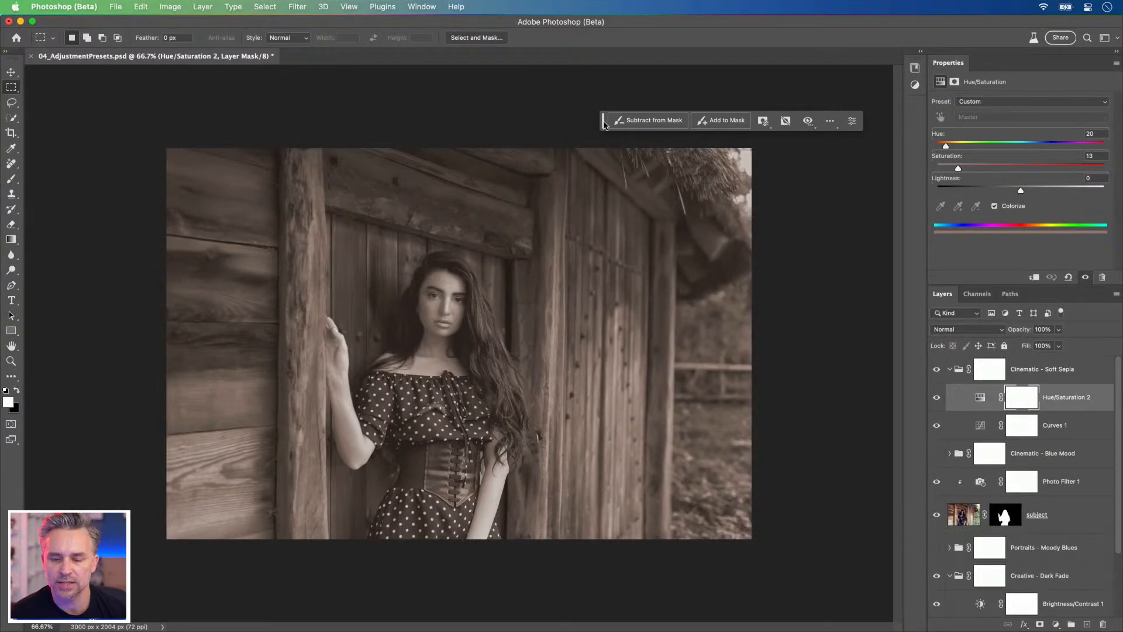
Step: Check the pinned contextual task bar while zooming, unpin its position and move it onto the image beside the subject
{"action": "key", "text": "super+1"}
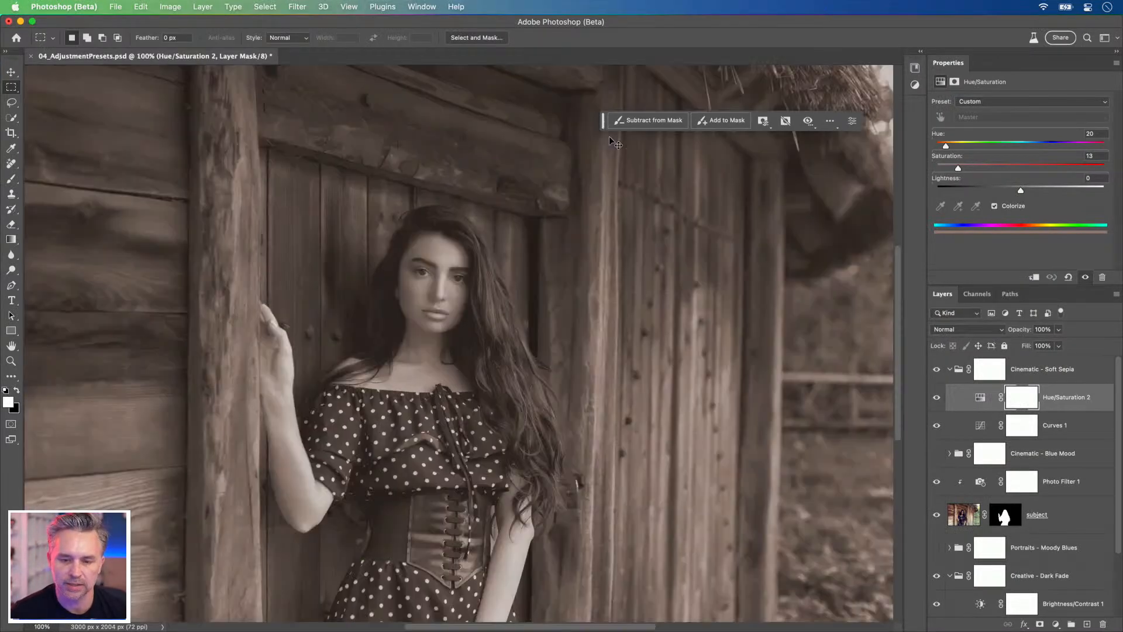
{"action": "key", "text": "super+minus"}
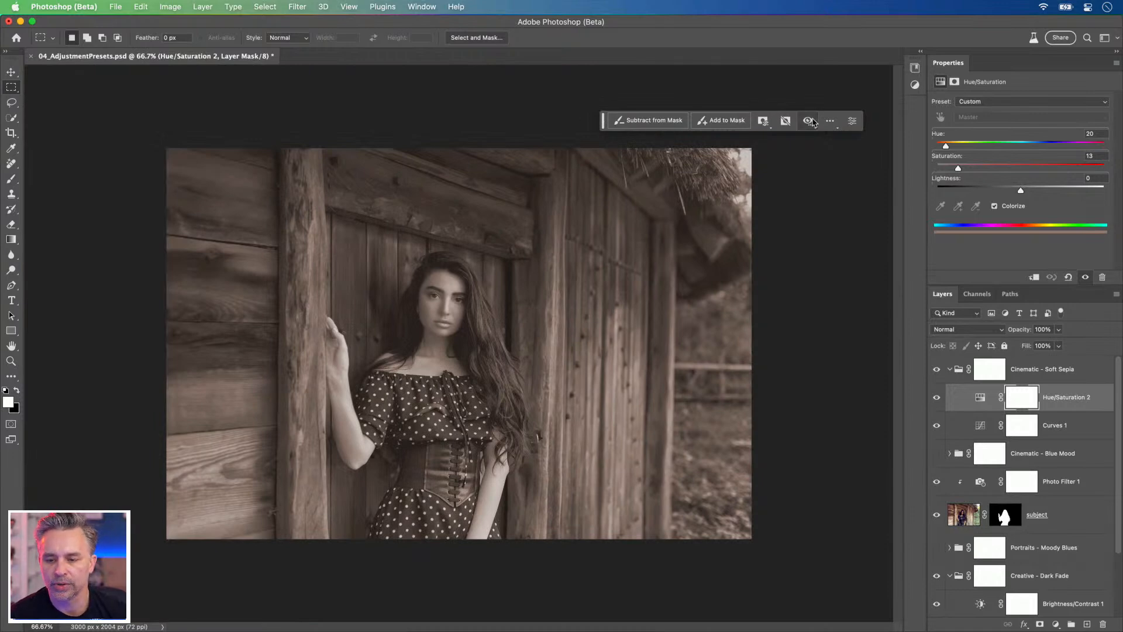
{"action": "left_click", "coordinate": [830, 121]}
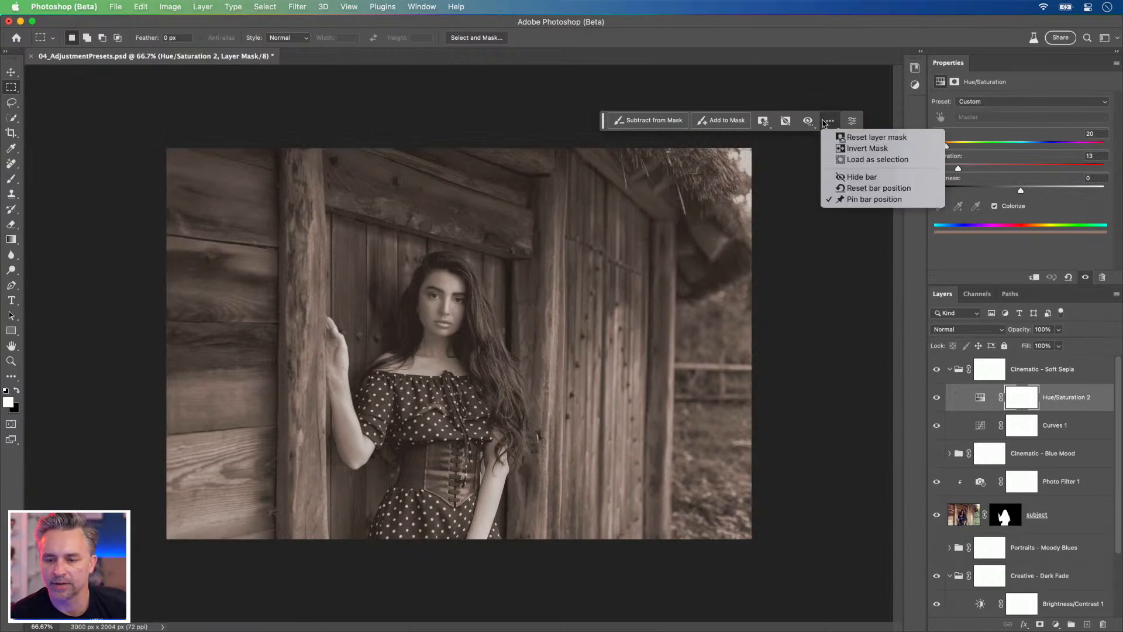
{"action": "left_click", "coordinate": [866, 198]}
{"action": "left_click", "coordinate": [420, 7]}
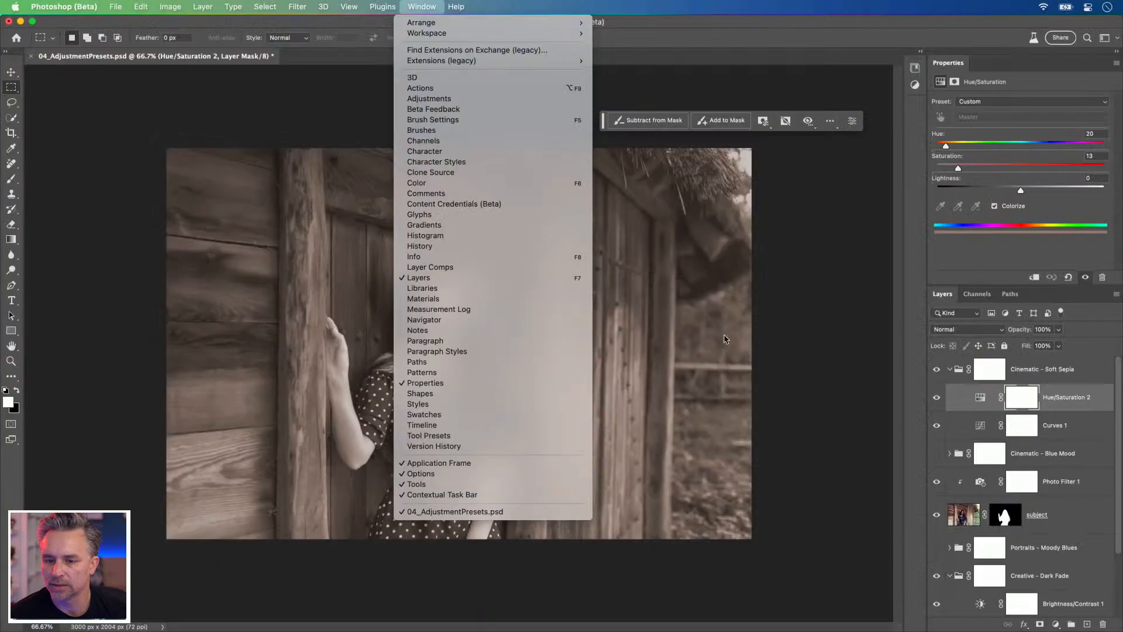
{"action": "left_click", "coordinate": [785, 323]}
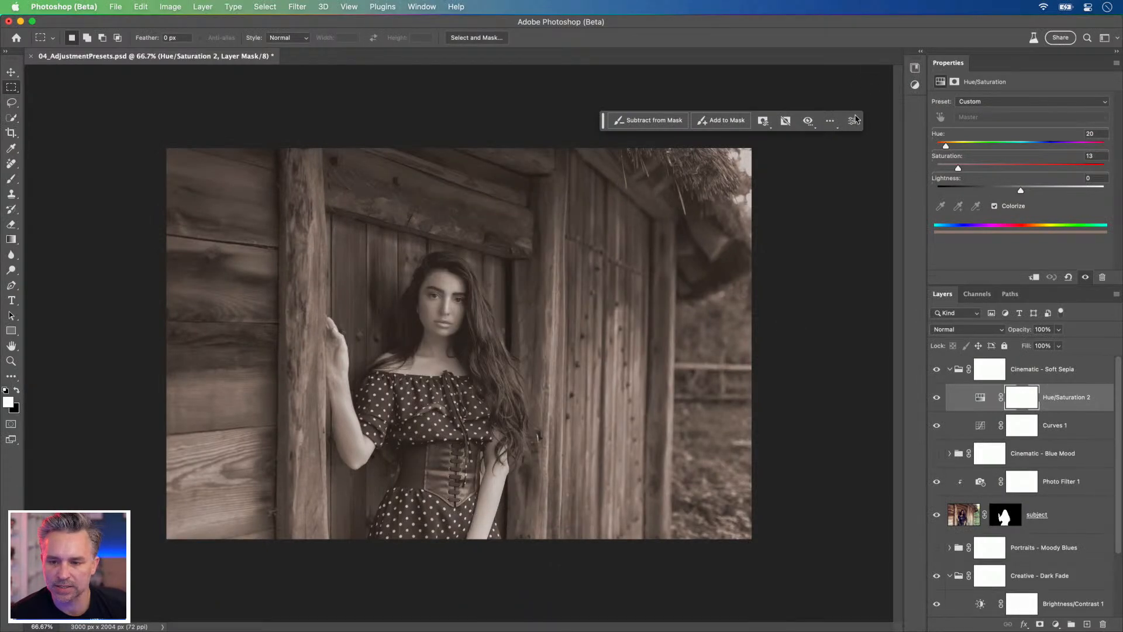
{"action": "left_click_drag", "start_coordinate": [604, 124], "coordinate": [508, 323]}
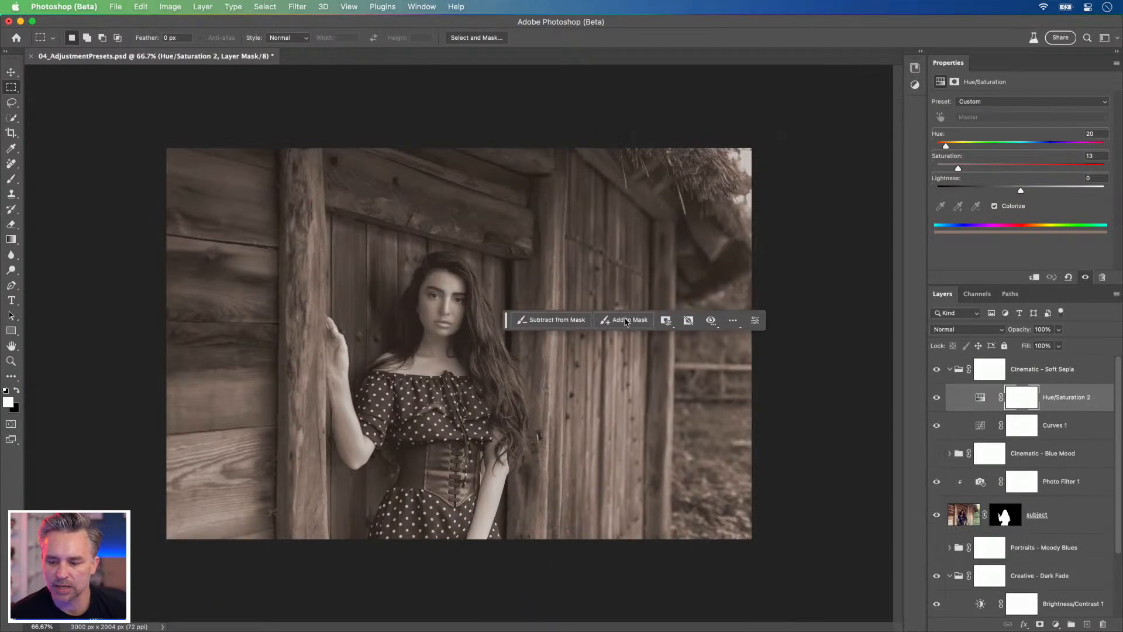
Step: Add an empty layer inside the Cinematic - Soft Sepia group, and delete the whole group with its contents
{"action": "left_click", "coordinate": [1043, 372]}
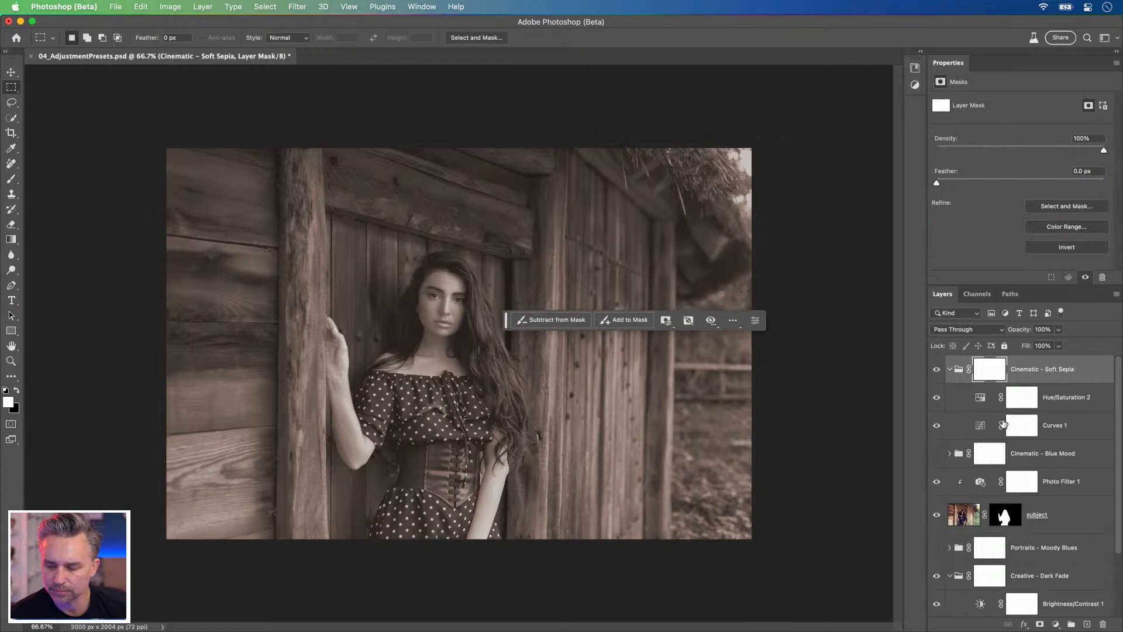
{"action": "left_click", "coordinate": [1088, 625]}
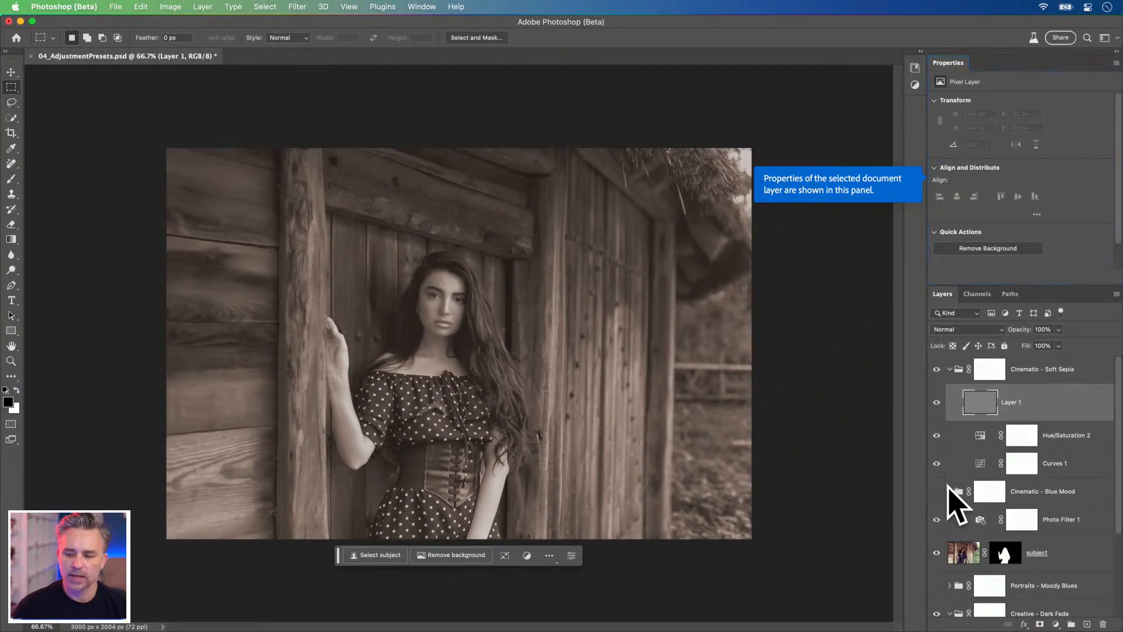
{"action": "left_click", "coordinate": [1034, 373]}
{"action": "key", "text": "BackSpace"}
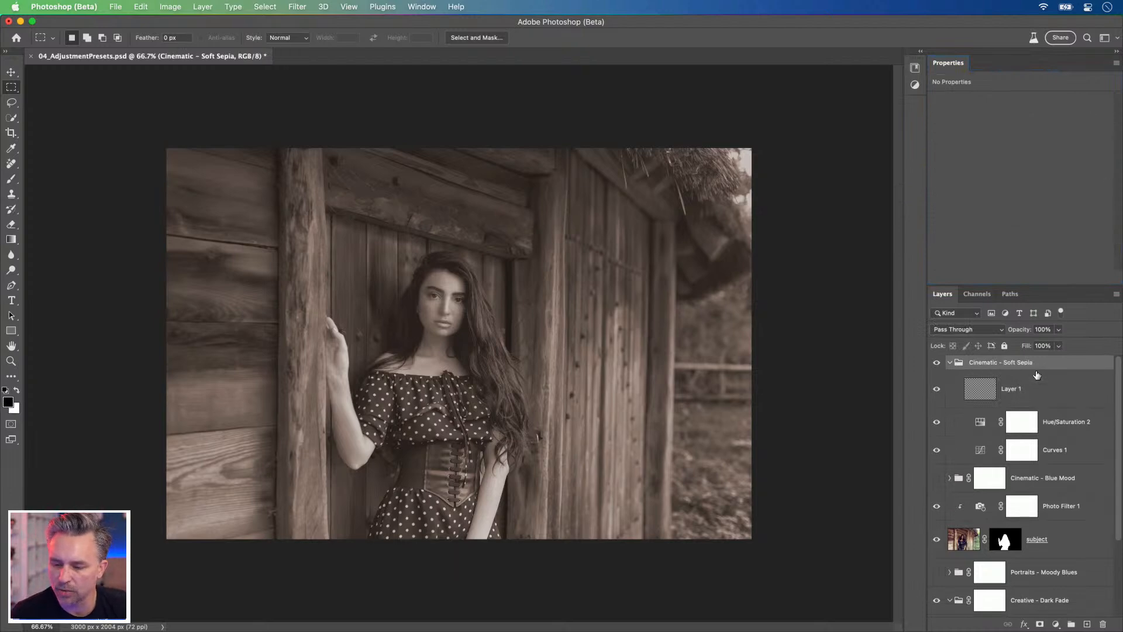
{"action": "key", "text": "BackSpace"}
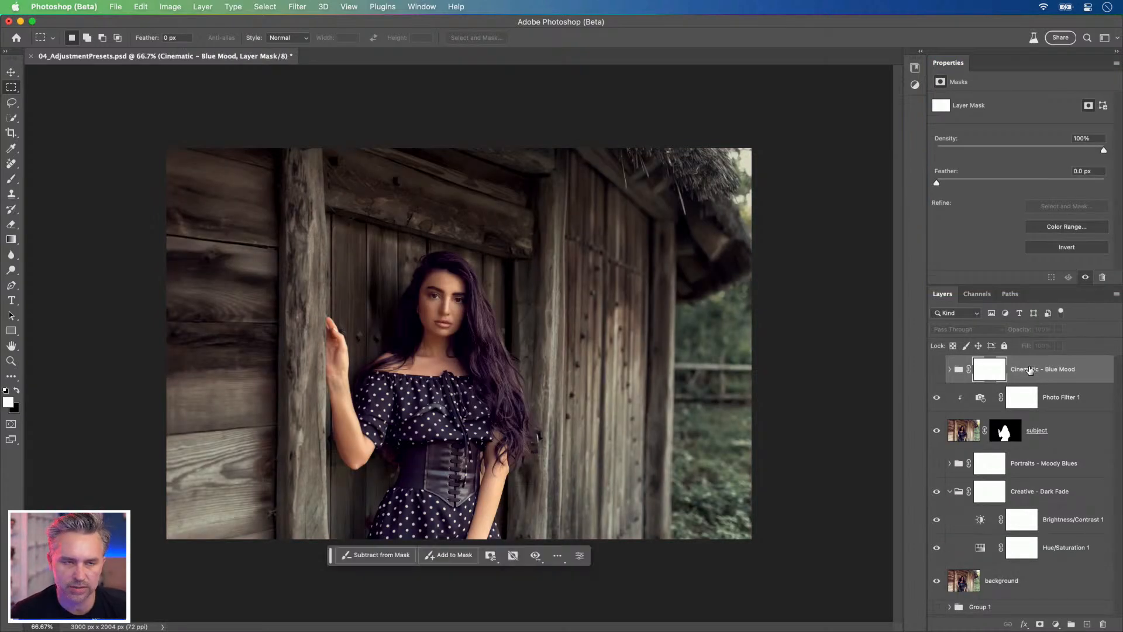
Step: Compare the subject with the Photo Filter 1 adjustment hidden and shown
{"action": "left_click", "coordinate": [1063, 411]}
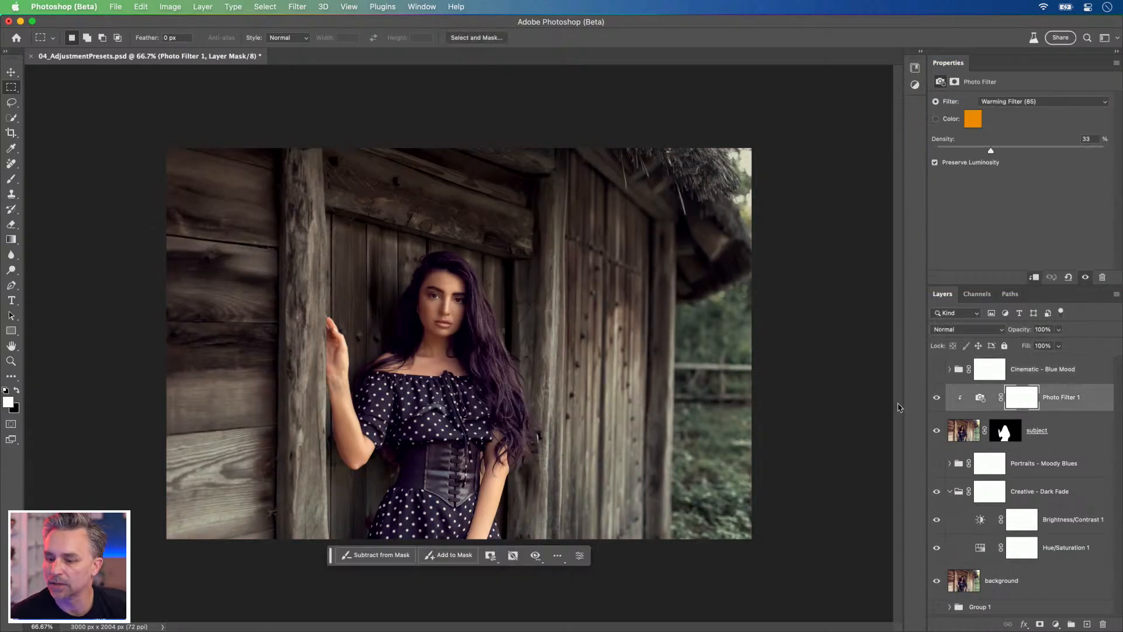
{"action": "left_click", "coordinate": [936, 397]}
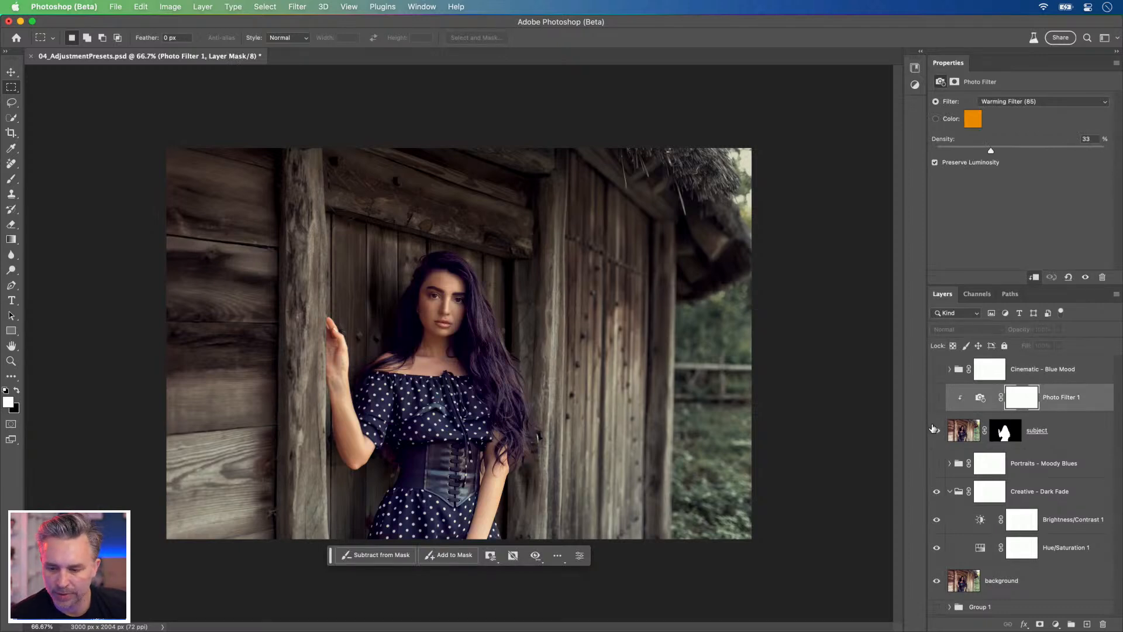
{"action": "left_click", "coordinate": [936, 398]}
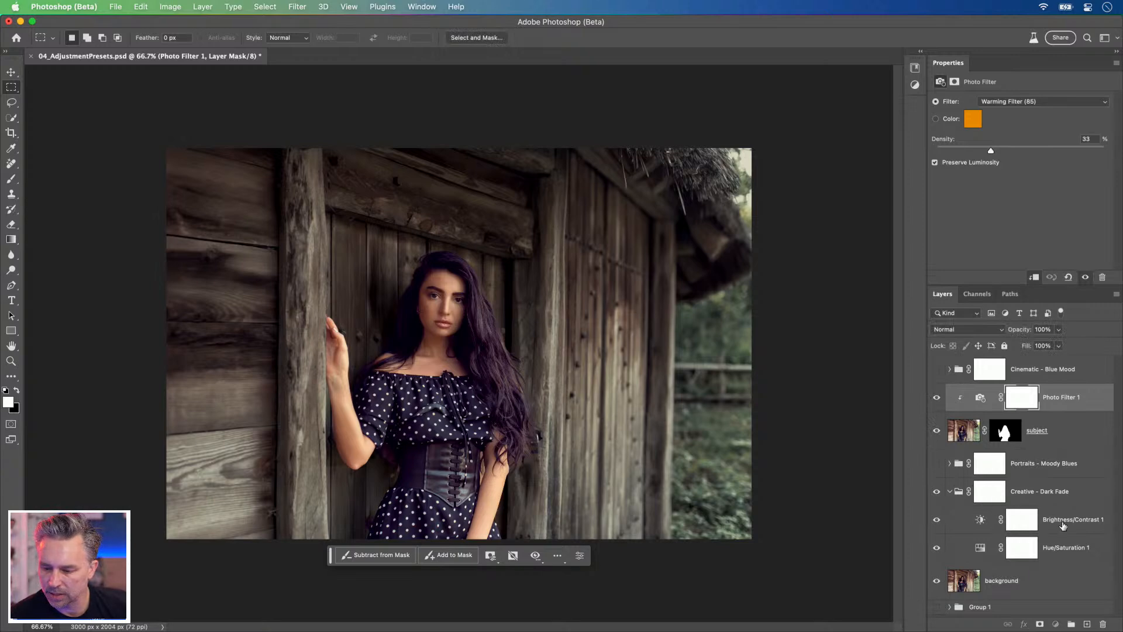
Step: Set the Creative - Dark Fade group's Hue/Saturation 1 adjustment to saturation -29 and lightness -14
{"action": "left_click", "coordinate": [1012, 521]}
{"action": "left_click", "coordinate": [993, 549]}
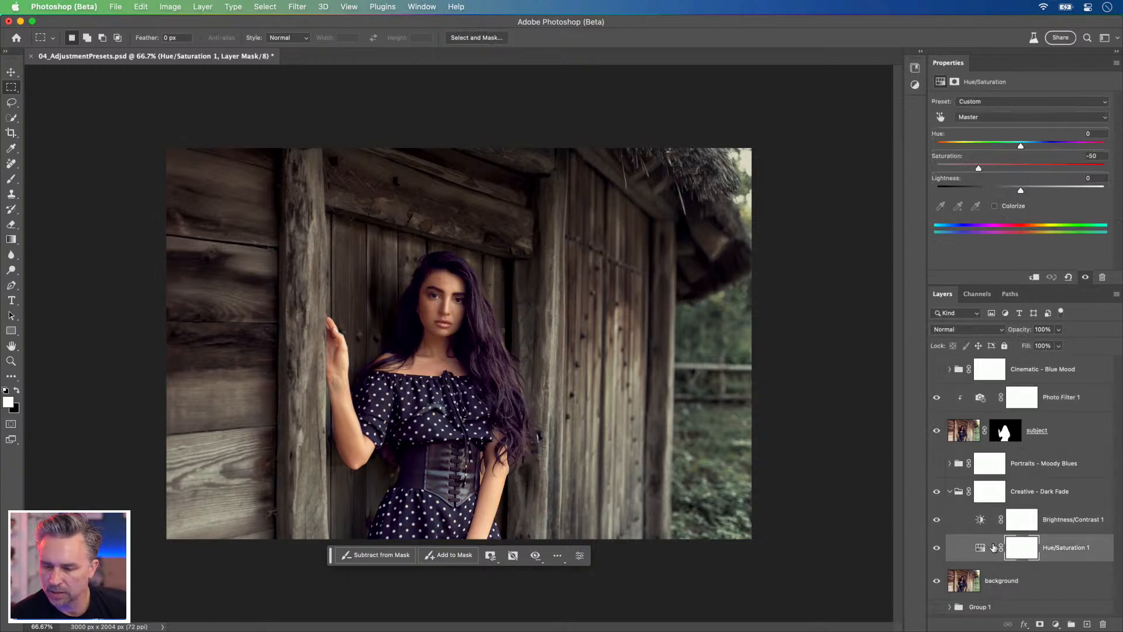
{"action": "left_click", "coordinate": [1020, 169]}
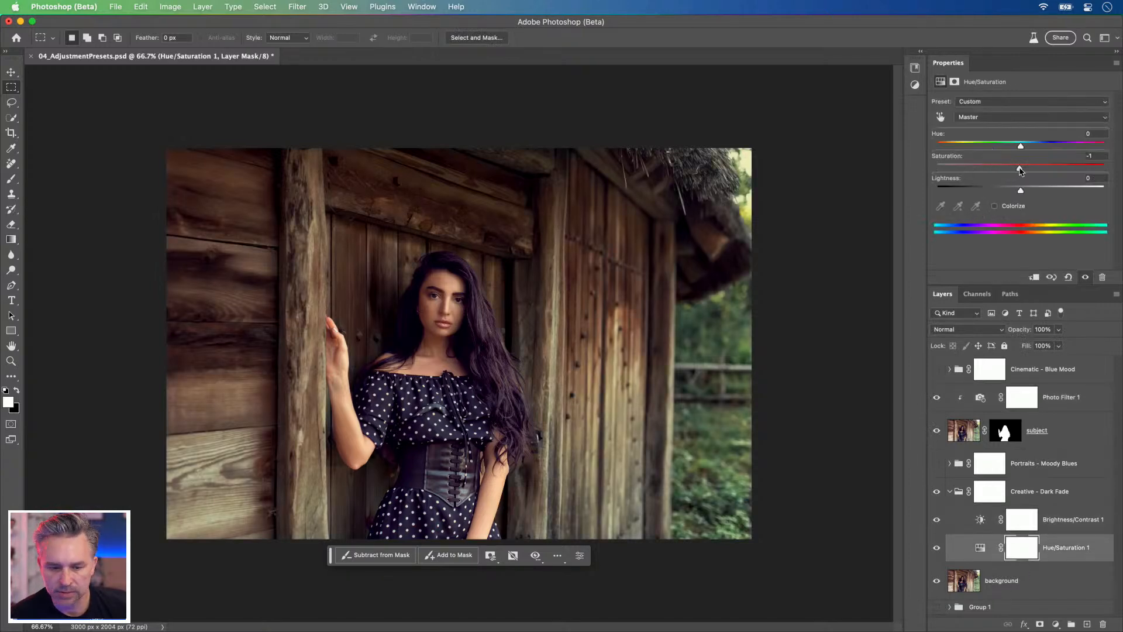
{"action": "left_click_drag", "start_coordinate": [1020, 169], "coordinate": [900, 176]}
{"action": "left_click_drag", "start_coordinate": [975, 175], "coordinate": [1010, 188]}
{"action": "key", "text": "super+z"}
{"action": "key", "text": "super+z"}
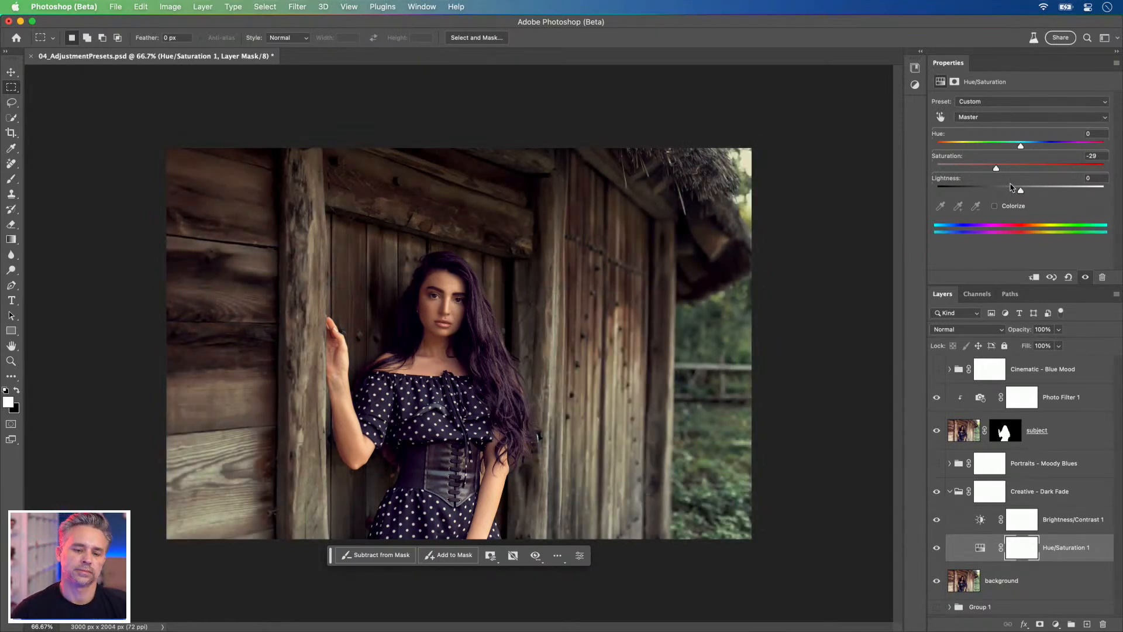
{"action": "left_click", "coordinate": [1010, 187]}
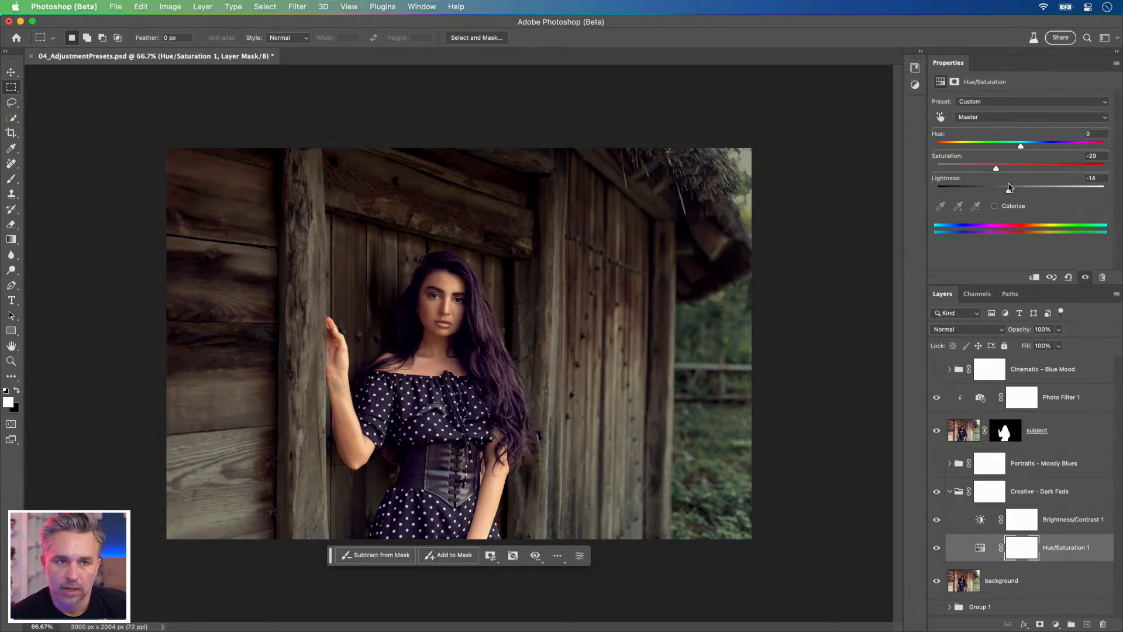
{"action": "key", "text": "super+1"}
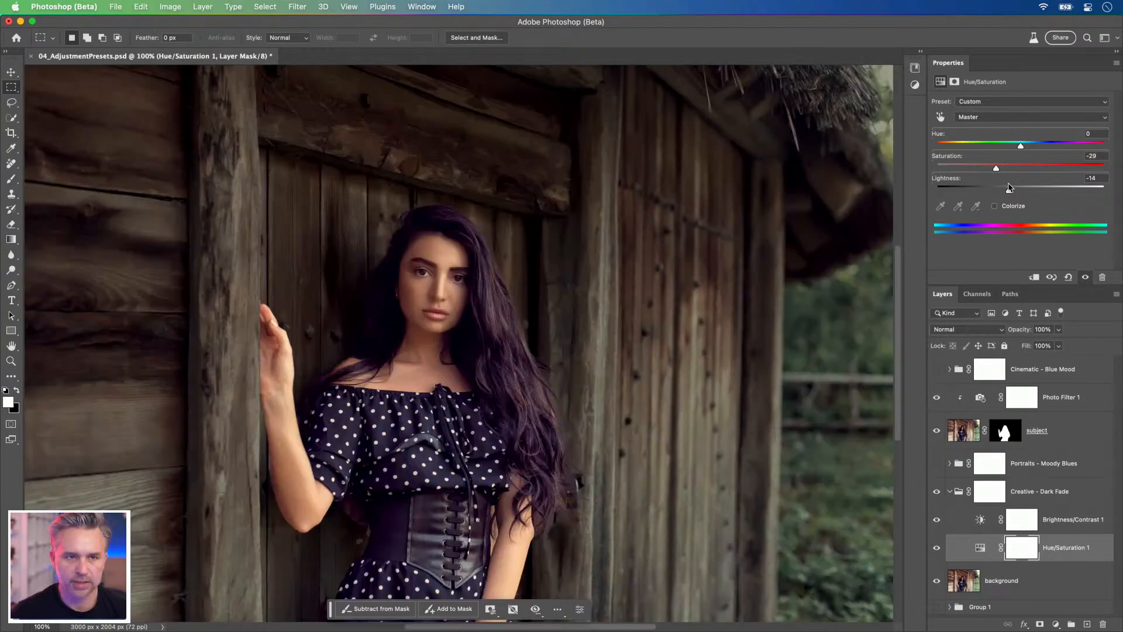
{"action": "left_click_drag", "start_coordinate": [356, 261], "coordinate": [402, 254]}
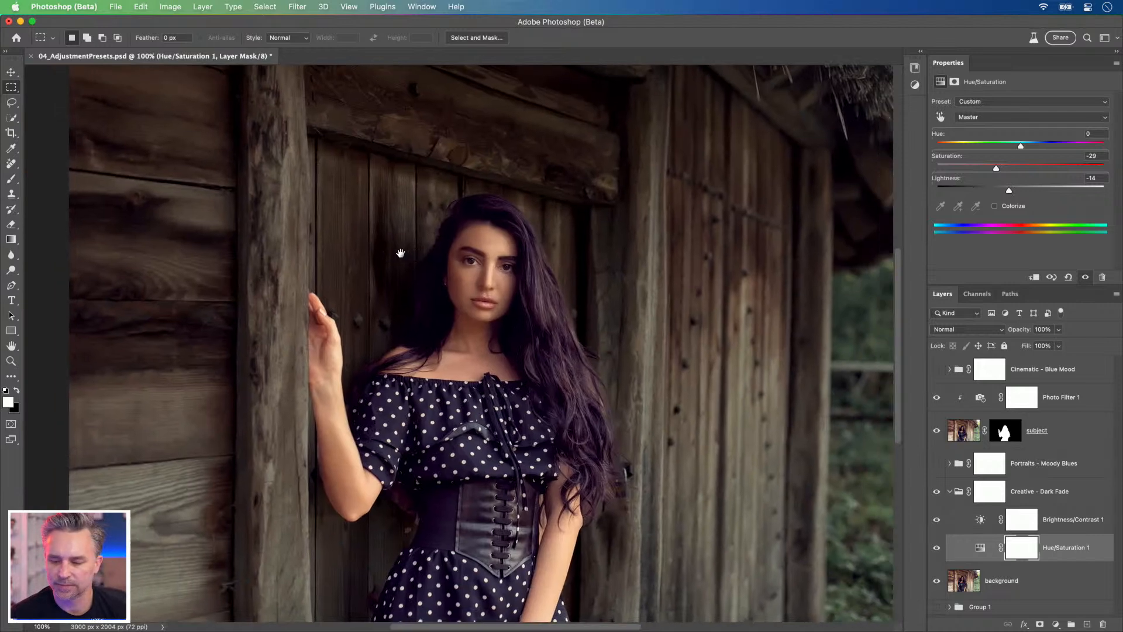
Step: Collapse the Creative - Dark Fade group and group all layers from background up to Photo Filter 1
{"action": "left_click", "coordinate": [949, 492]}
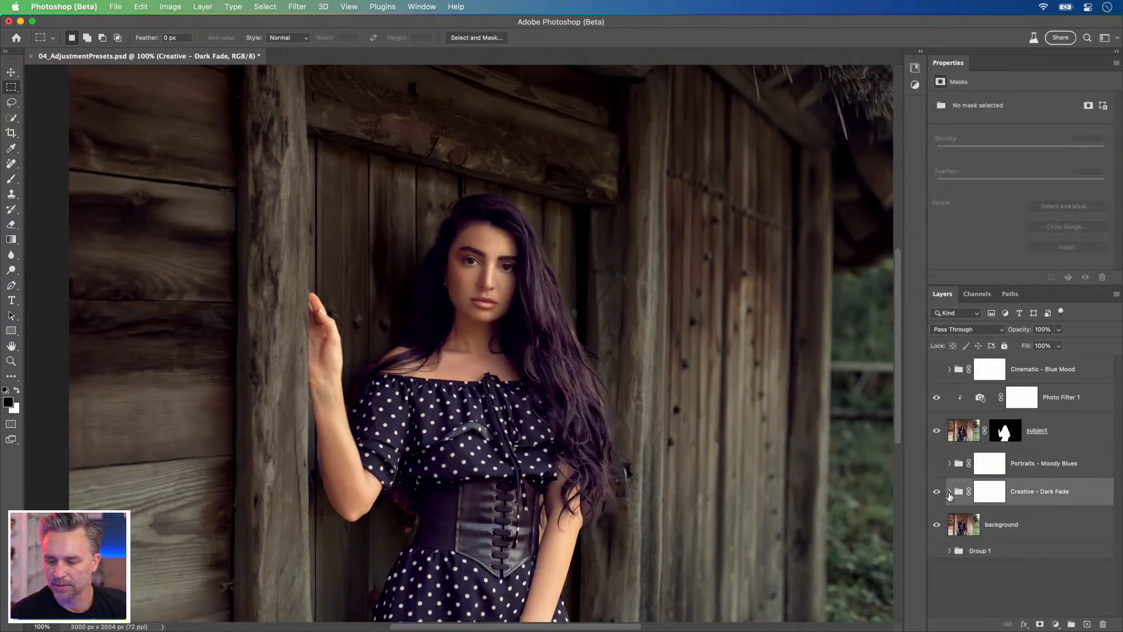
{"action": "left_click", "coordinate": [988, 525]}
{"action": "left_click", "coordinate": [1074, 404], "text": "shift"}
{"action": "key", "text": "super+g"}
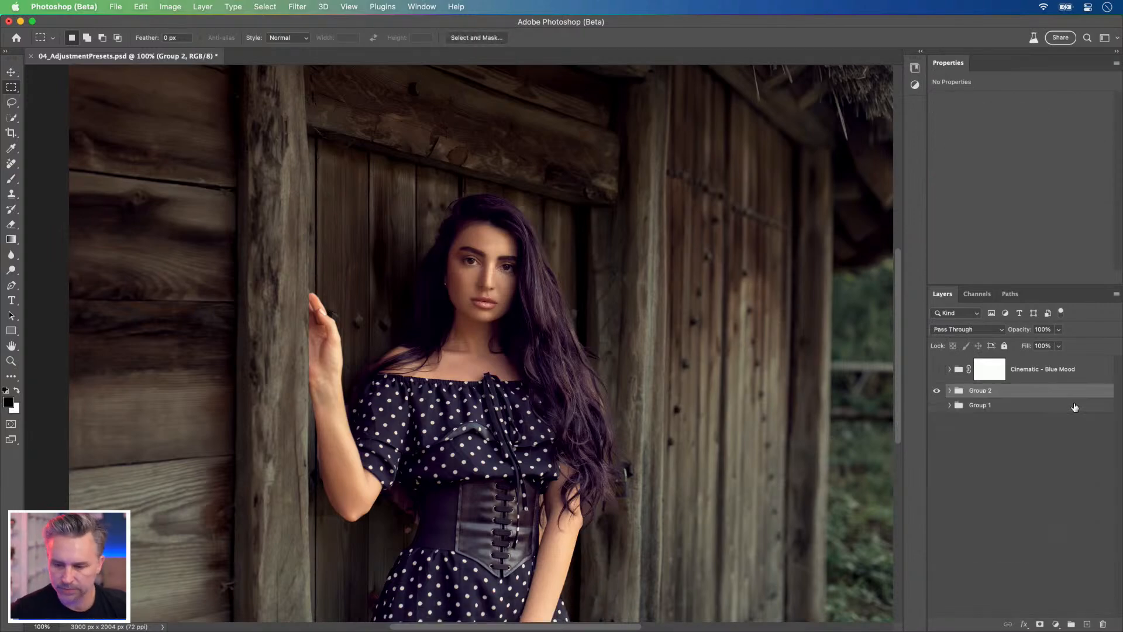
Step: Show the graffiti alley image in Group 1, hide Group 2 and make Group 1 the active layer
{"action": "left_click", "coordinate": [937, 405]}
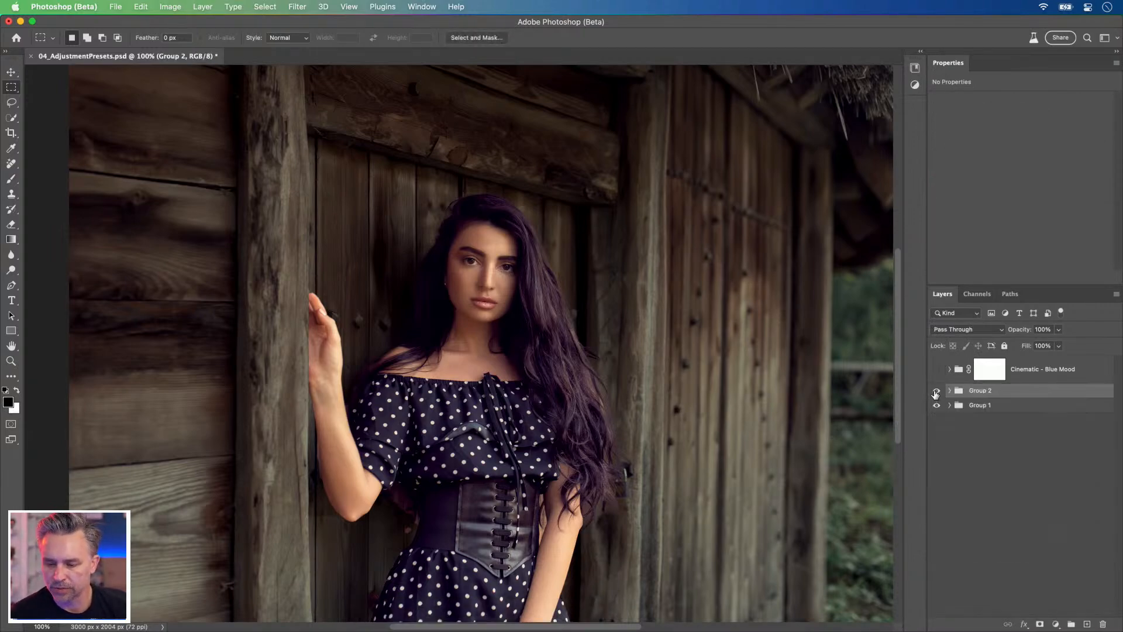
{"action": "left_click", "coordinate": [936, 391]}
{"action": "left_click", "coordinate": [977, 406]}
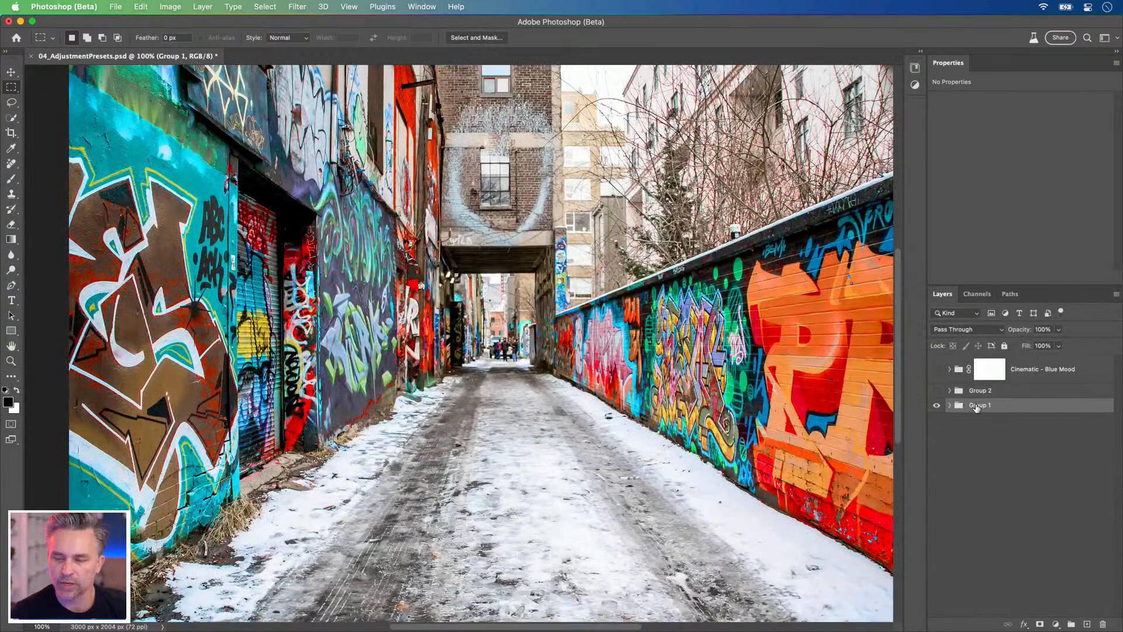
{"action": "key", "text": "super+minus"}
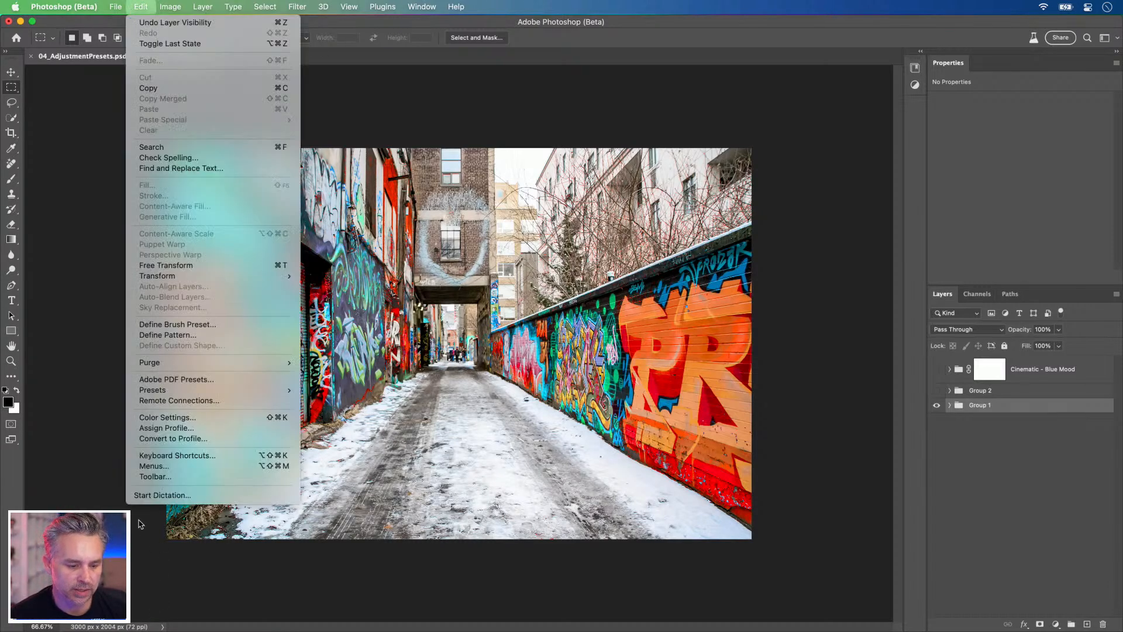
Step: Open the keyboard shortcut settings for Application Menus and select the Contextual Task Bar command among the Window commands
{"action": "left_click", "coordinate": [146, 455]}
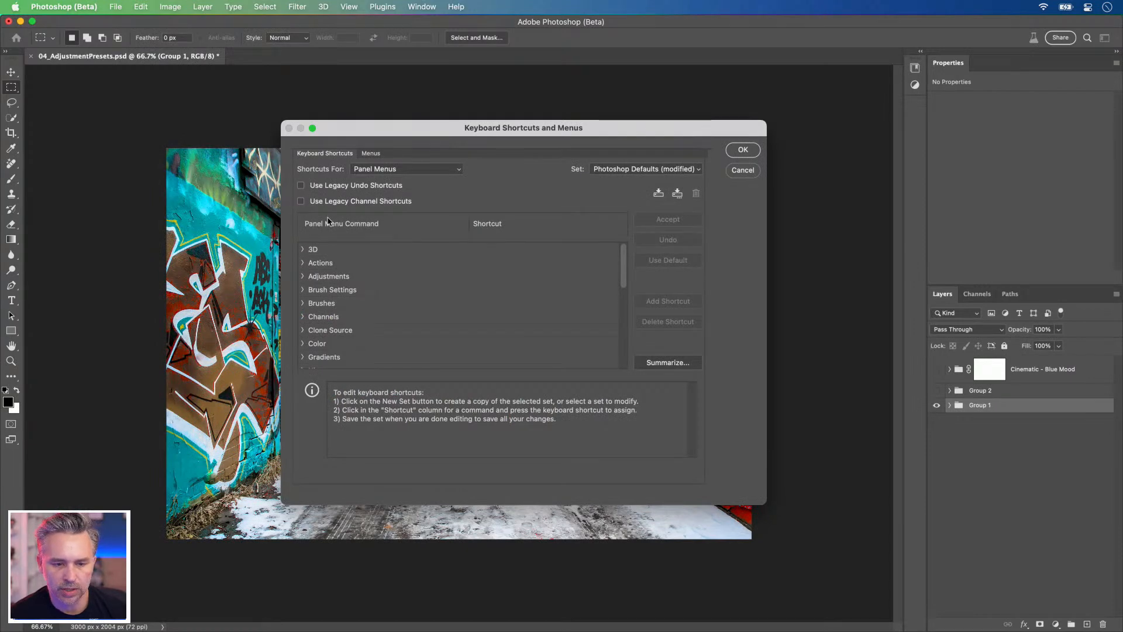
{"action": "left_click", "coordinate": [380, 170]}
{"action": "left_click", "coordinate": [387, 156]}
{"action": "scroll", "coordinate": [362, 351], "scroll_direction": "down", "scroll_amount": 3}
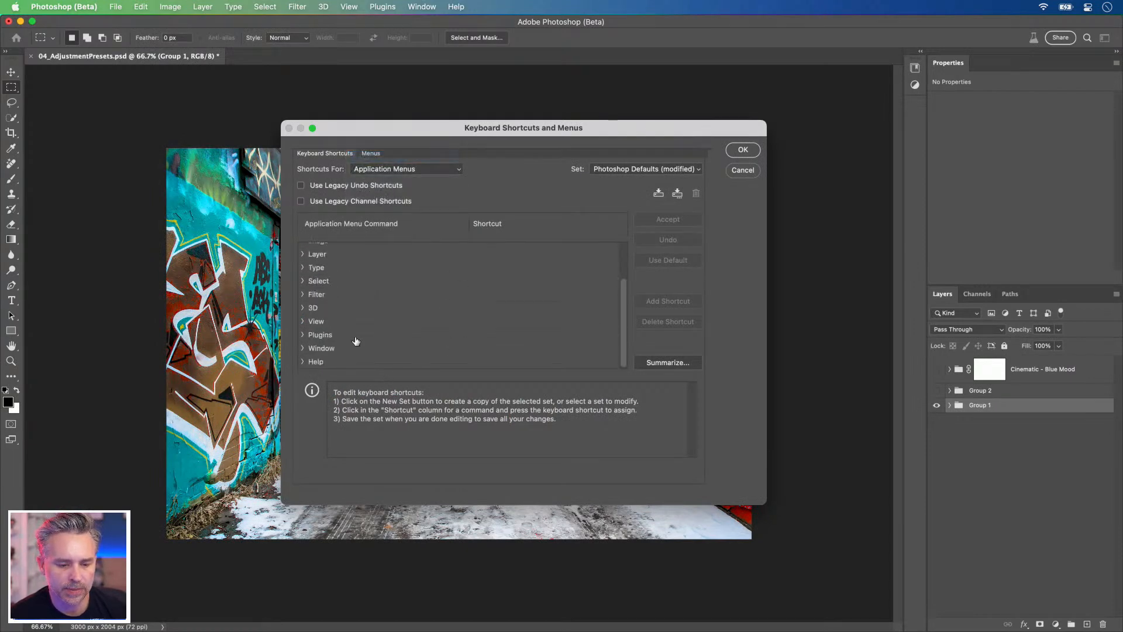
{"action": "left_click", "coordinate": [303, 348]}
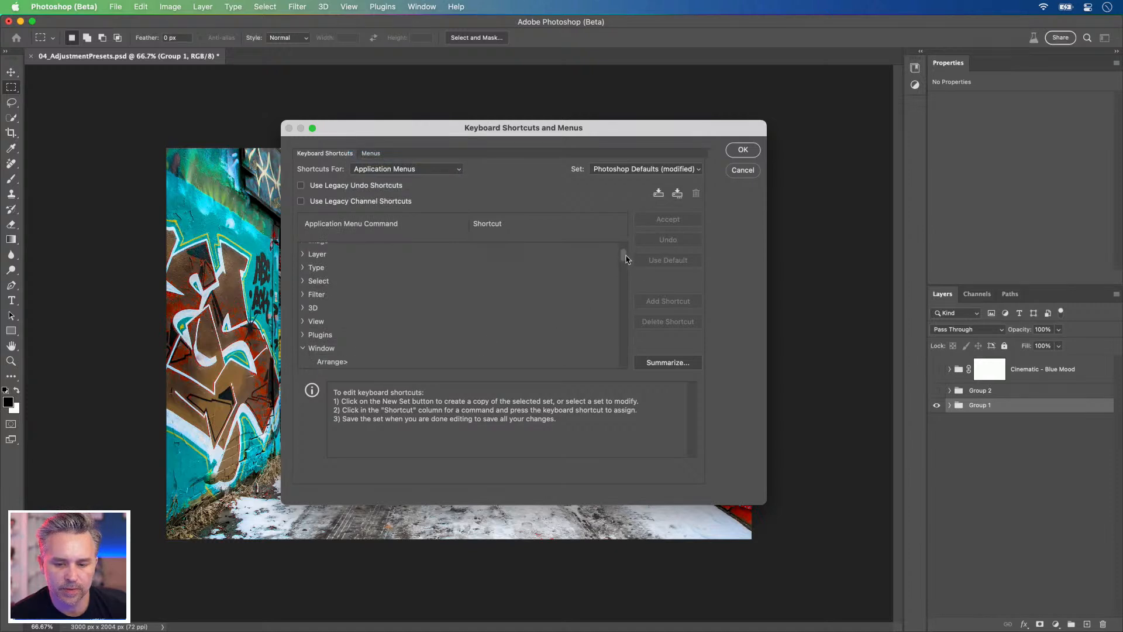
{"action": "scroll", "coordinate": [619, 351], "scroll_direction": "down", "scroll_amount": 10}
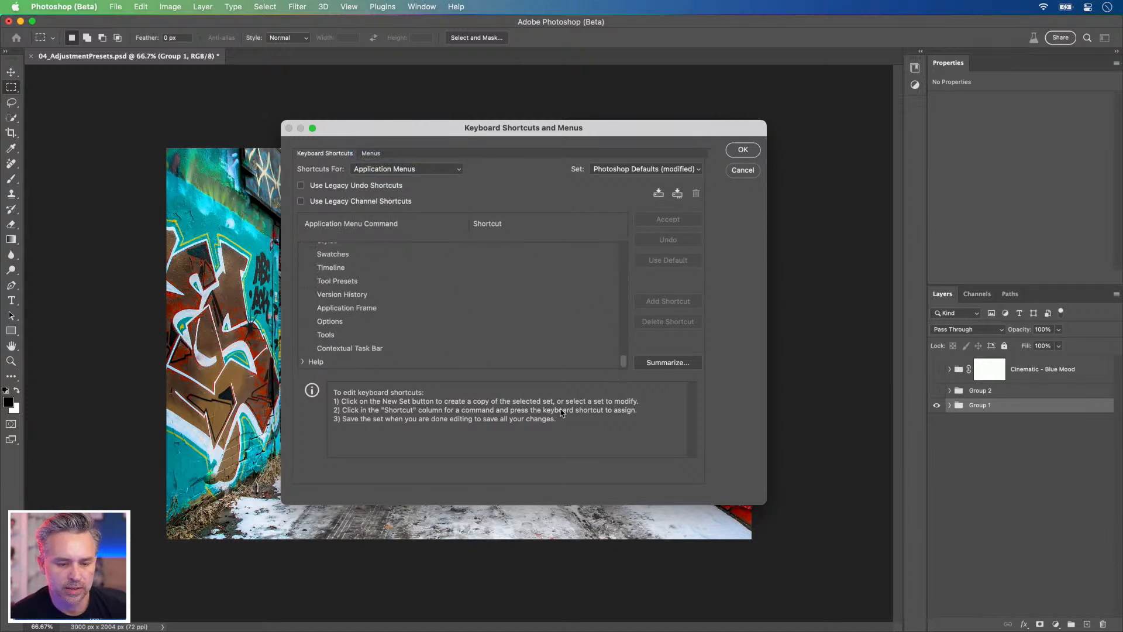
{"action": "left_click", "coordinate": [358, 349]}
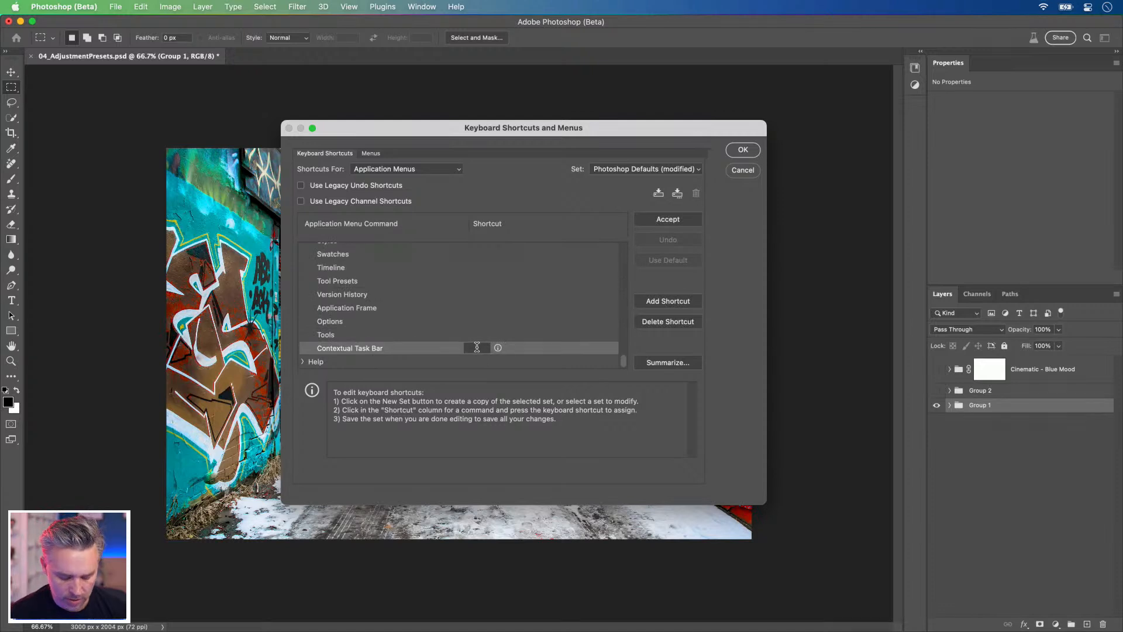
Step: Try Control+Opt+⌘+C and Control+Opt+⌘+A as the Contextual Task Bar shortcut, clearing each entry
{"action": "key", "text": "alt"}
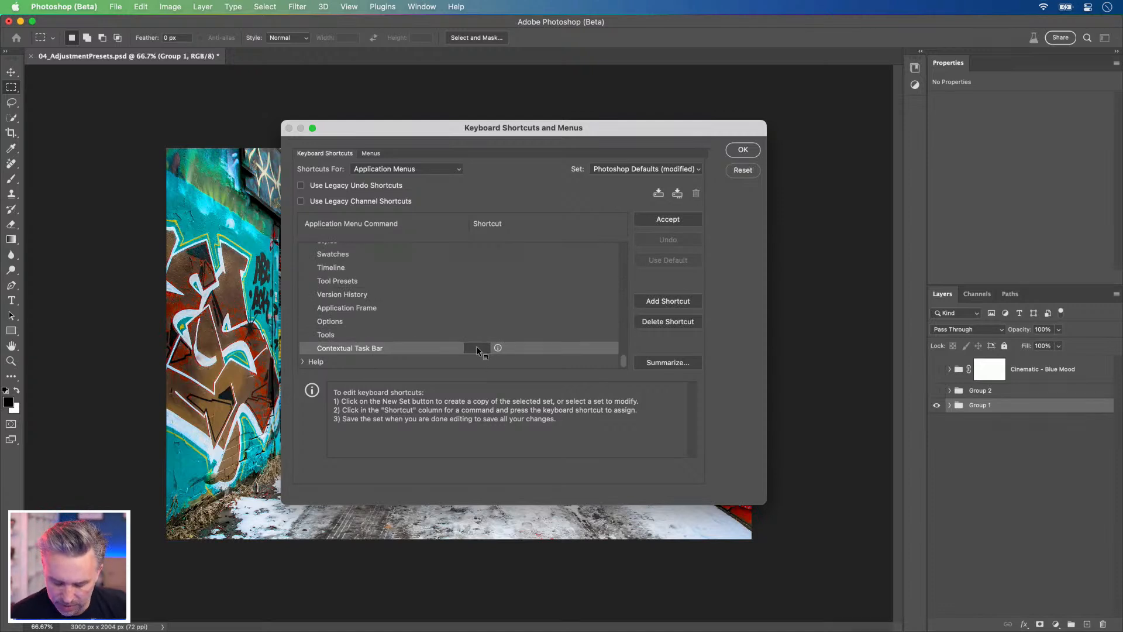
{"action": "key", "text": "ctrl+alt+super+c"}
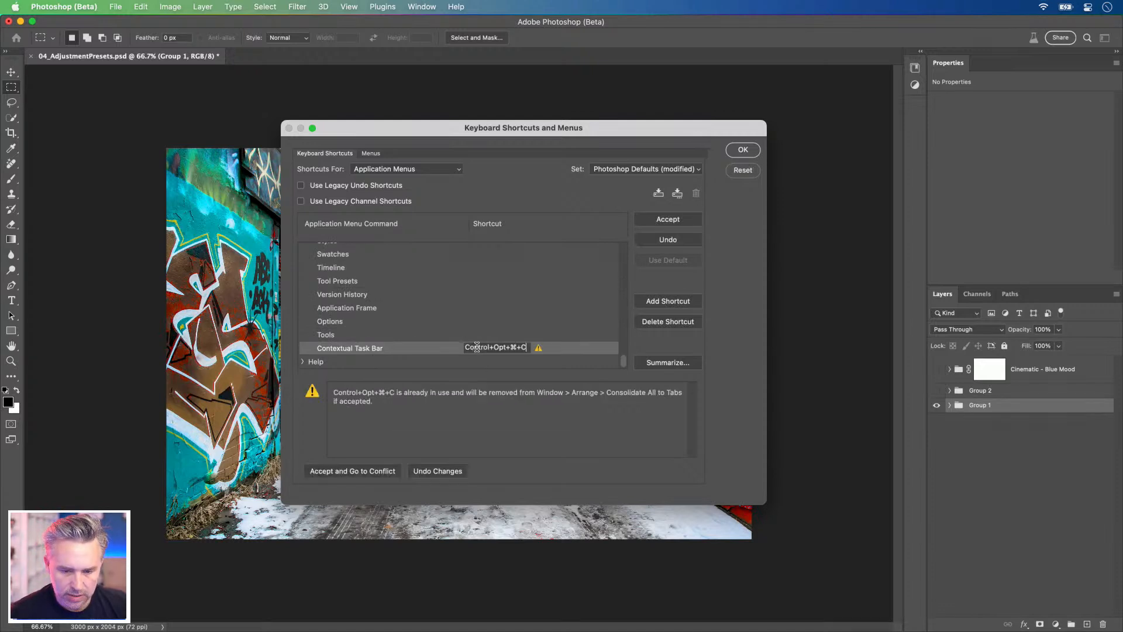
{"action": "key", "text": "BackSpace"}
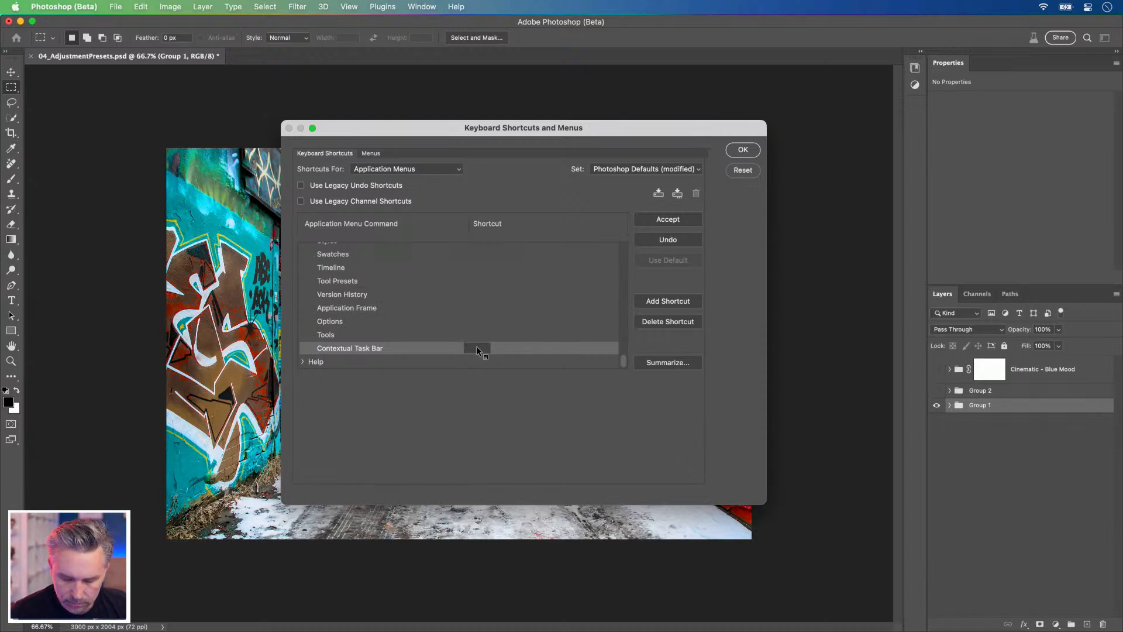
{"action": "key", "text": "ctrl+alt+super+a"}
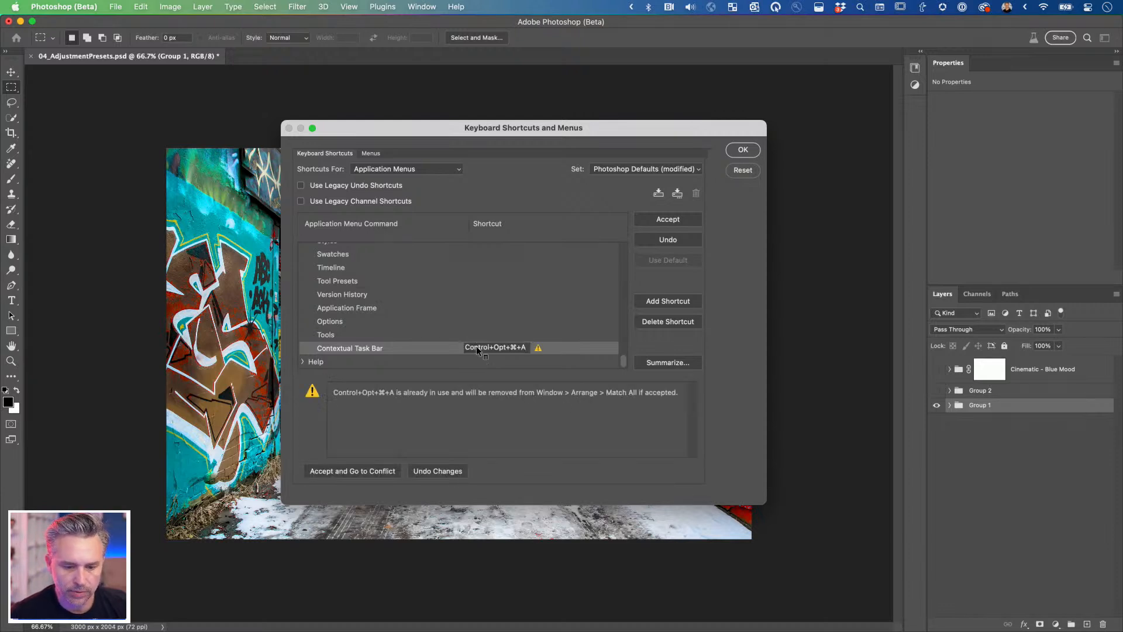
{"action": "key", "text": "BackSpace"}
Step: Assign Control+Opt+⌘+D as the Contextual Task Bar shortcut and save the shortcut settings
{"action": "key", "text": "ctrl+alt+super+d"}
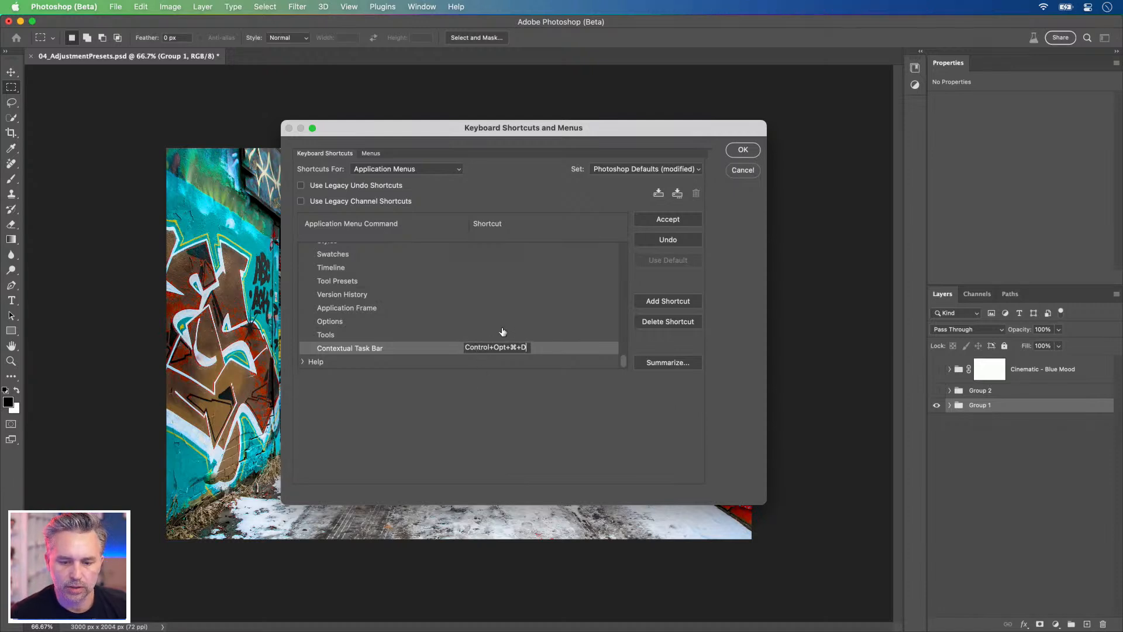
{"action": "left_click", "coordinate": [494, 334]}
{"action": "left_click", "coordinate": [500, 350]}
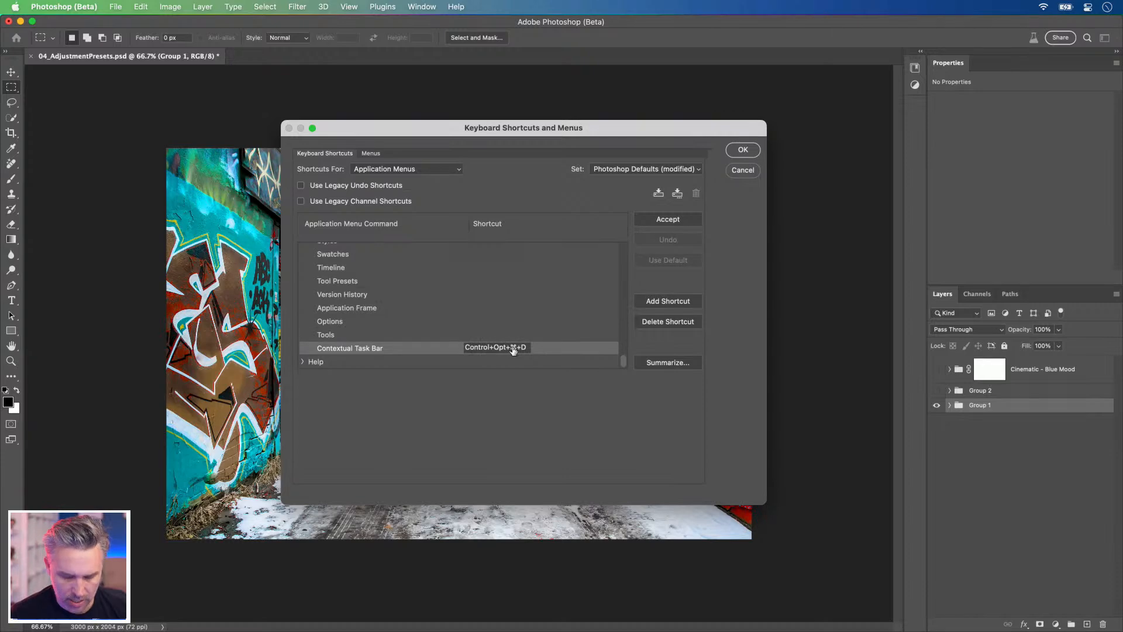
{"action": "left_click", "coordinate": [742, 150]}
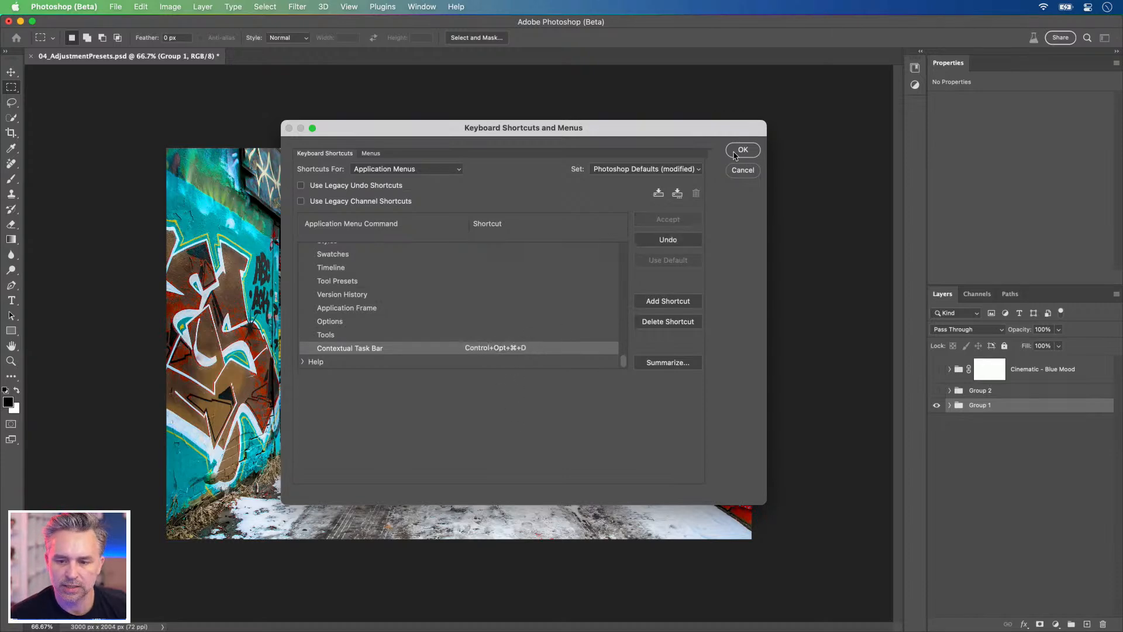
Step: Show and expand Group 2, and convert its masked subject layer to a smart object
{"action": "left_click", "coordinate": [936, 390]}
{"action": "left_click", "coordinate": [988, 392]}
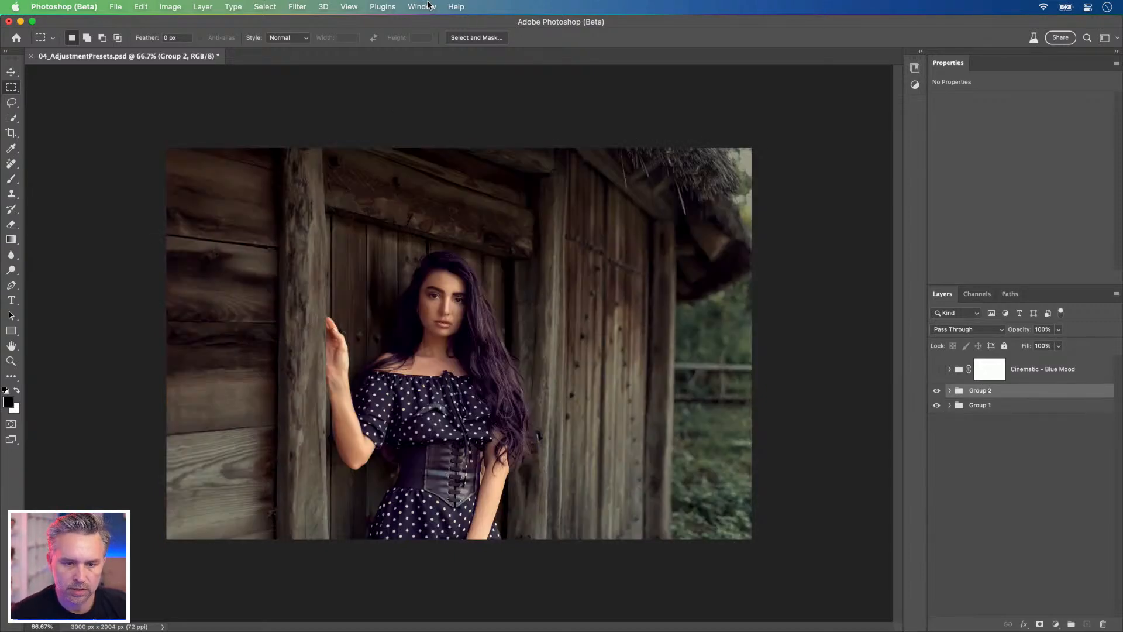
{"action": "left_click", "coordinate": [950, 391]}
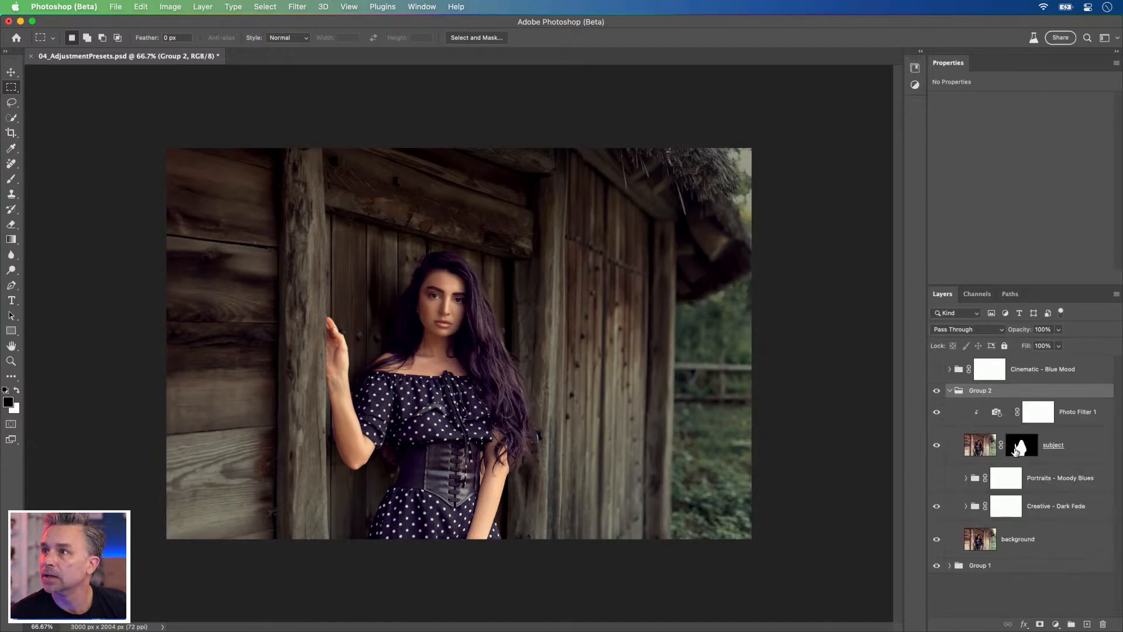
{"action": "left_click", "coordinate": [980, 446]}
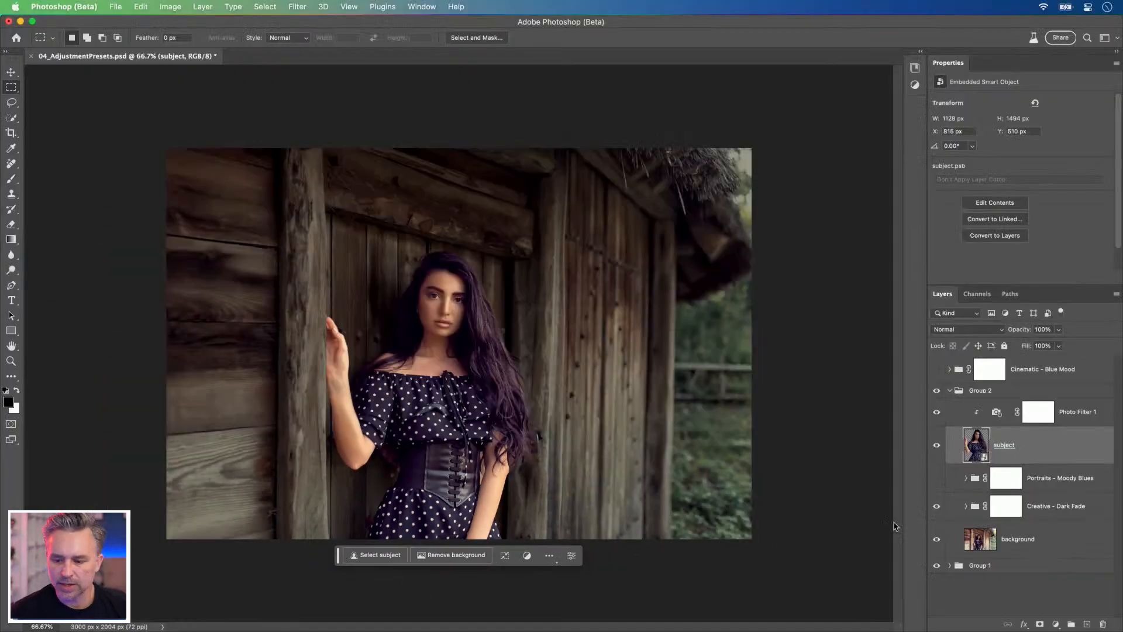
Step: Collapse and hide Group 2, and fit the graffiti alley image to the window
{"action": "left_click", "coordinate": [950, 392]}
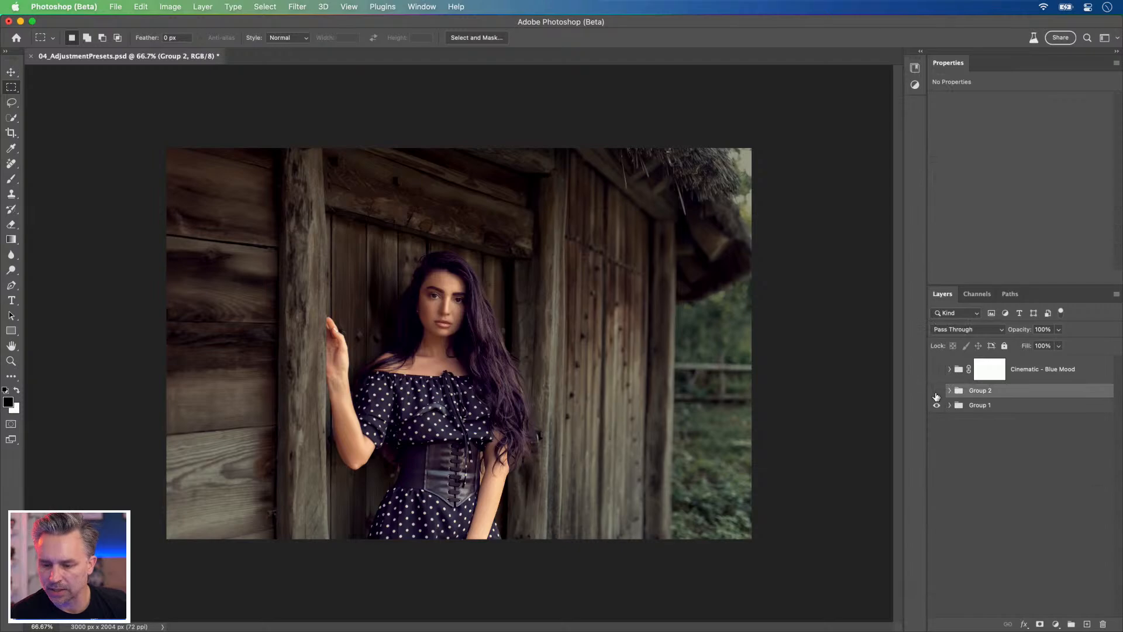
{"action": "left_click", "coordinate": [936, 391]}
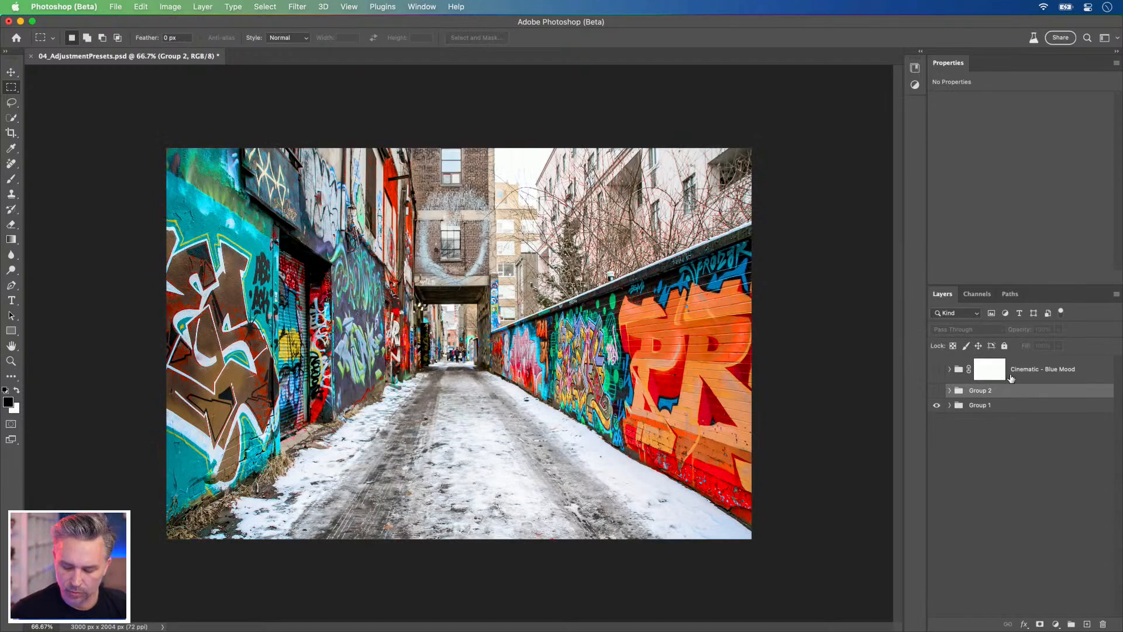
{"action": "key", "text": "super+0"}
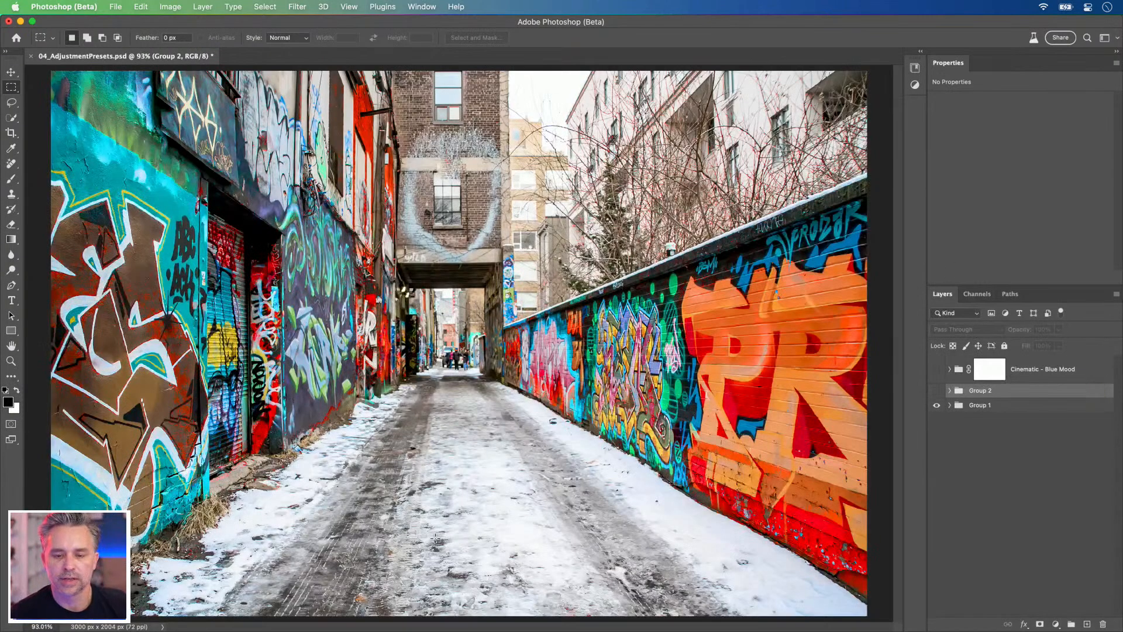
Step: Open 02_GradientTool.psd from the Daily Challenges folder in Finder and hide the contextual task bar over the artwork
{"action": "mouse_move", "coordinate": [425, 631]}
{"action": "left_click", "coordinate": [32, 615]}
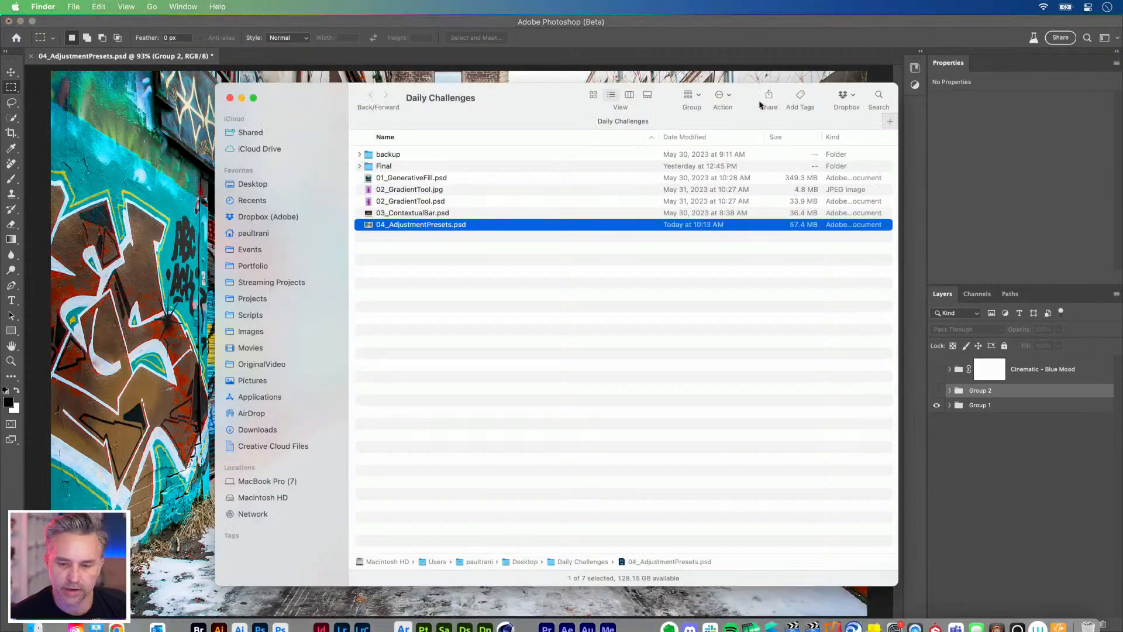
{"action": "left_click", "coordinate": [369, 190]}
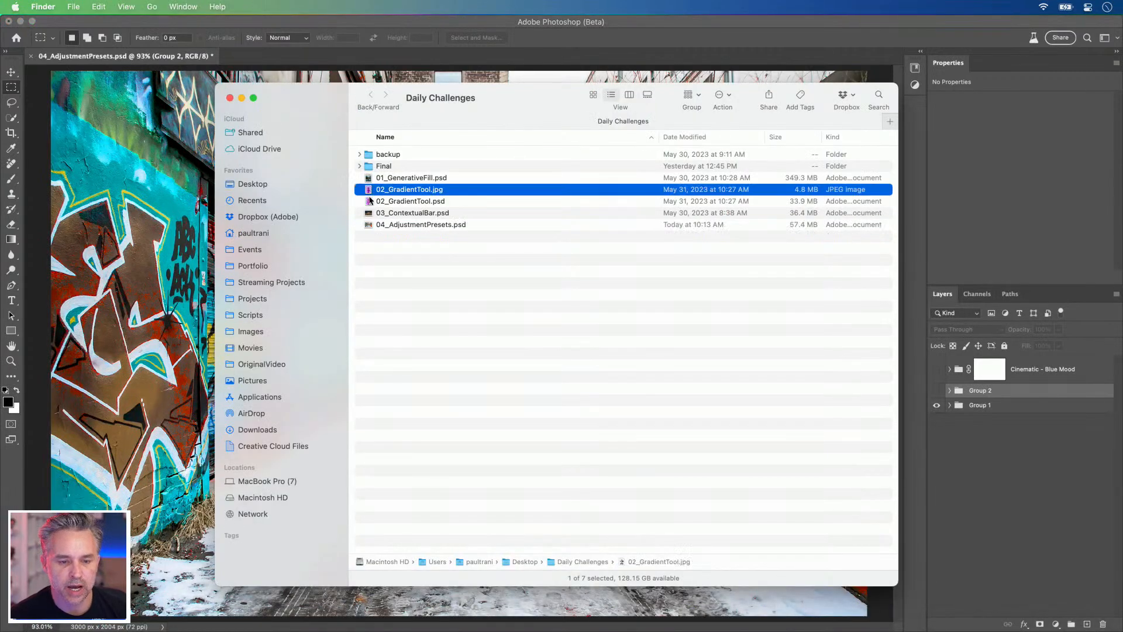
{"action": "left_click", "coordinate": [369, 202]}
{"action": "double_click", "coordinate": [368, 201]}
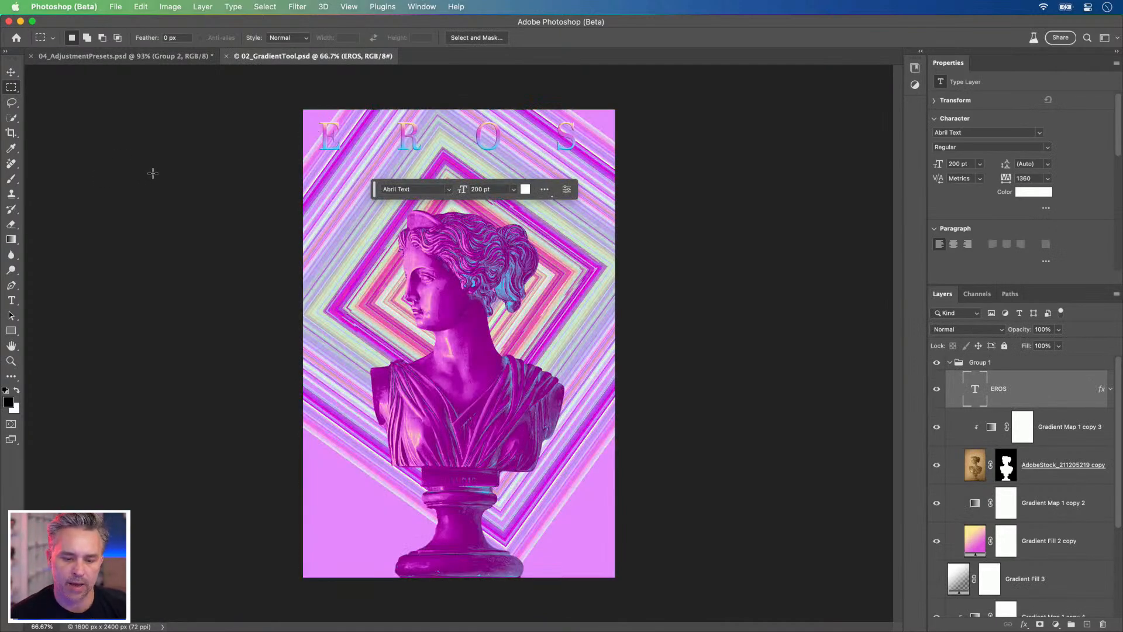
{"action": "key", "text": "super+h"}
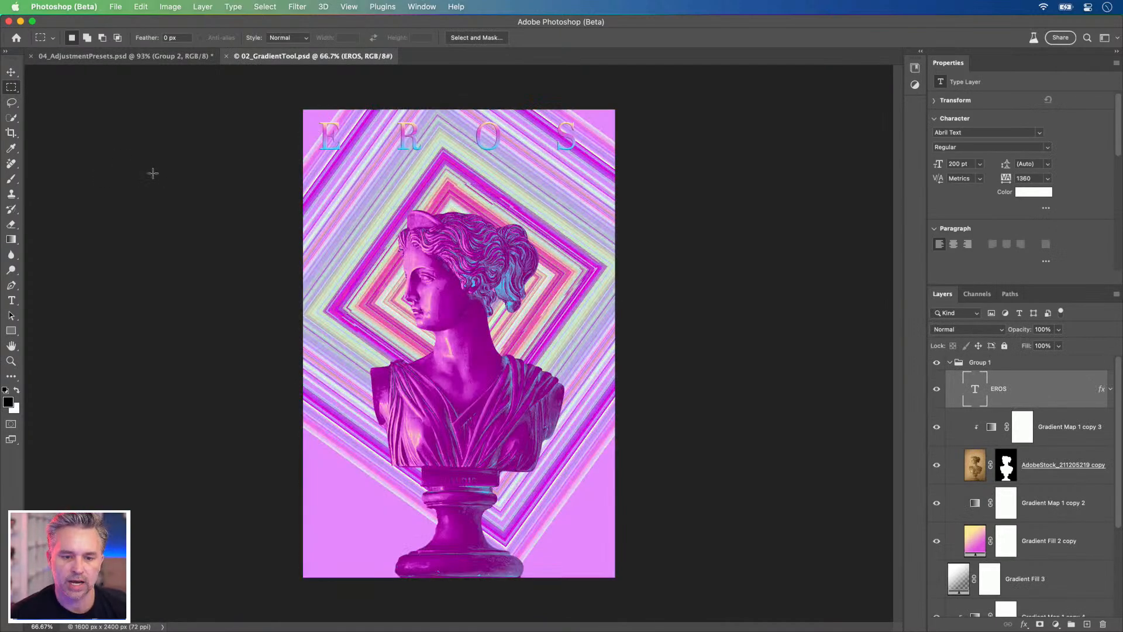
{"action": "key", "text": "super+1"}
Step: Open 01_GenerativeFill.psd from the Daily Challenges folder in Finder and show it at 50% zoom
{"action": "mouse_move", "coordinate": [97, 629]}
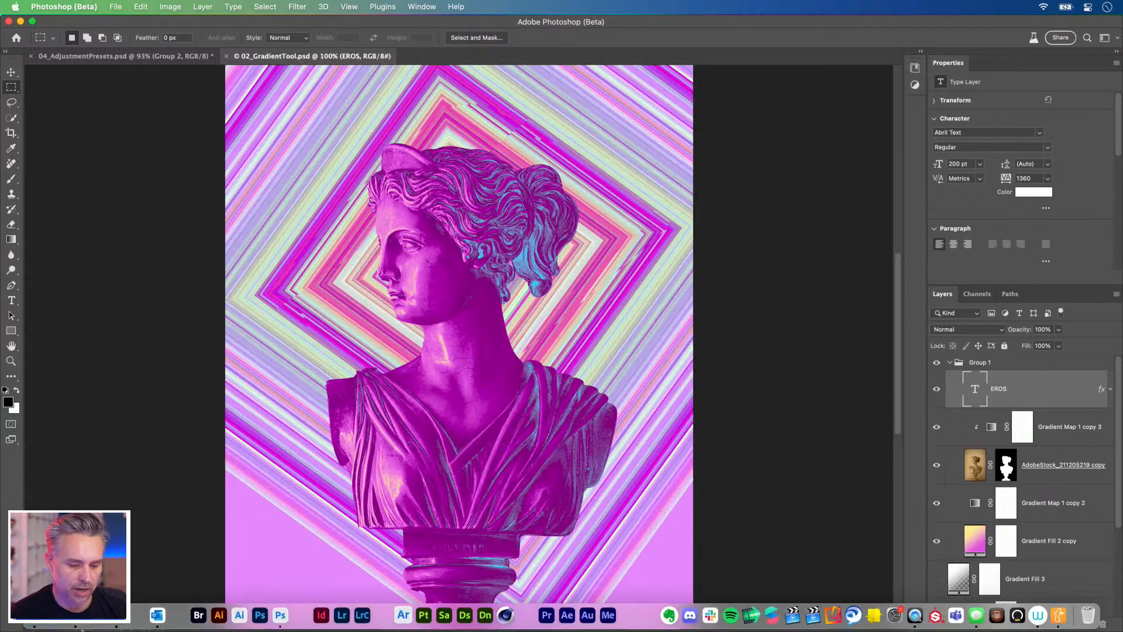
{"action": "left_click", "coordinate": [35, 615]}
{"action": "left_click", "coordinate": [429, 181]}
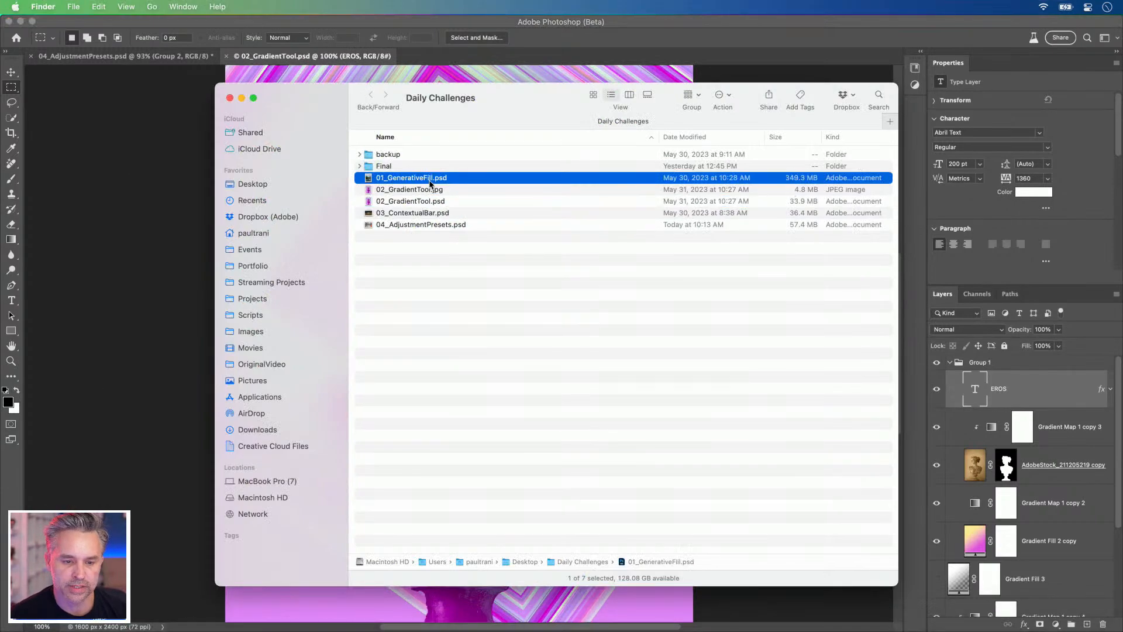
{"action": "double_click", "coordinate": [366, 180]}
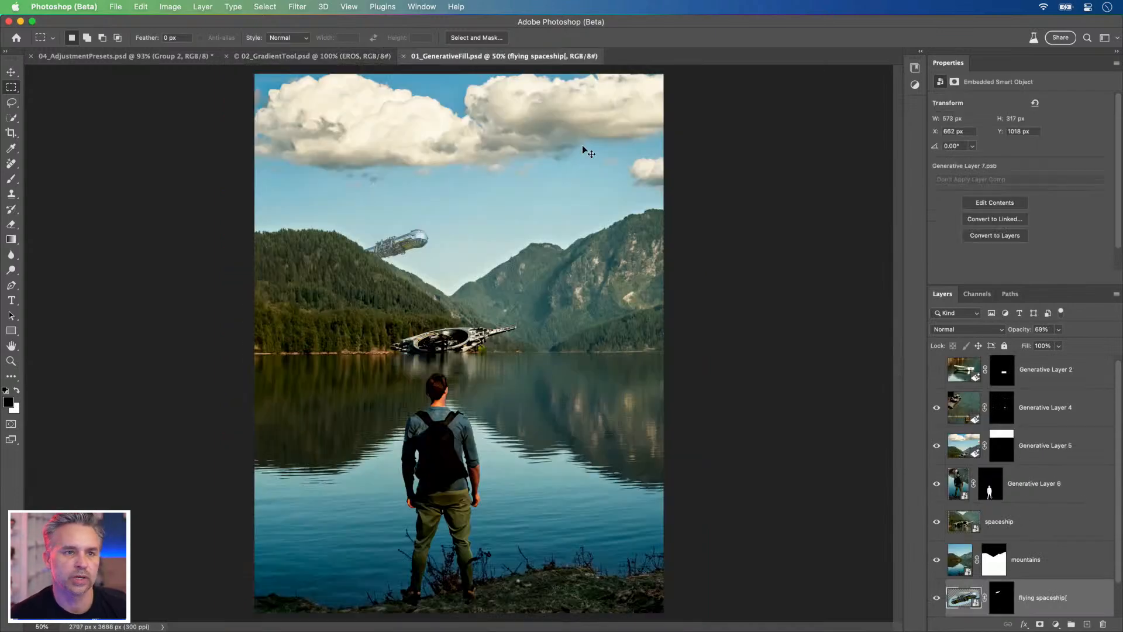
{"action": "key", "text": "super+equal"}
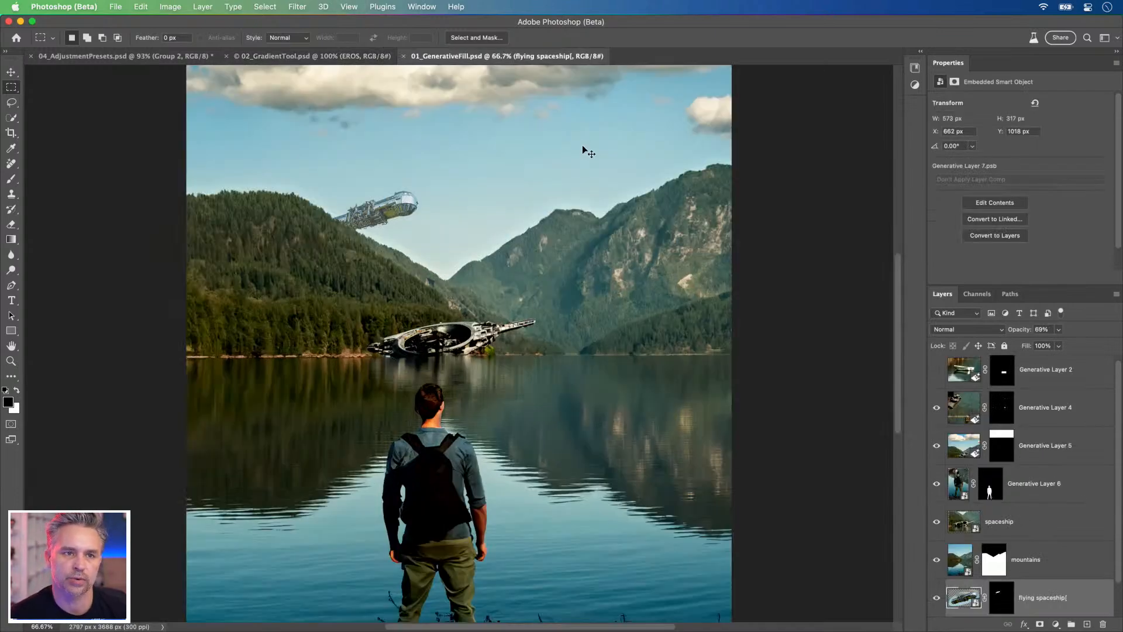
{"action": "key", "text": "super+minus"}
Step: Preview 03_ContextualBar.psd from the Daily Challenges folder in Finder without opening it
{"action": "left_click", "coordinate": [316, 57]}
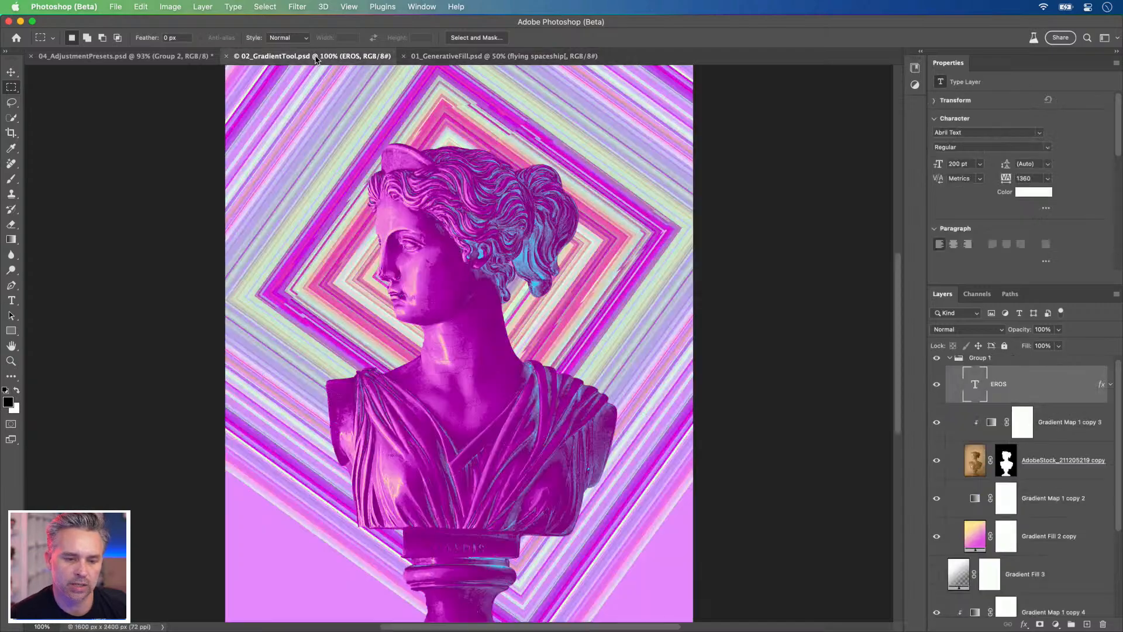
{"action": "left_click", "coordinate": [35, 625]}
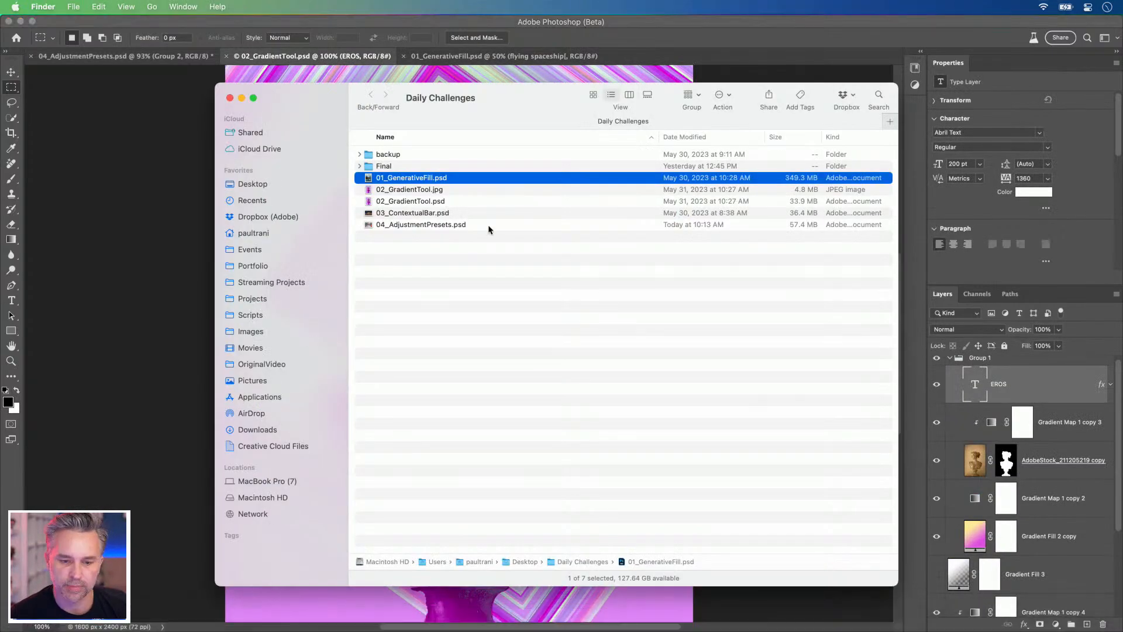
{"action": "left_click", "coordinate": [368, 211]}
{"action": "key", "text": "space"}
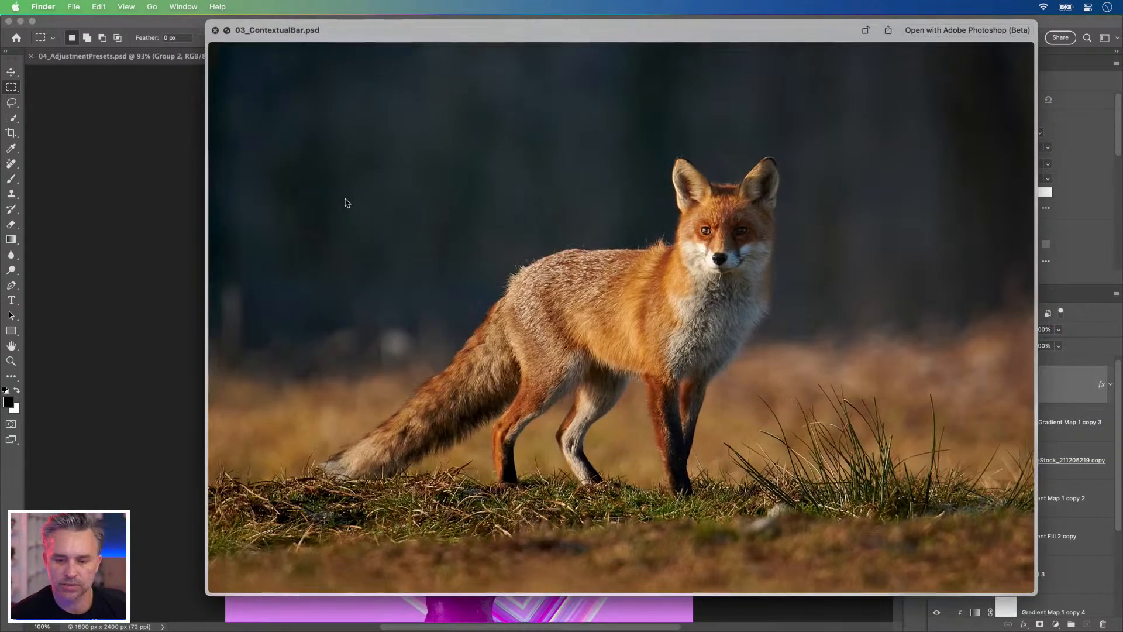
{"action": "key", "text": "space"}
Step: Open the 03_ContextualBar.psd version stored in the Final subfolder
{"action": "left_click", "coordinate": [374, 167]}
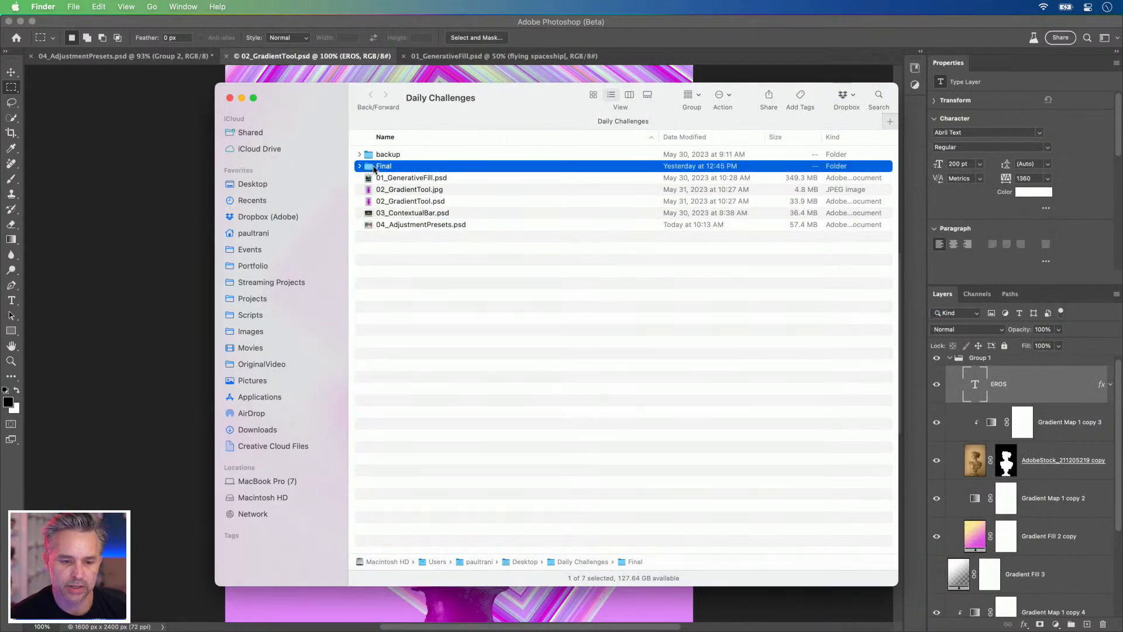
{"action": "double_click", "coordinate": [371, 166]}
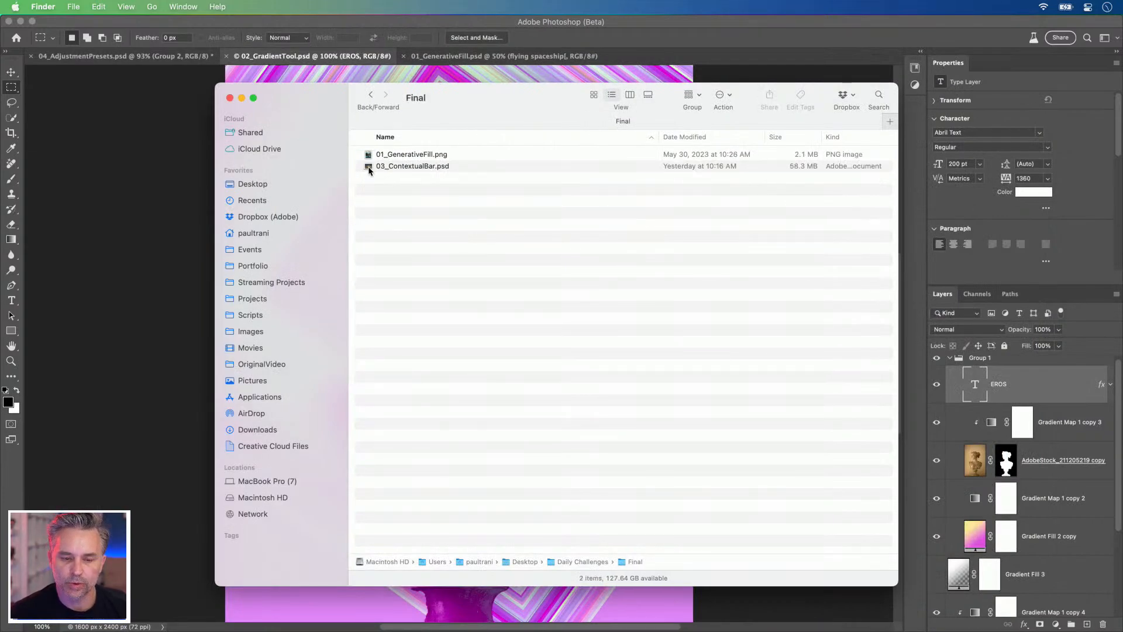
{"action": "double_click", "coordinate": [370, 168]}
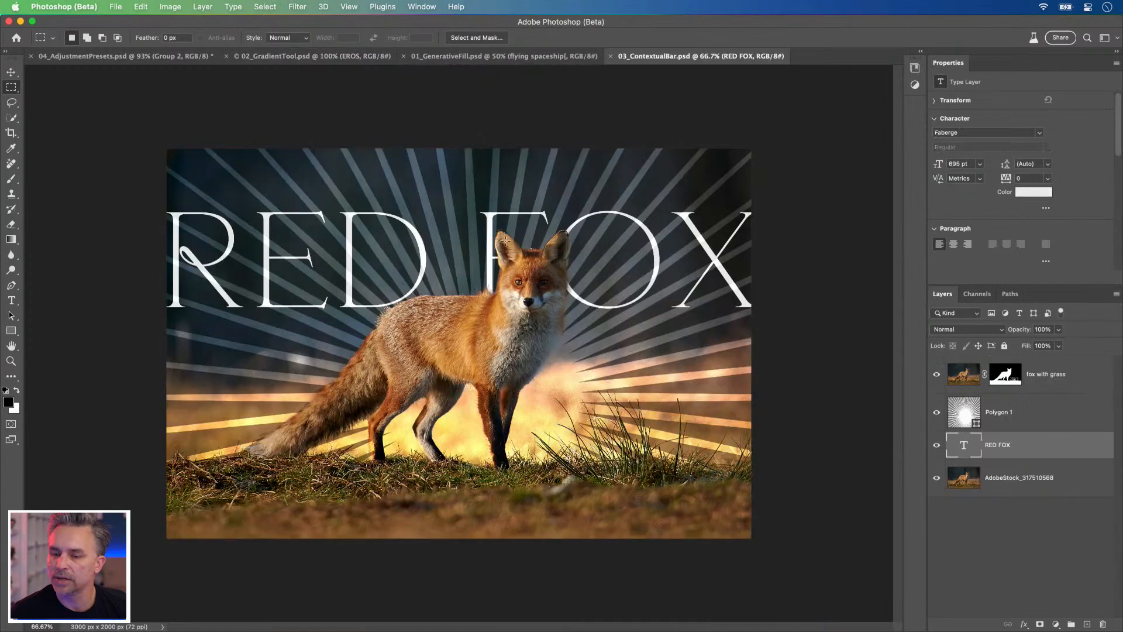
Step: Tile the four open documents in a two-by-two arrangement
{"action": "key", "text": "ctrl+alt+super+4"}
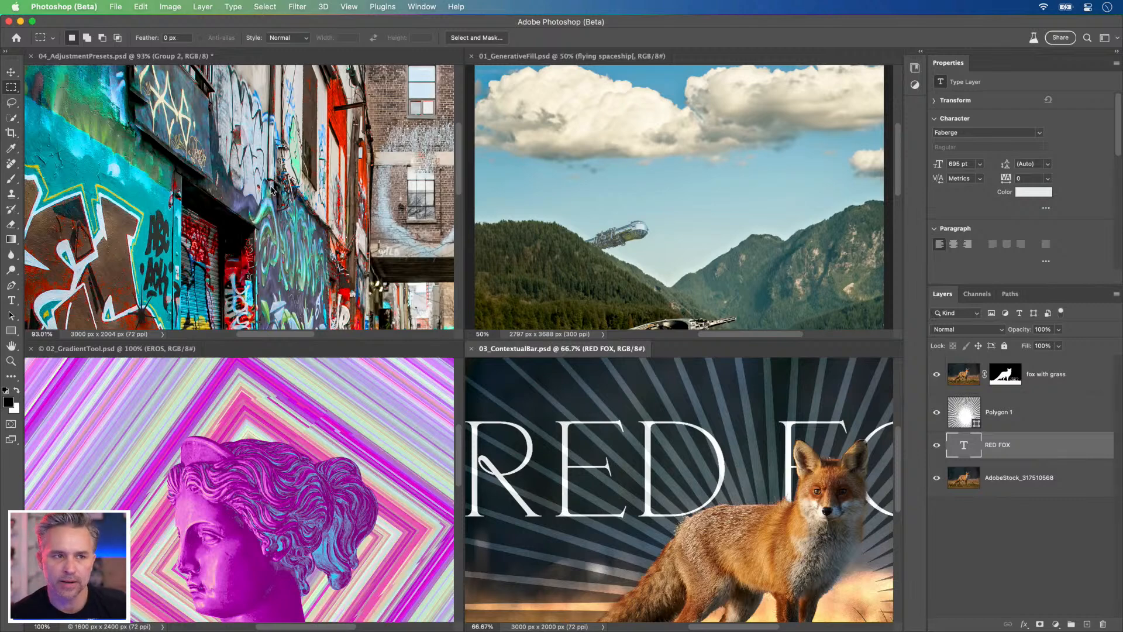
{"action": "scroll", "coordinate": [272, 189], "scroll_direction": "down", "scroll_amount": 5}
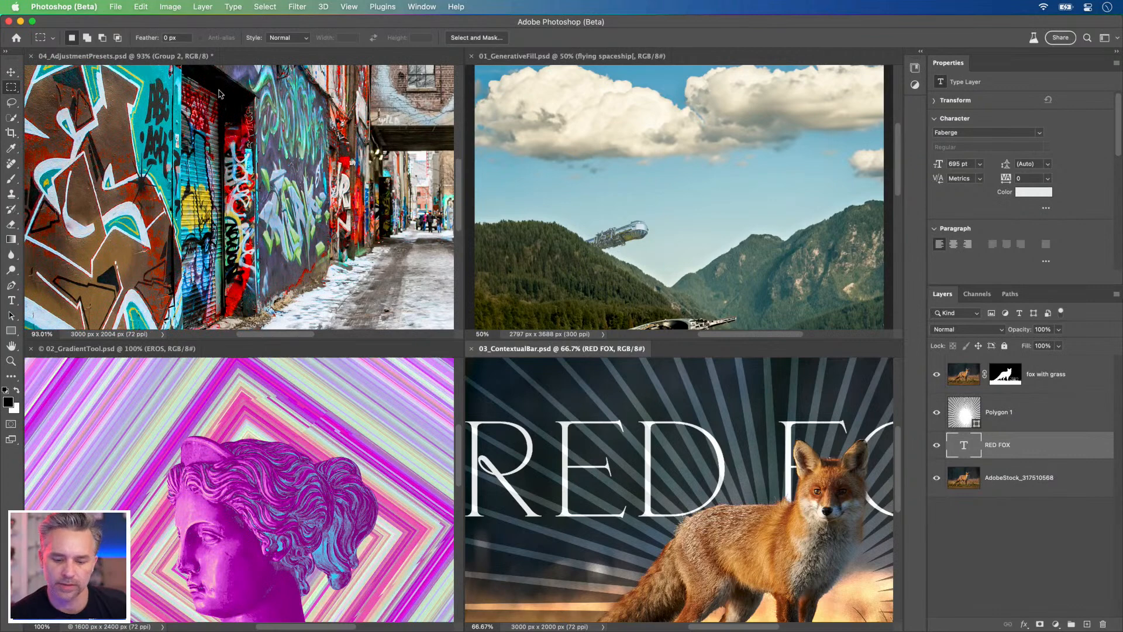